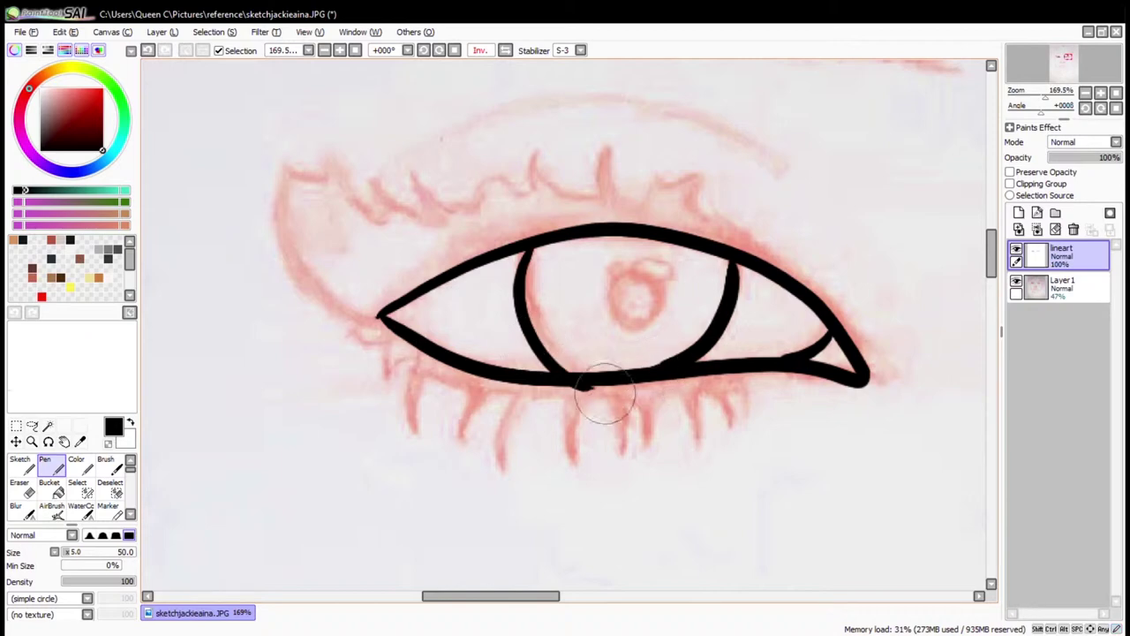
# Ink the dot on the nose bridge and the nostril curves with the Pen, trimming the line ends with the Eraser
pyautogui.press('n')
pyautogui.scroll(-5, 563, 427)
pyautogui.scroll(5, 588, 249)
pyautogui.moveTo(582, 247); pyautogui.dragTo(590, 247)
pyautogui.scroll(-3, 578, 183)
pyautogui.hotkey('ctrl', 'z')
pyautogui.moveTo(433, 323)
pyautogui.mouseDown()
pyautogui.moveTo(409, 380)
pyautogui.moveTo(457, 408)
pyautogui.mouseUp()
pyautogui.moveTo(658, 314)
pyautogui.mouseDown()
pyautogui.moveTo(637, 401)
pyautogui.moveTo(559, 413)
pyautogui.mouseUp()
pyautogui.press('e')
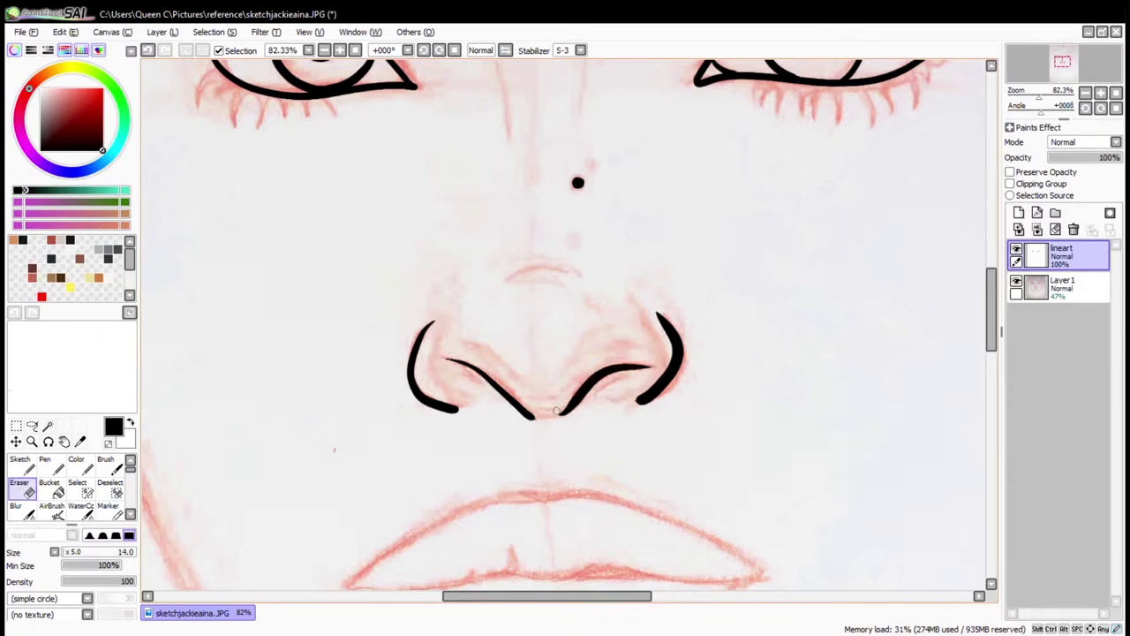
# Ink the short curve above the nose tip and the two nose bridge lines with the Pen at size 50
pyautogui.press('n')
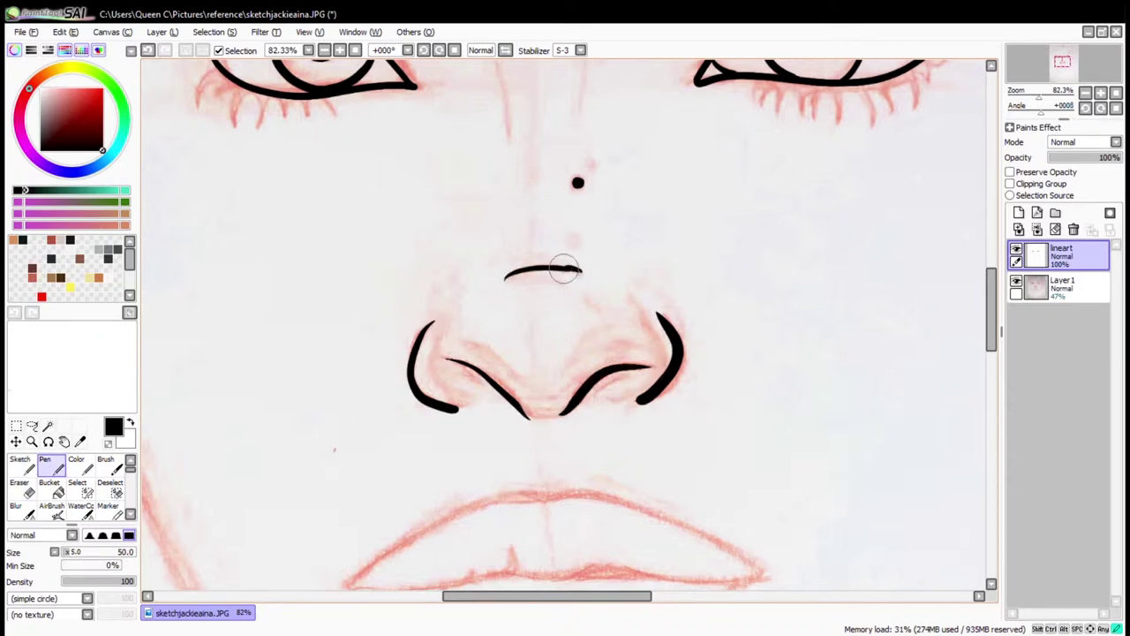
pyautogui.moveTo(501, 220); pyautogui.dragTo(514, 412)
pyautogui.moveTo(505, 238); pyautogui.dragTo(521, 334)
pyautogui.moveTo(607, 211); pyautogui.dragTo(582, 323)
pyautogui.scroll(-5, 607, 212)
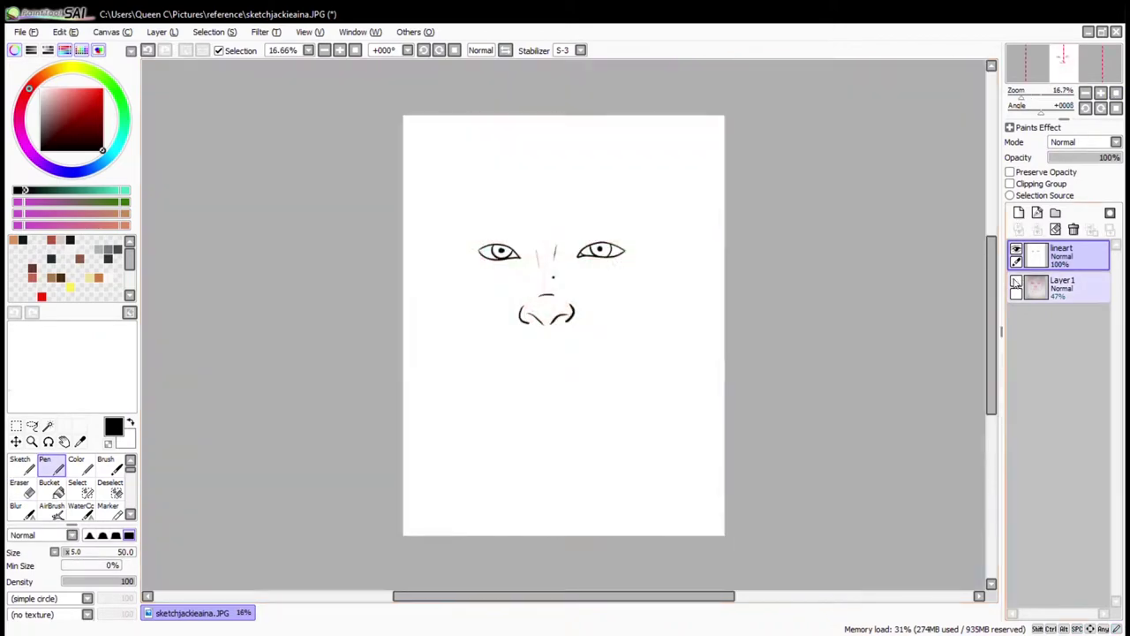
# Ink the upper and lower lip outlines and the mouth's parting line with the Pen at size 20 and stabilizer S-6
pyautogui.scroll(5, 565, 318)
pyautogui.moveTo(538, 68)
pyautogui.mouseDown()
pyautogui.moveTo(522, 480)
pyautogui.moveTo(432, 522)
pyautogui.mouseUp()
pyautogui.moveTo(455, 88)
pyautogui.mouseDown()
pyautogui.moveTo(496, 157)
pyautogui.moveTo(443, 553)
pyautogui.mouseUp()
pyautogui.moveTo(450, 86)
pyautogui.mouseDown()
pyautogui.moveTo(452, 330)
pyautogui.moveTo(618, 67)
pyautogui.mouseUp()
pyautogui.moveTo(618, 67); pyautogui.dragTo(647, 239)
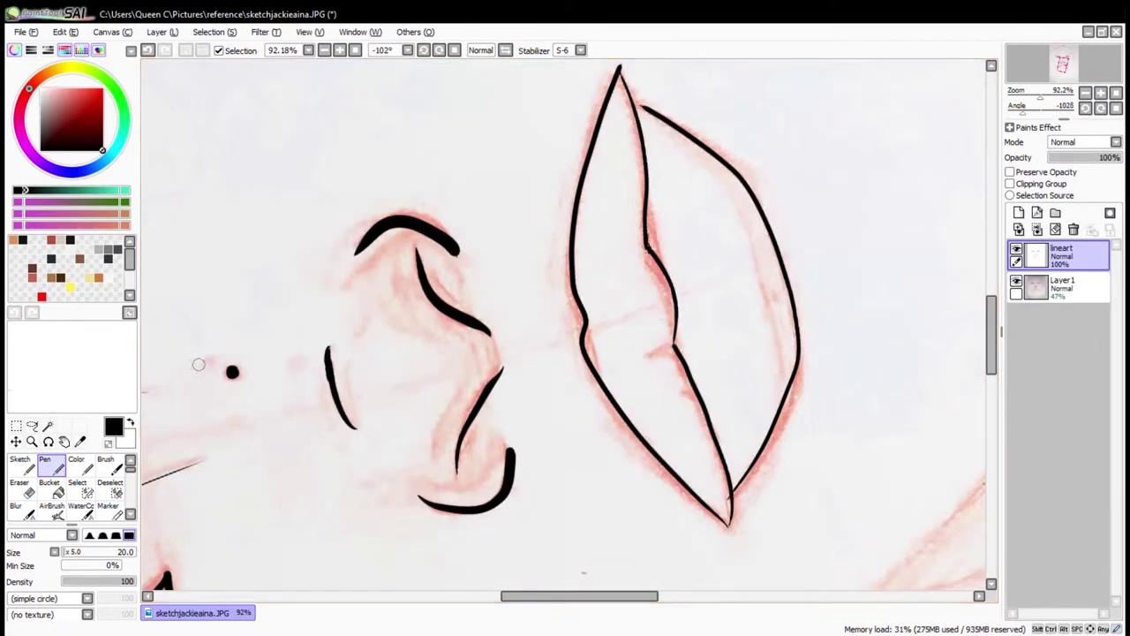
# Ink the eyelid creases and eyebrow outlines over the sketch, redoing the strokes that miss the guide
pyautogui.press('Home')
pyautogui.scroll(10, 617, 291)
pyautogui.moveTo(636, 349)
pyautogui.mouseDown()
pyautogui.moveTo(702, 285)
pyautogui.moveTo(768, 245)
pyautogui.mouseUp()
pyautogui.scroll(-10, 969, 275)
pyautogui.scroll(10, 969, 276)
pyautogui.moveTo(298, 147)
pyautogui.mouseDown()
pyautogui.moveTo(782, 517)
pyautogui.moveTo(643, 467)
pyautogui.mouseUp()
pyautogui.hotkey('ctrl', 'z')
pyautogui.hotkey('ctrl', 'z')
pyautogui.moveTo(267, 155)
pyautogui.mouseDown()
pyautogui.moveTo(649, 516)
pyautogui.moveTo(586, 539)
pyautogui.mouseUp()
# Outline the lower lashes of the eye on the portrait's right side with curved, tapered Pen strokes at size 20
pyautogui.press('Home')
pyautogui.scroll(5, 700, 283)
pyautogui.moveTo(631, 315); pyautogui.dragTo(898, 441)
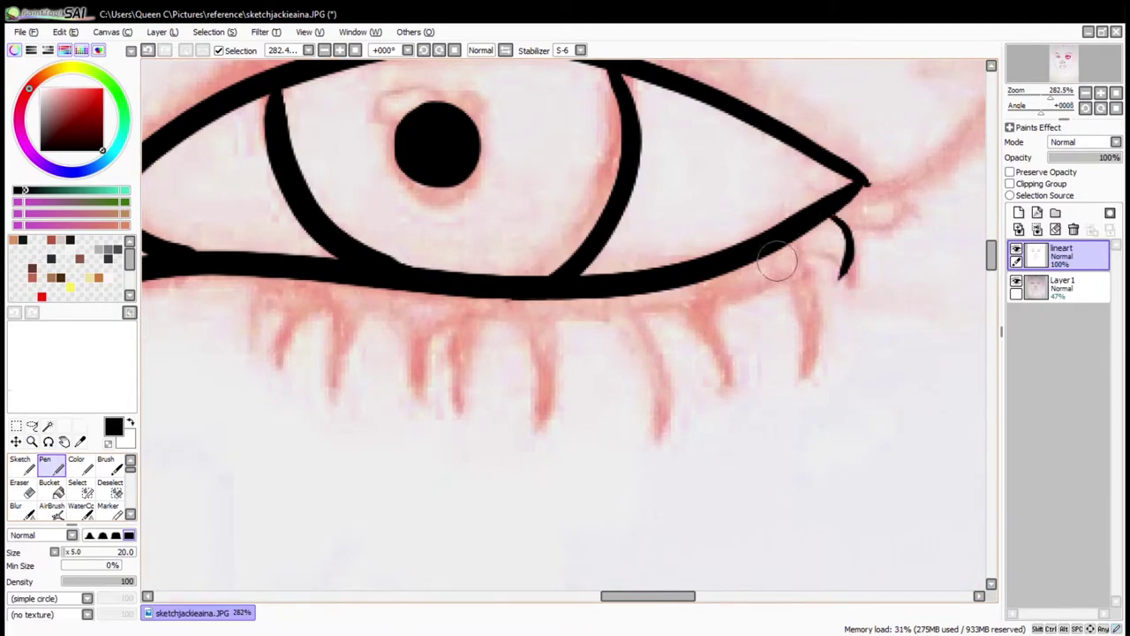
pyautogui.moveTo(812, 263); pyautogui.dragTo(782, 375)
pyautogui.moveTo(681, 316); pyautogui.dragTo(719, 392)
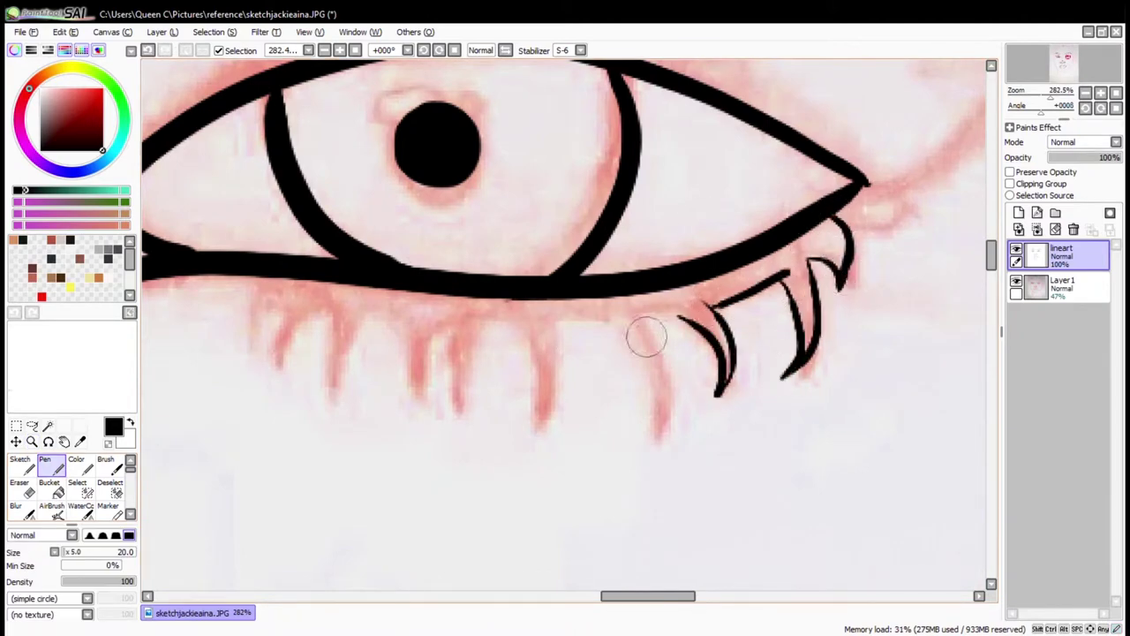
pyautogui.moveTo(693, 304); pyautogui.dragTo(658, 440)
pyautogui.moveTo(629, 316); pyautogui.dragTo(658, 441)
pyautogui.moveTo(618, 318)
pyautogui.mouseDown()
pyautogui.moveTo(547, 322)
pyautogui.moveTo(529, 437)
pyautogui.mouseUp()
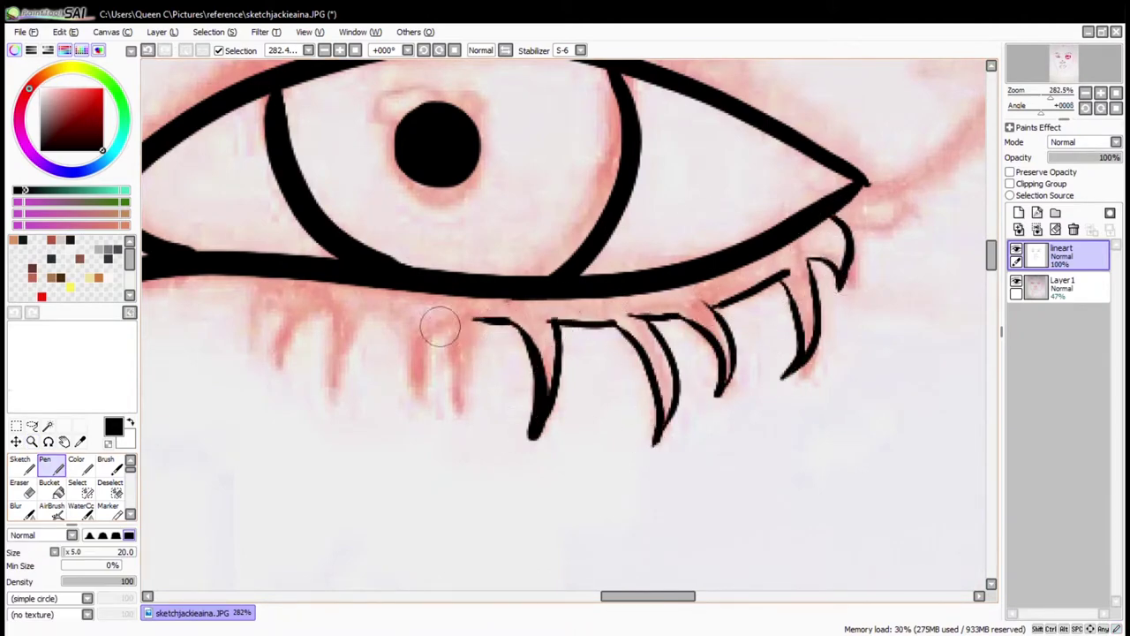
pyautogui.moveTo(490, 319); pyautogui.dragTo(466, 424)
pyautogui.moveTo(441, 324)
pyautogui.mouseDown()
pyautogui.moveTo(417, 379)
pyautogui.moveTo(342, 393)
pyautogui.mouseUp()
pyautogui.moveTo(319, 316)
pyautogui.mouseDown()
pyautogui.moveTo(281, 367)
pyautogui.moveTo(353, 408)
pyautogui.mouseUp()
# Close the inner end of the lower lash outline, fill the lashes black and touch up the remaining gaps
pyautogui.press('g')
pyautogui.moveTo(265, 293)
pyautogui.mouseDown()
pyautogui.moveTo(285, 376)
pyautogui.moveTo(252, 354)
pyautogui.mouseUp()
pyautogui.press('c')
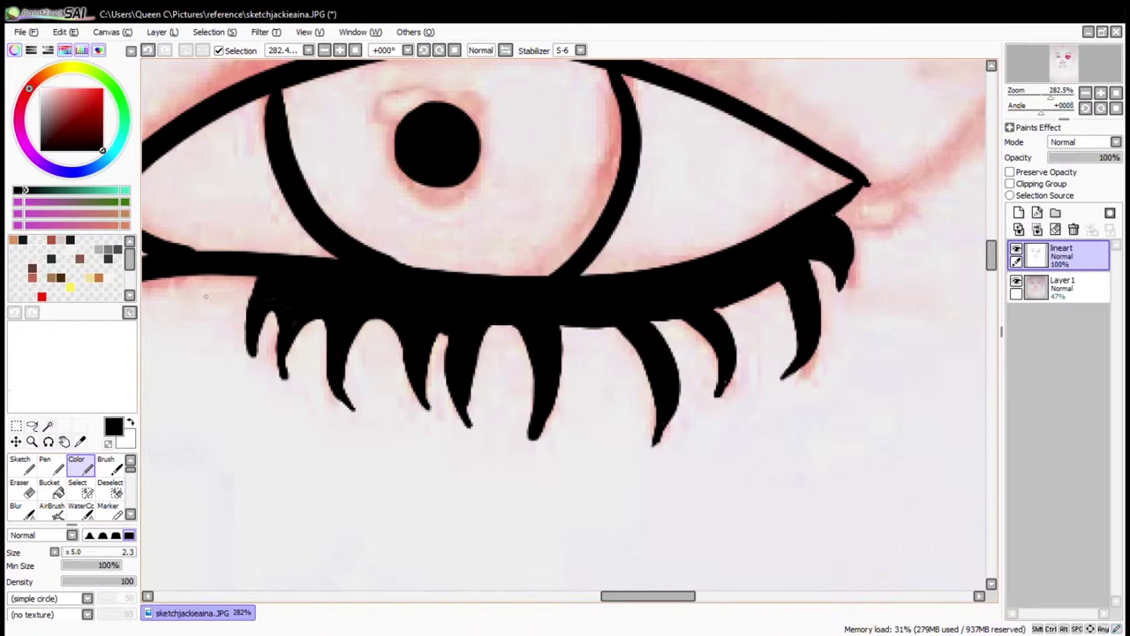
pyautogui.moveTo(301, 362); pyautogui.dragTo(543, 334)
pyautogui.press('e')
# Outline the lower lashes of the other eye with the Pen and fill them black with the Bucket
pyautogui.scroll(-2, 511, 334)
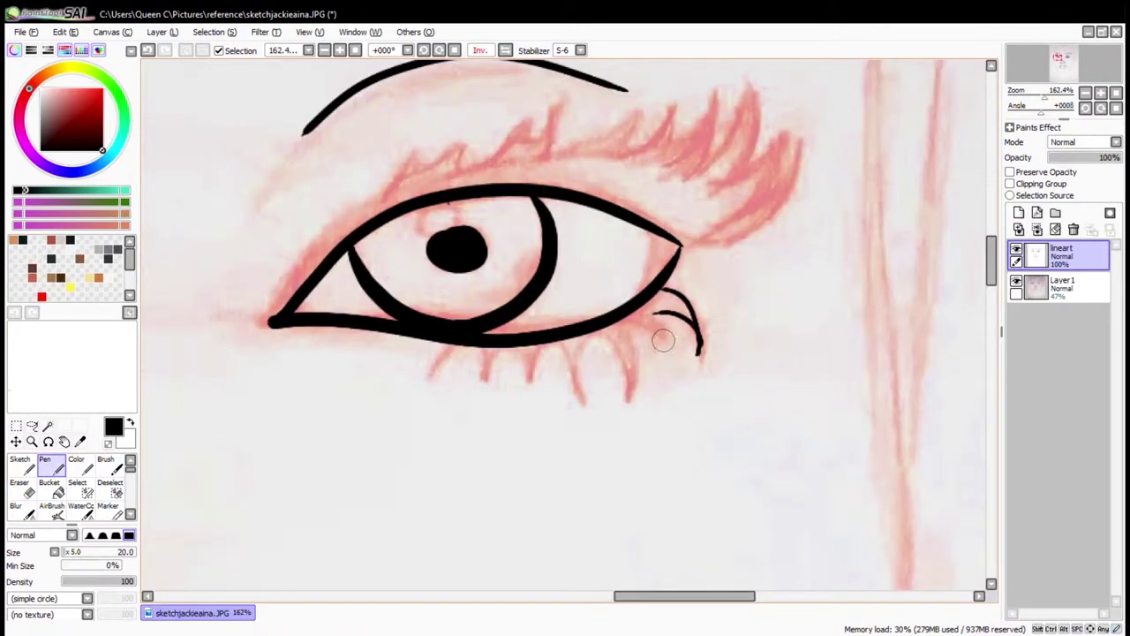
pyautogui.moveTo(663, 345); pyautogui.dragTo(650, 314)
pyautogui.scroll(2, 649, 313)
pyautogui.moveTo(724, 442); pyautogui.dragTo(697, 305)
pyautogui.moveTo(666, 435)
pyautogui.mouseDown()
pyautogui.moveTo(697, 308)
pyautogui.moveTo(623, 348)
pyautogui.moveTo(464, 383)
pyautogui.moveTo(353, 378)
pyautogui.moveTo(429, 318)
pyautogui.mouseUp()
pyautogui.press('g')
pyautogui.click(581, 326)
# Outline the winged upper lashes of the portrait's left-side eye and fill the enclosed areas black
pyautogui.press('n')
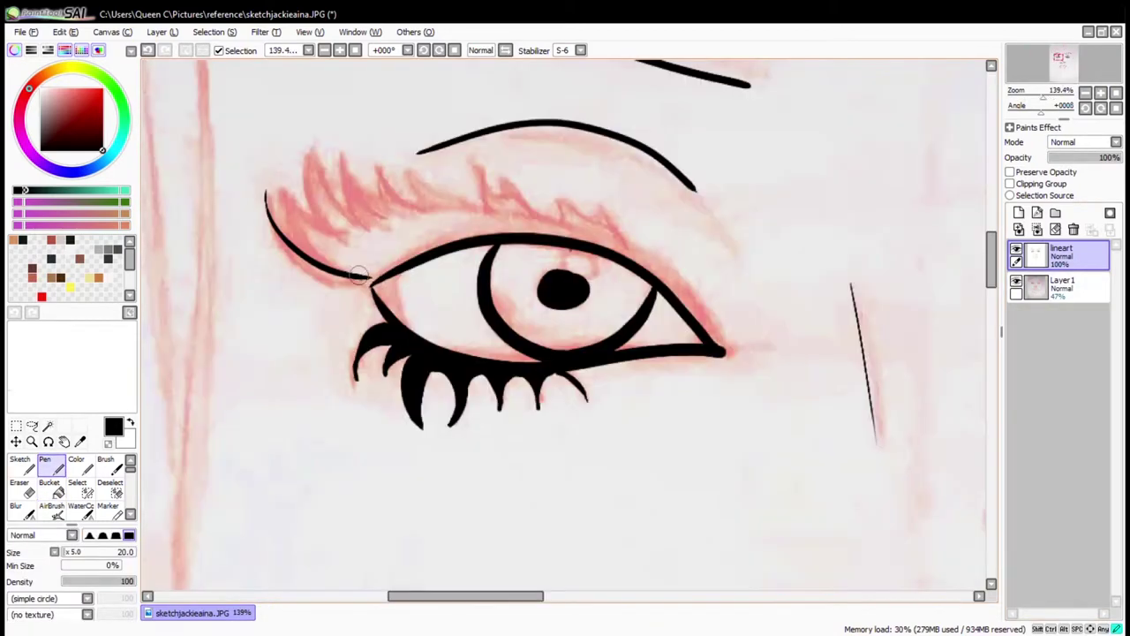
pyautogui.moveTo(284, 196); pyautogui.dragTo(358, 252)
pyautogui.moveTo(376, 170); pyautogui.dragTo(403, 237)
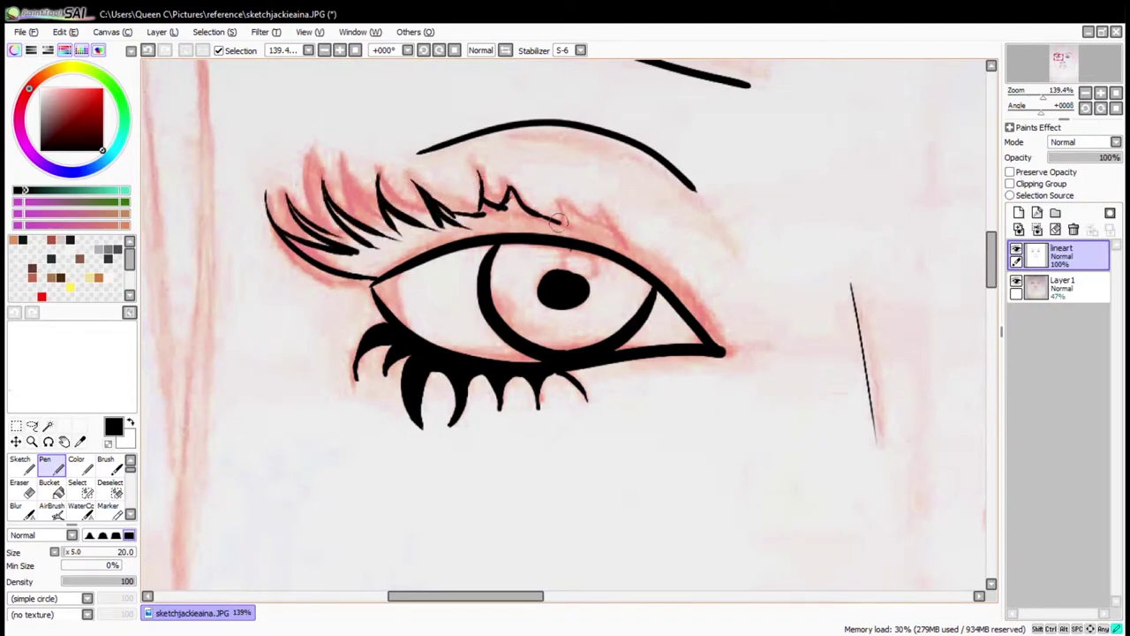
pyautogui.press('g')
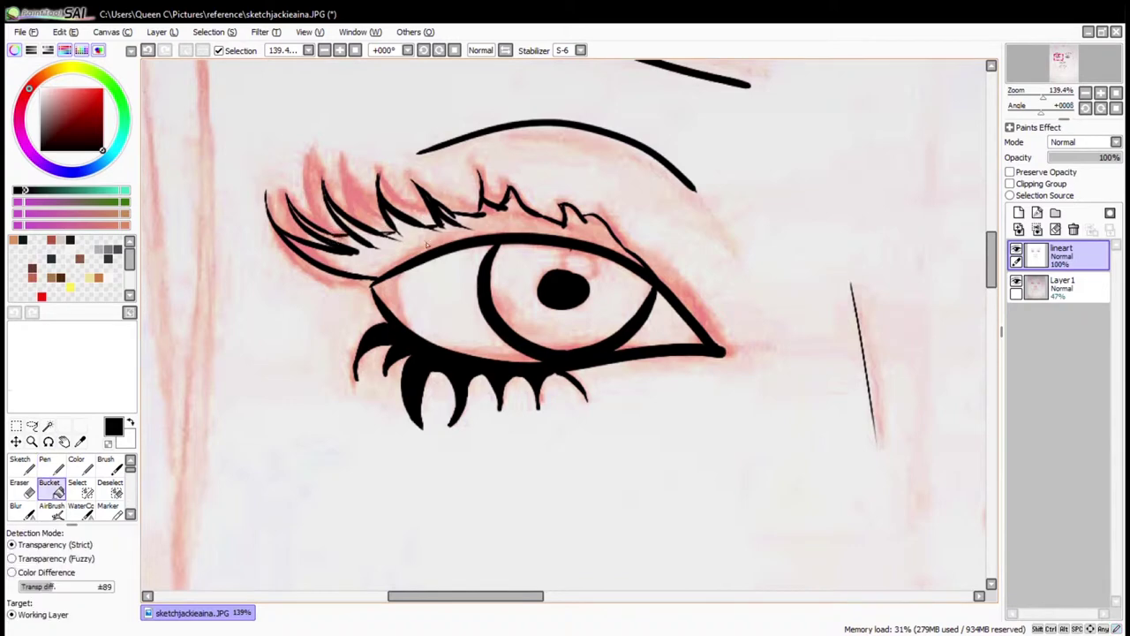
pyautogui.click(296, 250)
# Add fine hair strokes between the upper lashes of both eyes with the Pen at sizes 9 and 7
pyautogui.press('n')
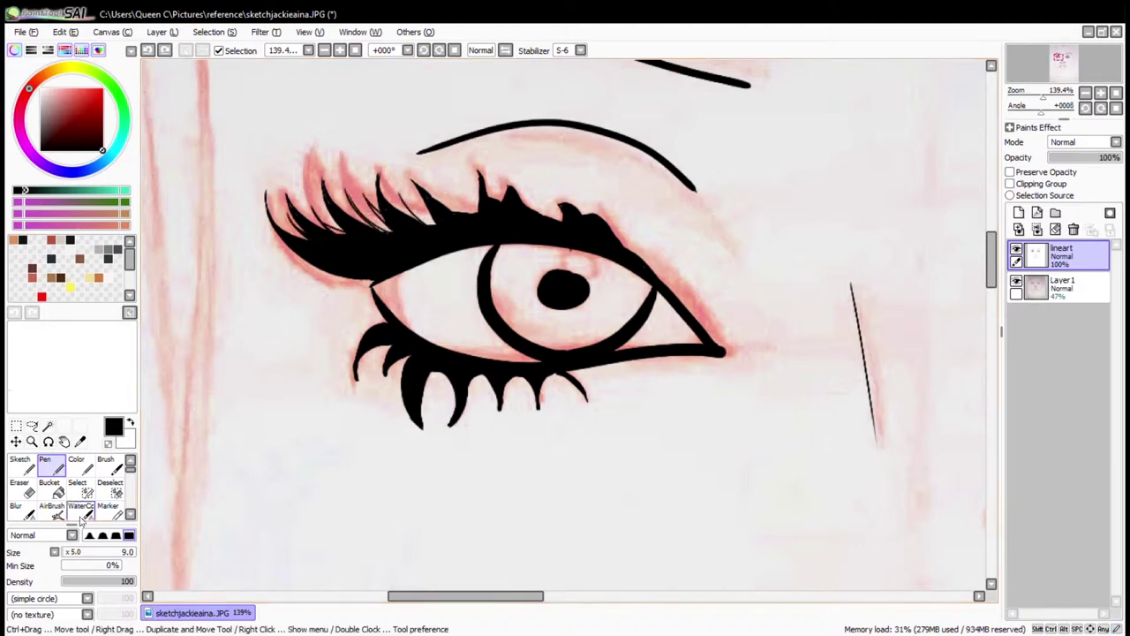
pyautogui.press('c')
pyautogui.press('n')
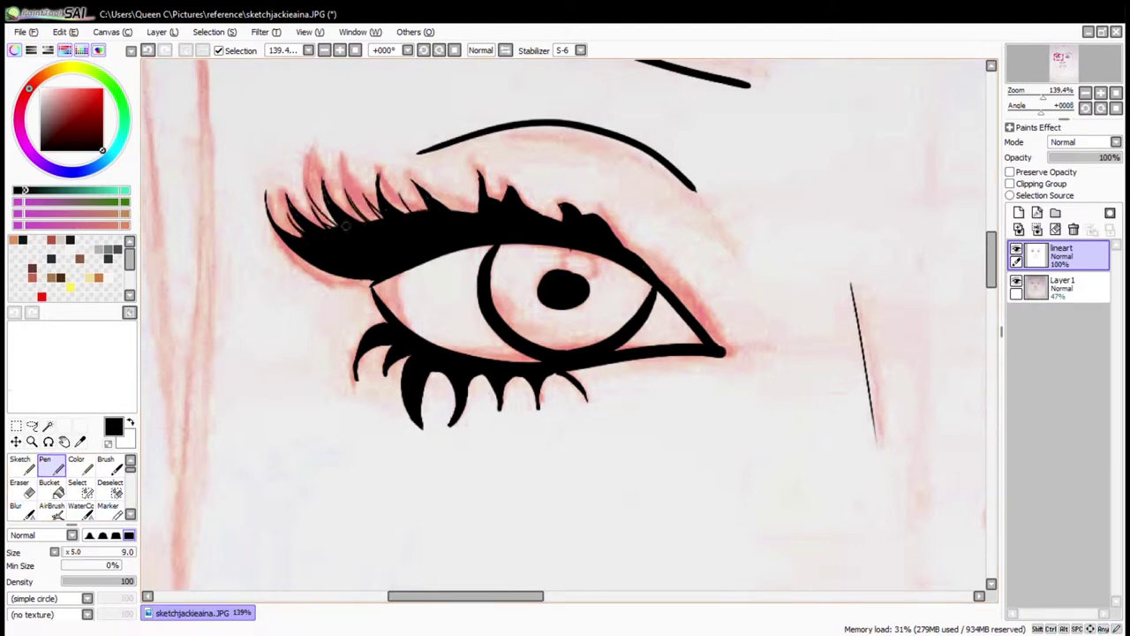
pyautogui.moveTo(397, 342); pyautogui.dragTo(303, 238)
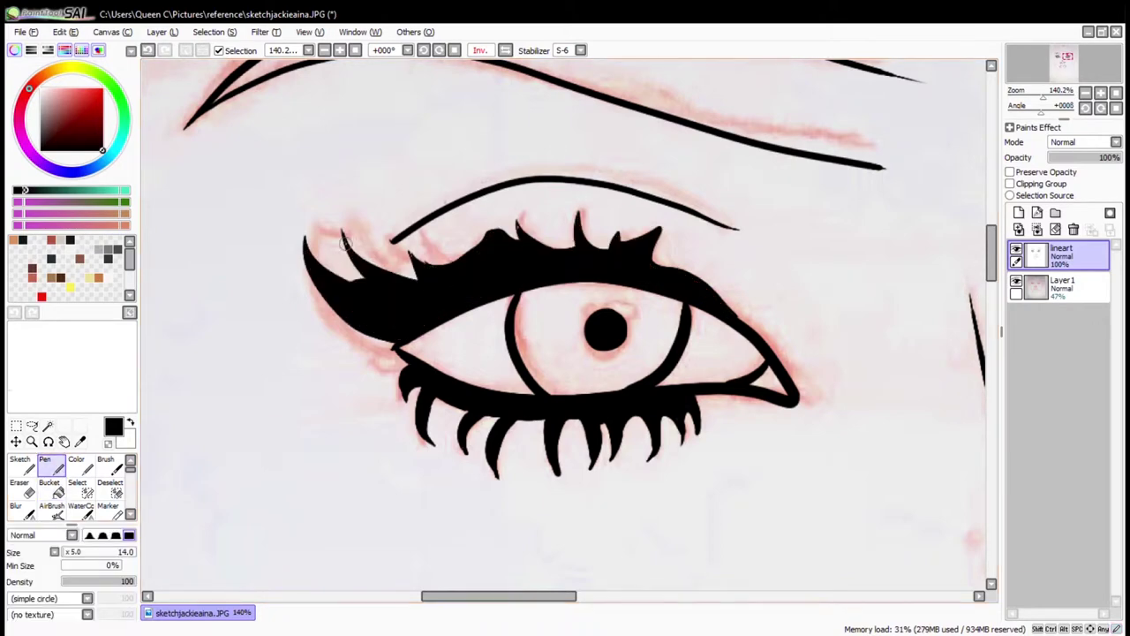
pyautogui.scroll(3, 353, 177)
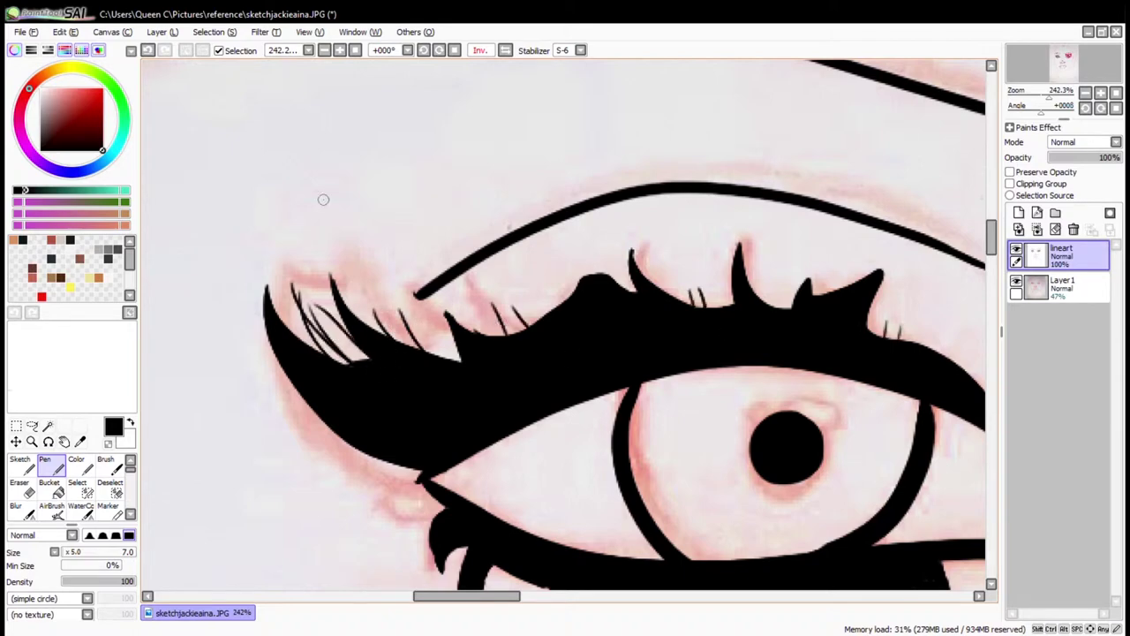
pyautogui.press('c')
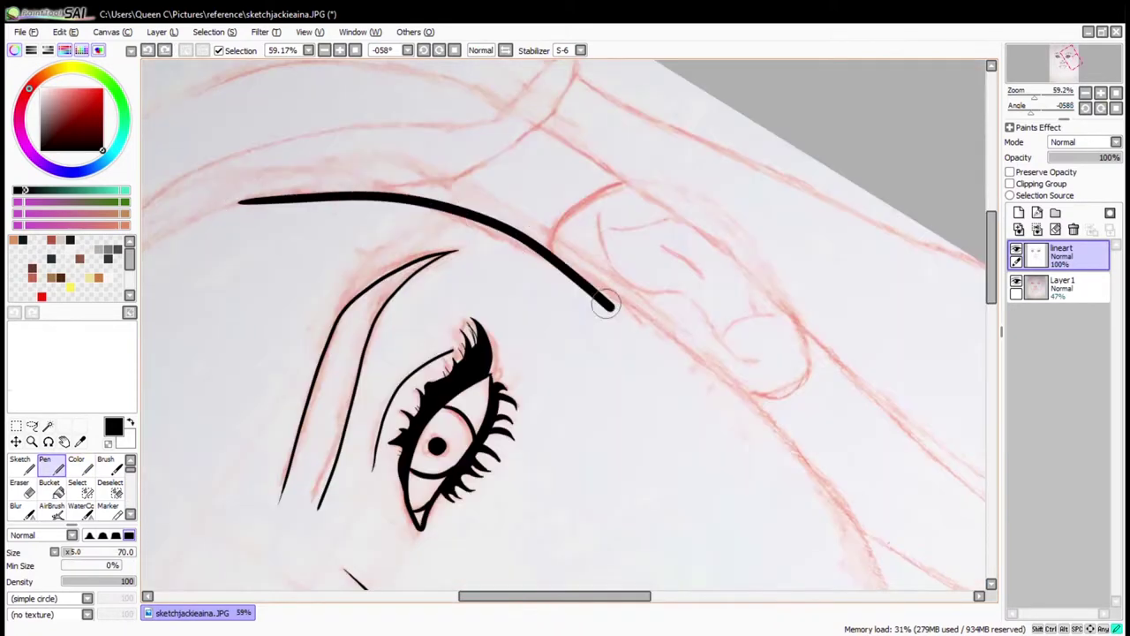
# Ink the face's side contour from the temple down the cheek and the ear's upper start with the Pen at size 70
pyautogui.press('e')
pyautogui.press('n')
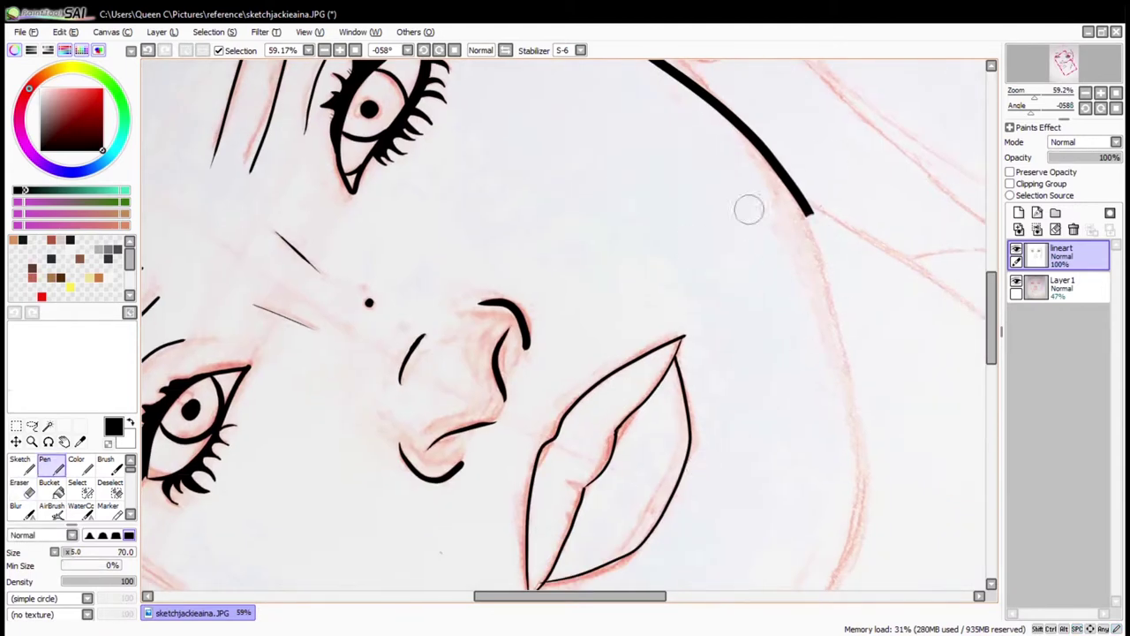
pyautogui.moveTo(810, 213); pyautogui.dragTo(870, 492)
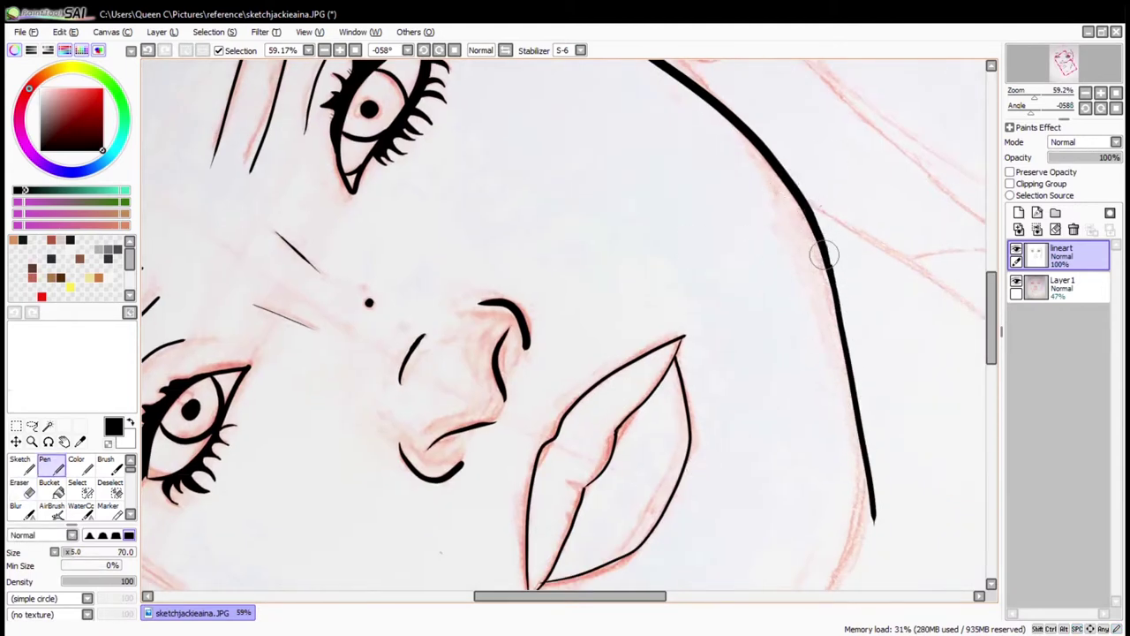
pyautogui.scroll(5, 834, 284)
pyautogui.moveTo(695, 290)
pyautogui.mouseDown()
pyautogui.moveTo(401, 84)
pyautogui.moveTo(303, 391)
pyautogui.moveTo(495, 409)
pyautogui.mouseUp()
# Smooth the face contour where it meets the ear using the Eraser at size 50 and the Pen at size 70
pyautogui.press('e')
pyautogui.moveTo(661, 495)
pyautogui.mouseDown()
pyautogui.moveTo(320, 193)
pyautogui.moveTo(578, 403)
pyautogui.moveTo(731, 468)
pyautogui.mouseUp()
pyautogui.moveTo(618, 515); pyautogui.dragTo(618, 442)
pyautogui.moveTo(600, 388)
pyautogui.mouseDown()
pyautogui.moveTo(635, 429)
pyautogui.moveTo(697, 468)
pyautogui.mouseUp()
pyautogui.moveTo(530, 423); pyautogui.dragTo(583, 478)
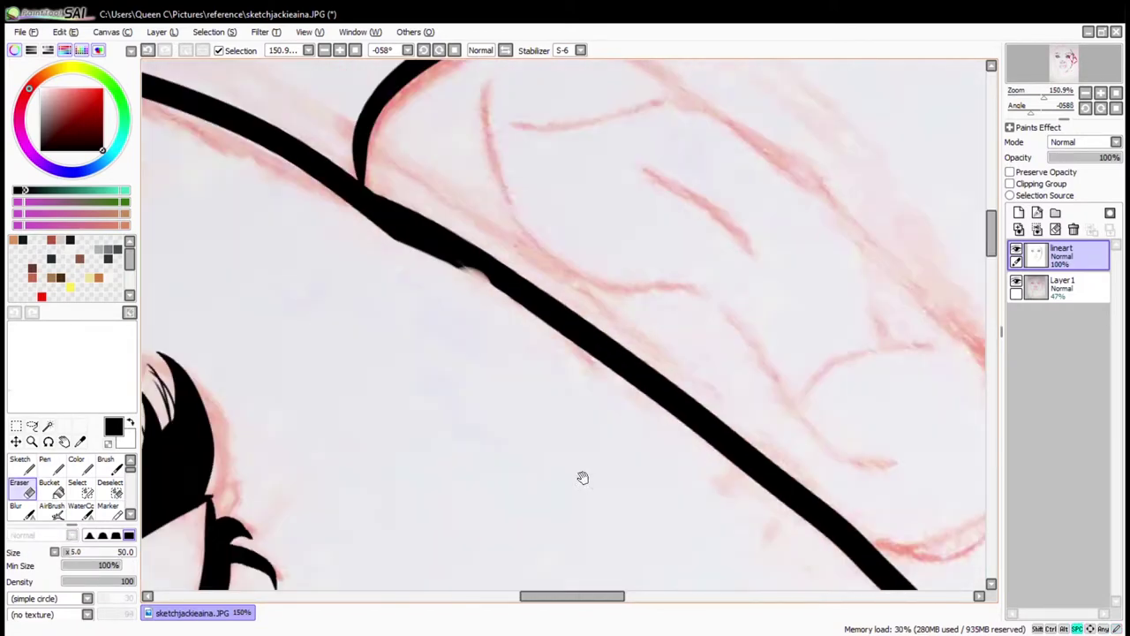
pyautogui.press('n')
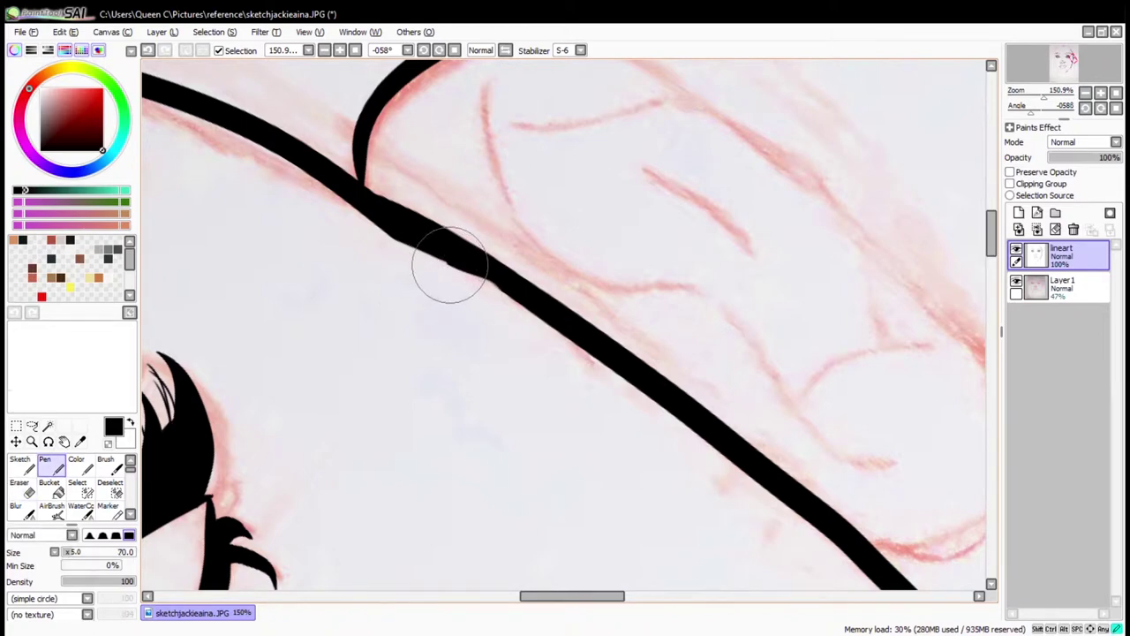
pyautogui.moveTo(492, 283)
pyautogui.mouseDown()
pyautogui.moveTo(496, 406)
pyautogui.moveTo(563, 232)
pyautogui.mouseUp()
pyautogui.moveTo(286, 167)
pyautogui.mouseDown()
pyautogui.moveTo(550, 291)
pyautogui.moveTo(568, 344)
pyautogui.mouseUp()
pyautogui.moveTo(360, 134)
pyautogui.mouseDown()
pyautogui.moveTo(485, 323)
pyautogui.moveTo(744, 517)
pyautogui.moveTo(759, 510)
pyautogui.mouseUp()
pyautogui.moveTo(675, 439); pyautogui.dragTo(797, 404)
pyautogui.moveTo(512, 232); pyautogui.dragTo(620, 291)
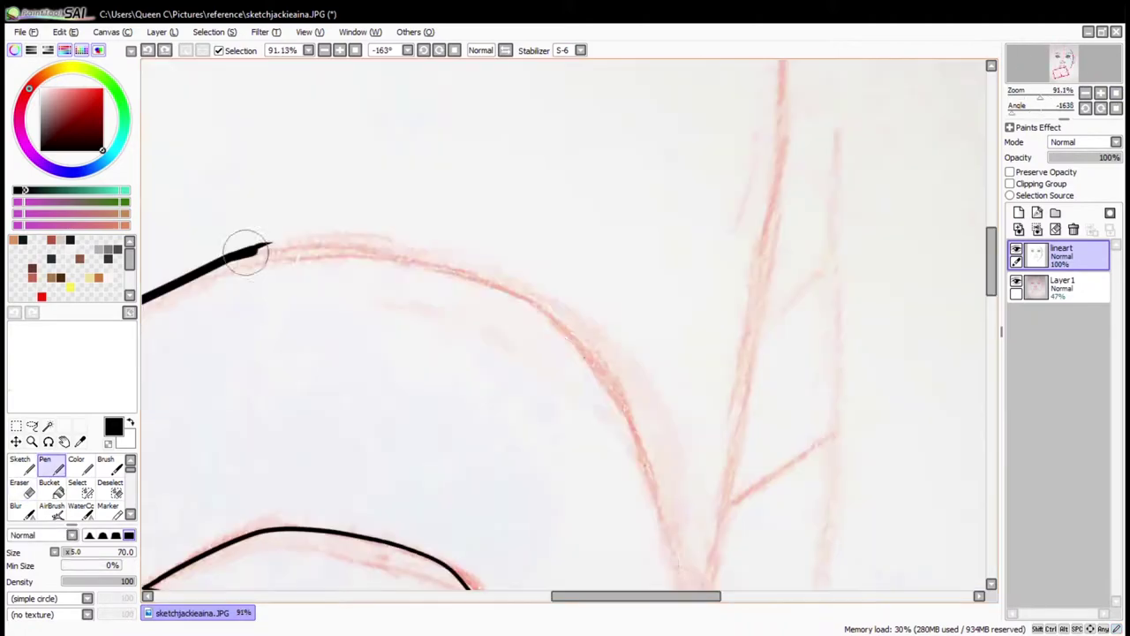
# Ink the chin and the opposite jaw and cheek contour at size 70, blending the joins between strokes
pyautogui.moveTo(247, 254); pyautogui.dragTo(421, 343)
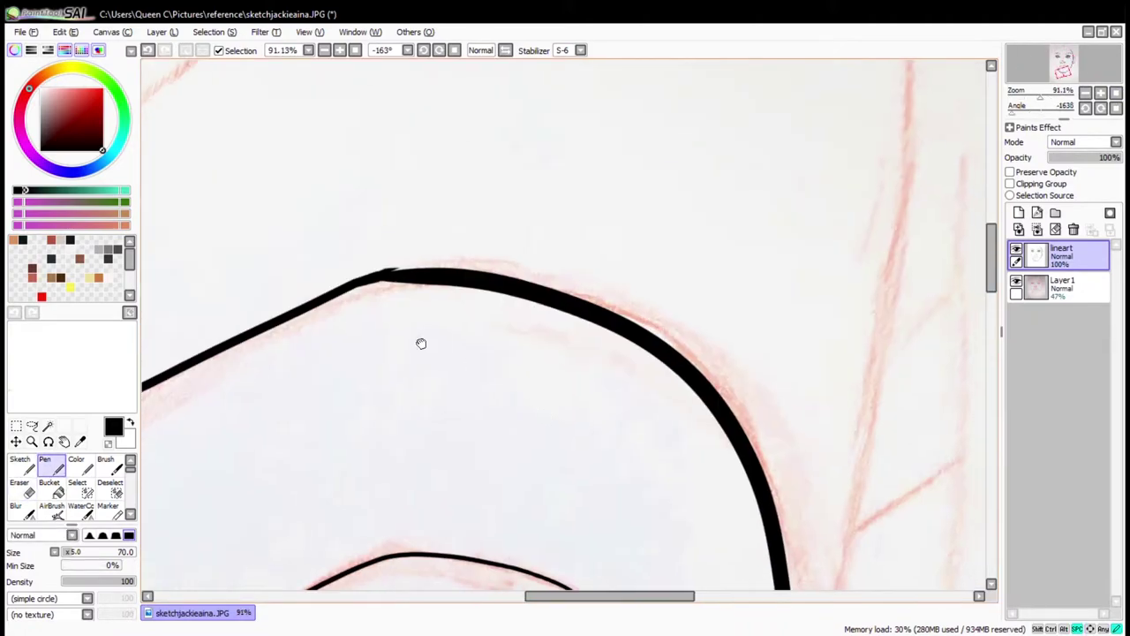
pyautogui.click(376, 249)
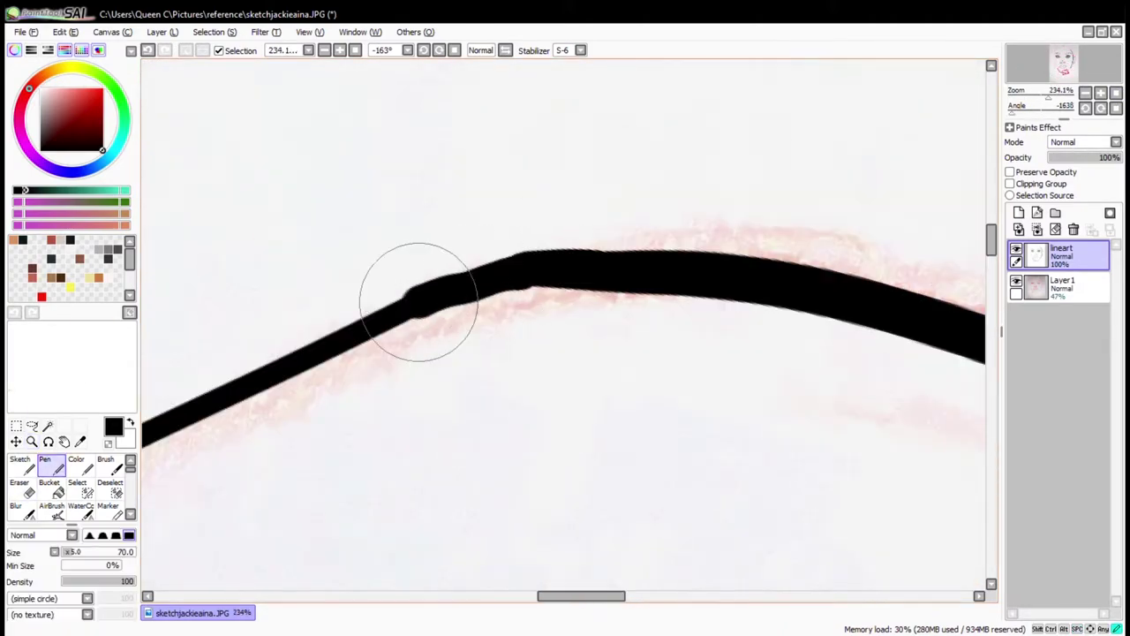
pyautogui.moveTo(606, 252)
pyautogui.mouseDown()
pyautogui.moveTo(456, 191)
pyautogui.moveTo(713, 166)
pyautogui.moveTo(613, 100)
pyautogui.mouseUp()
pyautogui.moveTo(694, 580)
pyautogui.mouseDown()
pyautogui.moveTo(600, 191)
pyautogui.moveTo(684, 428)
pyautogui.mouseUp()
pyautogui.scroll(3, 685, 428)
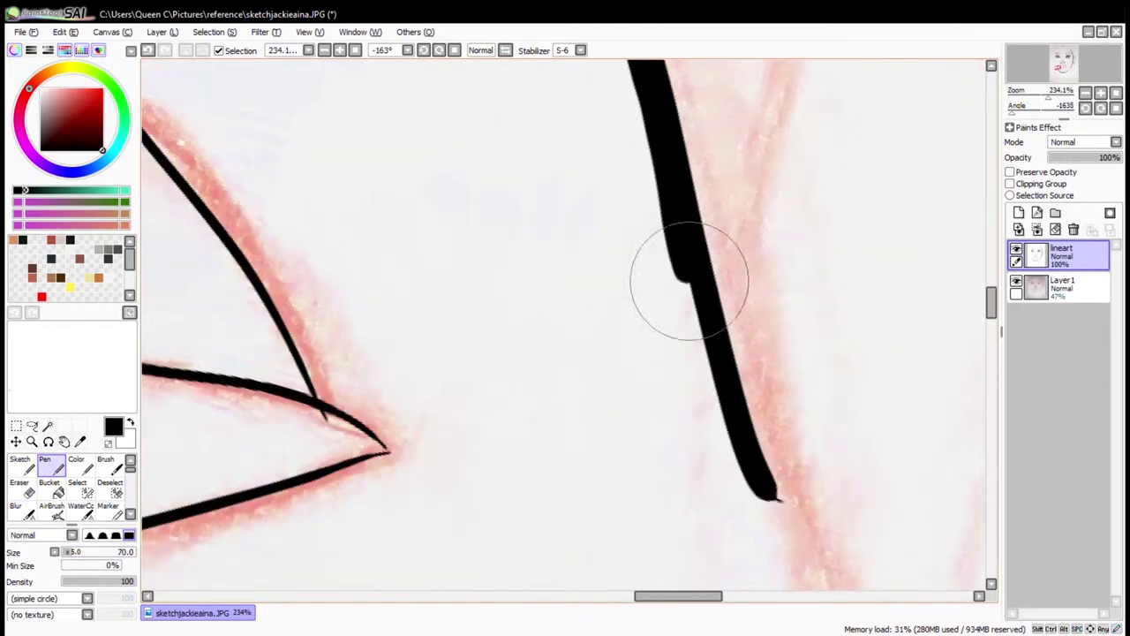
pyautogui.press('Home')
pyautogui.moveTo(514, 152); pyautogui.dragTo(589, 400)
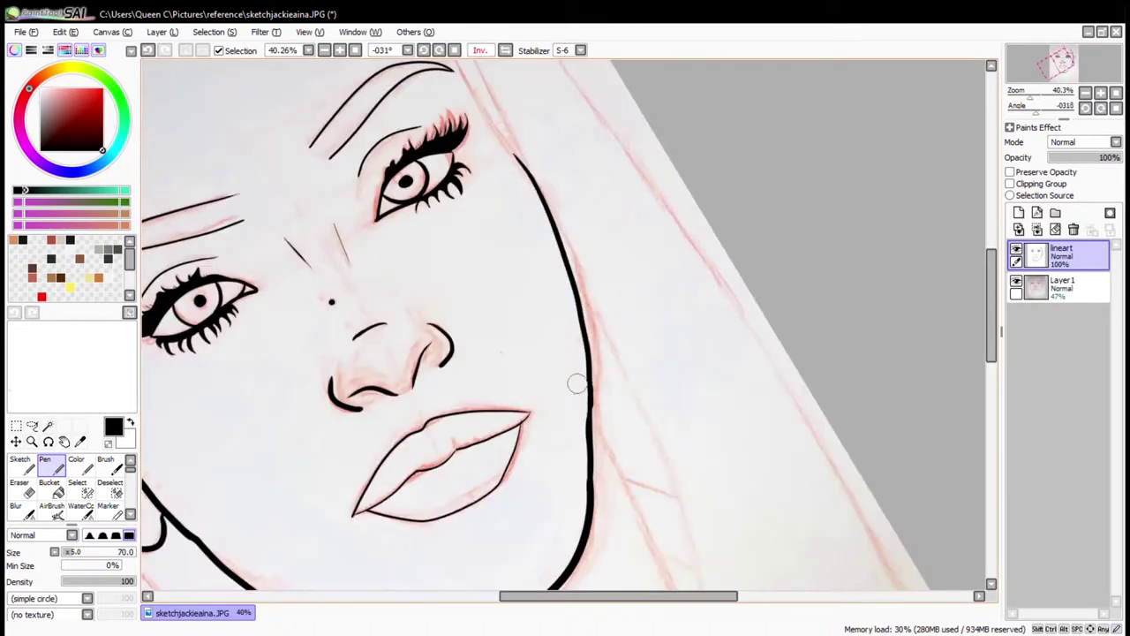
# Clean up the cheek contour and trim the overlapping lines at the mouth corner with the Eraser at size 25
pyautogui.press('e')
pyautogui.scroll(4, 535, 465)
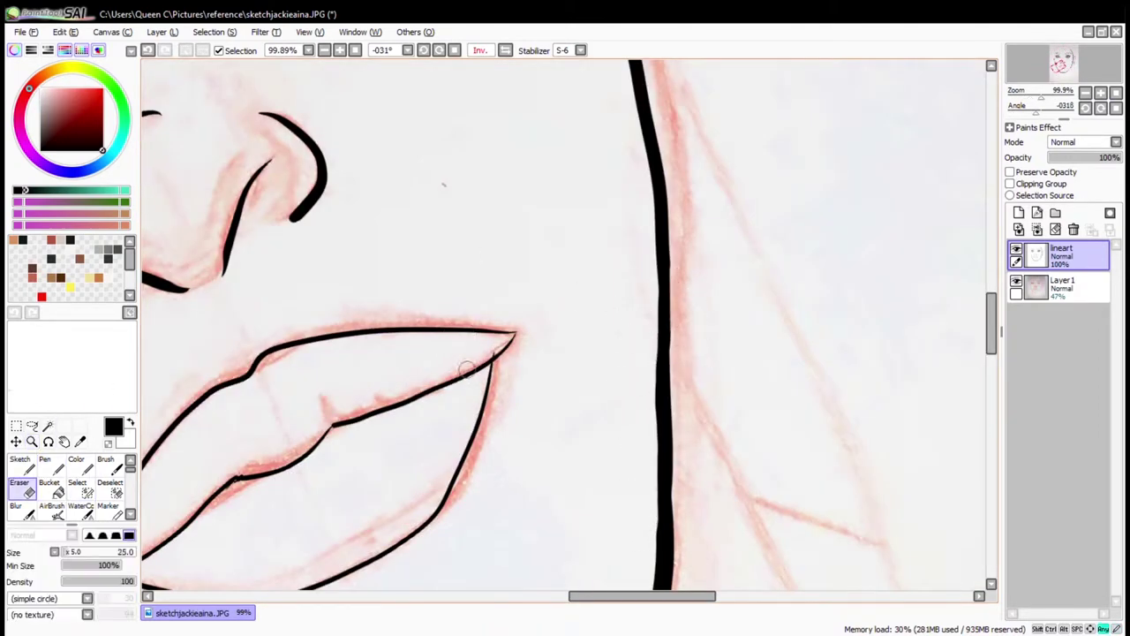
pyautogui.scroll(6, 487, 348)
# Extend the face contour up past the eye and eyebrow to the hairline with the Pen at size 70, erasing rough edges
pyautogui.press('n')
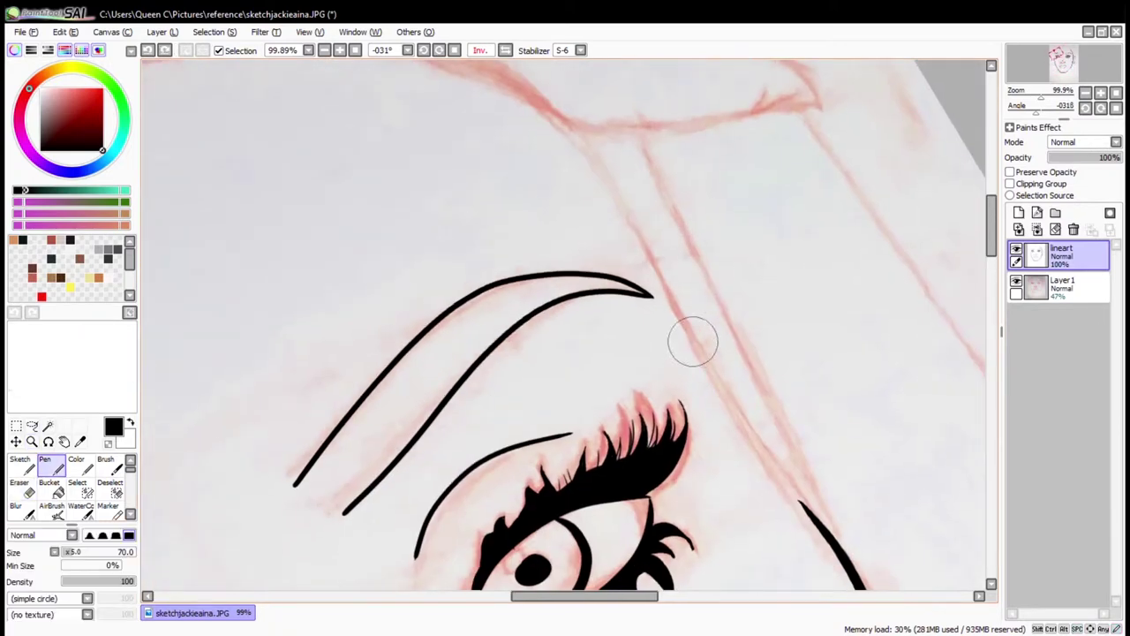
pyautogui.moveTo(827, 524)
pyautogui.mouseDown()
pyautogui.moveTo(435, 290)
pyautogui.moveTo(428, 274)
pyautogui.mouseUp()
pyautogui.press('e')
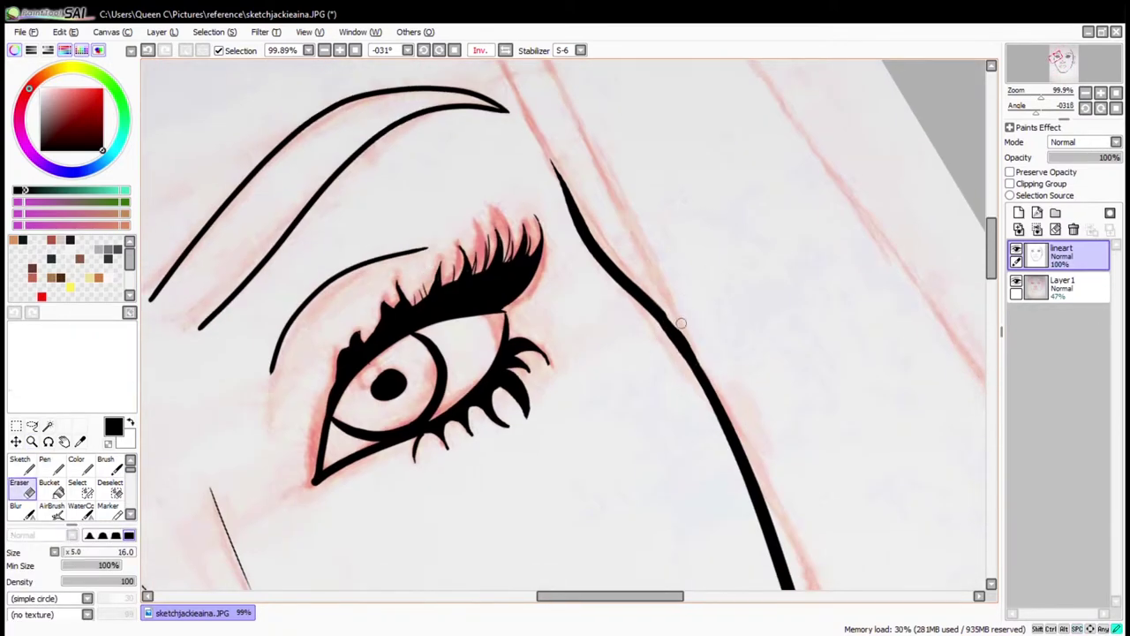
pyautogui.press('n')
pyautogui.moveTo(565, 177); pyautogui.dragTo(737, 384)
pyautogui.moveTo(556, 126); pyautogui.dragTo(726, 396)
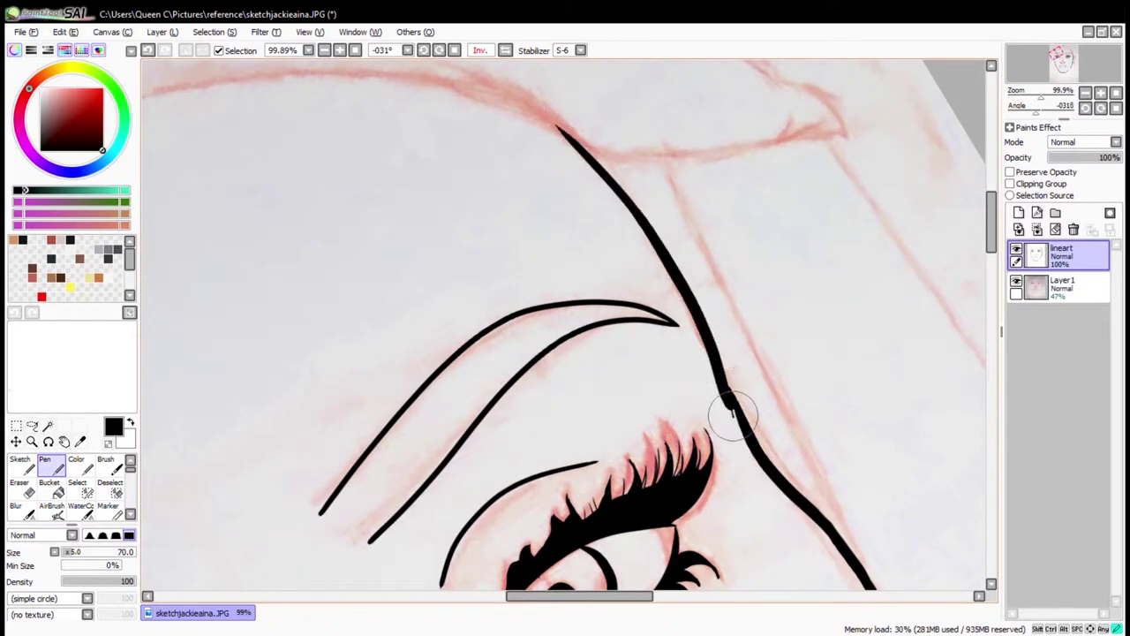
# Ink both neck lines from the jaw down to the canvas's lower edge with the Pen at size 70
pyautogui.scroll(-4, 611, 157)
pyautogui.scroll(2, 433, 371)
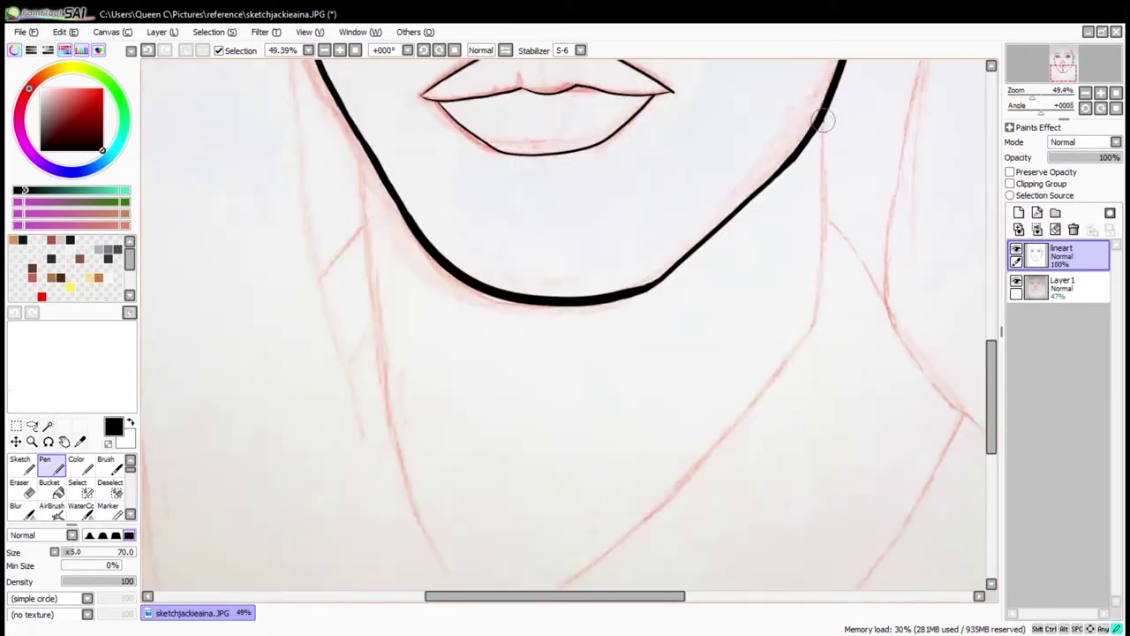
pyautogui.scroll(-3, 433, 371)
pyautogui.press('h')
pyautogui.scroll(2, 410, 338)
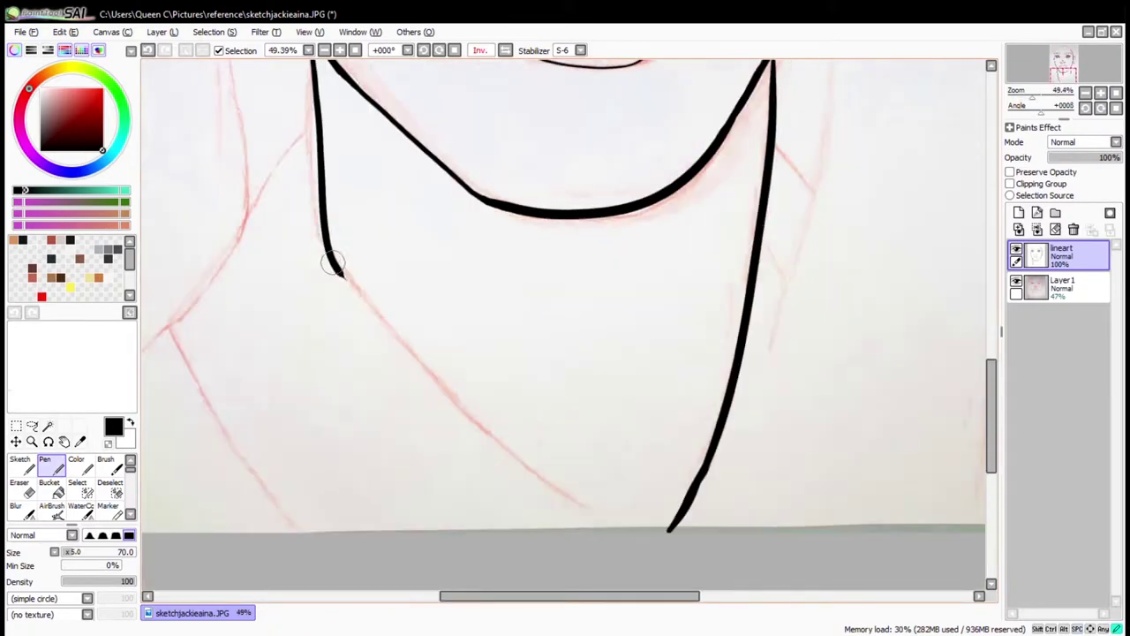
pyautogui.moveTo(340, 273); pyautogui.dragTo(607, 529)
pyautogui.scroll(2, 642, 283)
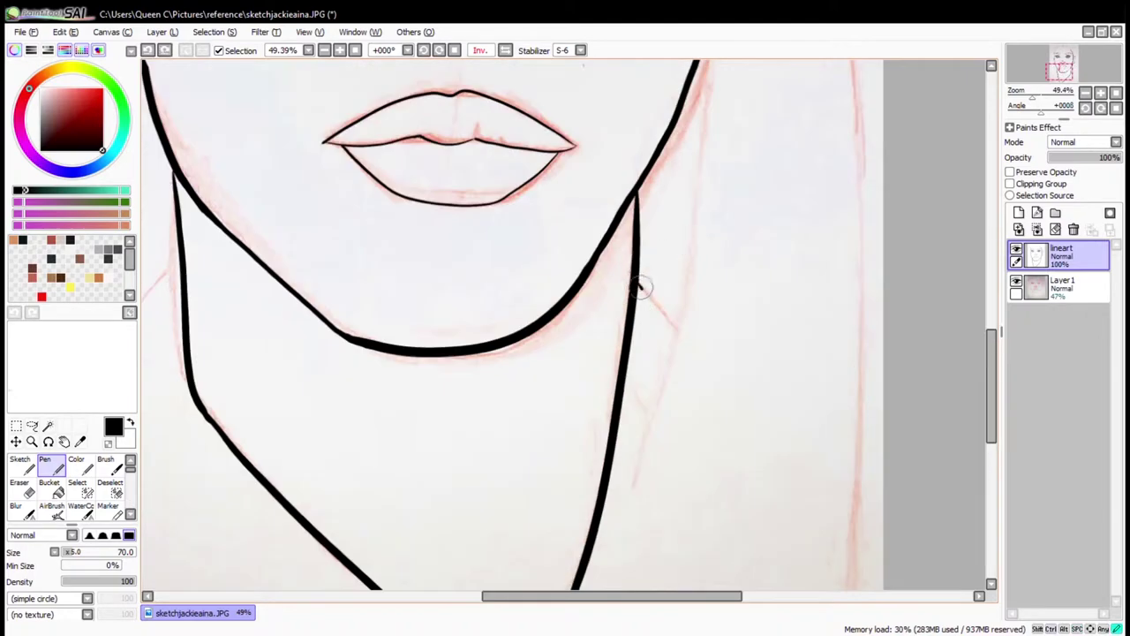
# Ink the shoulder lines branching off both sides of the neck, mirroring the view to reach each side
pyautogui.press('h')
pyautogui.scroll(-2, 574, 247)
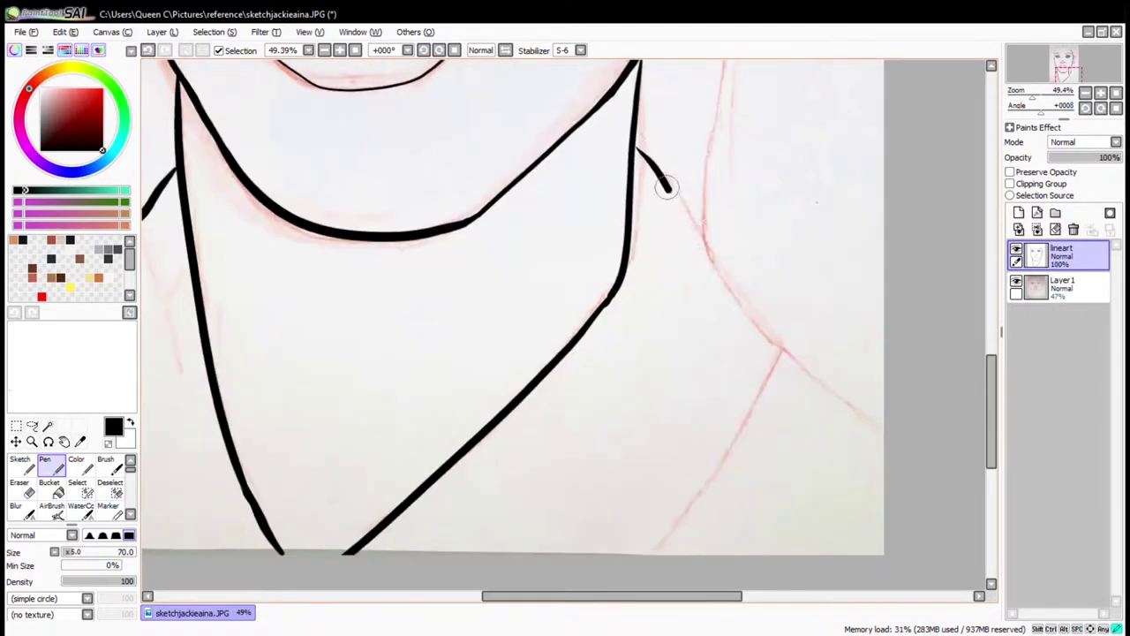
pyautogui.scroll(-2, 736, 312)
pyautogui.press('h')
pyautogui.press('h')
# Ink the long hair lines running past the ear and up to the crown with the Pen at size 70
pyautogui.scroll(5, 792, 515)
pyautogui.moveTo(697, 186); pyautogui.dragTo(651, 388)
pyautogui.scroll(3, 651, 389)
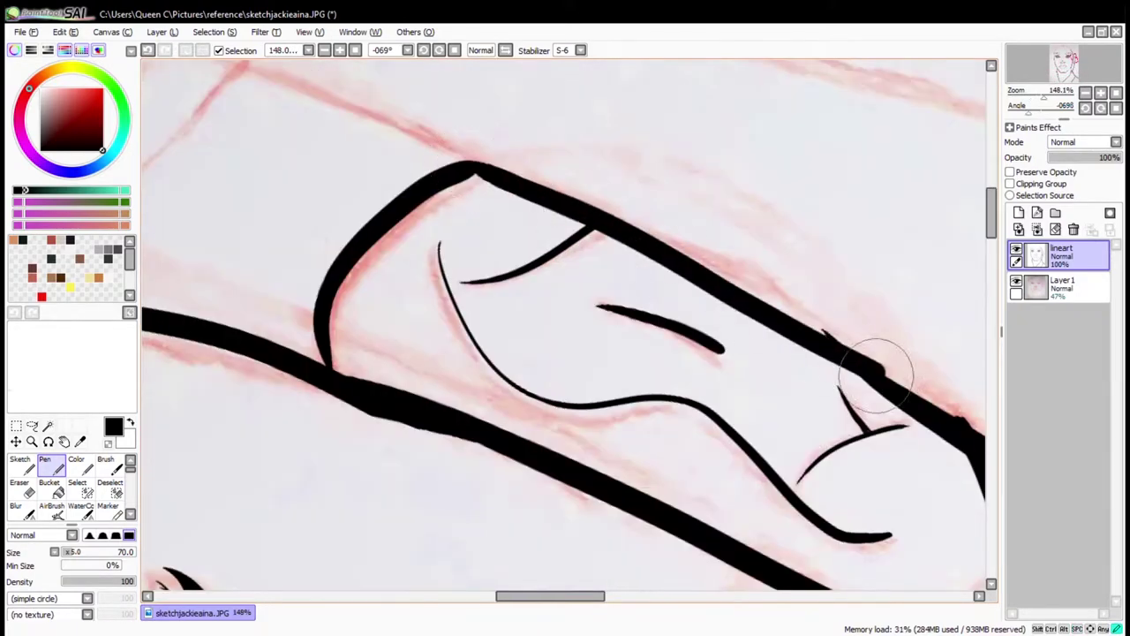
pyautogui.moveTo(921, 333); pyautogui.dragTo(335, 201)
pyautogui.scroll(-3, 336, 202)
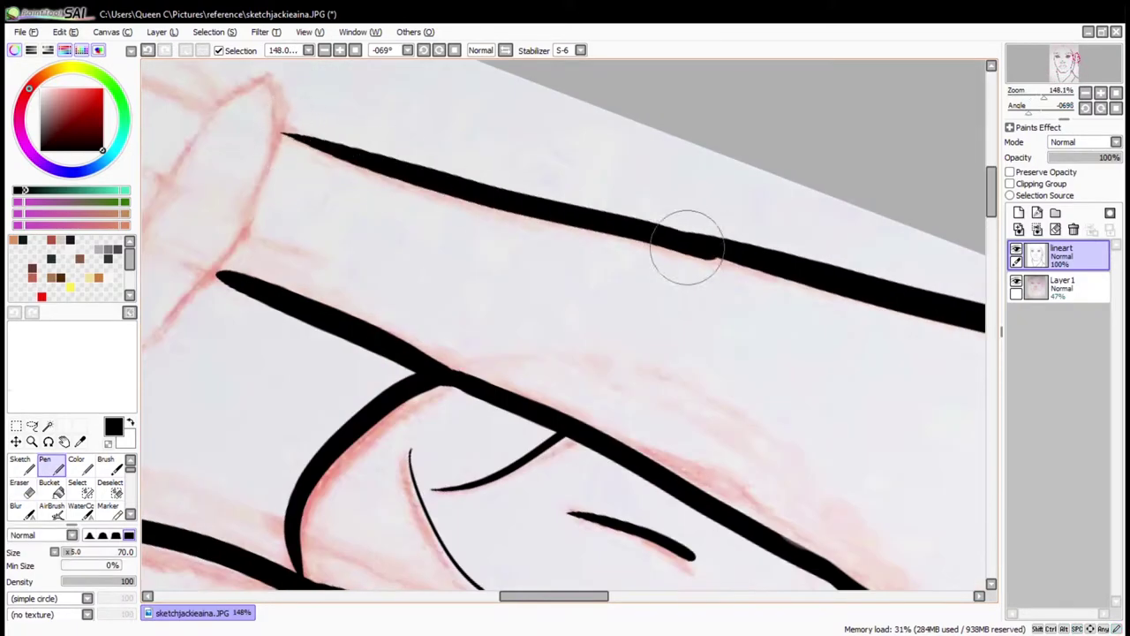
# Ink the inner hair strands that sweep over the temple above the ear, erasing stray overlaps
pyautogui.press('Home')
pyautogui.scroll(3, 418, 209)
pyautogui.moveTo(411, 201); pyautogui.dragTo(909, 433)
pyautogui.moveTo(672, 333); pyautogui.dragTo(914, 422)
pyautogui.press('e')
pyautogui.press('n')
pyautogui.moveTo(383, 235); pyautogui.dragTo(520, 400)
pyautogui.moveTo(494, 102)
pyautogui.mouseDown()
pyautogui.moveTo(681, 308)
pyautogui.moveTo(803, 499)
pyautogui.mouseUp()
pyautogui.press('e')
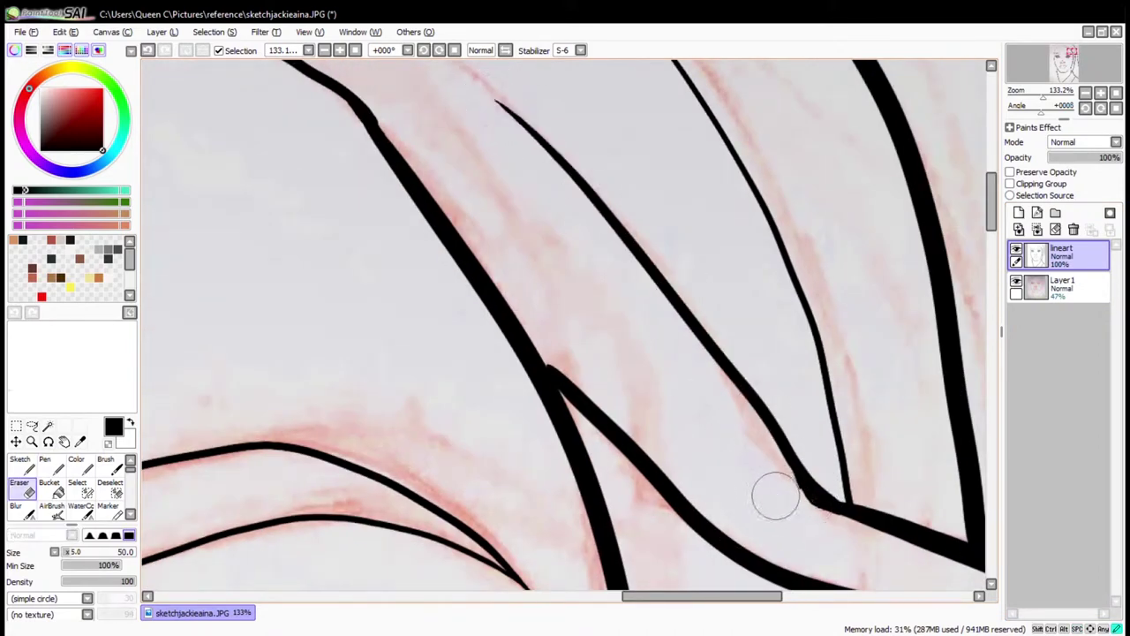
# Extend the swept hair strand along the forehead hairline towards the parting with the Pen at size 70
pyautogui.press('n')
pyautogui.scroll(-5, 509, 290)
pyautogui.moveTo(479, 177); pyautogui.dragTo(765, 303)
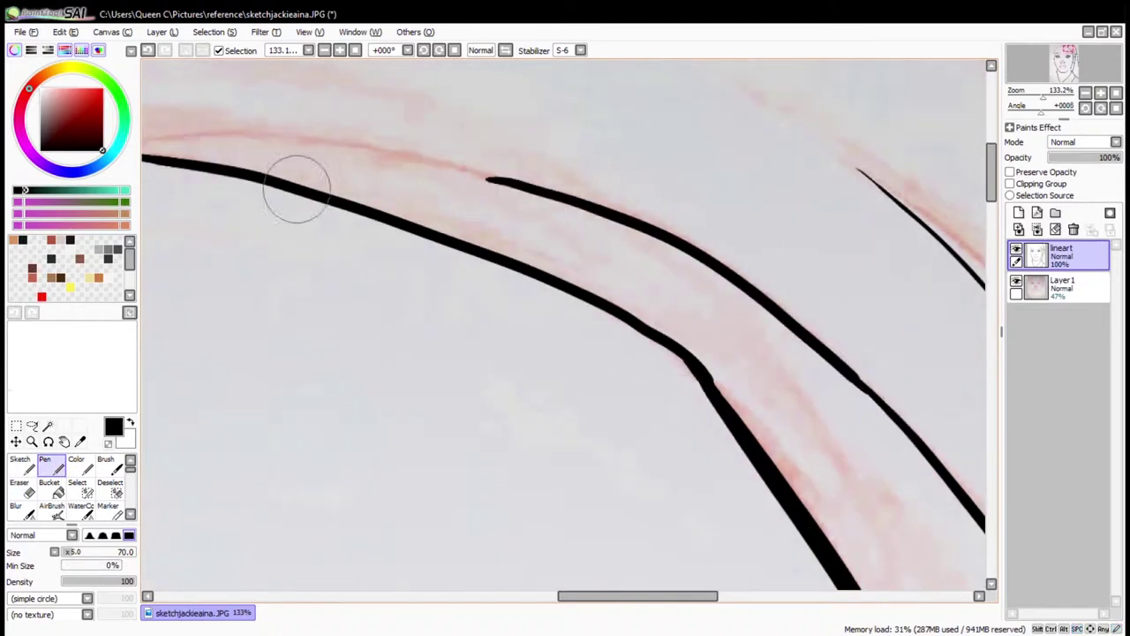
# Redraw the bend of the hairline at the opposite temple and erase the overshooting line end
pyautogui.scroll(2, 378, 189)
pyautogui.scroll(-3, 800, 422)
pyautogui.hscroll(5, 800, 422)
pyautogui.moveTo(608, 292); pyautogui.dragTo(631, 353)
pyautogui.hotkey('ctrl', 'z')
pyautogui.moveTo(517, 214); pyautogui.dragTo(618, 344)
pyautogui.press('e')
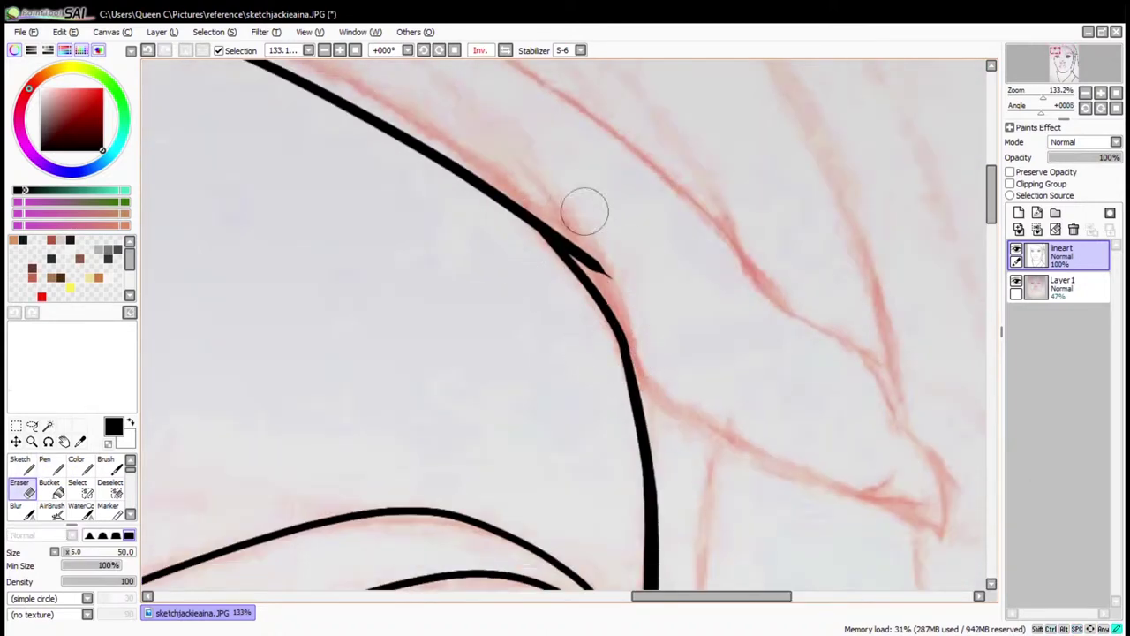
pyautogui.press('n')
pyautogui.moveTo(507, 197); pyautogui.dragTo(592, 283)
# Ink the front hair strand from the parting across the forehead to the opposite temple in mirrored view
pyautogui.scroll(-3, 591, 282)
pyautogui.scroll(3, 521, 177)
pyautogui.moveTo(580, 113); pyautogui.dragTo(941, 462)
pyautogui.scroll(3, 941, 462)
pyautogui.moveTo(181, 168)
pyautogui.mouseDown()
pyautogui.moveTo(419, 157)
pyautogui.moveTo(872, 375)
pyautogui.mouseUp()
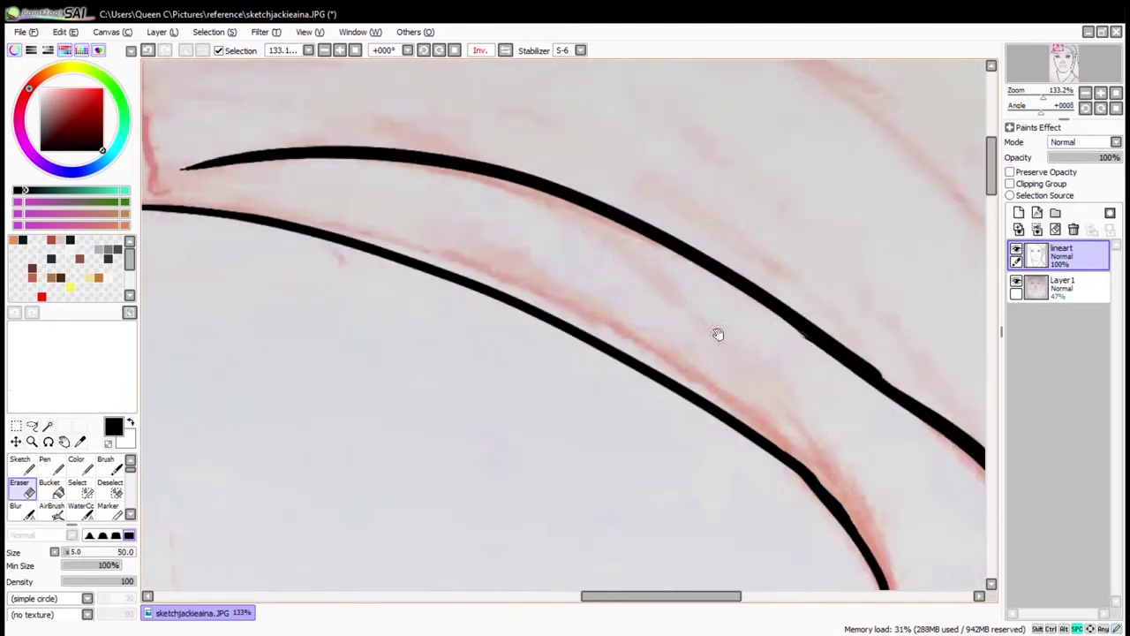
# Ink the short jagged lines of the hair parting at the top centre of the head
pyautogui.scroll(5, 711, 328)
pyautogui.moveTo(555, 361); pyautogui.dragTo(530, 188)
pyautogui.moveTo(558, 190)
pyautogui.mouseDown()
pyautogui.moveTo(574, 373)
pyautogui.moveTo(557, 186)
pyautogui.mouseUp()
pyautogui.scroll(-2, 825, 450)
# Ink the outer hair outline down to the front strand's tip with the Pen at size 70, erasing rough edges
pyautogui.scroll(-6, 825, 450)
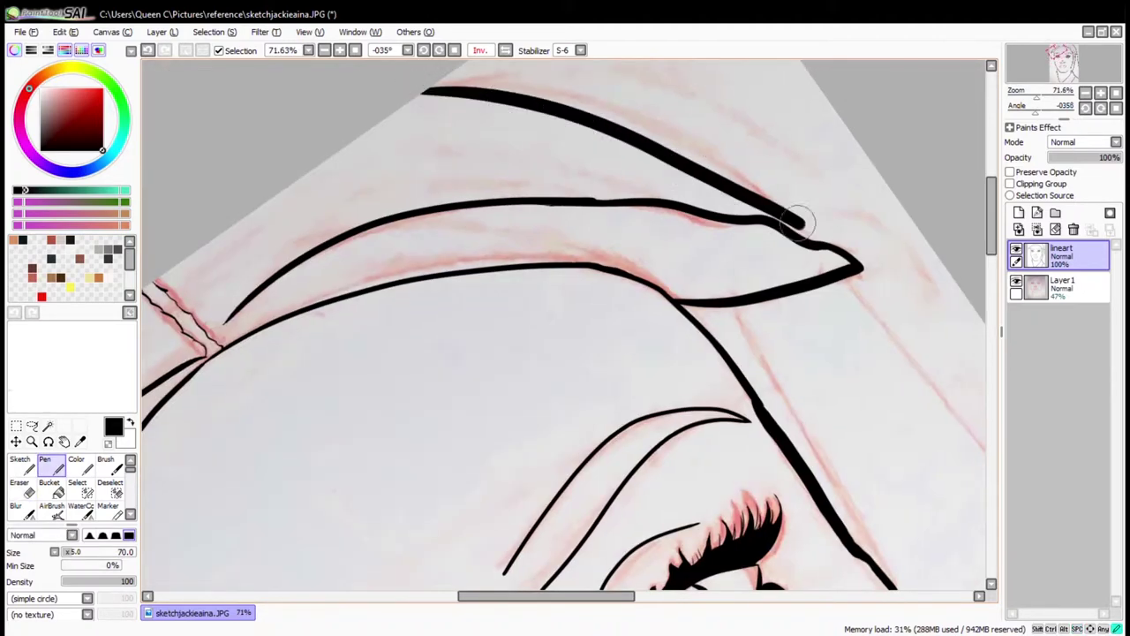
pyautogui.press('e')
pyautogui.moveTo(734, 299)
pyautogui.mouseDown()
pyautogui.moveTo(812, 336)
pyautogui.moveTo(724, 287)
pyautogui.mouseUp()
pyautogui.press('n')
# Ink the long hair strand beside the cheek and neck, trimming the crossing shoulder lines with the Eraser at size 50
pyautogui.hscroll(-3, 707, 247)
pyautogui.moveTo(631, 171); pyautogui.dragTo(779, 546)
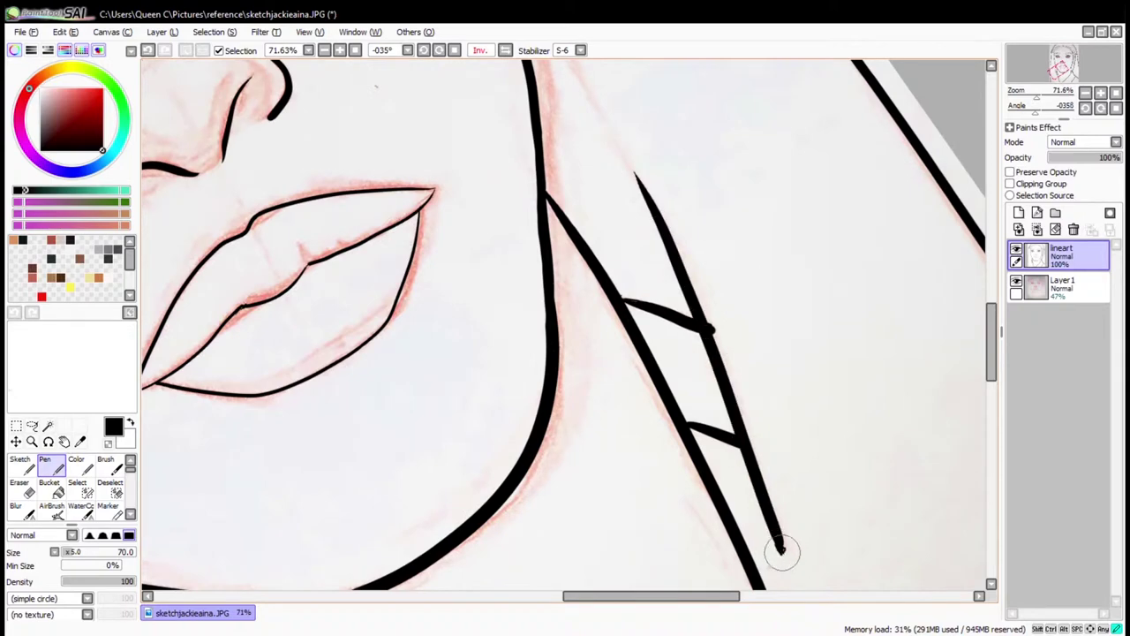
pyautogui.press('e')
pyautogui.scroll(4, 681, 366)
pyautogui.scroll(-3, 693, 375)
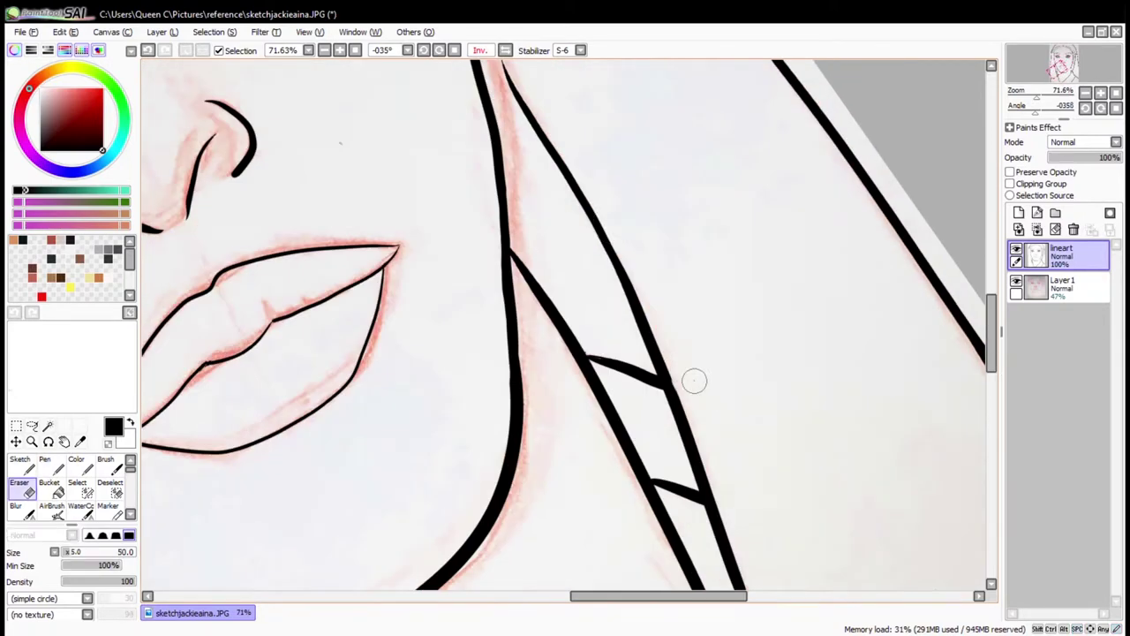
# Hide the sketch on Layer1 and clean up the hair lines hanging beside the cheek with the Eraser and Pen
pyautogui.press('n')
pyautogui.press('Home')
pyautogui.scroll(5, 304, 333)
pyautogui.press('e')
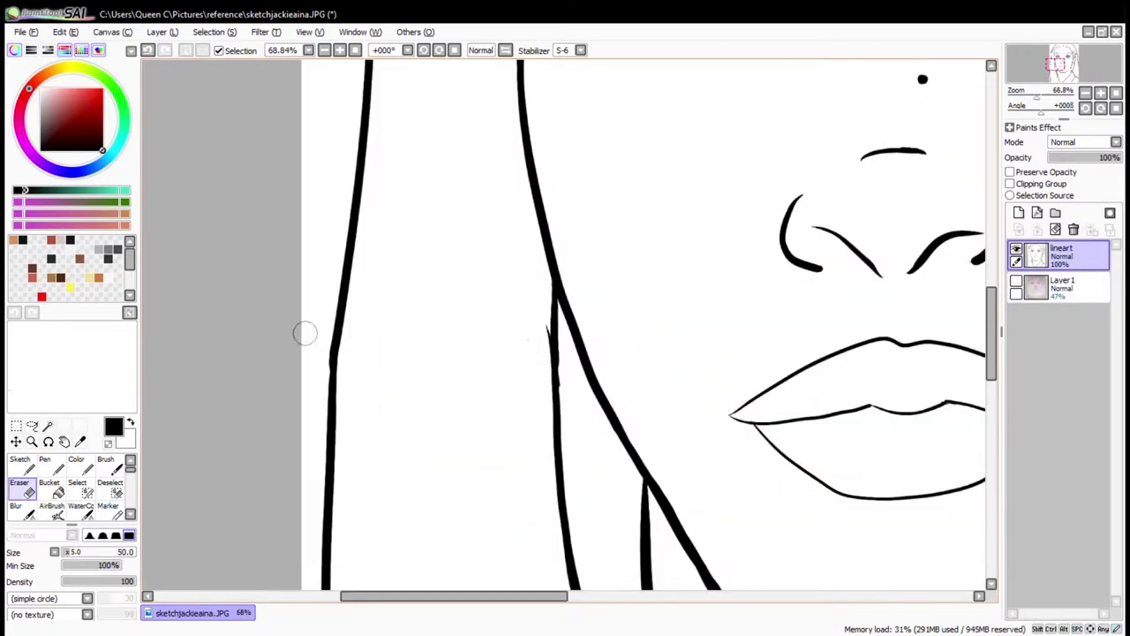
pyautogui.scroll(-2, 519, 358)
pyautogui.moveTo(305, 321); pyautogui.dragTo(689, 448)
pyautogui.press('n')
pyautogui.moveTo(602, 185); pyautogui.dragTo(560, 197)
pyautogui.scroll(-6, 515, 430)
pyautogui.press('e')
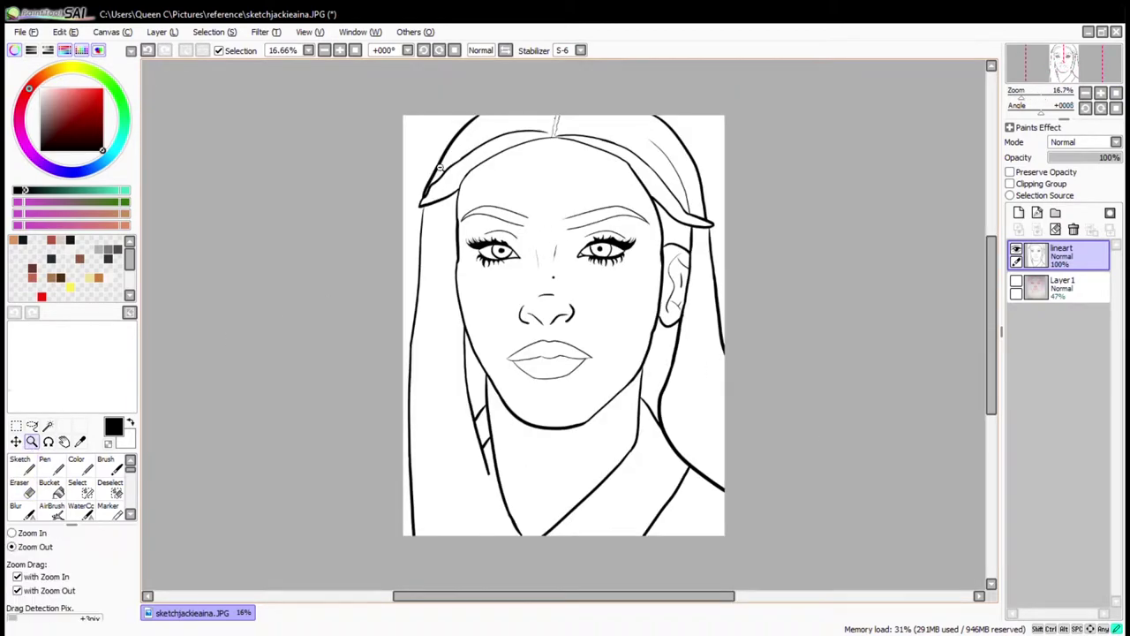
# Close the open inner end of the eyebrow with the Pen at size 35
pyautogui.scroll(3, 532, 274)
pyautogui.moveTo(485, 256); pyautogui.dragTo(618, 335)
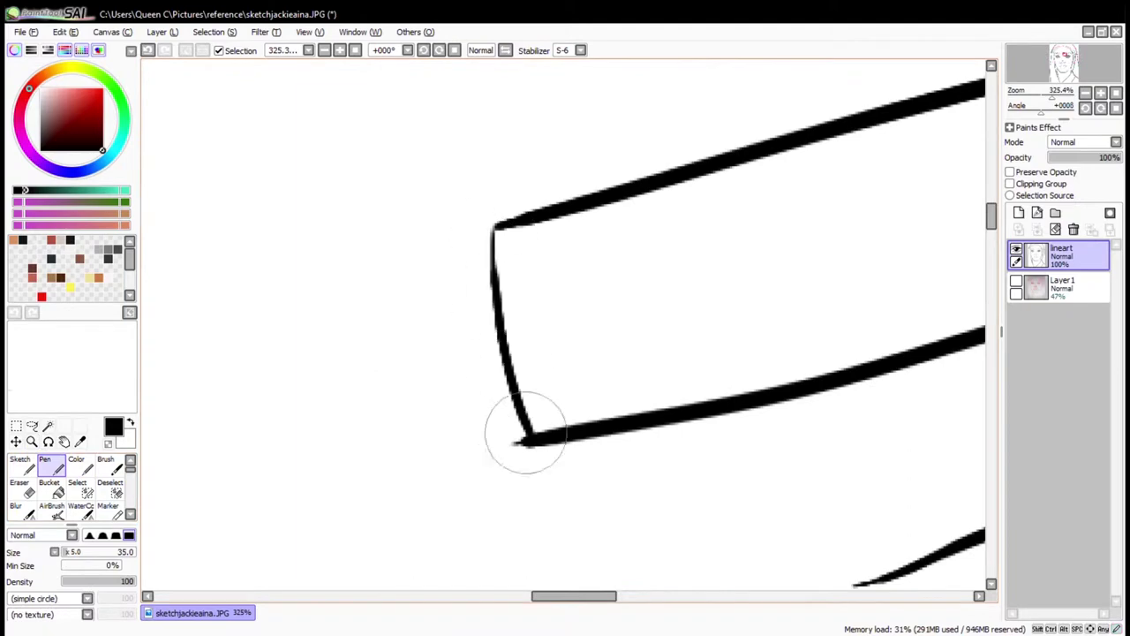
pyautogui.press('h')
pyautogui.press('n')
pyautogui.moveTo(618, 216); pyautogui.dragTo(524, 378)
pyautogui.scroll(-4, 547, 353)
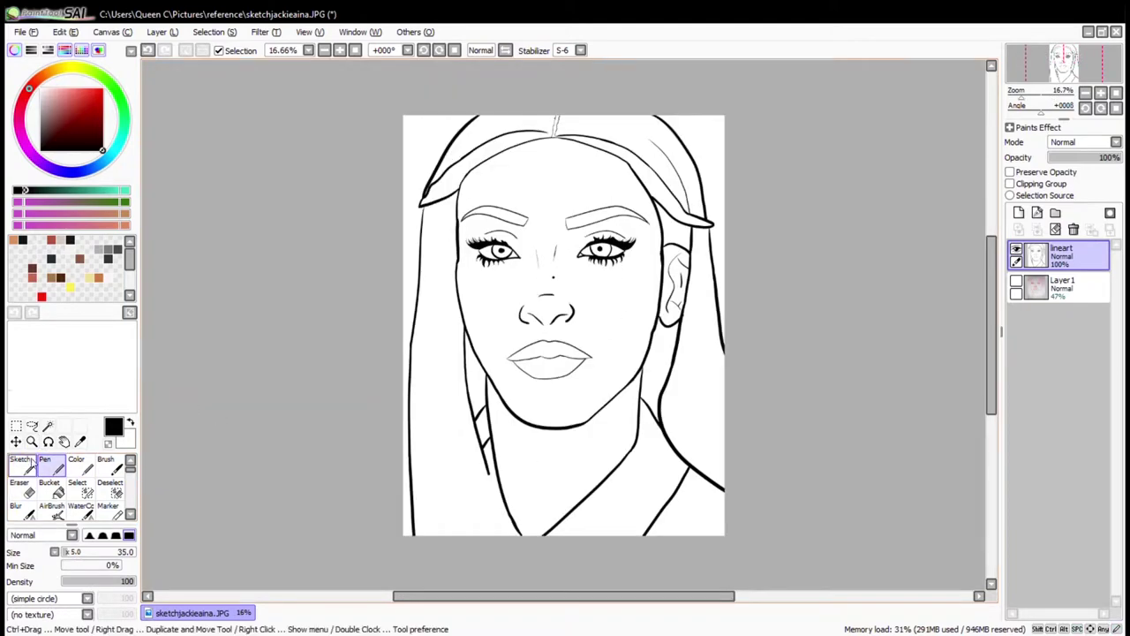
# Thicken the jawline between the ear and the chin with the Pen, raising its size to 120
pyautogui.moveTo(359, 278); pyautogui.dragTo(744, 525)
pyautogui.moveTo(530, 220); pyautogui.dragTo(574, 265)
pyautogui.press('n')
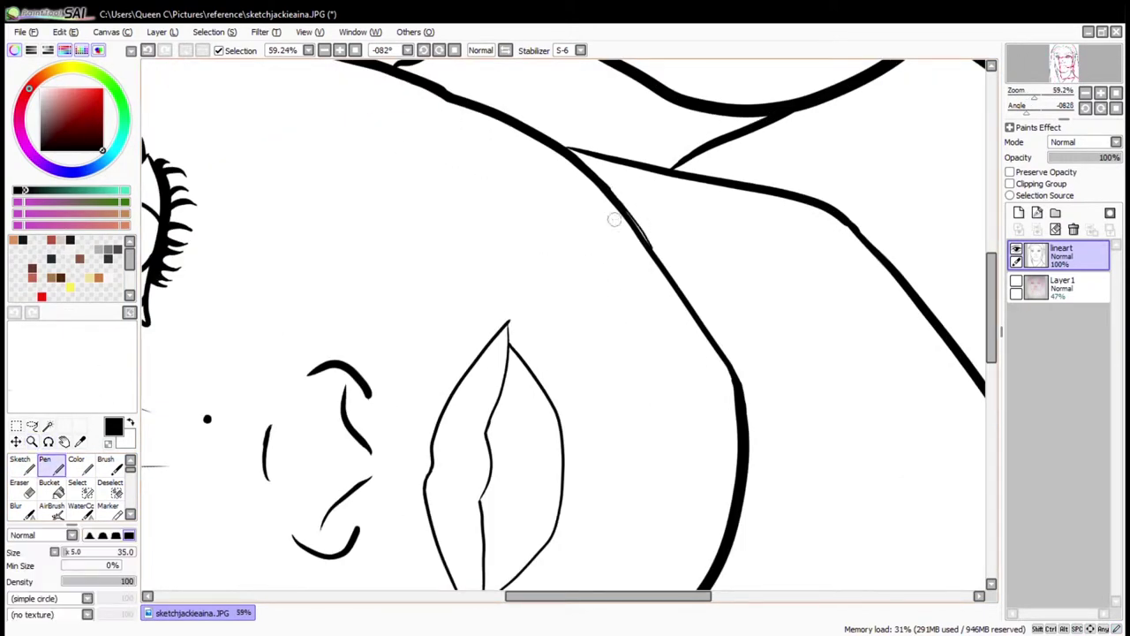
pyautogui.moveTo(618, 200); pyautogui.dragTo(737, 381)
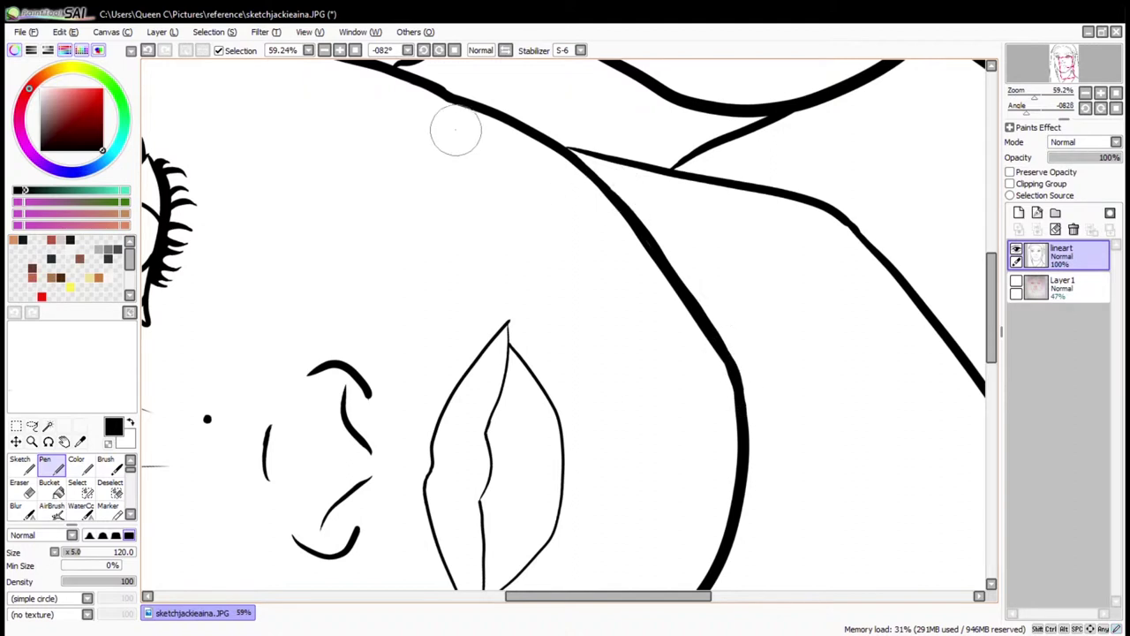
pyautogui.moveTo(458, 128); pyautogui.dragTo(503, 143)
# Smooth the face contour where the neck line meets the jaw with the Eraser at size 35 and Pen at 120
pyautogui.press('e')
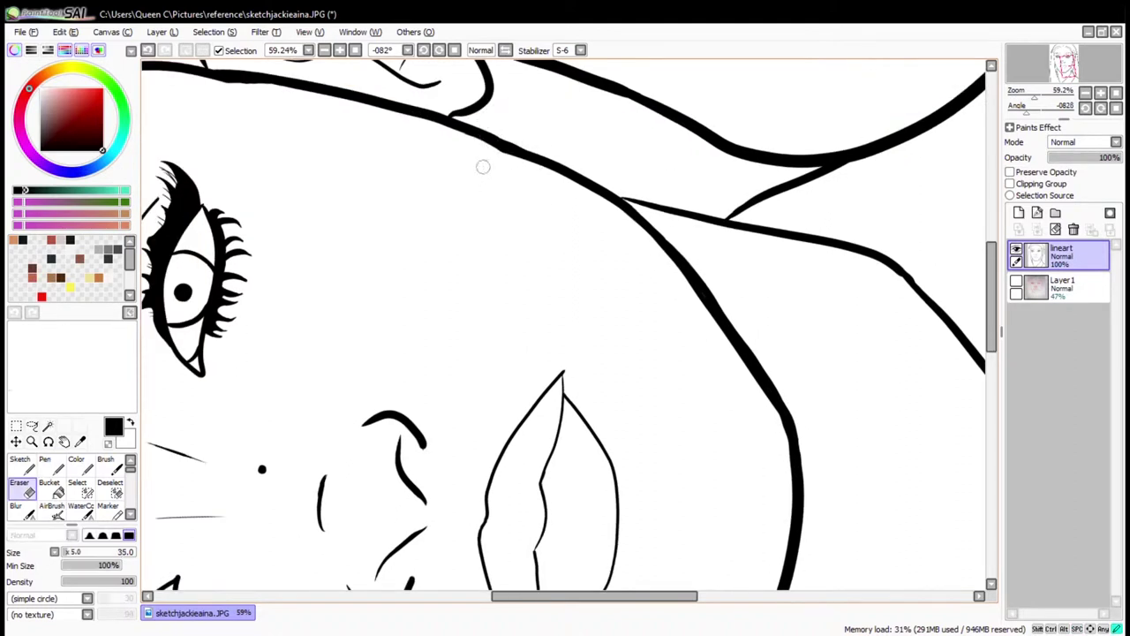
pyautogui.press('n')
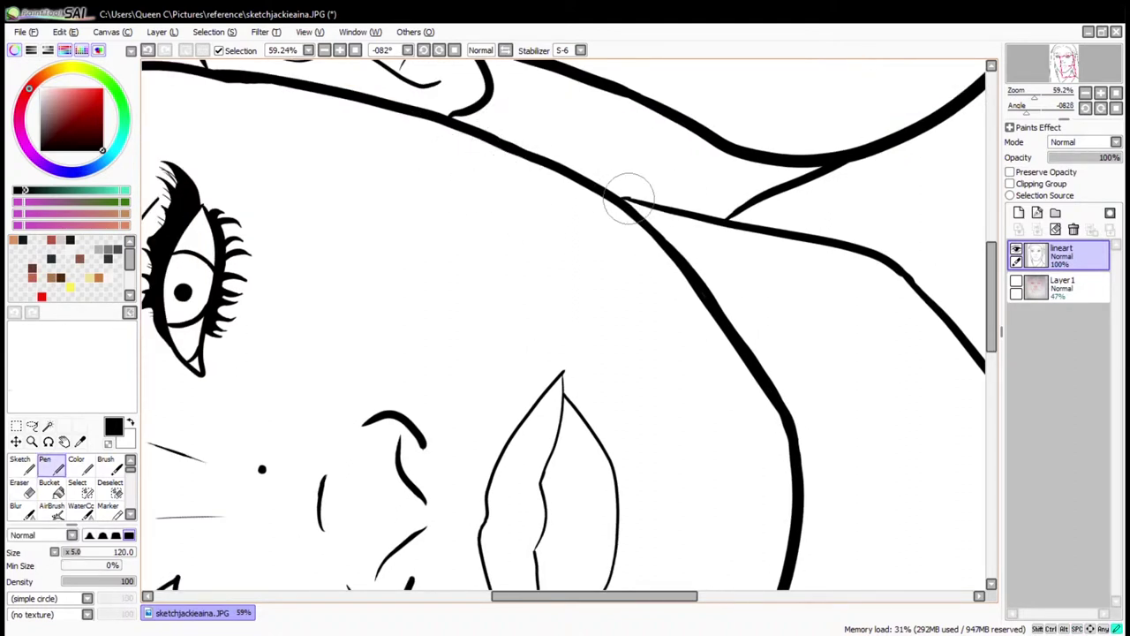
pyautogui.moveTo(573, 201); pyautogui.dragTo(502, 13)
pyautogui.press('e')
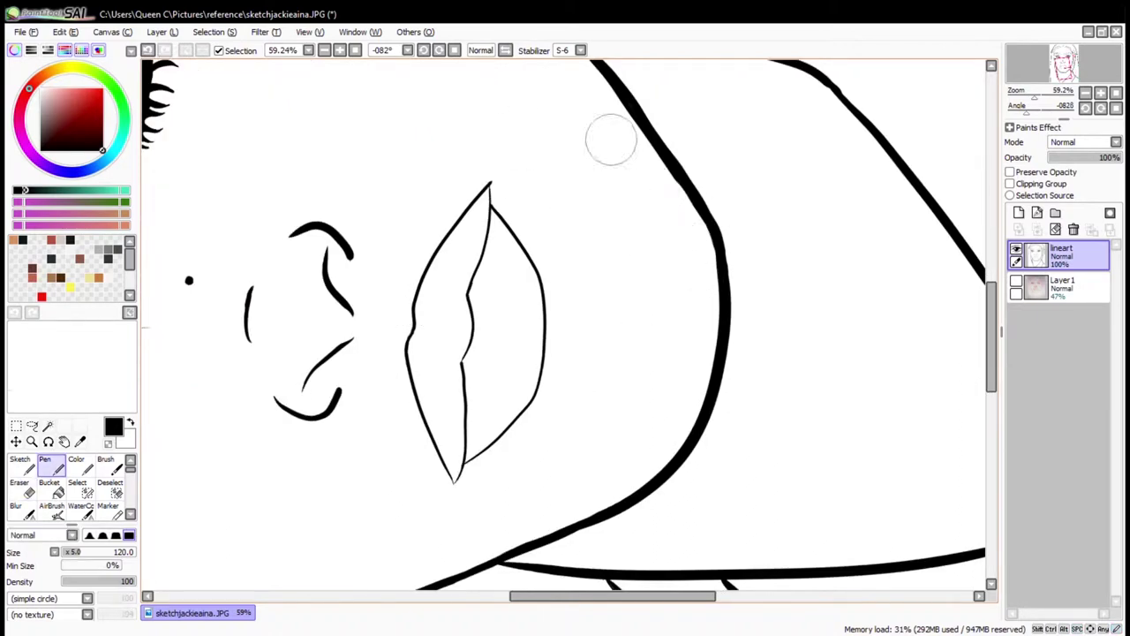
# Thicken the outlines of the upper and lower lips with the Pen at size 30, mirroring the view as needed
pyautogui.press('Delete')
pyautogui.scroll(3, 871, 448)
pyautogui.press('n')
pyautogui.moveTo(870, 449)
pyautogui.mouseDown()
pyautogui.moveTo(857, 466)
pyautogui.moveTo(921, 448)
pyautogui.moveTo(397, 338)
pyautogui.mouseUp()
pyautogui.press('h')
pyautogui.moveTo(552, 234); pyautogui.dragTo(895, 455)
pyautogui.moveTo(406, 168); pyautogui.dragTo(678, 313)
pyautogui.moveTo(221, 141)
pyautogui.mouseDown()
pyautogui.moveTo(406, 228)
pyautogui.moveTo(612, 244)
pyautogui.mouseUp()
pyautogui.press('h')
pyautogui.scroll(-5, 613, 244)
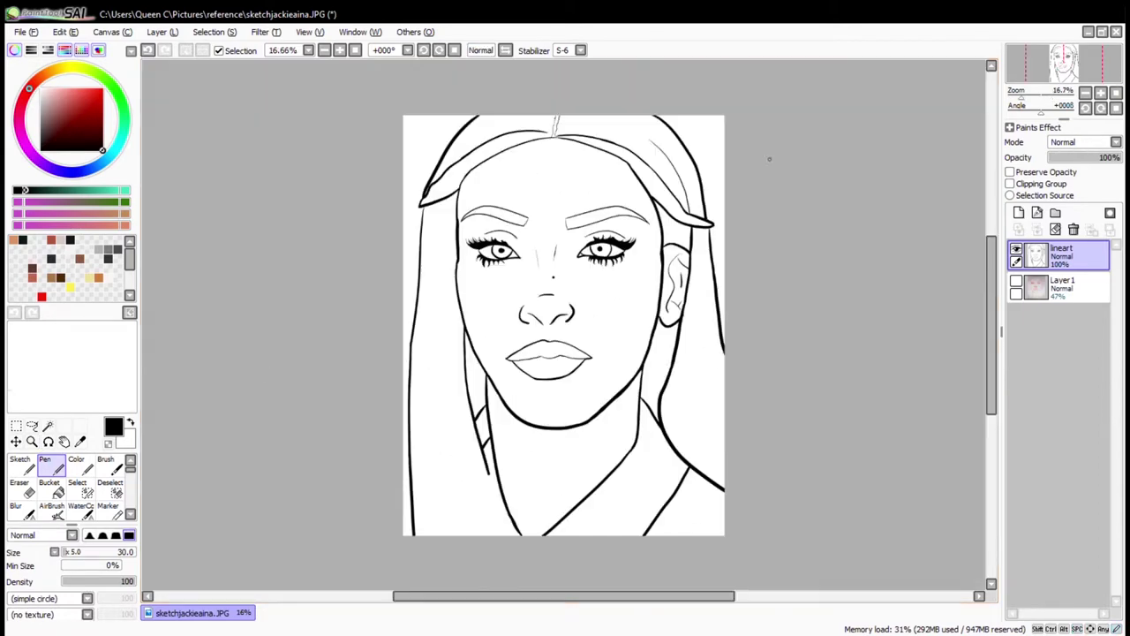
# Retouch the line between the lips with the Eraser and the Pen at size 30
pyautogui.press('e')
pyautogui.scroll(4, 604, 97)
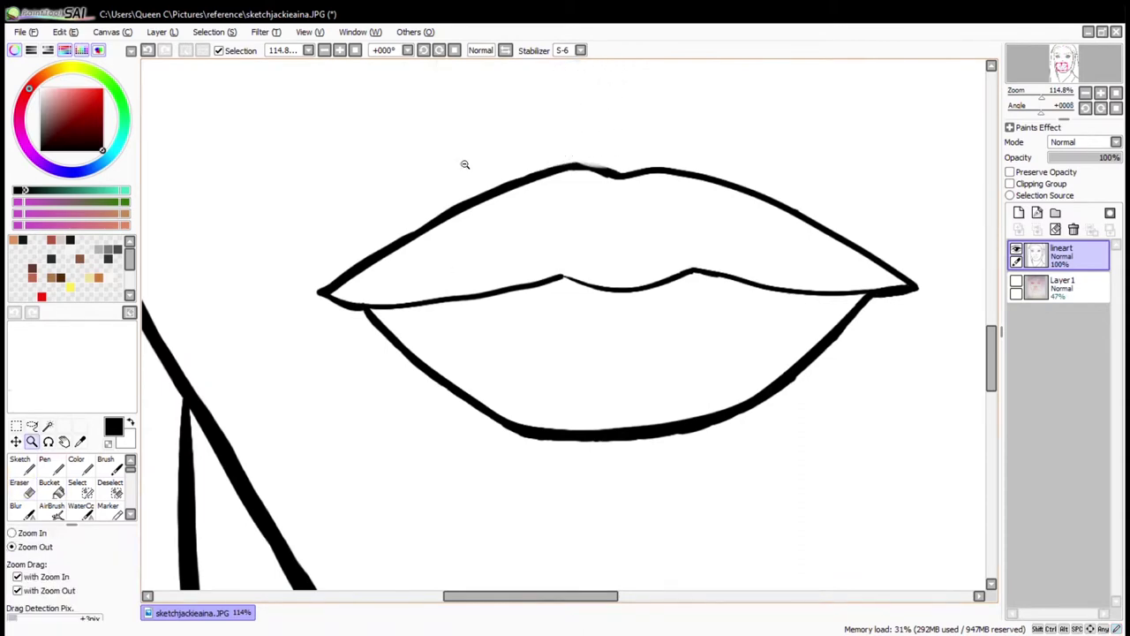
pyautogui.moveTo(441, 267); pyautogui.dragTo(505, 260)
pyautogui.press('n')
pyautogui.hotkey('ctrl', 'z')
pyautogui.moveTo(406, 291); pyautogui.dragTo(550, 273)
pyautogui.scroll(-5, 315, 358)
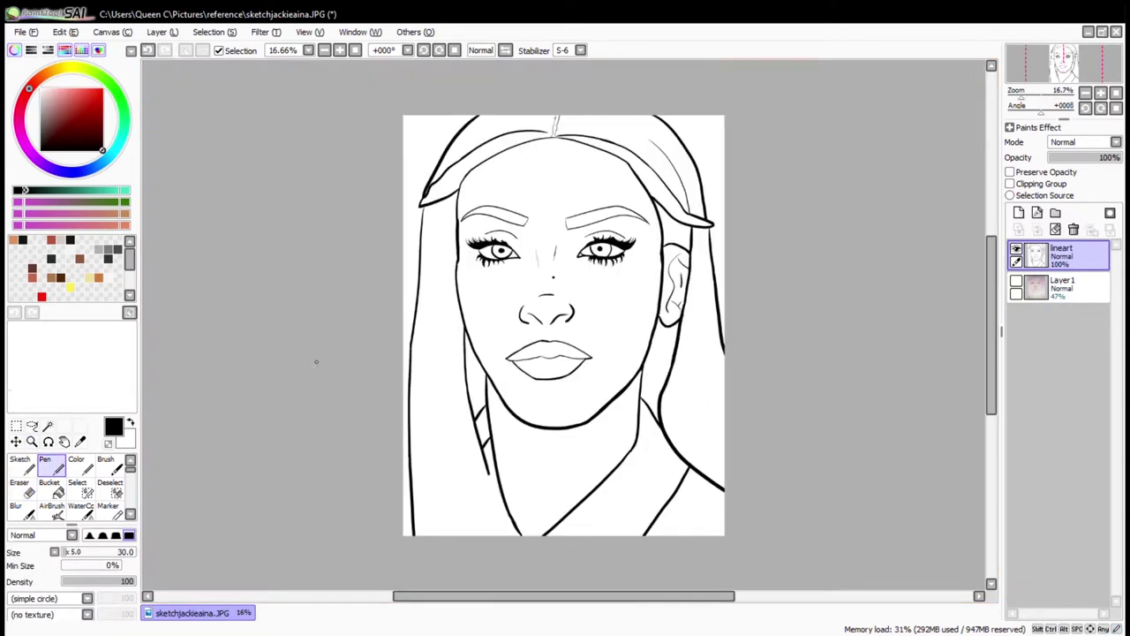
# Smooth the upper lip's peak beside the cupid's bow with the Eraser and the Pen at size 30
pyautogui.press('e')
pyautogui.scroll(3, 577, 214)
pyautogui.scroll(3, 462, 233)
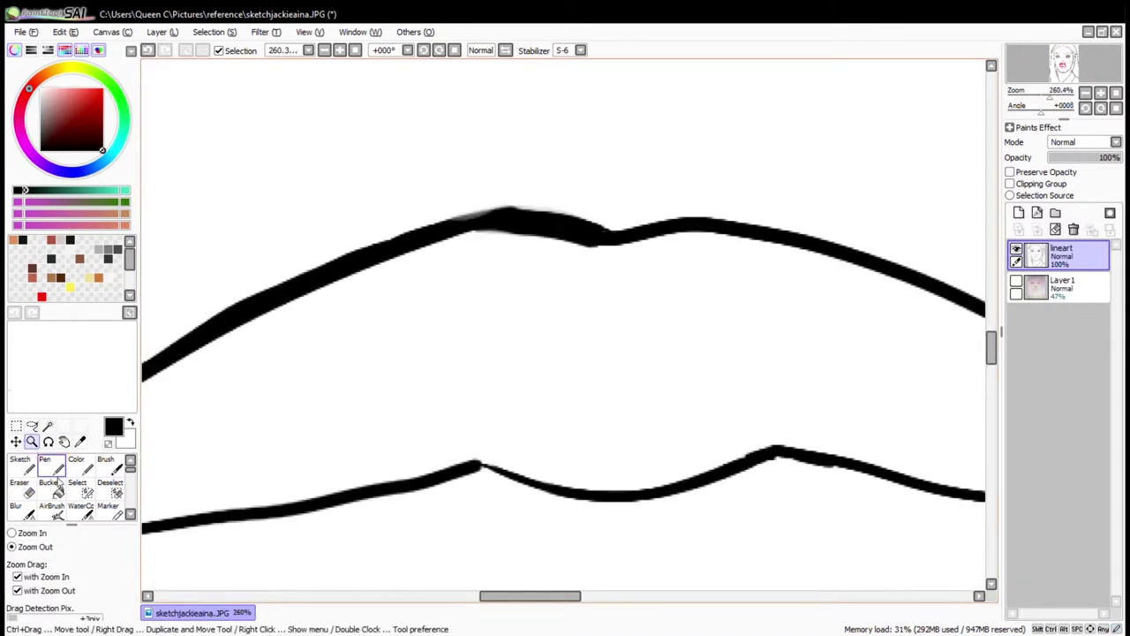
pyautogui.press('n')
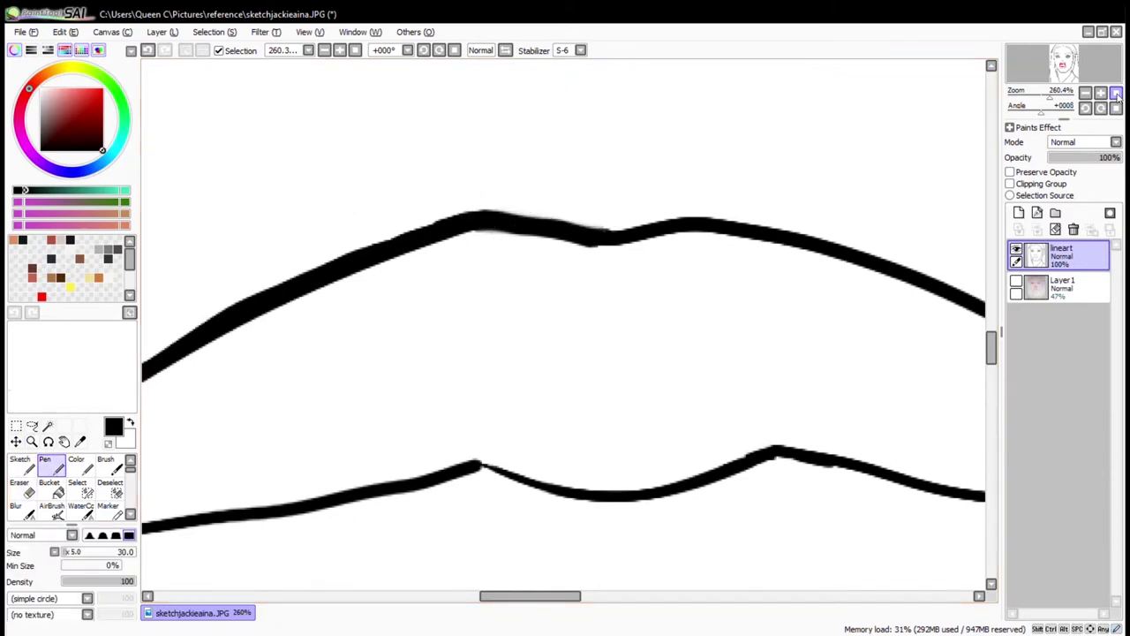
pyautogui.scroll(-5, 530, 357)
# Draw the small angled philtrum line just above the upper lip with the Pen at size 30
pyautogui.scroll(3, 513, 353)
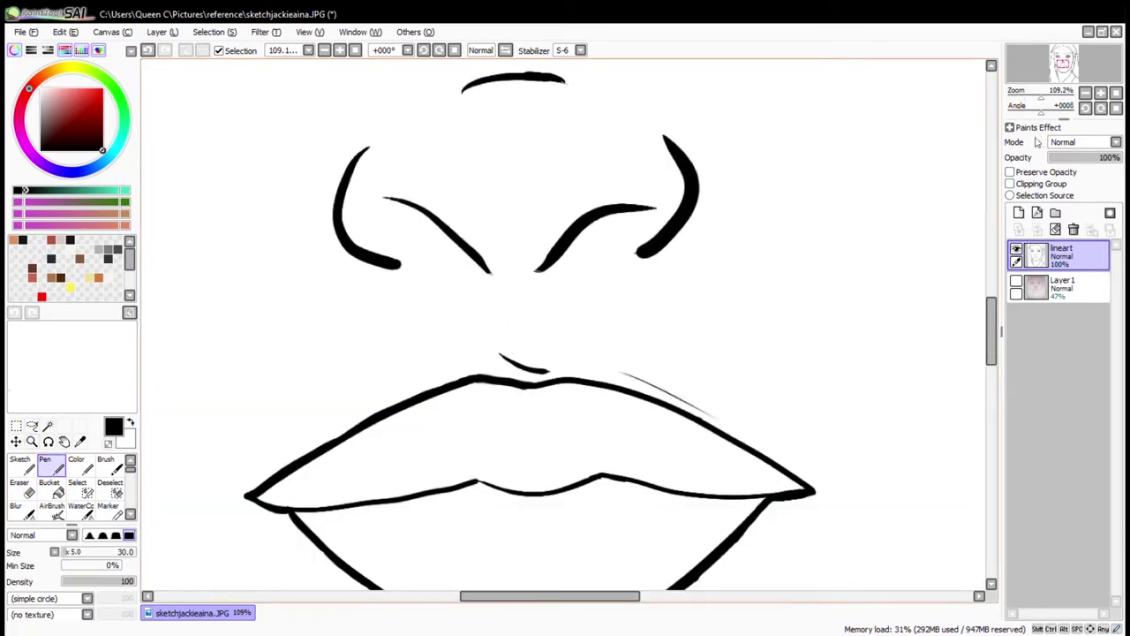
pyautogui.scroll(-4, 545, 328)
pyautogui.scroll(4, 517, 332)
pyautogui.moveTo(667, 285); pyautogui.dragTo(660, 327)
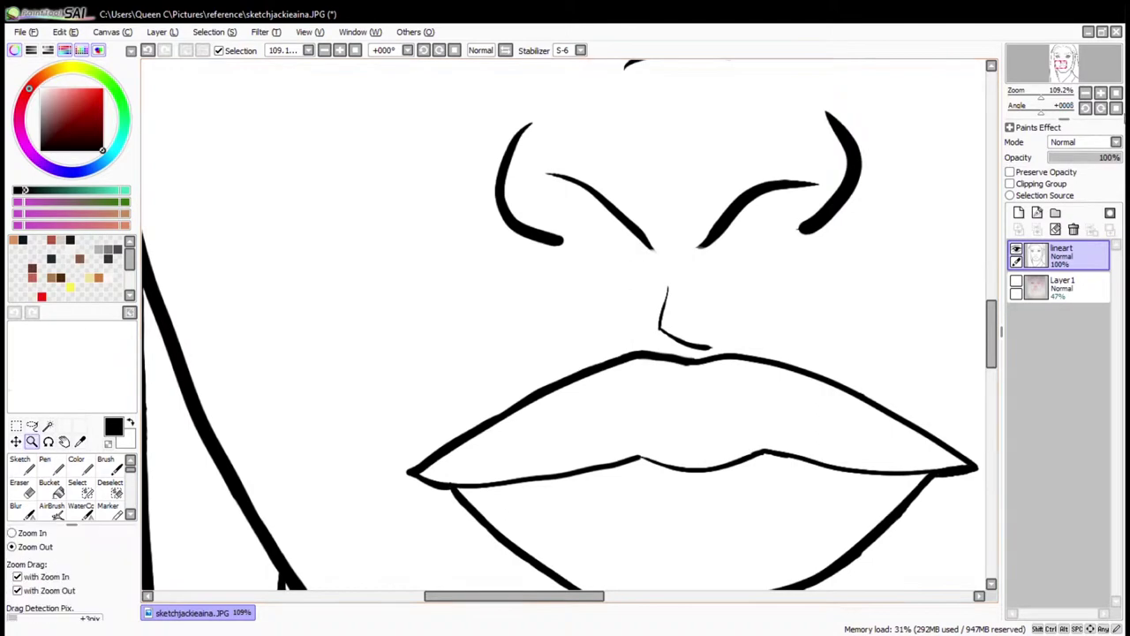
# Thicken the face contour beside the eye and shave its edge with the Eraser
pyautogui.scroll(-3, 671, 450)
pyautogui.scroll(3, 671, 451)
pyautogui.scroll(1, 636, 318)
pyautogui.press('e')
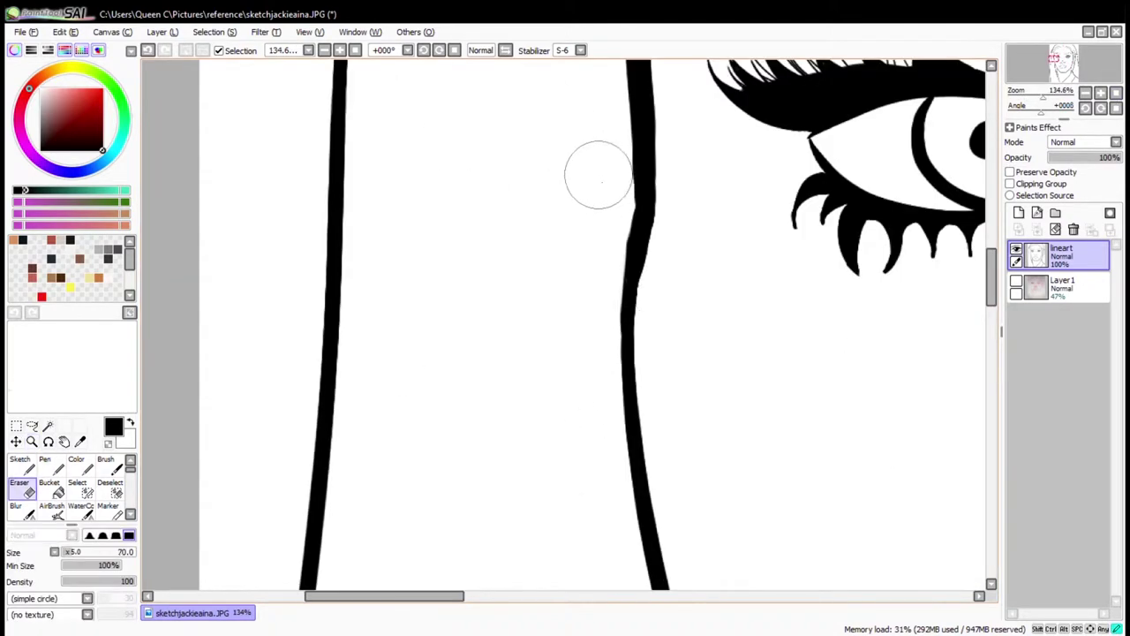
pyautogui.scroll(-5, 888, 197)
pyautogui.scroll(4, 552, 415)
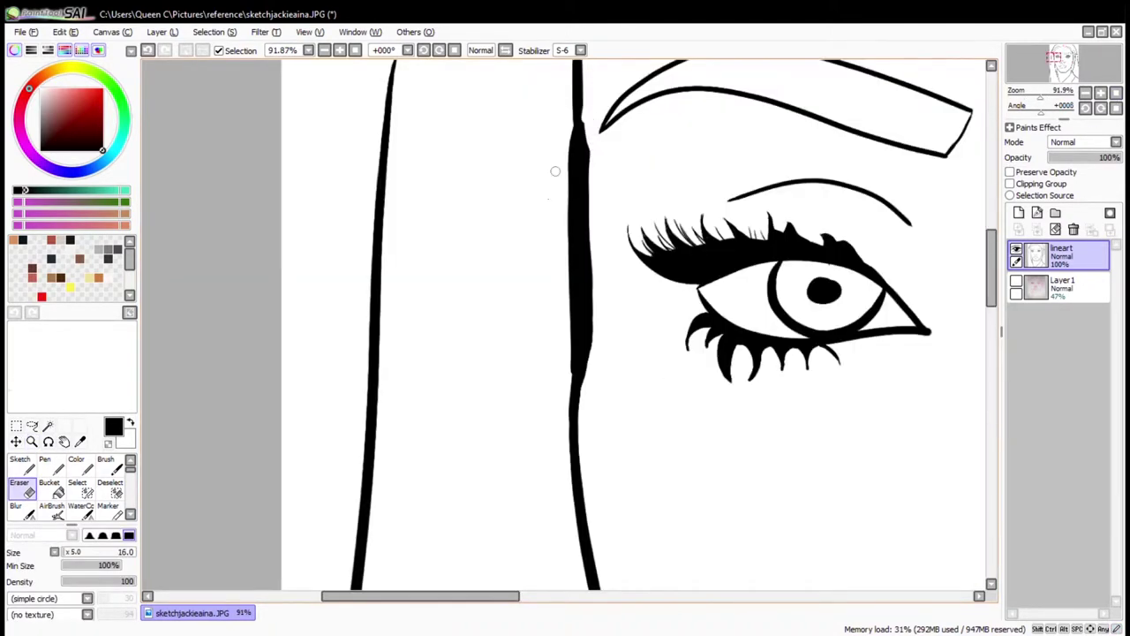
# Even out the face contour between eyebrow and cheek with the Eraser at size 16 and Pen at size 50
pyautogui.press('n')
pyautogui.press('e')
pyautogui.scroll(2, 598, 157)
pyautogui.moveTo(569, 463); pyautogui.dragTo(570, 101)
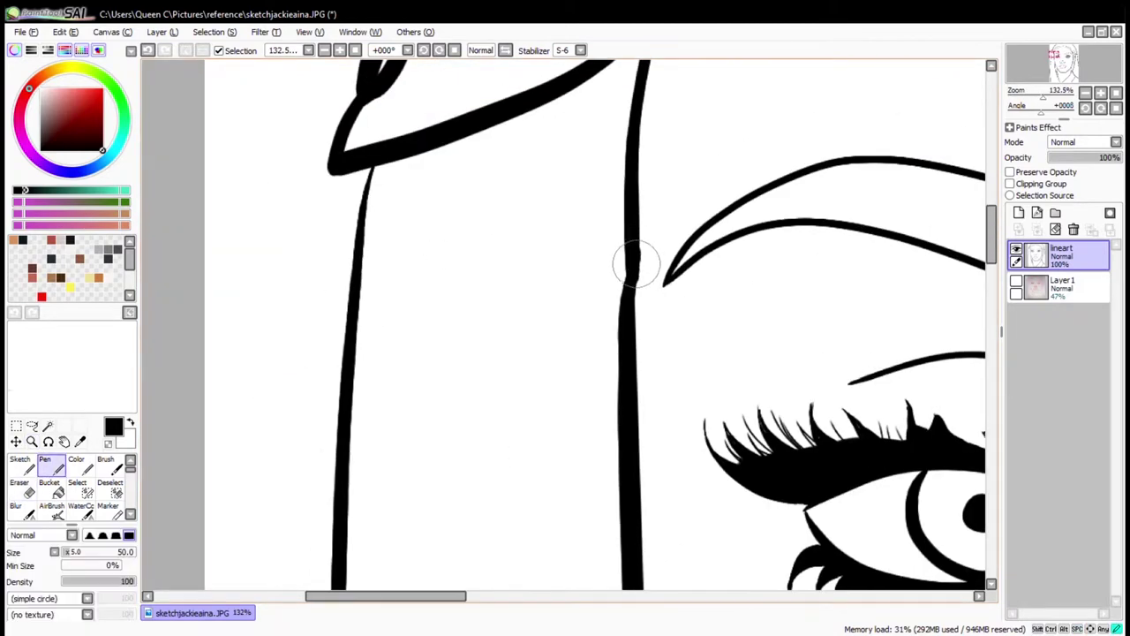
pyautogui.scroll(-5, 618, 256)
pyautogui.press('e')
pyautogui.press('n')
pyautogui.moveTo(616, 236); pyautogui.dragTo(621, 274)
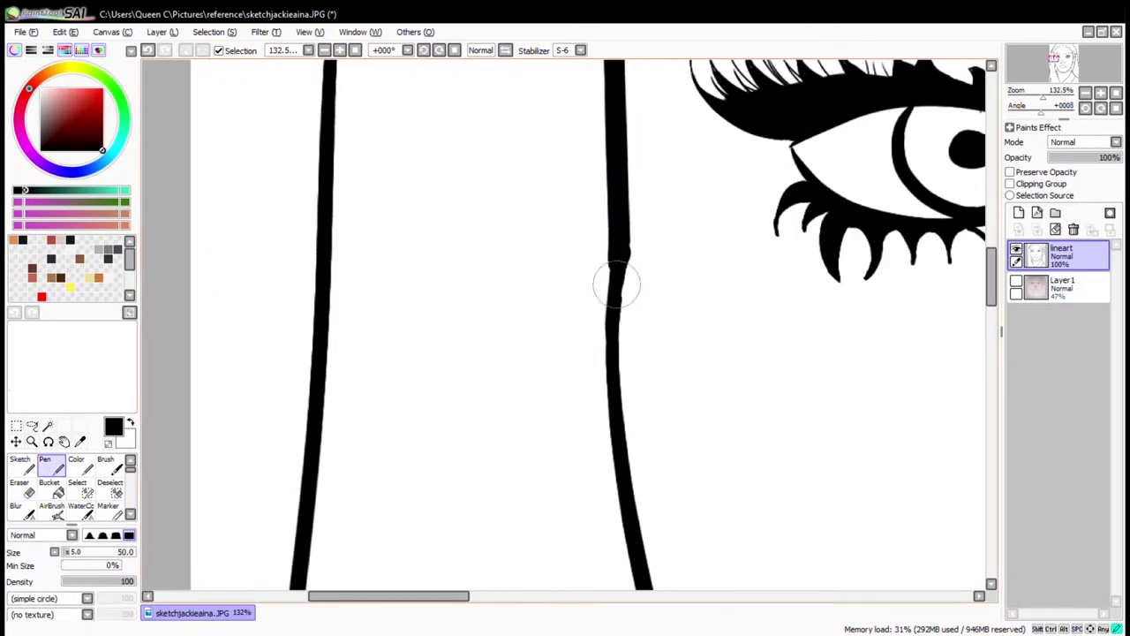
# Extend and thicken the hair strand line beside the neck to the canvas's lower edge with the Pen at size 120
pyautogui.click(1116, 93)
pyautogui.scroll(5, 537, 227)
pyautogui.moveTo(537, 227); pyautogui.dragTo(609, 442)
pyautogui.click(1116, 93)
# Add a new layer beneath lineart and make the lineart layer the selection source
pyautogui.click(1018, 213)
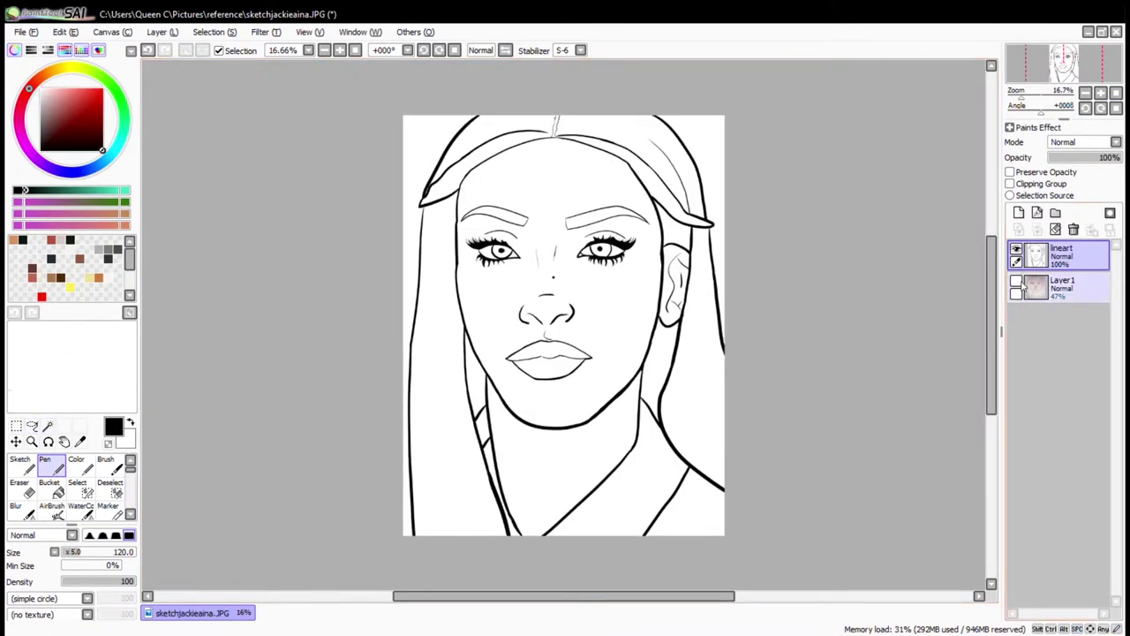
pyautogui.moveTo(1059, 256); pyautogui.dragTo(1060, 287)
pyautogui.click(1059, 254)
pyautogui.click(1009, 195)
# Select the face and ear areas with the Magic Wand and fill them with brown on the skin layer
pyautogui.click(47, 424)
pyautogui.click(565, 291)
pyautogui.click(676, 278)
pyautogui.click(1059, 287)
pyautogui.click(51, 239)
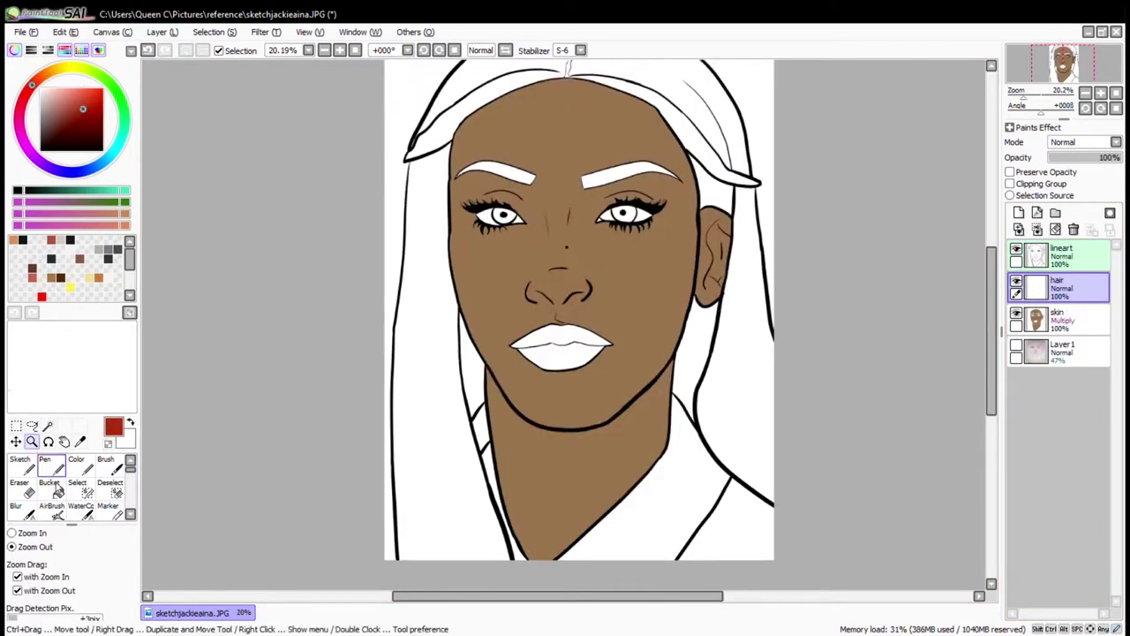
# Select the hair areas at the crown and on both sides of the face with the Magic Wand on lineart
pyautogui.click(1060, 254)
pyautogui.click(424, 353)
pyautogui.click(751, 335)
pyautogui.click(494, 79)
pyautogui.click(671, 88)
pyautogui.scroll(5, 565, 106)
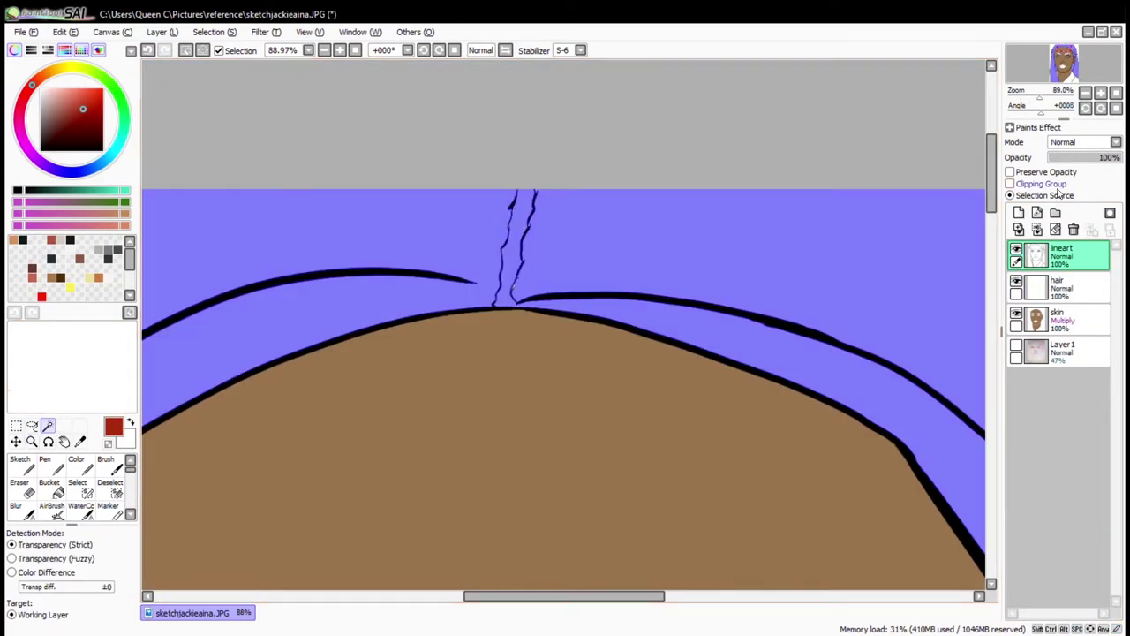
# Paint the selected hair areas red on the hair layer with the Color tool
pyautogui.click(1059, 286)
pyautogui.scroll(-5, 565, 318)
pyautogui.click(77, 466)
pyautogui.moveTo(441, 521); pyautogui.dragTo(423, 397)
pyautogui.moveTo(365, 320); pyautogui.dragTo(676, 114)
pyautogui.moveTo(676, 114); pyautogui.dragTo(697, 397)
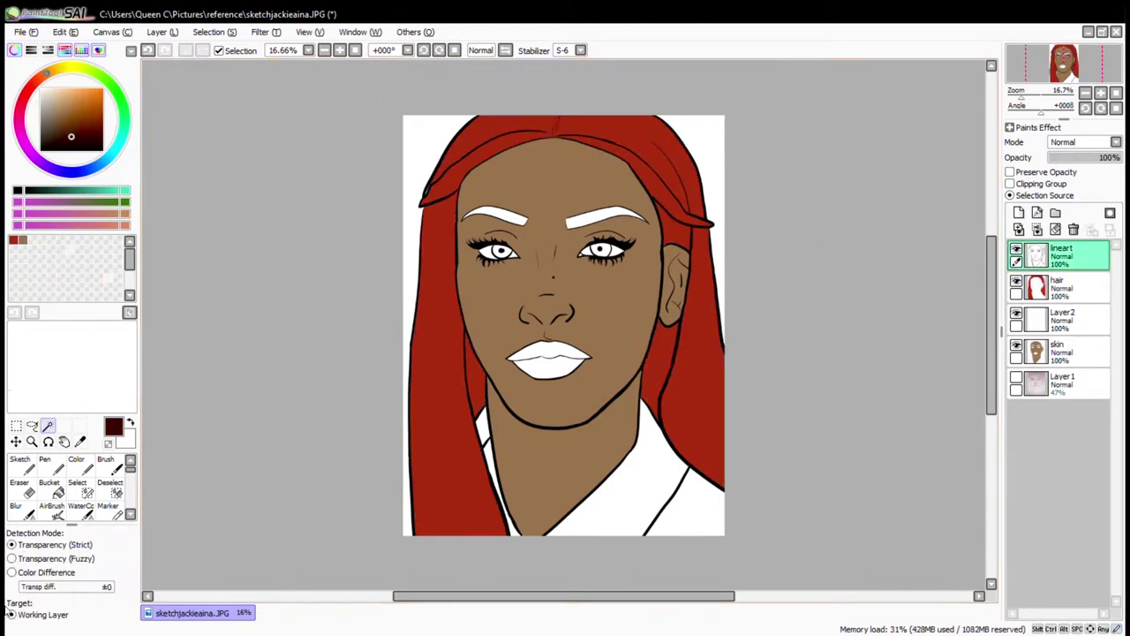
# Rename Layer2 as eyebrows and fill both selected eyebrows with very dark brown using the Color tool at size 500
pyautogui.click(508, 216)
pyautogui.keyDown('shift'); pyautogui.click(609, 218); pyautogui.keyUp('shift')
pyautogui.click(77, 465)
pyautogui.click(1059, 319)
pyautogui.doubleClick(1062, 312)
pyautogui.write('eyebrows')
pyautogui.press('Return')
pyautogui.moveTo(463, 215); pyautogui.dragTo(648, 225)
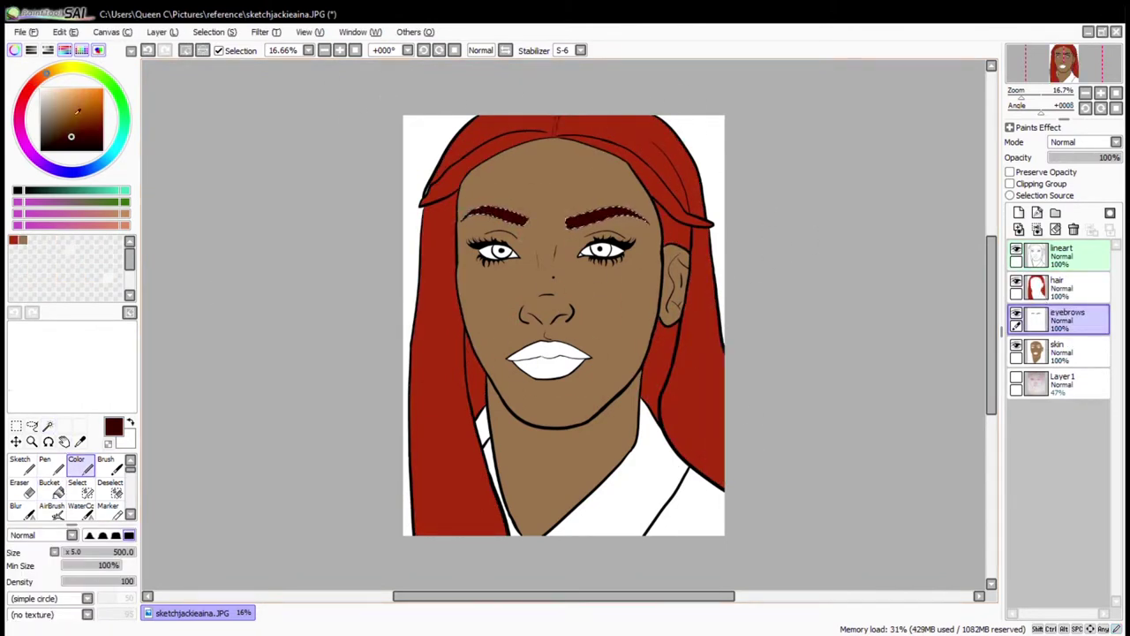
pyautogui.hotkey('ctrl', 'd')
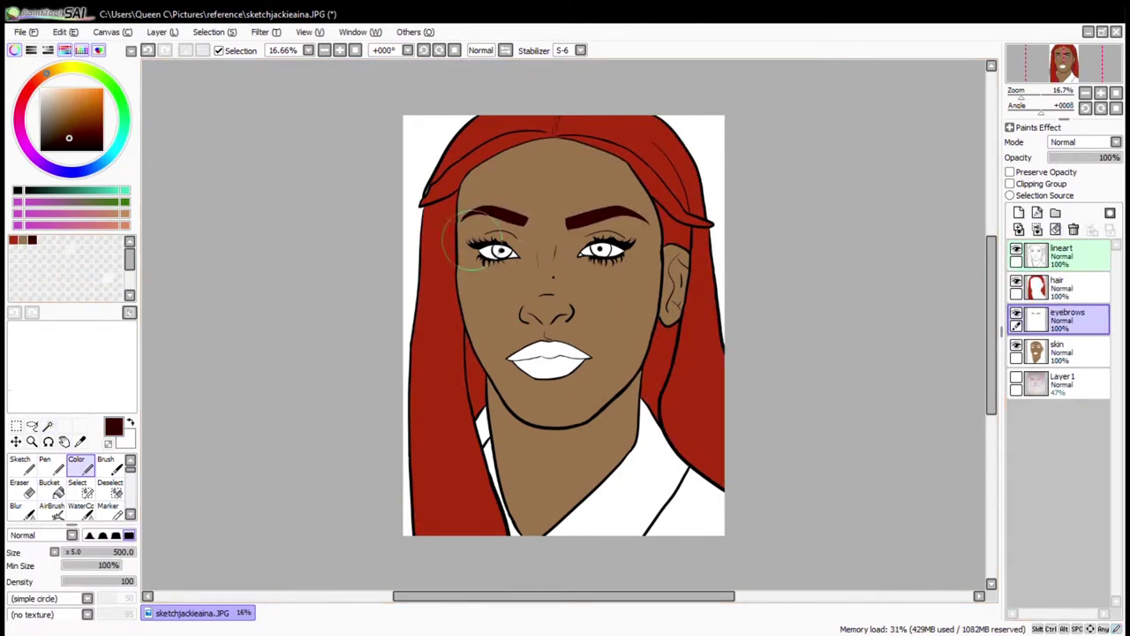
# Add a layer named lips below eyebrows and select the lip area with the Magic Wand on lineart
pyautogui.click(1019, 212)
pyautogui.moveTo(1063, 319); pyautogui.dragTo(1064, 339)
pyautogui.doubleClick(1062, 344)
pyautogui.write('lips')
pyautogui.press('Return')
pyautogui.click(1059, 256)
pyautogui.click(48, 426)
pyautogui.click(547, 357)
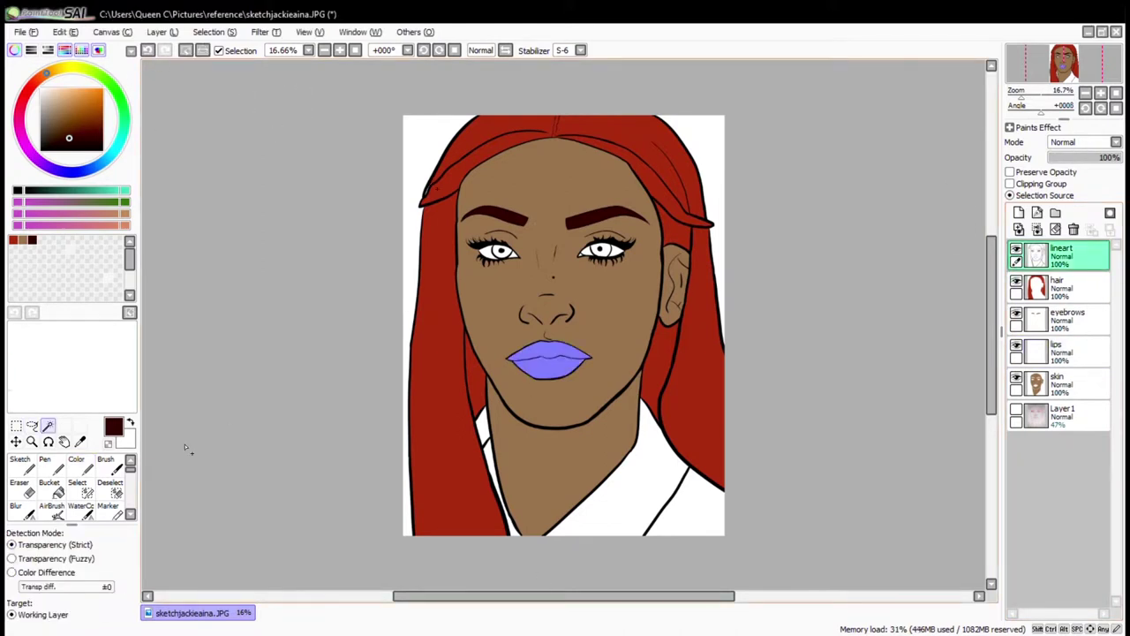
# Fill the selected lips with a muted brownish red on the lips layer using the Color tool
pyautogui.click(1059, 352)
pyautogui.click(35, 81)
pyautogui.moveTo(88, 124); pyautogui.dragTo(55, 124)
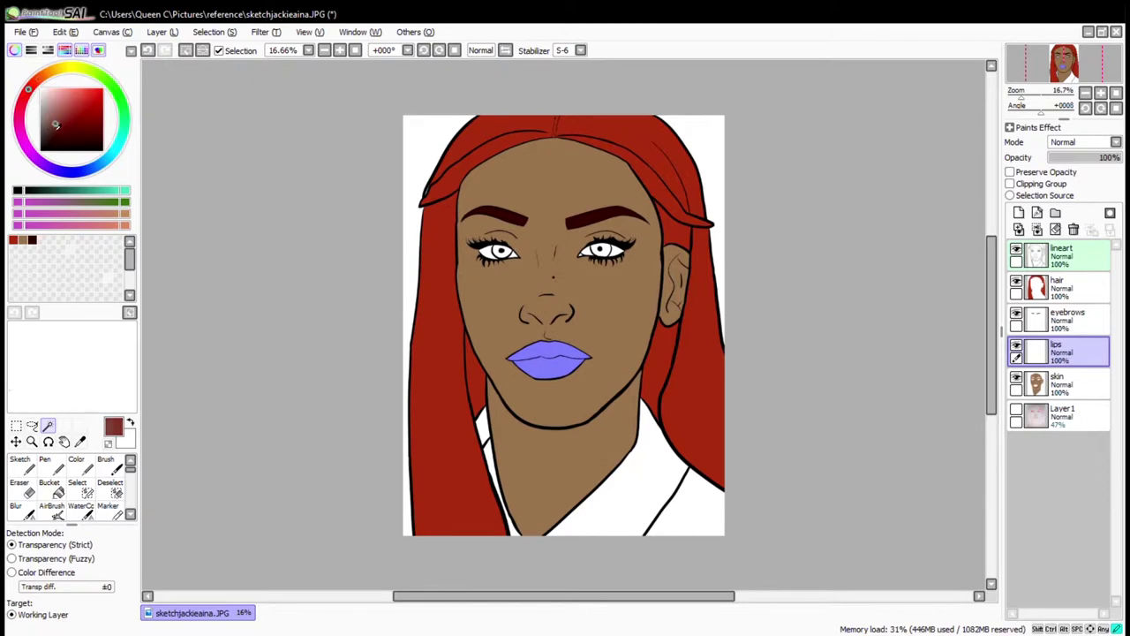
pyautogui.click(76, 465)
pyautogui.moveTo(521, 353); pyautogui.dragTo(574, 362)
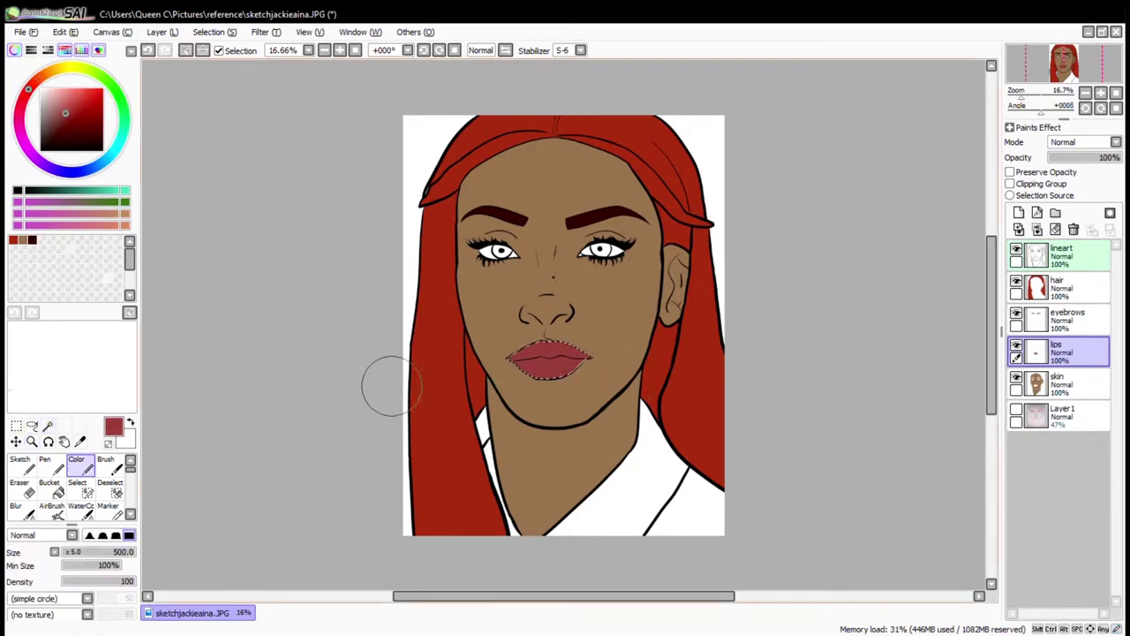
pyautogui.moveTo(512, 354); pyautogui.dragTo(574, 362)
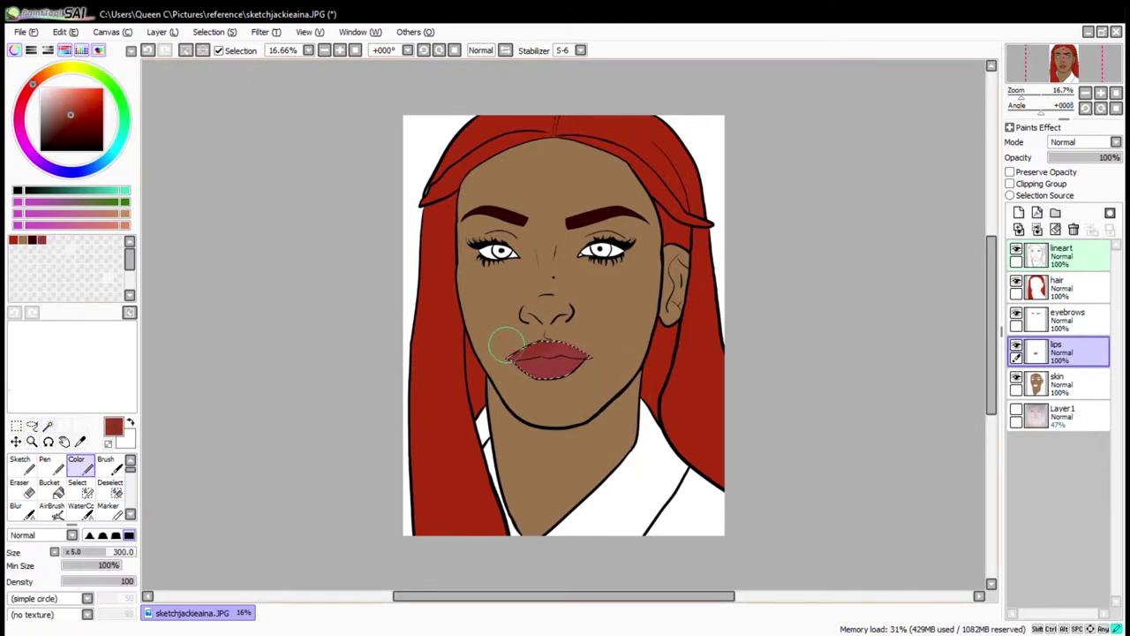
# Clear the selection and turn on Preserve Opacity for the skin layer
pyautogui.click(1059, 384)
pyautogui.hotkey('ctrl', 'd')
pyautogui.click(1010, 172)
# Erase the lower neck outline next to the hair on lineart with the Eraser at size 40
pyautogui.moveTo(547, 520)
pyautogui.mouseDown()
pyautogui.moveTo(547, 371)
pyautogui.moveTo(618, 177)
pyautogui.mouseUp()
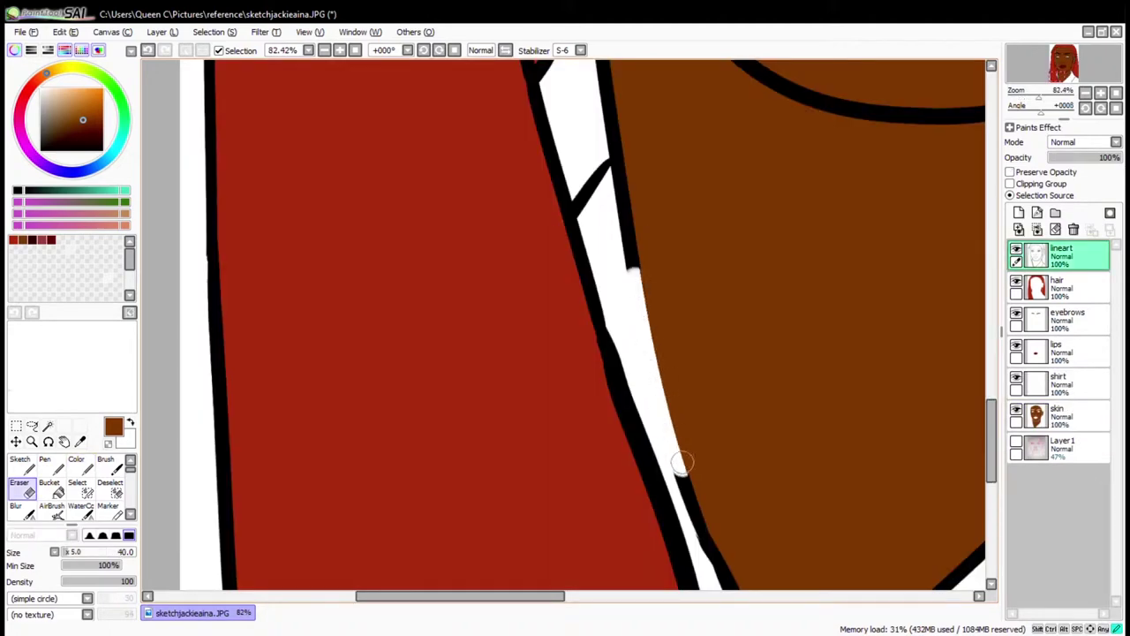
pyautogui.moveTo(680, 464); pyautogui.dragTo(596, 336)
pyautogui.moveTo(653, 441); pyautogui.dragTo(664, 481)
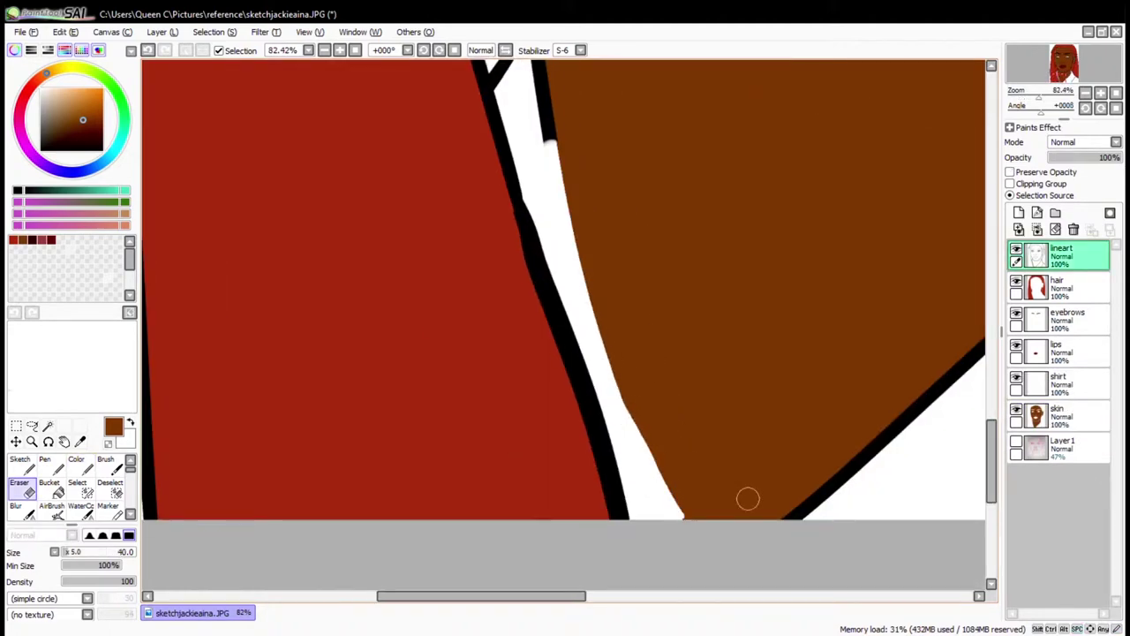
# Select the white gap between the lower neck and the hair and fill it with brown on the skin layer
pyautogui.press('w')
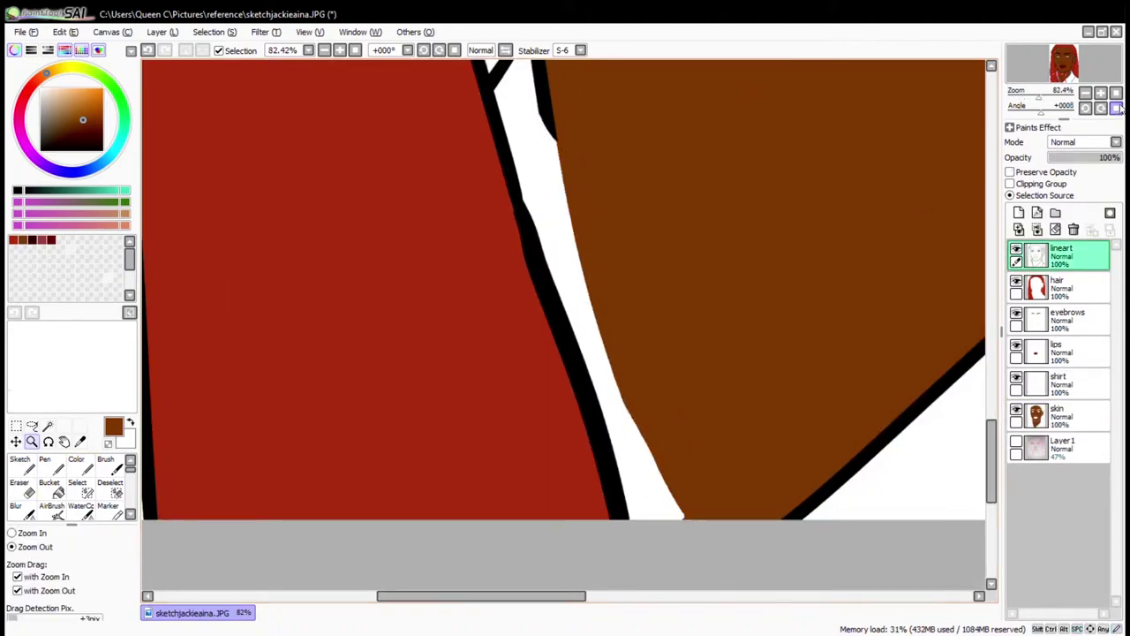
pyautogui.press('-')
pyautogui.press('-')
pyautogui.press('-')
pyautogui.press('-')
pyautogui.click(565, 477)
pyautogui.click(1059, 415)
pyautogui.click(77, 460)
pyautogui.moveTo(487, 459); pyautogui.dragTo(519, 523)
pyautogui.hotkey('ctrl', 'd')
# Select the collar with the Magic Wand and fill it with olive green on the shirt layer
pyautogui.click(1059, 384)
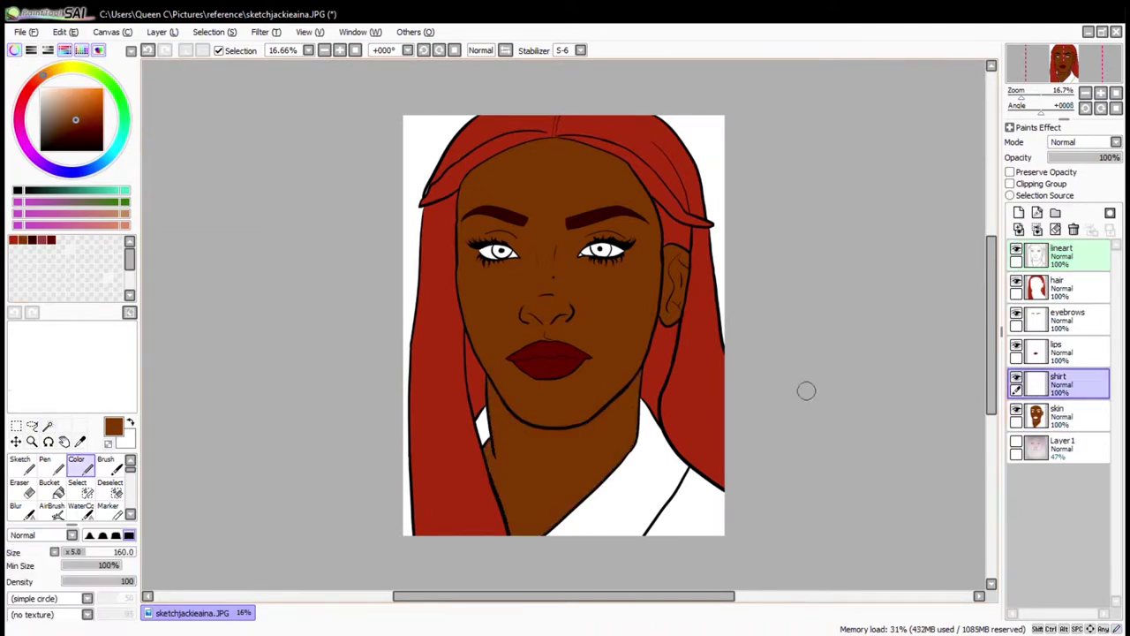
pyautogui.press('w')
pyautogui.click(618, 468)
pyautogui.click(107, 80)
pyautogui.click(63, 123)
pyautogui.click(77, 461)
pyautogui.moveTo(618, 442)
pyautogui.mouseDown()
pyautogui.moveTo(600, 495)
pyautogui.moveTo(653, 441)
pyautogui.mouseUp()
pyautogui.click(72, 67)
pyautogui.moveTo(609, 494); pyautogui.dragTo(554, 536)
pyautogui.moveTo(600, 486)
pyautogui.mouseDown()
pyautogui.moveTo(557, 495)
pyautogui.moveTo(624, 482)
pyautogui.moveTo(561, 540)
pyautogui.mouseUp()
pyautogui.hotkey('ctrl', 'd')
# Select the shirt area beside the collar, paint it a darker olive green and clear the selection
pyautogui.press('w')
pyautogui.click(693, 468)
pyautogui.click(77, 461)
pyautogui.moveTo(671, 494)
pyautogui.mouseDown()
pyautogui.moveTo(683, 537)
pyautogui.moveTo(706, 503)
pyautogui.mouseUp()
pyautogui.hotkey('ctrl', 'd')
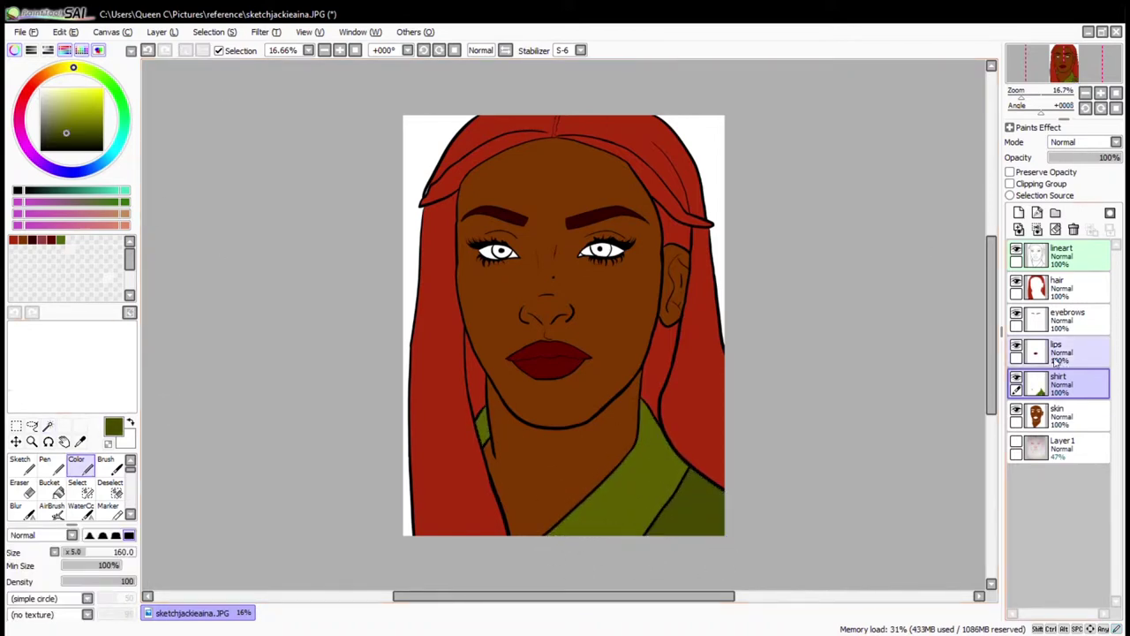
# Erase the lower outer outline of the left hair section on lineart with the Eraser at size 35
pyautogui.click(1059, 255)
pyautogui.scroll(3, 516, 335)
pyautogui.press('e')
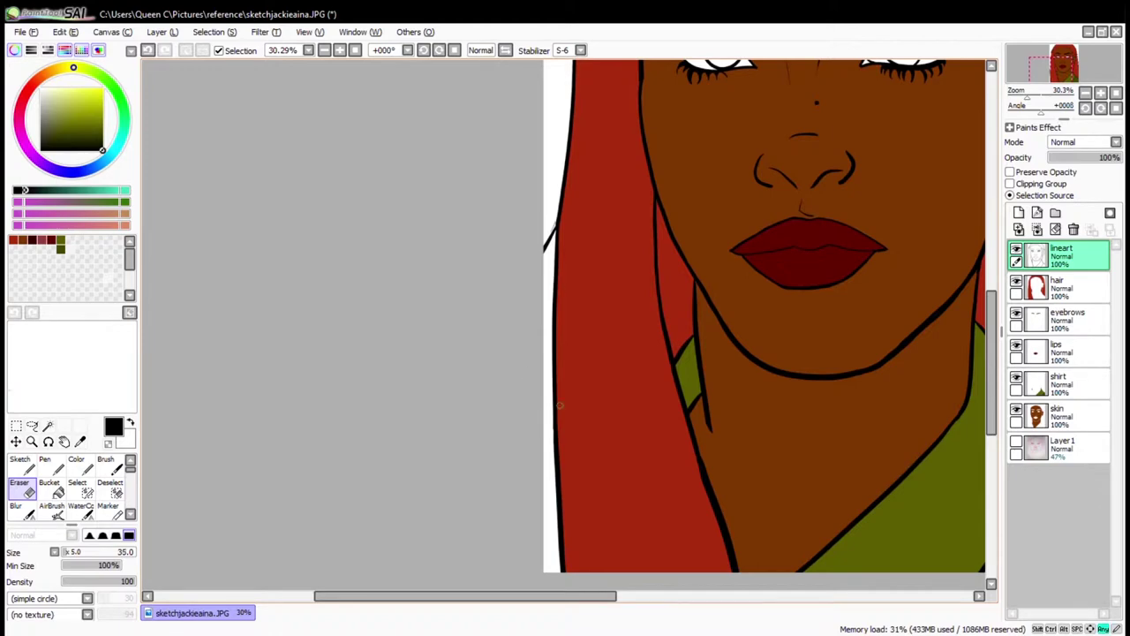
pyautogui.moveTo(551, 415); pyautogui.dragTo(556, 569)
pyautogui.moveTo(564, 312); pyautogui.dragTo(556, 364)
# Redraw the left hair outline flaring out to the canvas edge on lineart with the Pen at size 70
pyautogui.press('n')
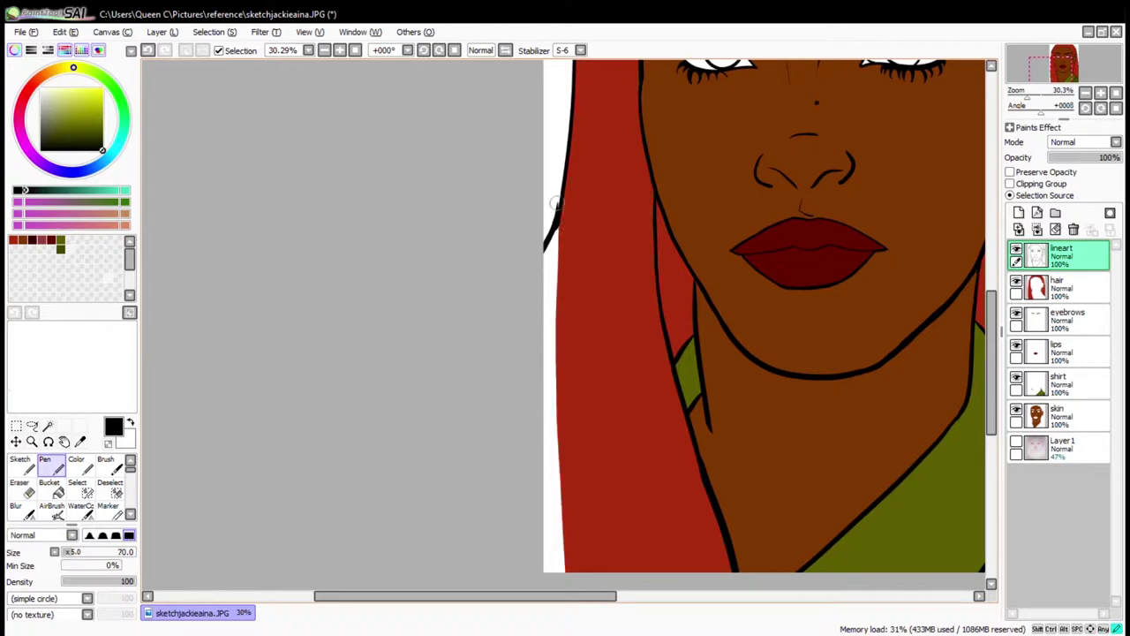
pyautogui.moveTo(415, 164); pyautogui.dragTo(673, 250)
pyautogui.moveTo(504, 227)
pyautogui.mouseDown()
pyautogui.moveTo(492, 310)
pyautogui.moveTo(443, 239)
pyautogui.mouseUp()
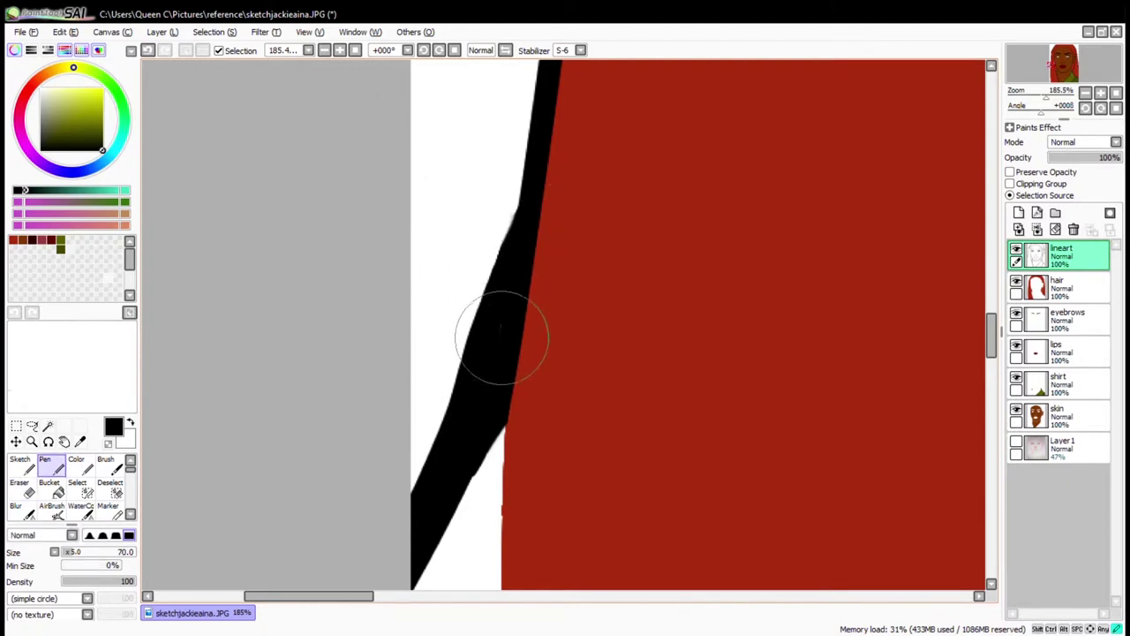
pyautogui.hotkey('ctrl', '0')
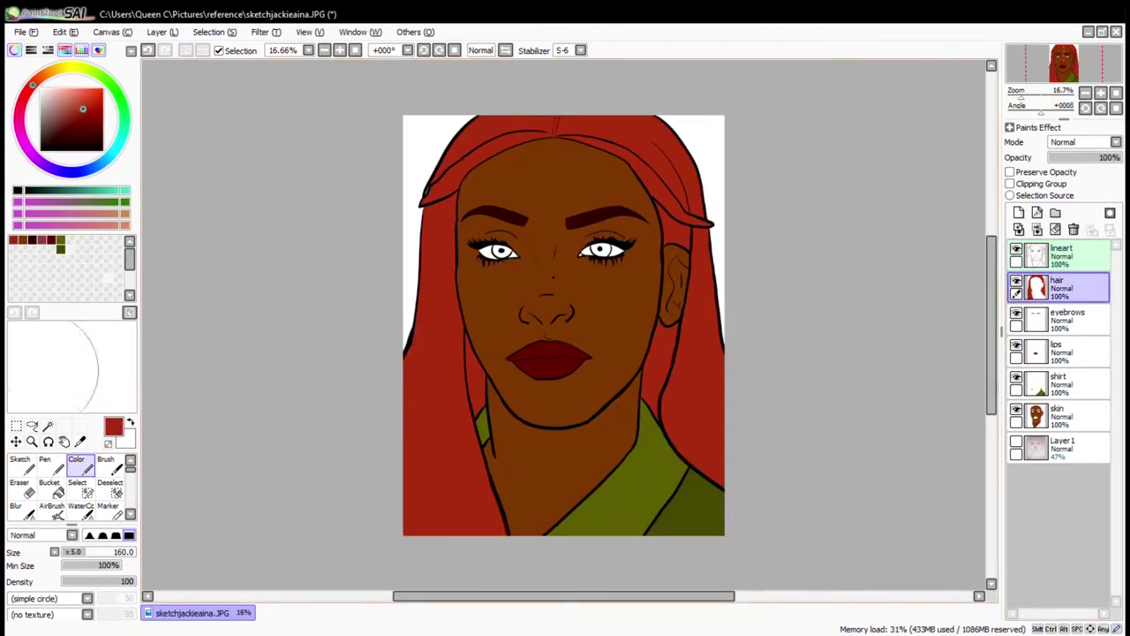
# Add a layer for the eyes below the eyebrows layer and make lineart the active layer
pyautogui.click(31, 440)
pyautogui.moveTo(452, 190); pyautogui.dragTo(642, 311)
pyautogui.click(1018, 213)
pyautogui.moveTo(1059, 287); pyautogui.dragTo(1068, 353)
pyautogui.click(1059, 256)
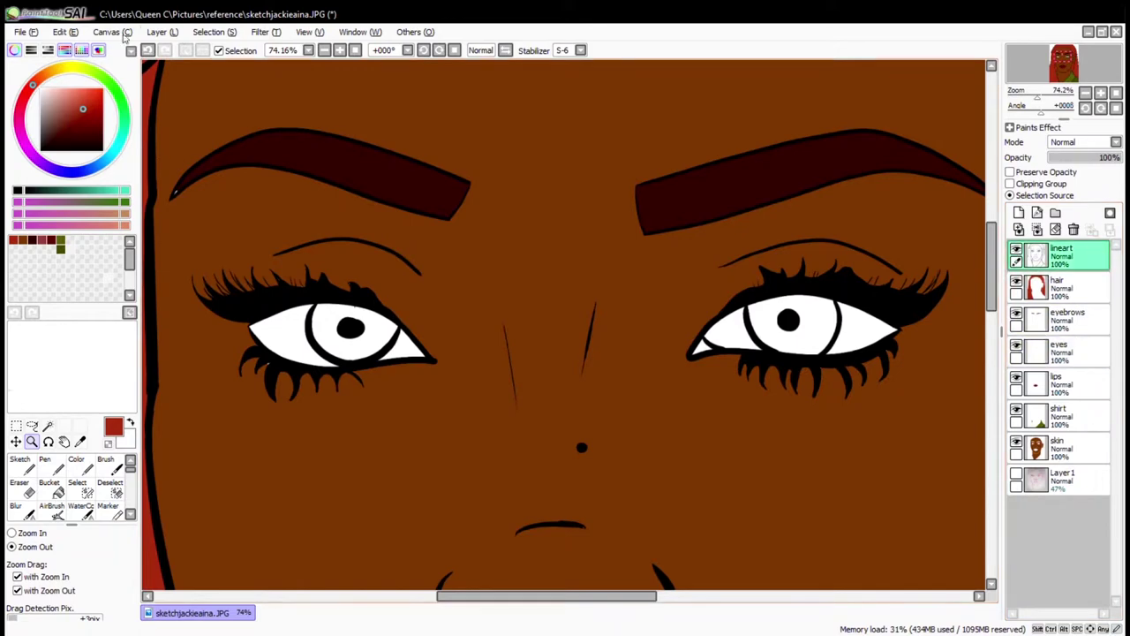
# Select the whites of both eyes with the Magic Wand and fill them with pale greyish pink on the eyes layer
pyautogui.click(49, 424)
pyautogui.click(282, 339)
pyautogui.click(809, 332)
pyautogui.click(76, 459)
pyautogui.click(1060, 352)
pyautogui.moveTo(326, 318)
pyautogui.mouseDown()
pyautogui.moveTo(357, 333)
pyautogui.moveTo(794, 326)
pyautogui.mouseUp()
pyautogui.hotkey('ctrl', 'z')
pyautogui.moveTo(300, 336); pyautogui.dragTo(358, 340)
pyautogui.moveTo(723, 340); pyautogui.dragTo(874, 331)
pyautogui.click(1060, 256)
pyautogui.hotkey('ctrl', 'd')
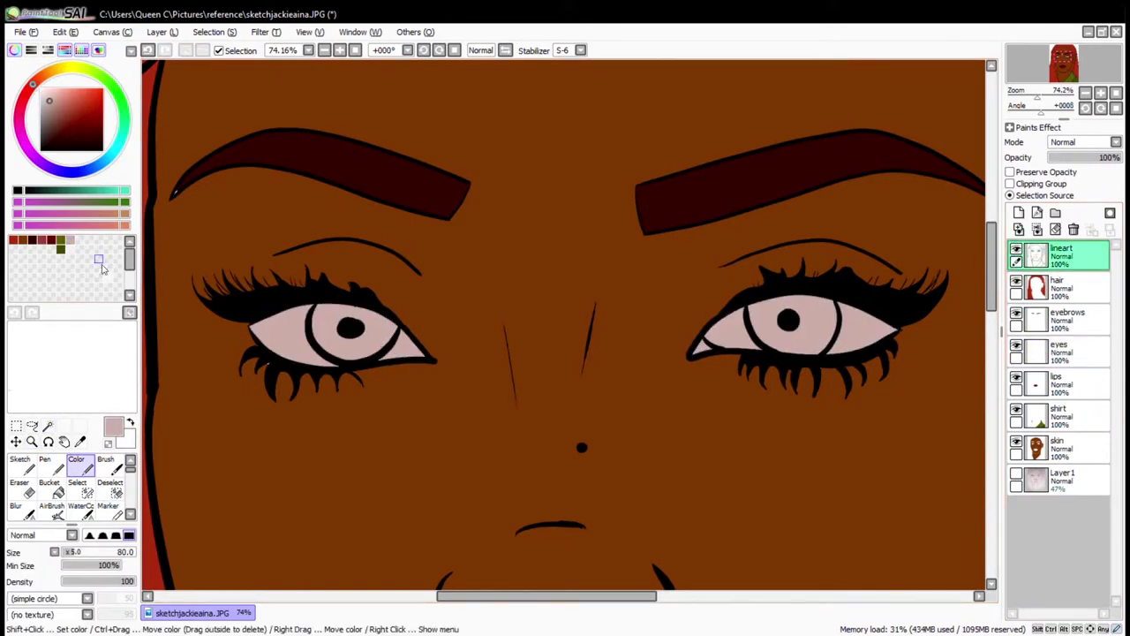
# Select both irises with the Magic Wand, fill them with very dark brown and store that colour as a swatch
pyautogui.click(49, 424)
pyautogui.click(380, 335)
pyautogui.click(821, 327)
pyautogui.click(118, 242)
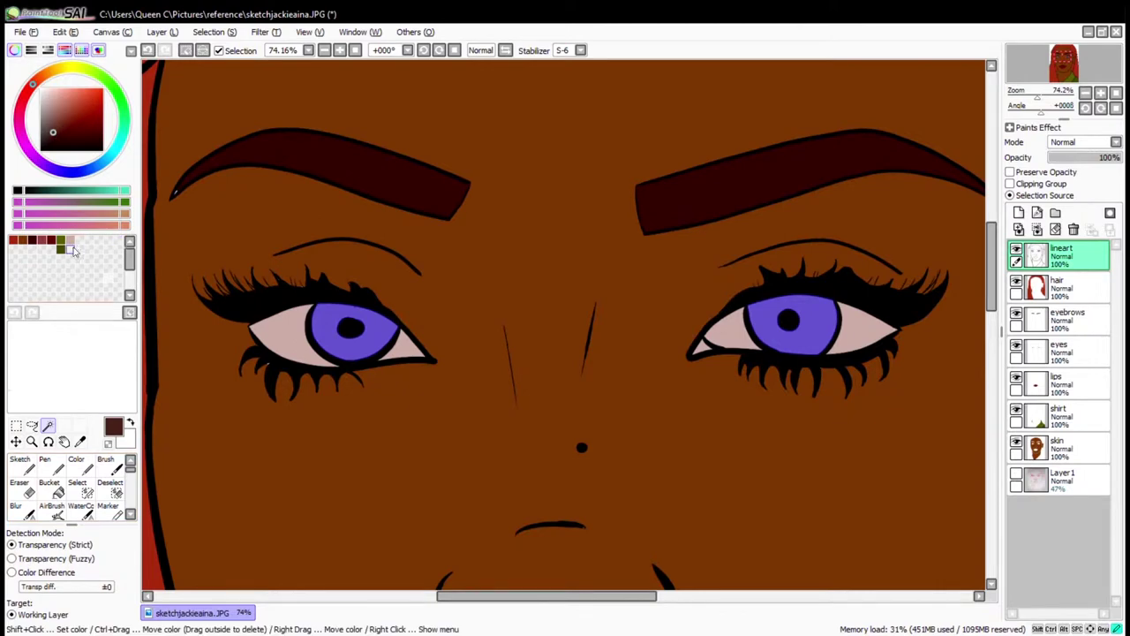
pyautogui.click(76, 459)
pyautogui.moveTo(317, 327); pyautogui.dragTo(374, 379)
pyautogui.moveTo(751, 318); pyautogui.dragTo(830, 335)
pyautogui.click(69, 249)
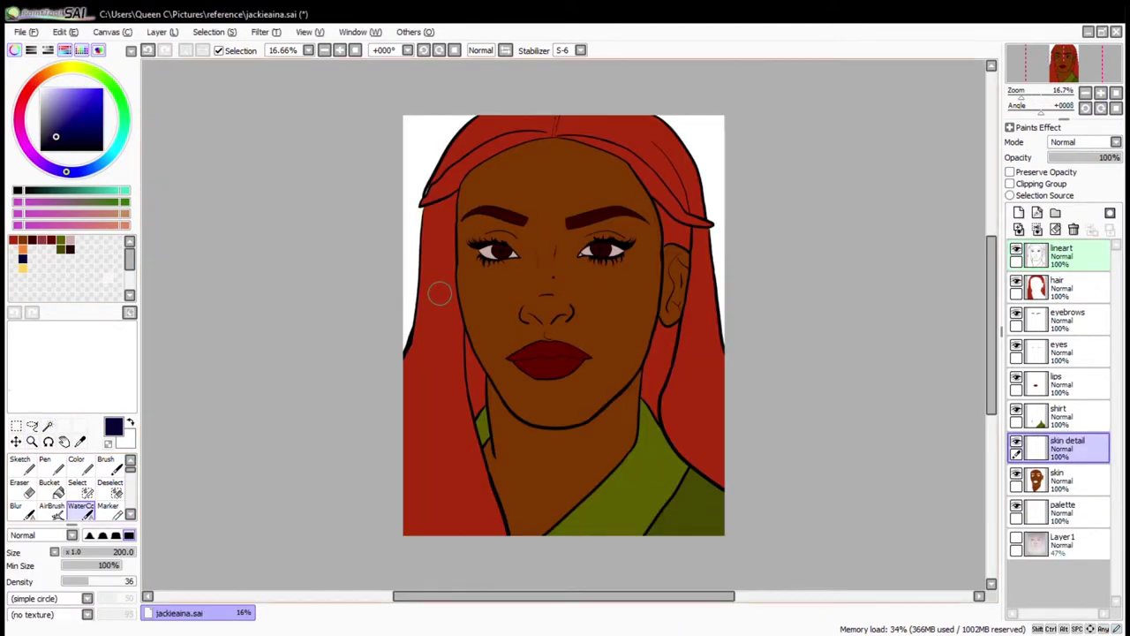
# Clip the skin detail layer to the skin layer in Multiply mode
pyautogui.click(1009, 182)
pyautogui.scroll(-1, 1079, 142)
pyautogui.scroll(4, 480, 409)
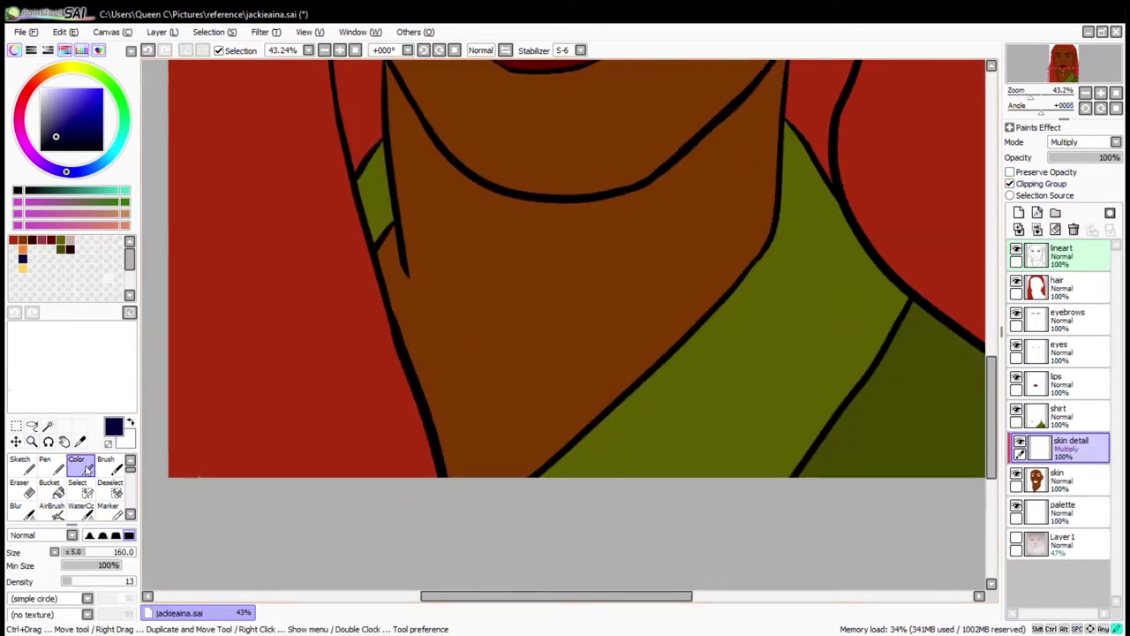
# Paint dark navy shadows along the left edge of the neck and under the jawline with the Color tool
pyautogui.moveTo(470, 272); pyautogui.dragTo(534, 193)
pyautogui.moveTo(481, 264)
pyautogui.mouseDown()
pyautogui.moveTo(462, 197)
pyautogui.moveTo(516, 389)
pyautogui.mouseUp()
pyautogui.moveTo(490, 307)
pyautogui.mouseDown()
pyautogui.moveTo(449, 165)
pyautogui.moveTo(512, 390)
pyautogui.mouseUp()
pyautogui.scroll(3, 494, 283)
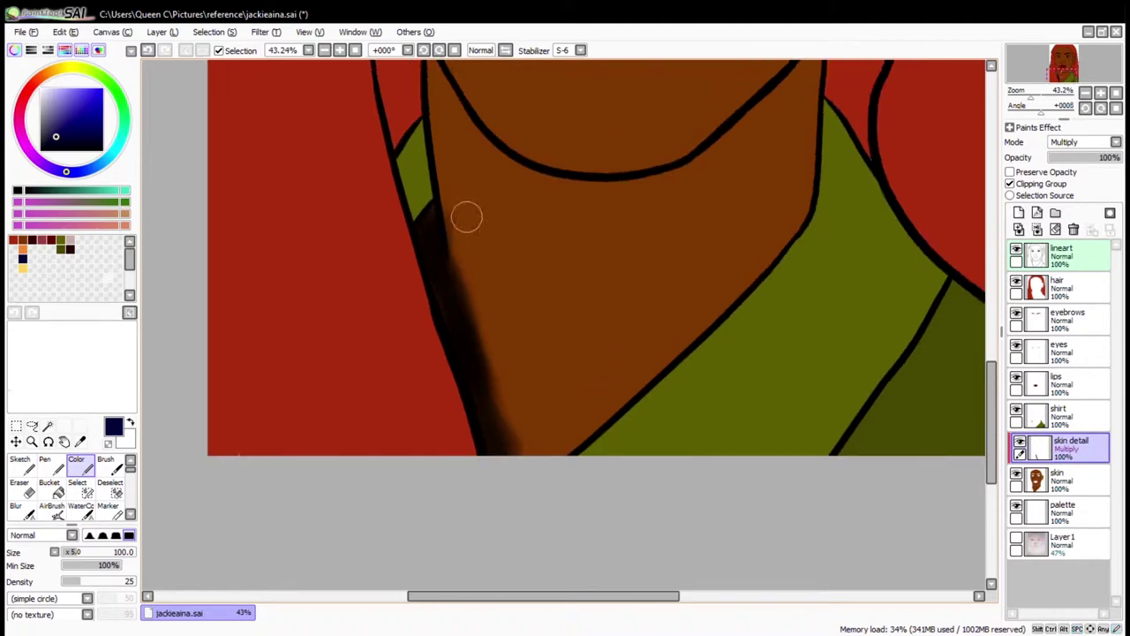
pyautogui.moveTo(444, 220)
pyautogui.mouseDown()
pyautogui.moveTo(462, 252)
pyautogui.moveTo(559, 297)
pyautogui.mouseUp()
pyautogui.moveTo(794, 163)
pyautogui.mouseDown()
pyautogui.moveTo(708, 258)
pyautogui.moveTo(662, 291)
pyautogui.mouseUp()
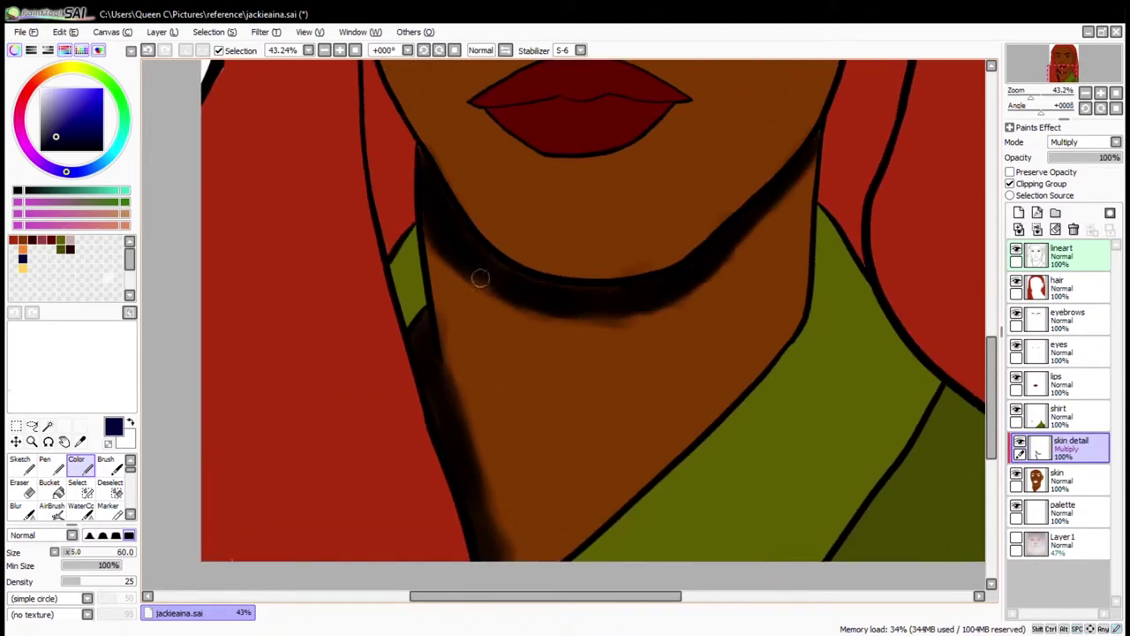
# Trim the lower edge of the jaw shadow with the Eraser at size 80 and touch it up with Color at size 60
pyautogui.press('e')
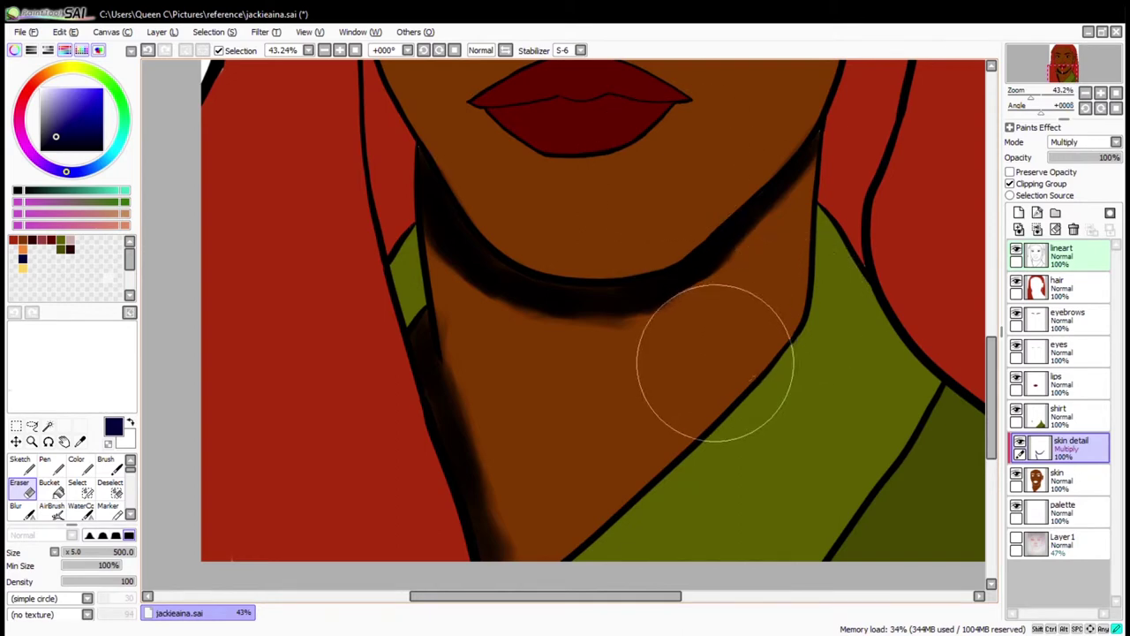
pyautogui.press('[')
pyautogui.press('[')
pyautogui.press('[')
pyautogui.press('[')
pyautogui.press('[')
pyautogui.press('[')
pyautogui.press('[')
pyautogui.press('[')
pyautogui.press('[')
pyautogui.press('[')
pyautogui.scroll(-3, 494, 379)
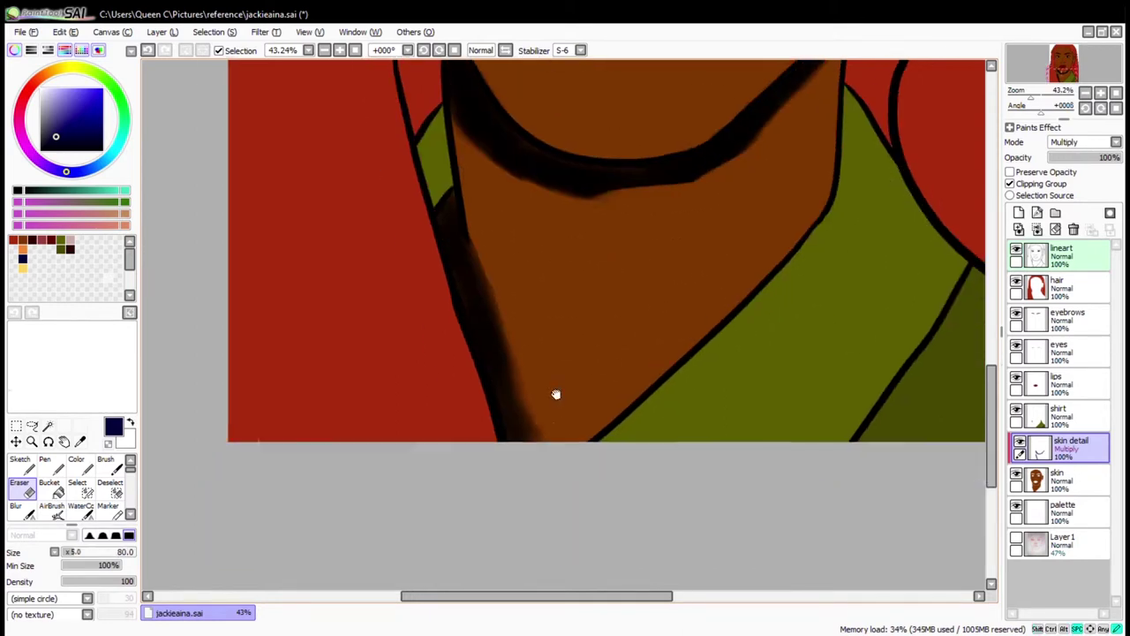
pyautogui.press('e')
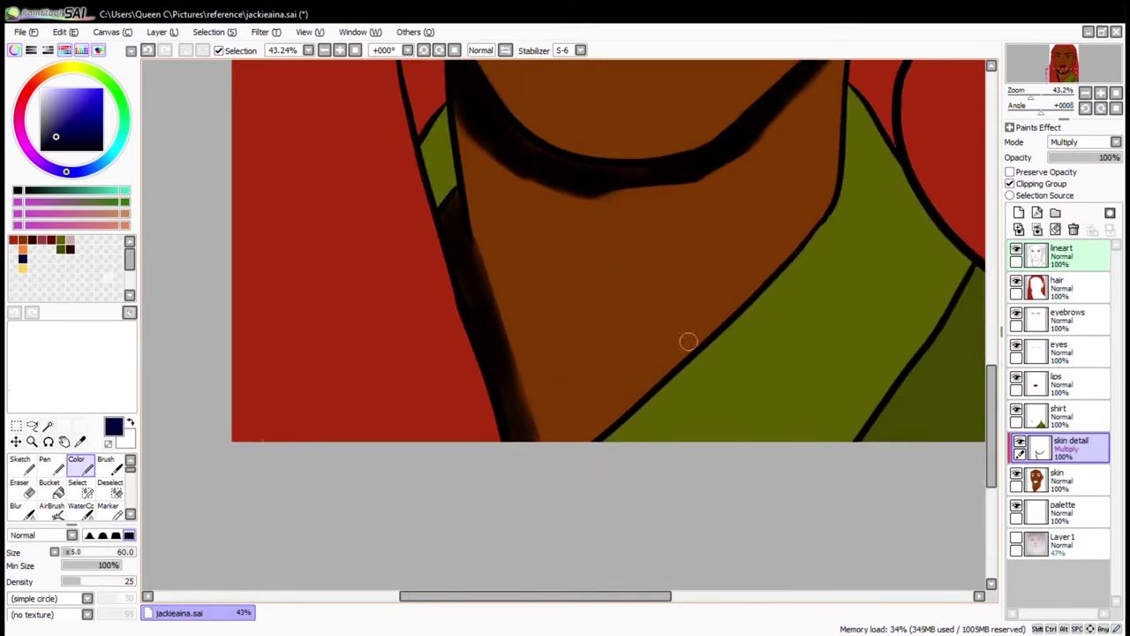
pyautogui.moveTo(619, 193); pyautogui.dragTo(548, 164)
# Add soft shadows on both sides of the neck below the jaw with the Color tool at size 160 and density 11
pyautogui.scroll(3, 661, 253)
pyautogui.press(']')
pyautogui.press(']')
pyautogui.press(']')
pyautogui.press(']')
pyautogui.press(']')
pyautogui.moveTo(709, 262)
pyautogui.mouseDown()
pyautogui.moveTo(729, 335)
pyautogui.moveTo(762, 210)
pyautogui.moveTo(770, 291)
pyautogui.mouseUp()
pyautogui.moveTo(424, 364); pyautogui.dragTo(418, 361)
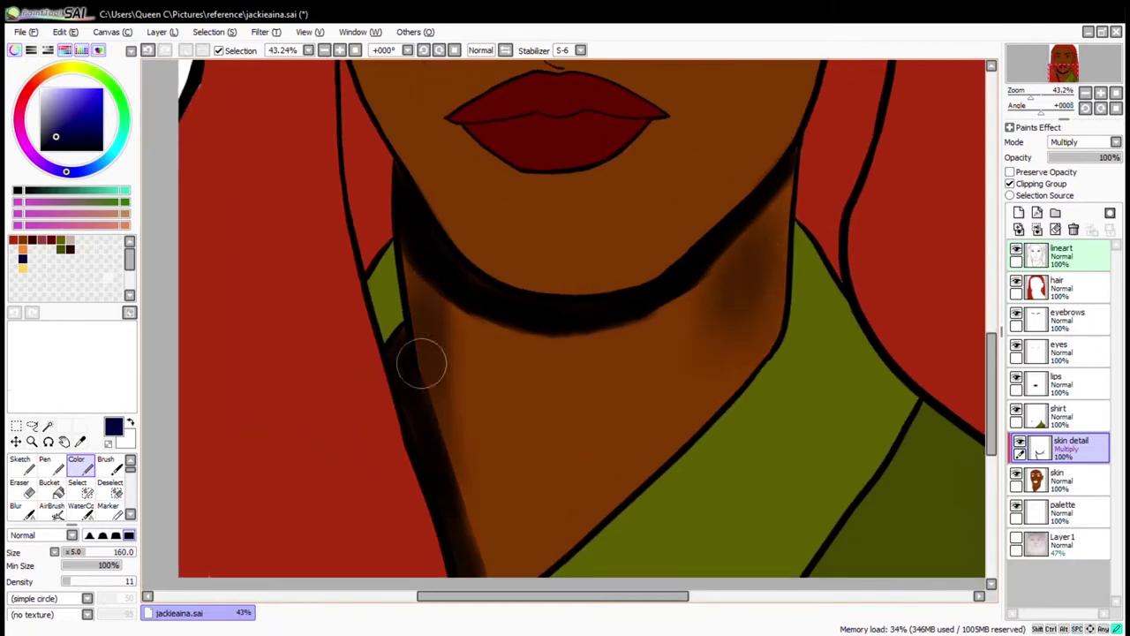
# Extend the soft shading along the right side of the neck, the collar edge and the base of the neck
pyautogui.moveTo(786, 240); pyautogui.dragTo(797, 158)
pyautogui.moveTo(571, 394); pyautogui.dragTo(608, 328)
pyautogui.moveTo(510, 354); pyautogui.dragTo(514, 413)
pyautogui.moveTo(692, 353); pyautogui.dragTo(786, 265)
pyautogui.moveTo(653, 397)
pyautogui.mouseDown()
pyautogui.moveTo(488, 443)
pyautogui.moveTo(552, 462)
pyautogui.moveTo(503, 432)
pyautogui.mouseUp()
# Blend the shading along the neck's sides and base with the WaterColor brush at size 100 and density 22
pyautogui.press('c')
pyautogui.press('[')
pyautogui.press('[')
pyautogui.press('[')
pyautogui.press('[')
pyautogui.press('[')
pyautogui.press('[')
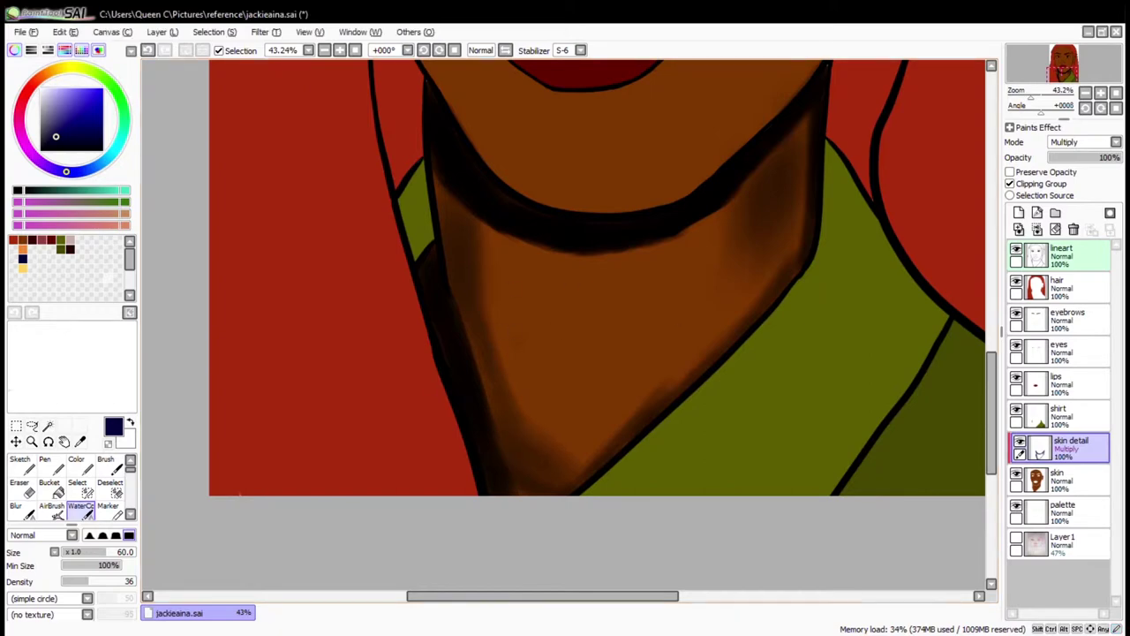
pyautogui.press(']')
pyautogui.press(']')
pyautogui.press(']')
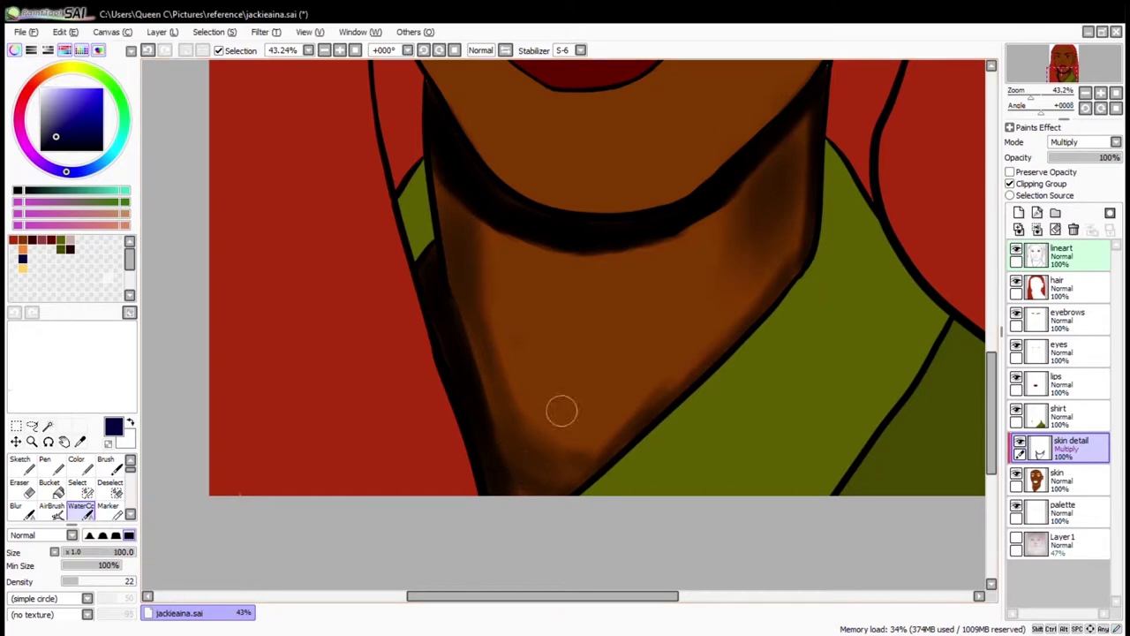
pyautogui.moveTo(489, 391)
pyautogui.mouseDown()
pyautogui.moveTo(698, 365)
pyautogui.moveTo(761, 289)
pyautogui.mouseUp()
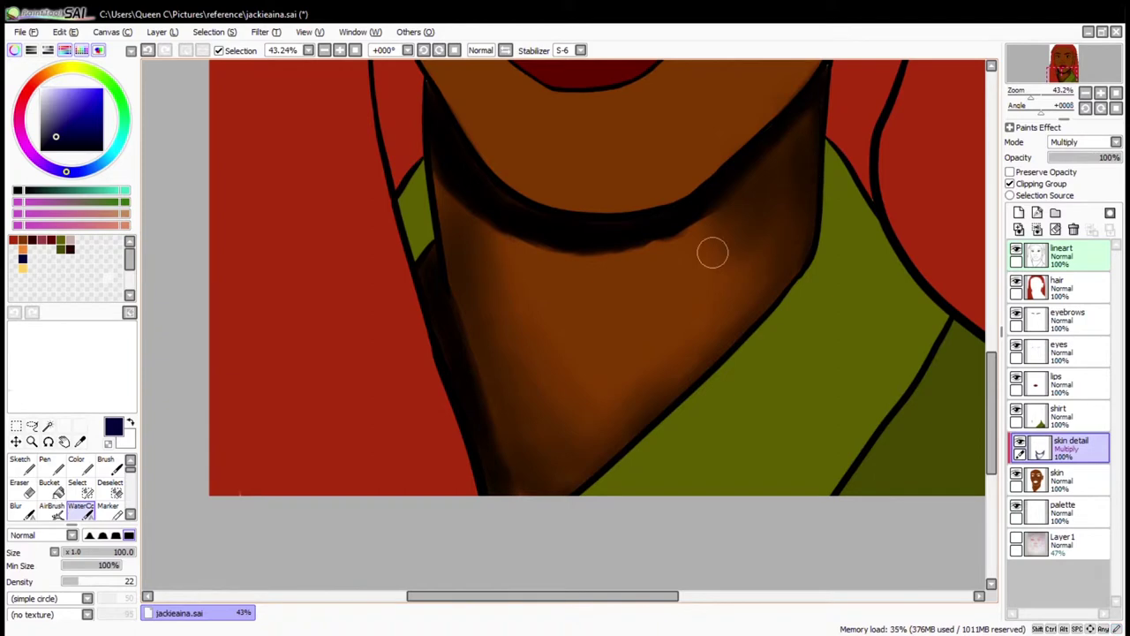
# Soften the lower edge of the jaw shadow with the WaterColor brush, using brown picked from the neck
pyautogui.moveTo(465, 203); pyautogui.dragTo(544, 241)
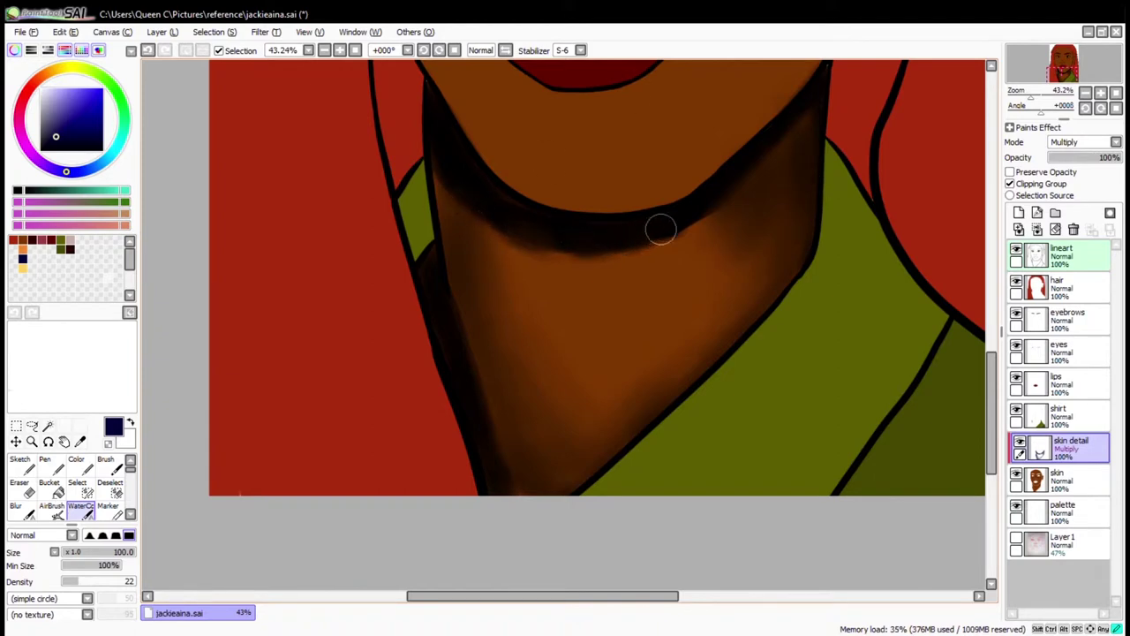
pyautogui.keyDown('alt'); pyautogui.click(270, 421); pyautogui.keyUp('alt')
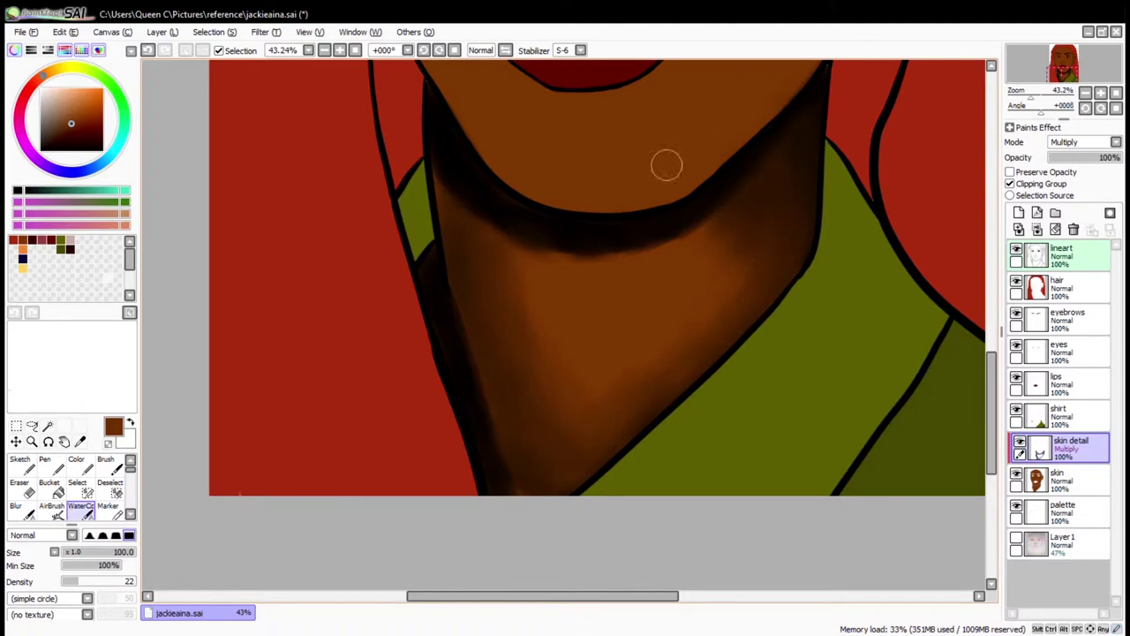
pyautogui.keyDown('alt'); pyautogui.click(565, 383); pyautogui.keyUp('alt')
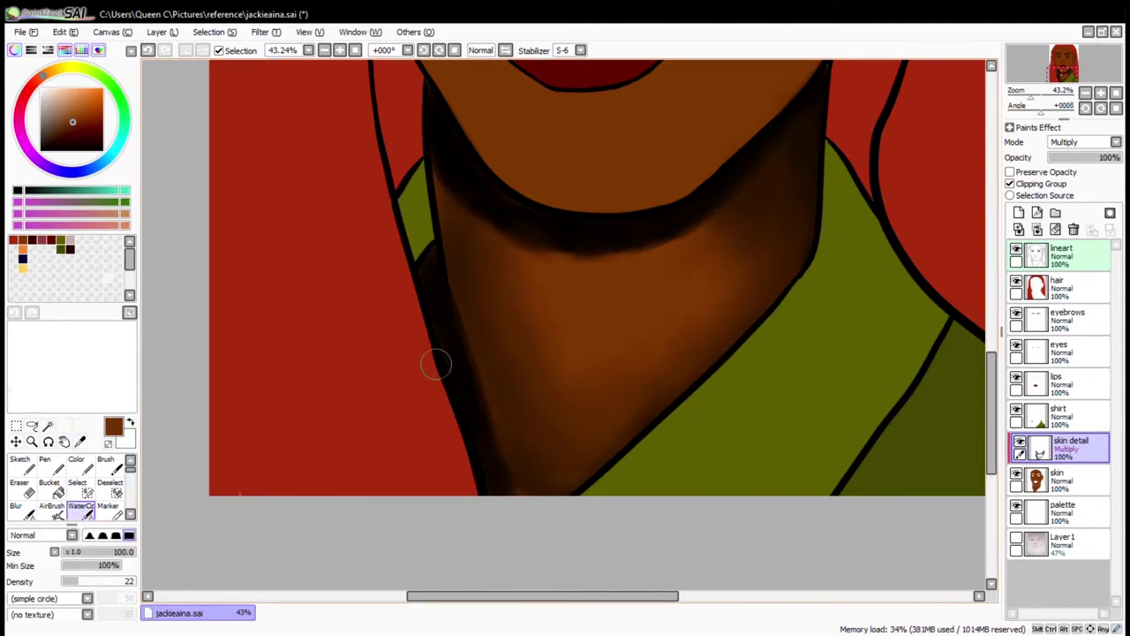
pyautogui.moveTo(436, 364); pyautogui.dragTo(273, 473)
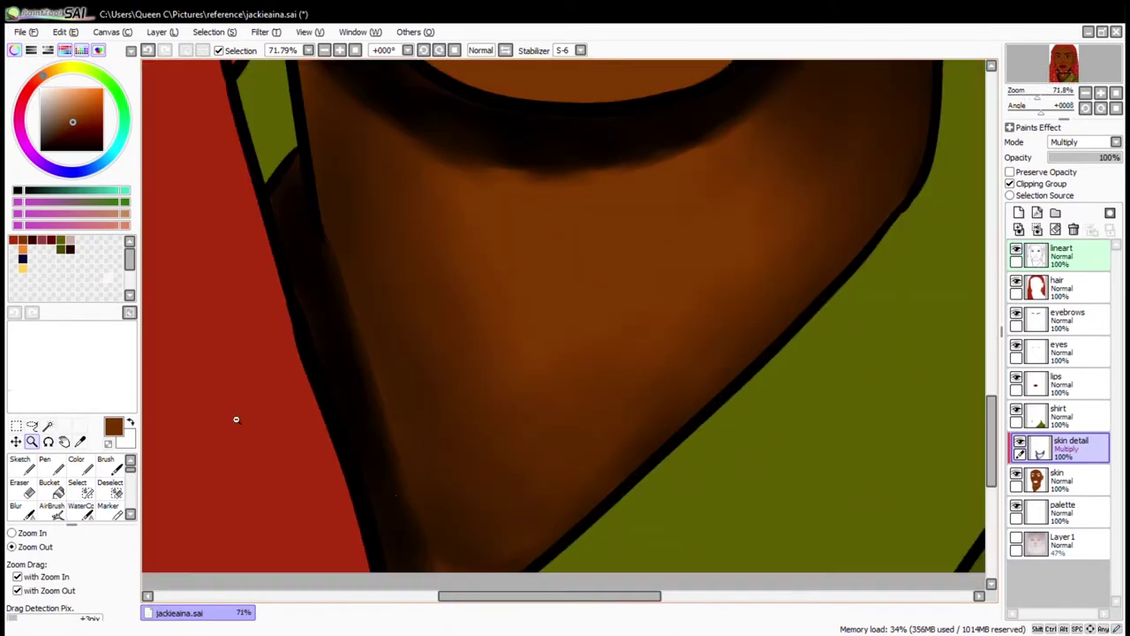
pyautogui.moveTo(561, 169); pyautogui.dragTo(738, 110)
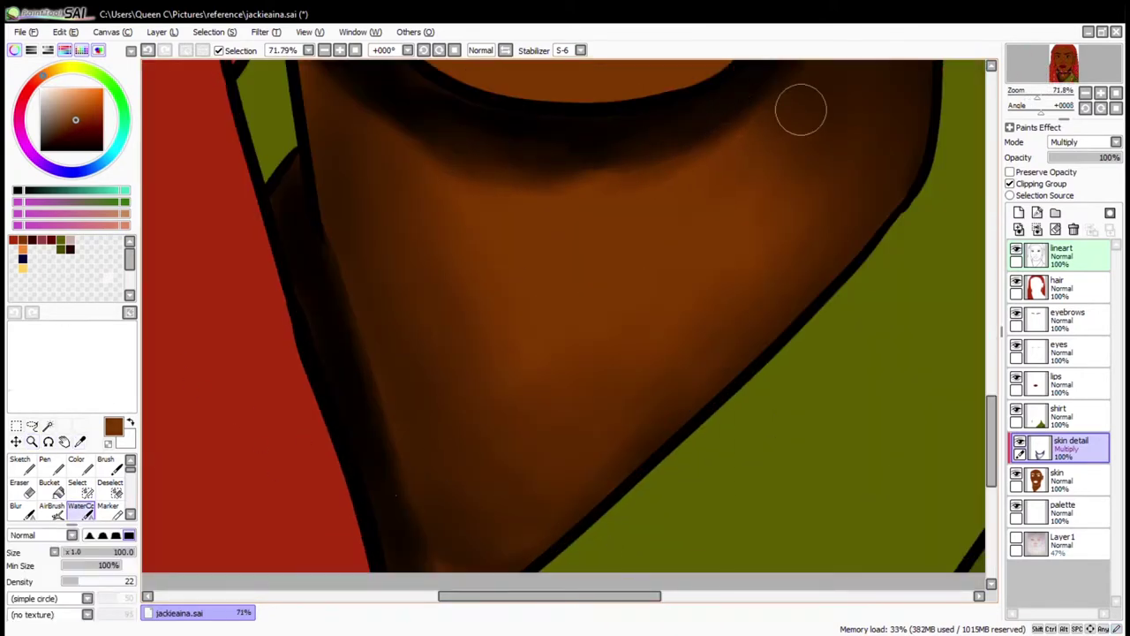
# Smooth the transition from the jaw shadow into the middle and left side of the neck with the WaterColor brush
pyautogui.scroll(-2, 398, 300)
pyautogui.moveTo(467, 404)
pyautogui.mouseDown()
pyautogui.moveTo(521, 446)
pyautogui.moveTo(672, 446)
pyautogui.mouseUp()
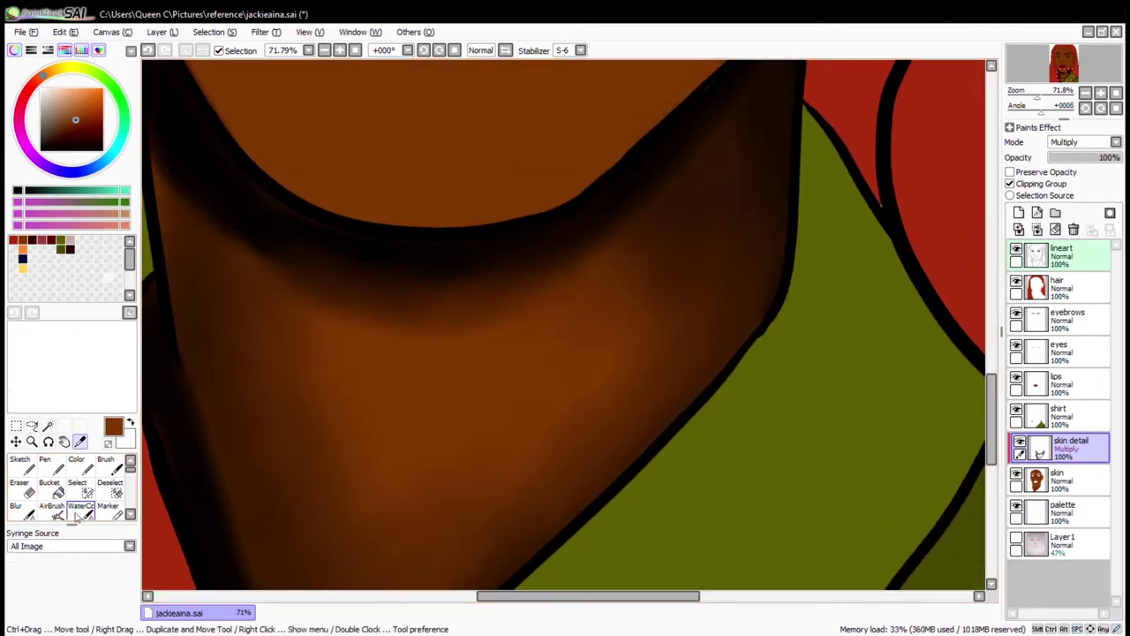
pyautogui.press('ctrl')
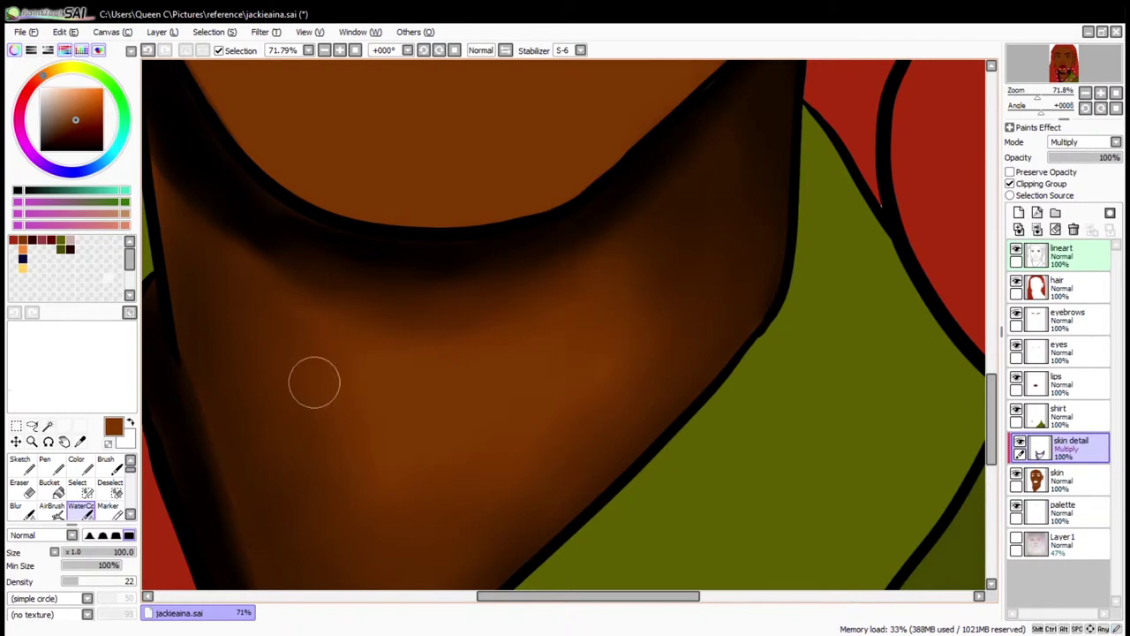
pyautogui.moveTo(235, 275); pyautogui.dragTo(447, 252)
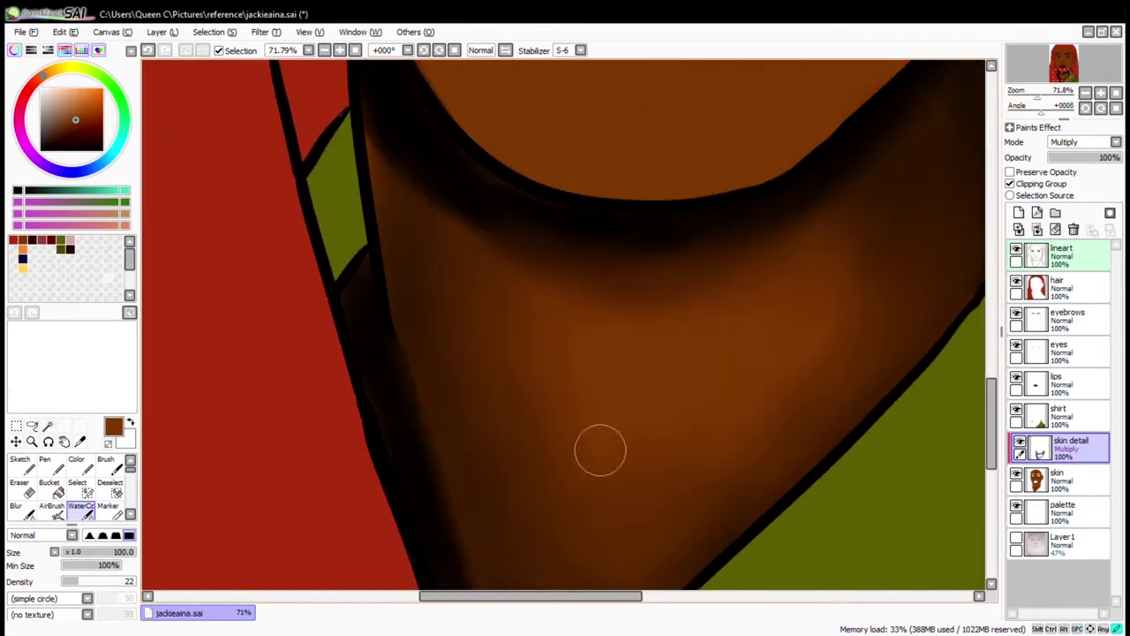
# Smooth the shading through the middle and base of the neck with the WaterColor brush at size 100 and density 22
pyautogui.moveTo(699, 323); pyautogui.dragTo(651, 530)
pyautogui.scroll(-5, 436, 500)
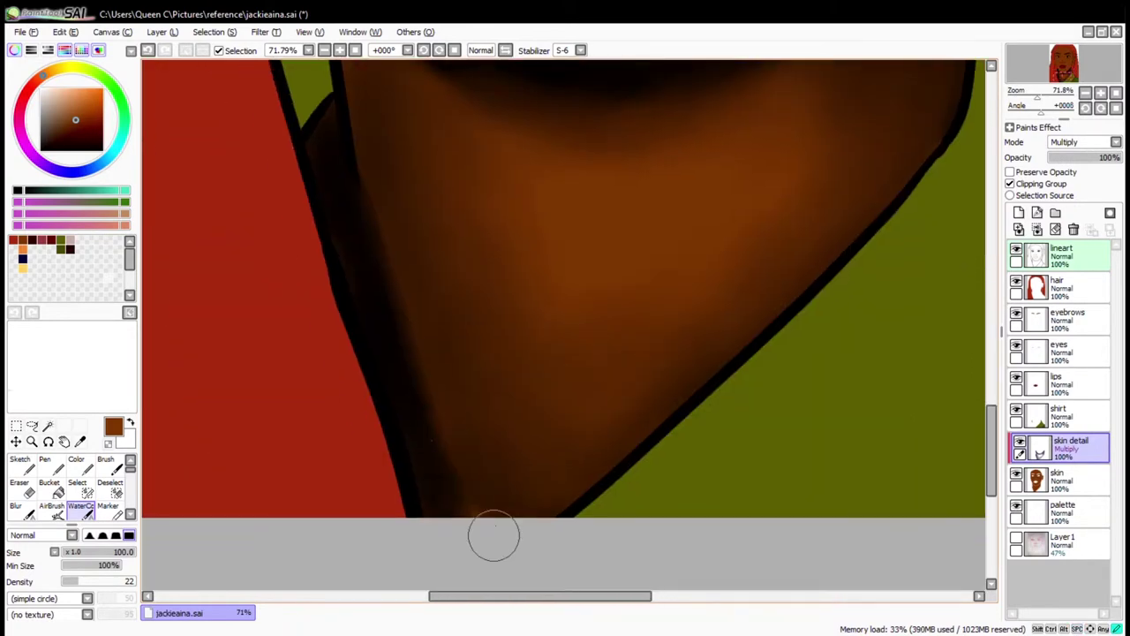
pyautogui.moveTo(567, 352); pyautogui.dragTo(553, 409)
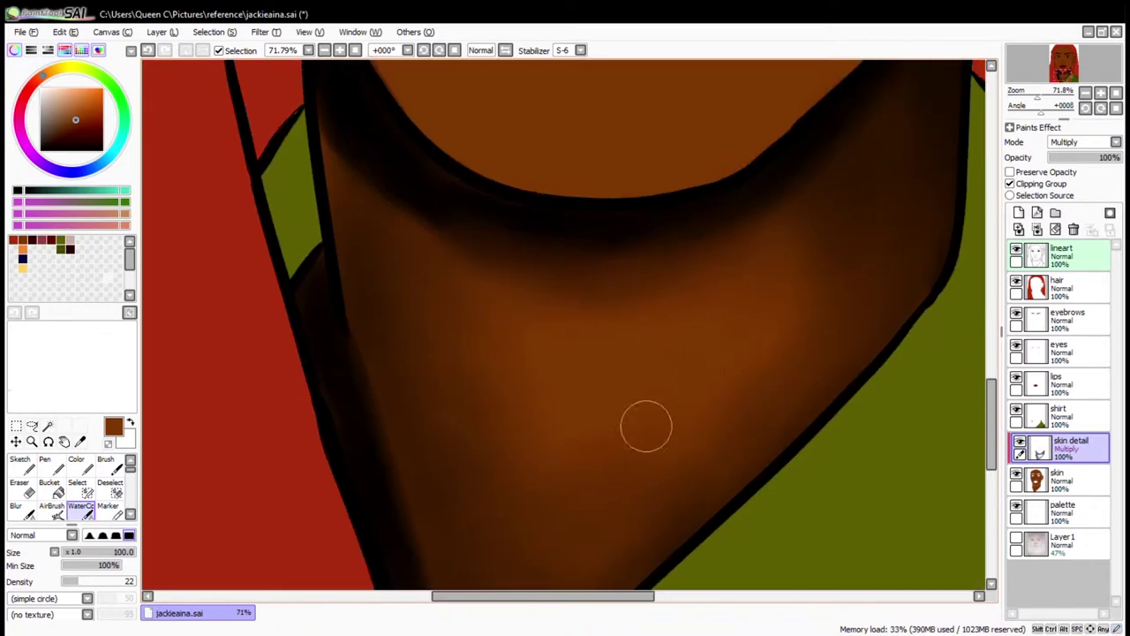
pyautogui.click(1115, 93)
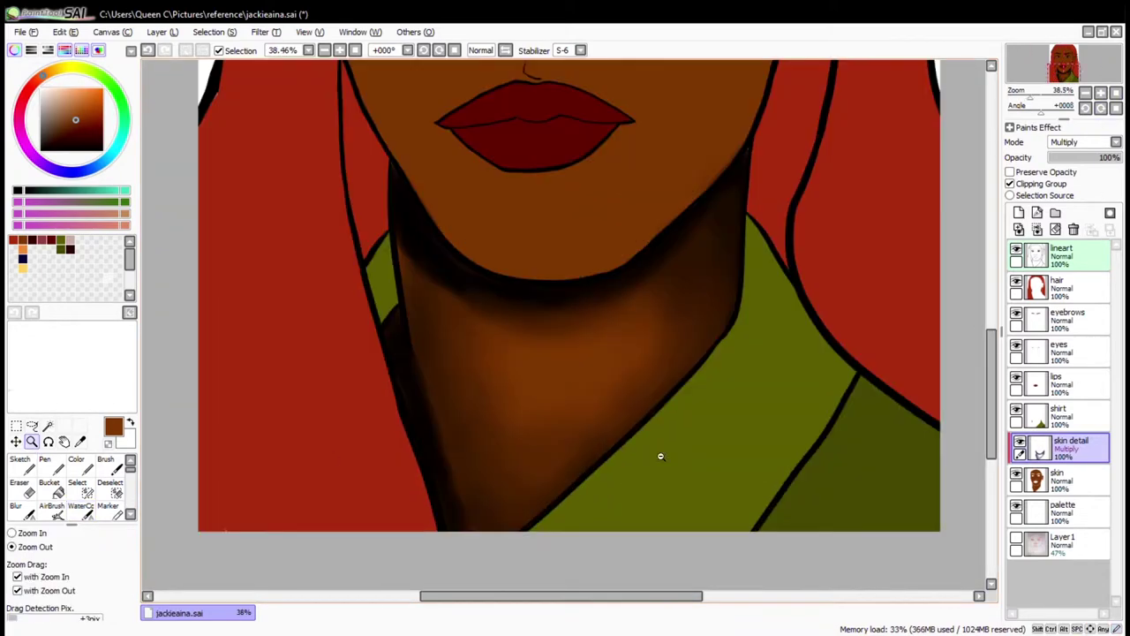
# Paint skin brown over the neck's lower shading on a new clipped Normal layer and blend it with the WaterColor brush
pyautogui.moveTo(662, 305); pyautogui.dragTo(684, 358)
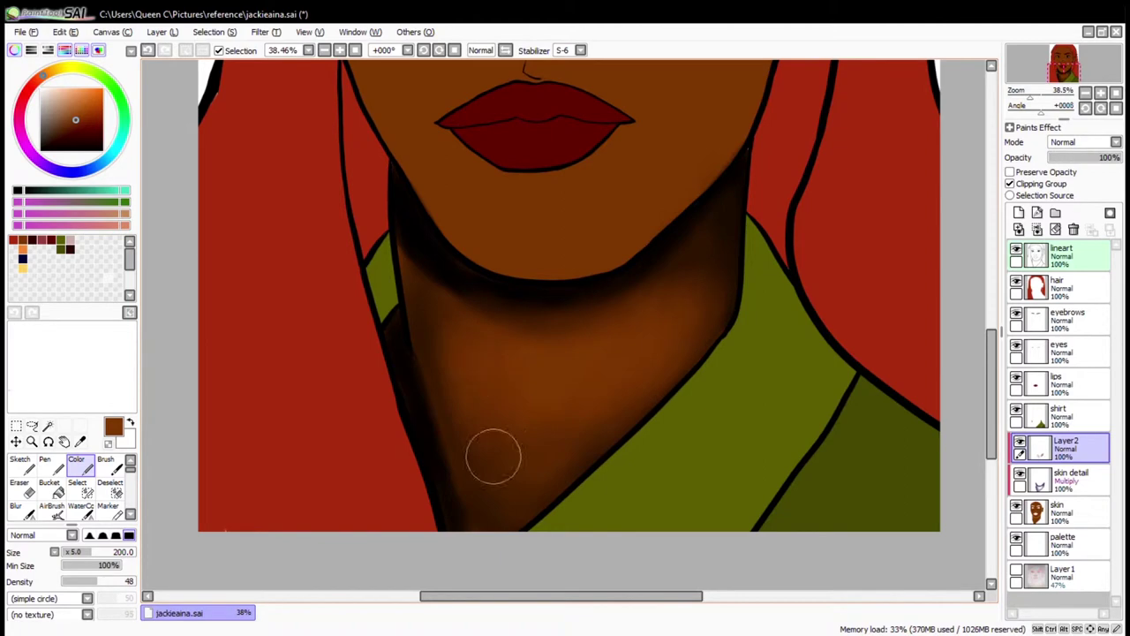
pyautogui.press('c')
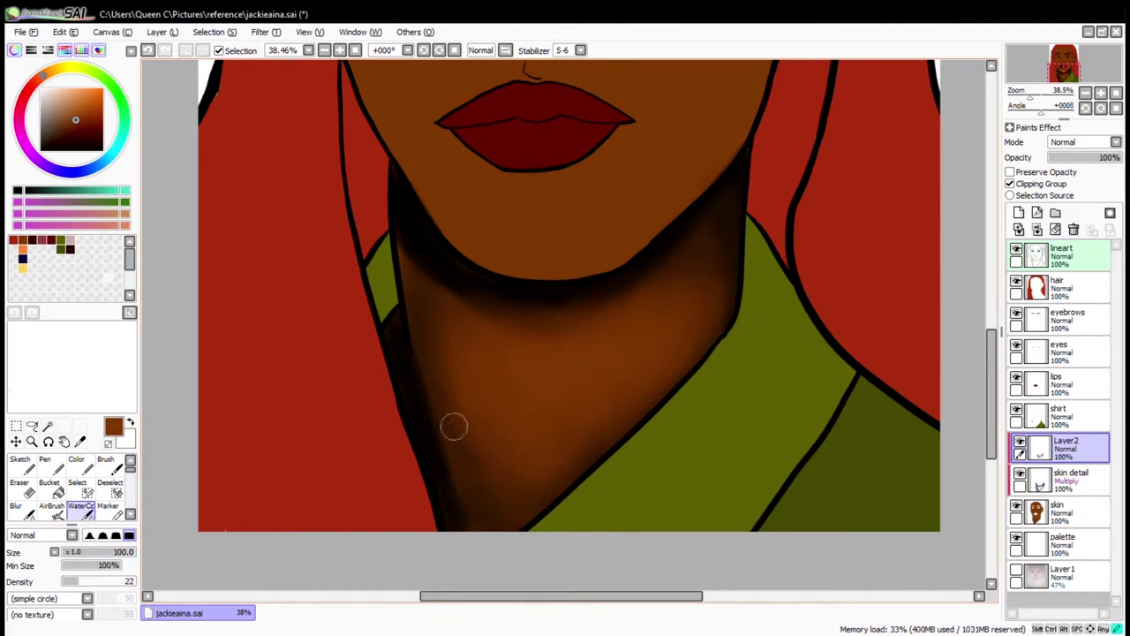
pyautogui.click(1115, 108)
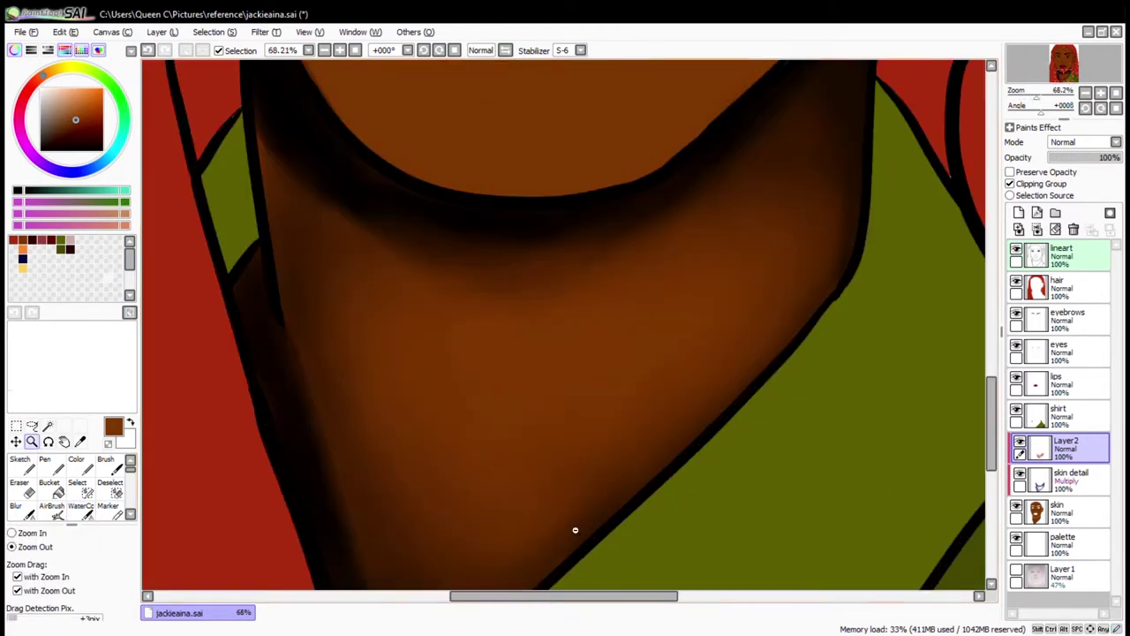
# Tint the right side of the neck faintly with dark blue at size 25, density 15, and blend it with picked skin brown
pyautogui.moveTo(799, 222); pyautogui.dragTo(757, 275)
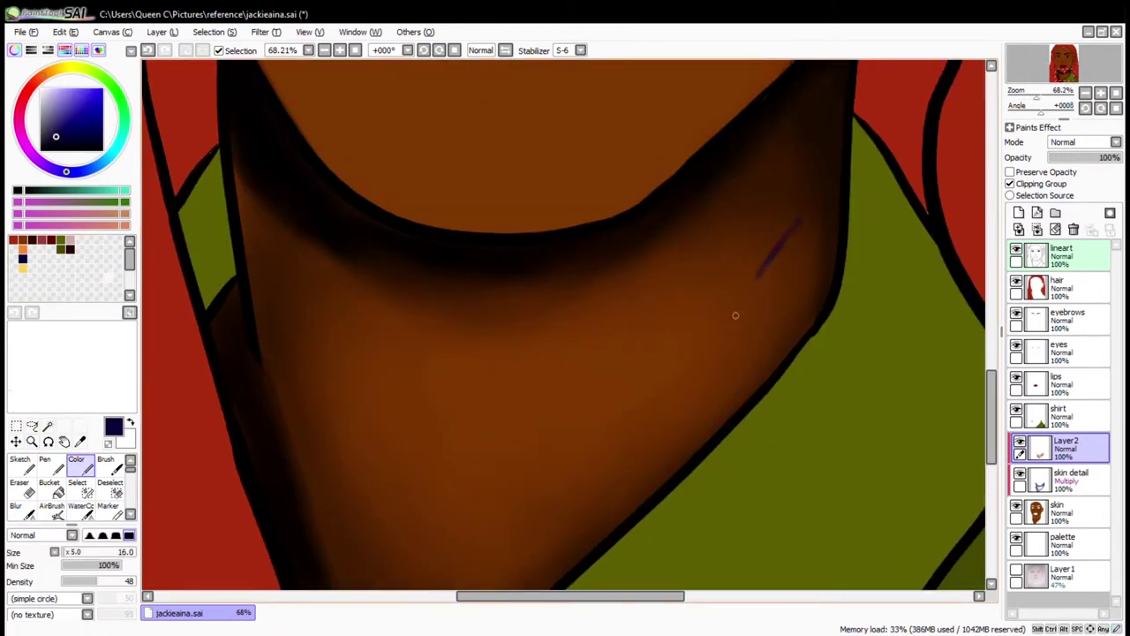
pyautogui.hotkey('ctrl', 'z')
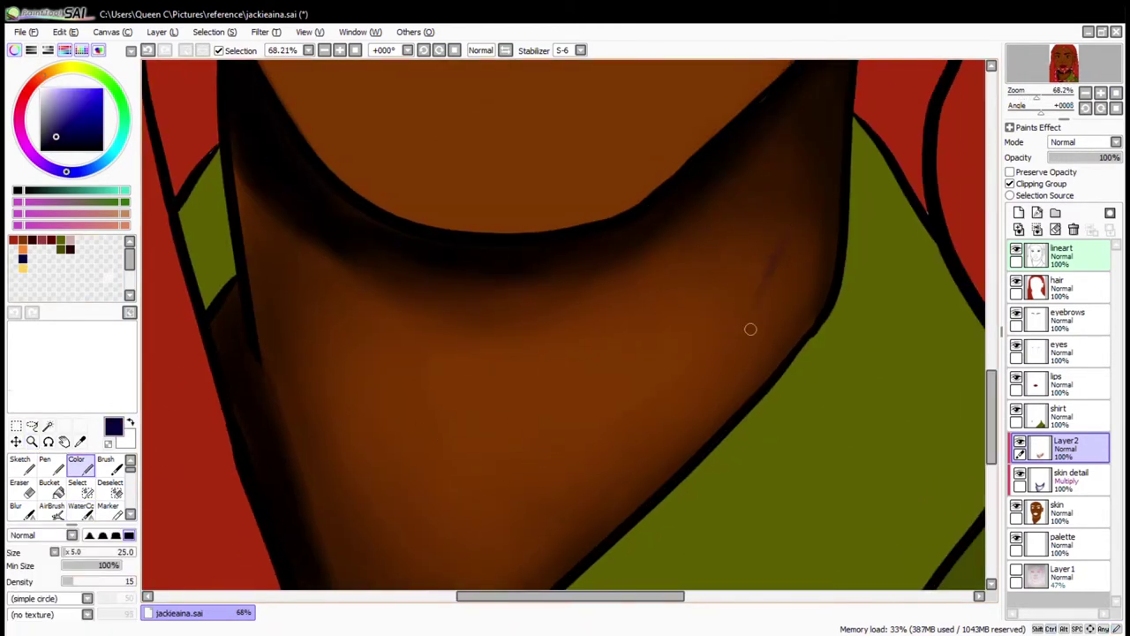
pyautogui.keyDown('alt'); pyautogui.click(763, 281); pyautogui.keyUp('alt')
pyautogui.press('c')
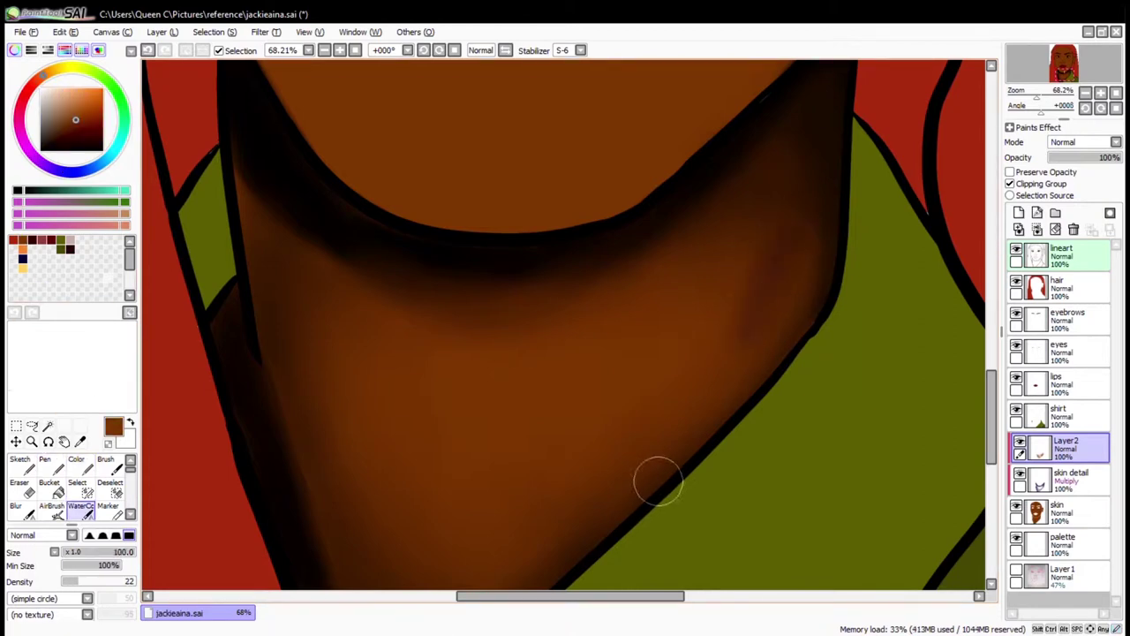
pyautogui.press('-')
pyautogui.press('-')
pyautogui.press('-')
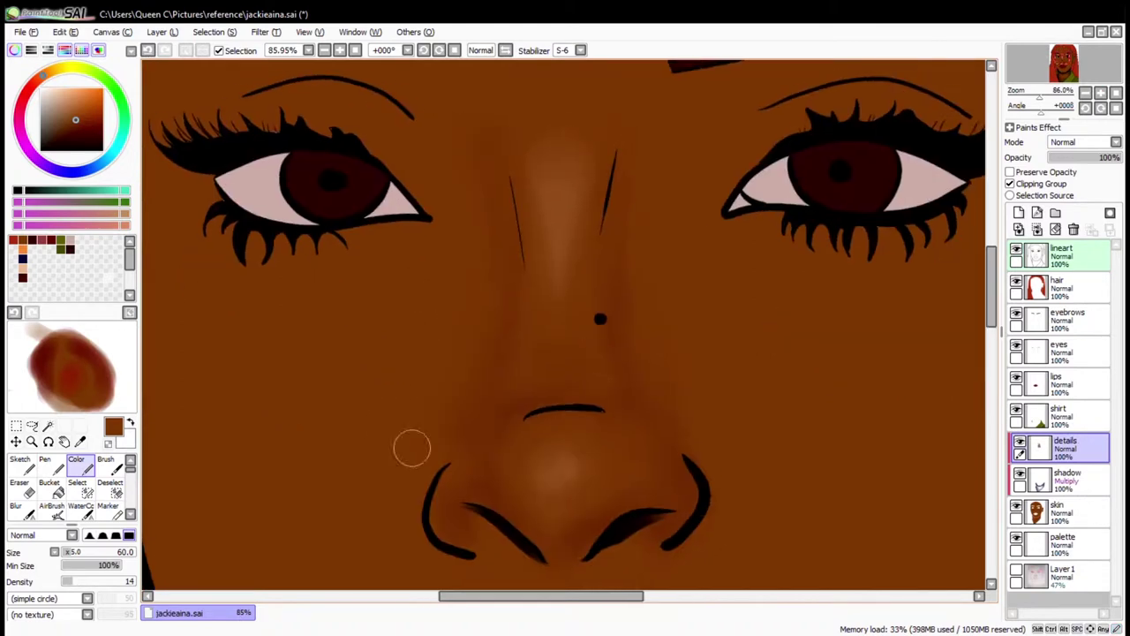
# Shade the sides and bridge of the nose with dark red on the details layer and soften the edges with skin brown
pyautogui.press('c')
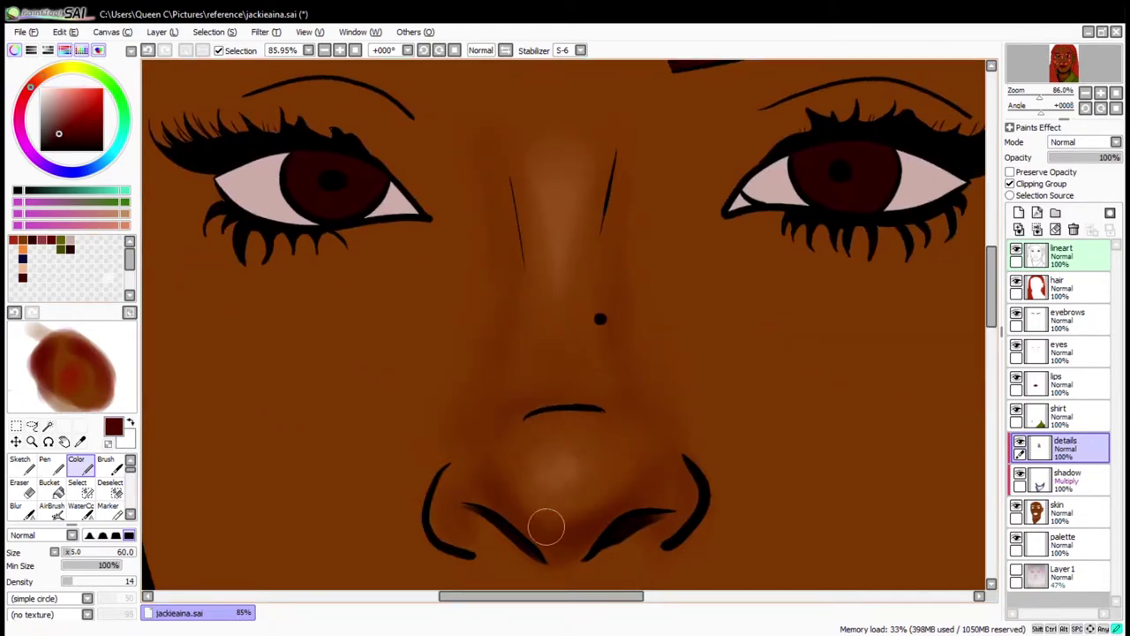
pyautogui.moveTo(472, 146); pyautogui.dragTo(491, 329)
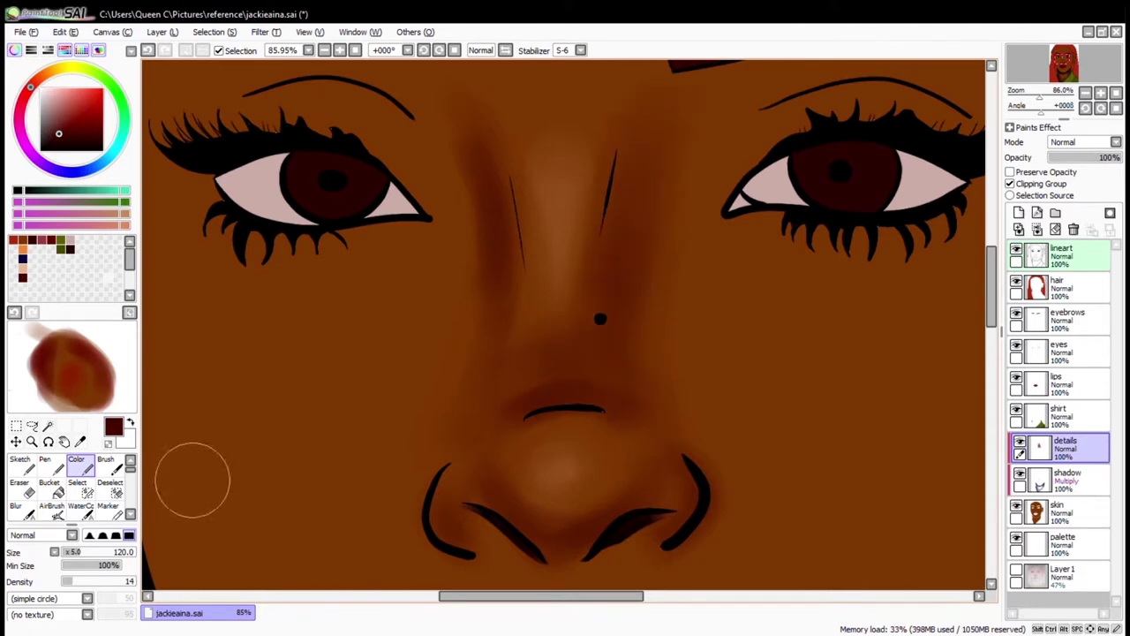
pyautogui.press('w')
pyautogui.click(76, 463)
pyautogui.click(71, 582)
pyautogui.press('[')
pyautogui.press('[')
pyautogui.press('[')
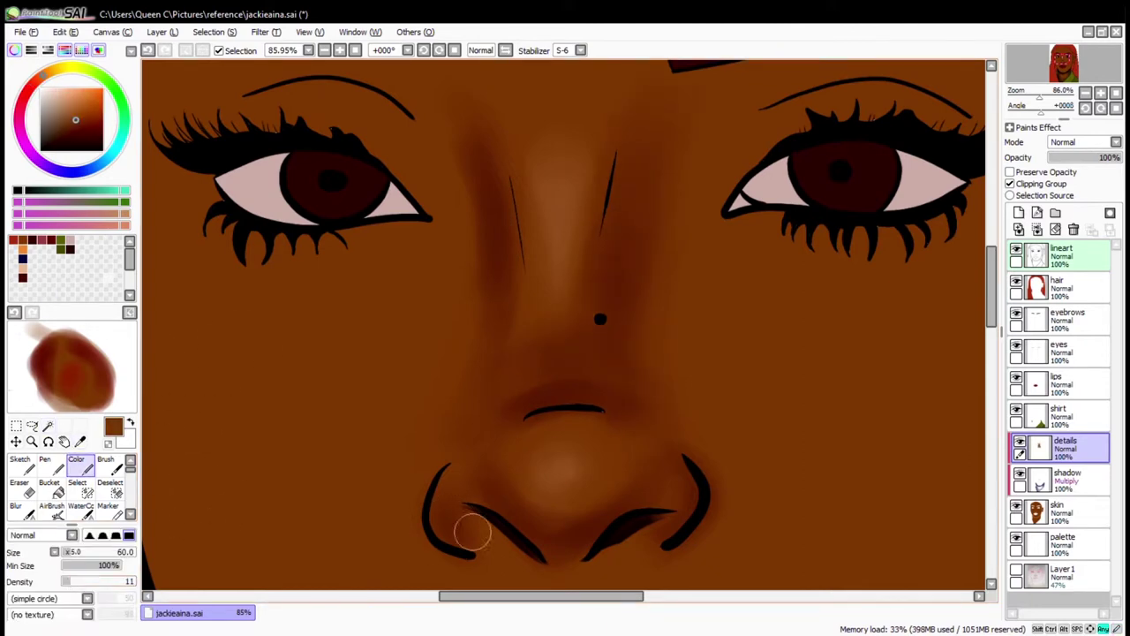
pyautogui.press('b')
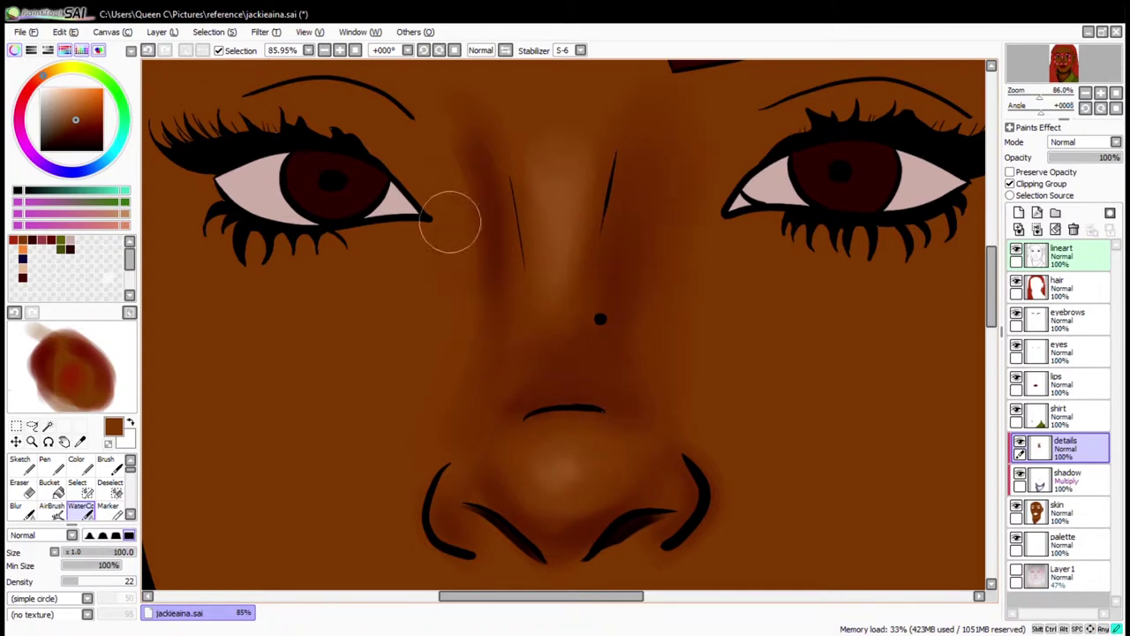
# Deepen the nose shading with dark red and blend it into the face with skin brown at size 160 and density 11
pyautogui.click(31, 440)
pyautogui.click(76, 466)
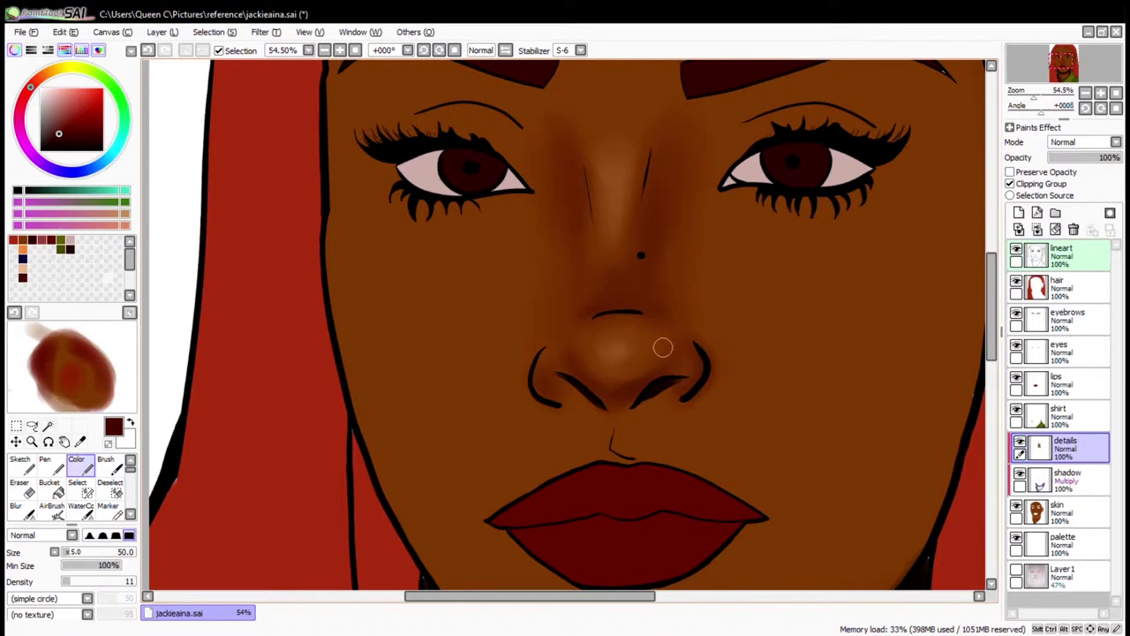
pyautogui.keyDown('alt'); pyautogui.click(607, 431); pyautogui.keyUp('alt')
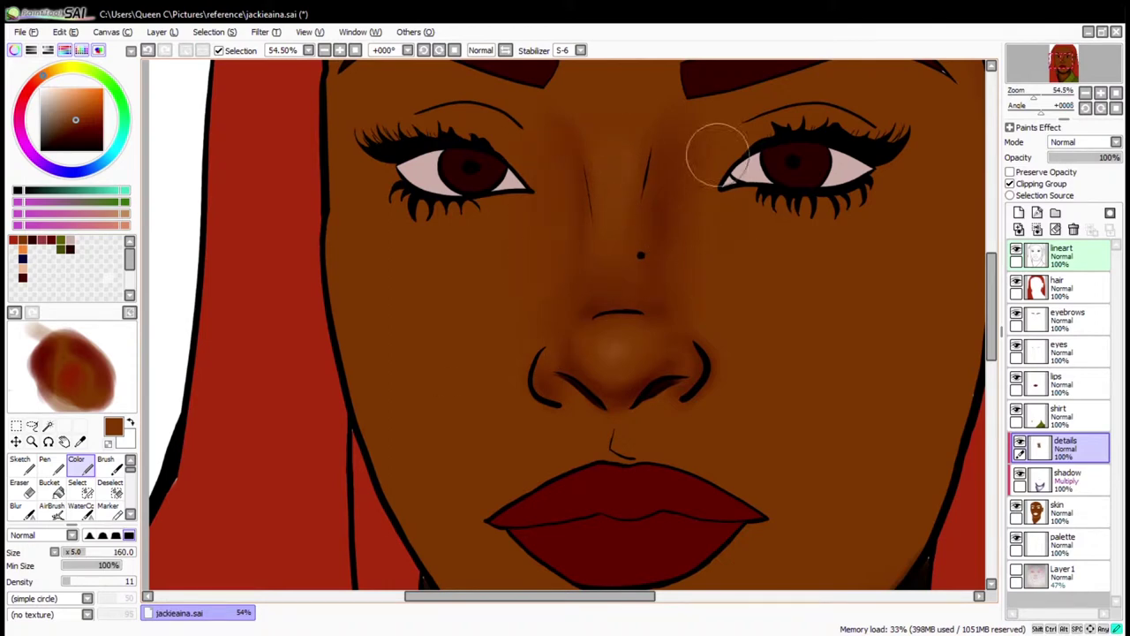
# Fill the left-hand eyelid up to the crease line with light brown at density 100, erasing the excess
pyautogui.scroll(2, 694, 221)
pyautogui.moveTo(541, 279)
pyautogui.mouseDown()
pyautogui.moveTo(481, 296)
pyautogui.moveTo(618, 269)
pyautogui.moveTo(689, 379)
pyautogui.mouseUp()
pyautogui.press('e')
pyautogui.moveTo(494, 244); pyautogui.dragTo(665, 298)
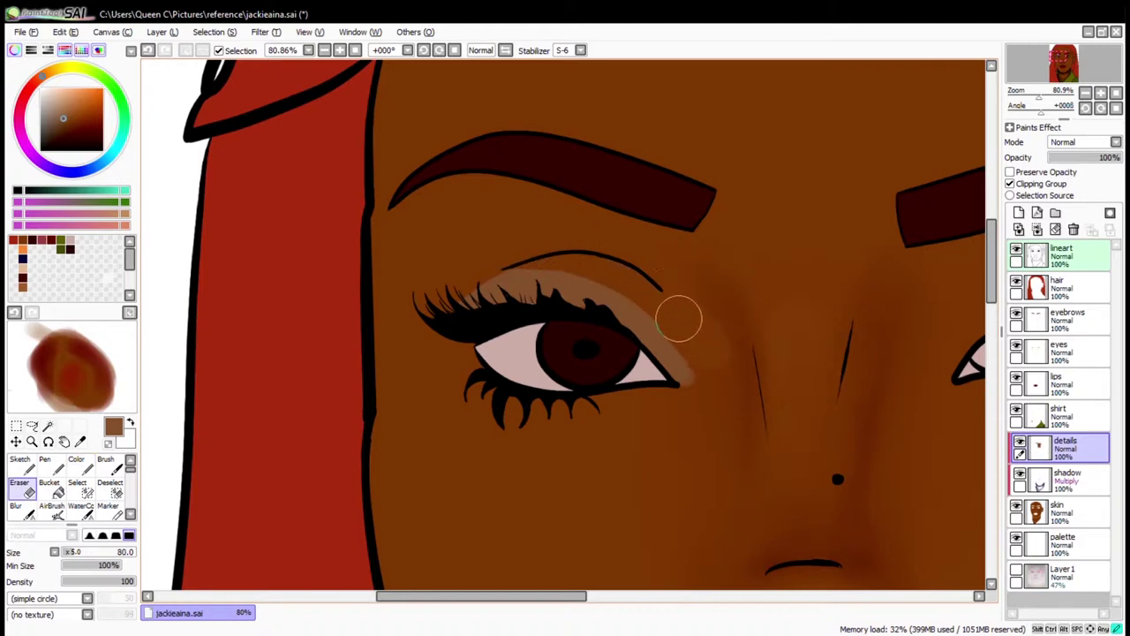
pyautogui.press('b')
pyautogui.moveTo(542, 265); pyautogui.dragTo(655, 302)
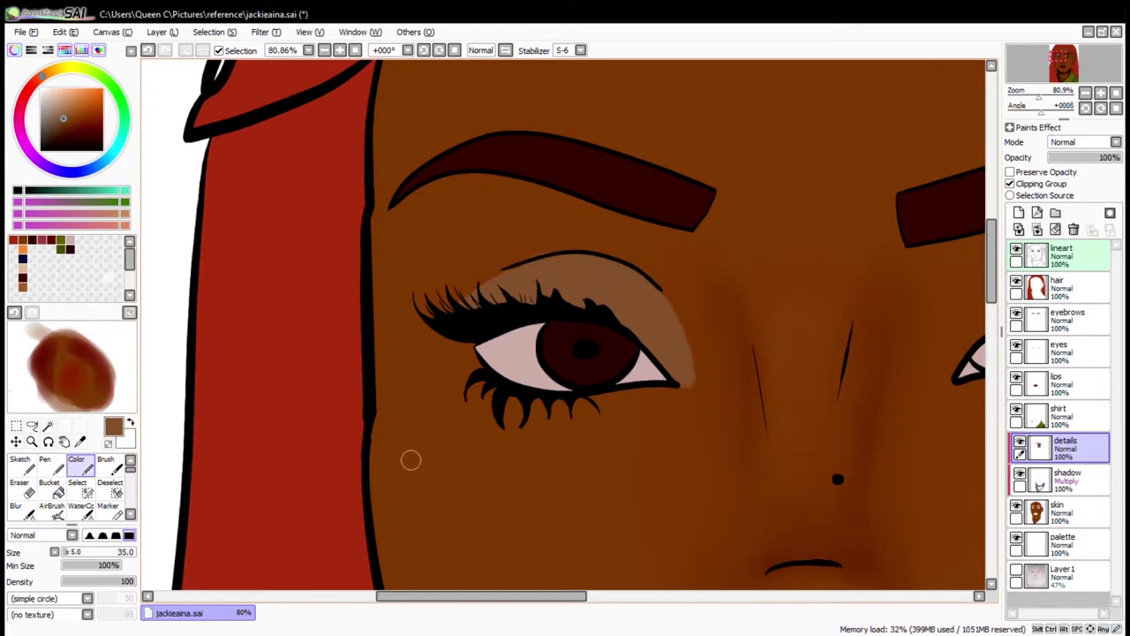
# Paint a dark red shadow around the eyelid crease, from outer to inner corner, with the Color brush at size 35, density 35
pyautogui.click(1115, 94)
pyautogui.moveTo(403, 202); pyautogui.dragTo(593, 327)
pyautogui.moveTo(618, 150)
pyautogui.mouseDown()
pyautogui.moveTo(677, 182)
pyautogui.moveTo(745, 373)
pyautogui.moveTo(689, 203)
pyautogui.mouseUp()
pyautogui.moveTo(420, 198)
pyautogui.mouseDown()
pyautogui.moveTo(391, 217)
pyautogui.moveTo(345, 212)
pyautogui.moveTo(688, 177)
pyautogui.mouseUp()
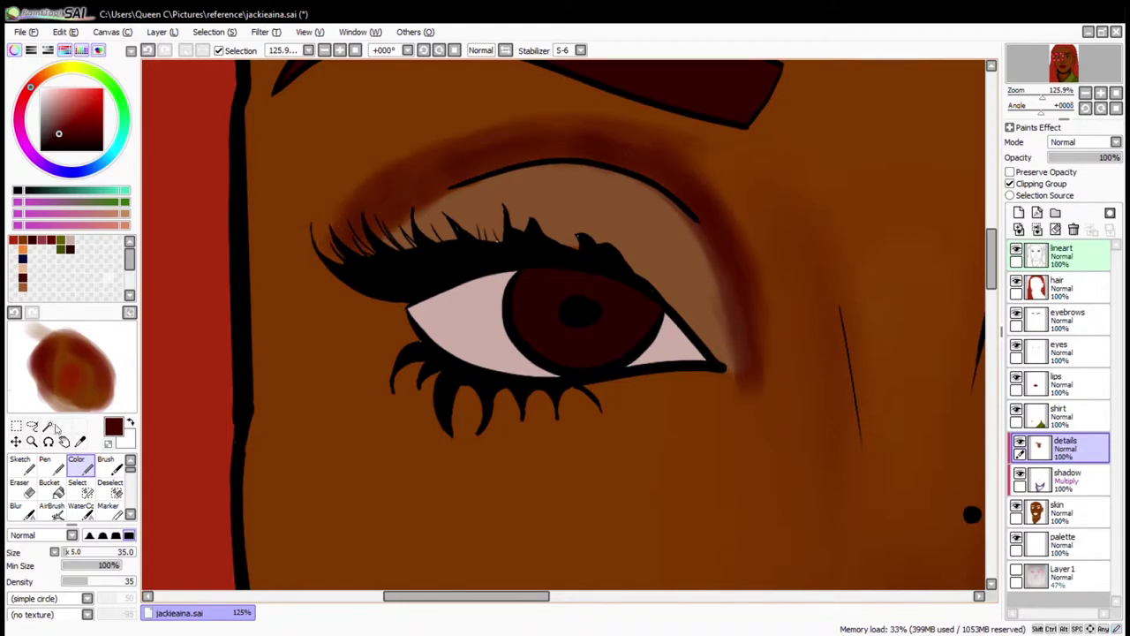
# Blend the outer part of the dark red crease shadow into the skin with the WaterColor brush and save the file
pyautogui.press('w')
pyautogui.keyDown('alt'); pyautogui.click(343, 183); pyautogui.keyUp('alt')
pyautogui.press('[')
pyautogui.press('[')
pyautogui.press('[')
pyautogui.press('[')
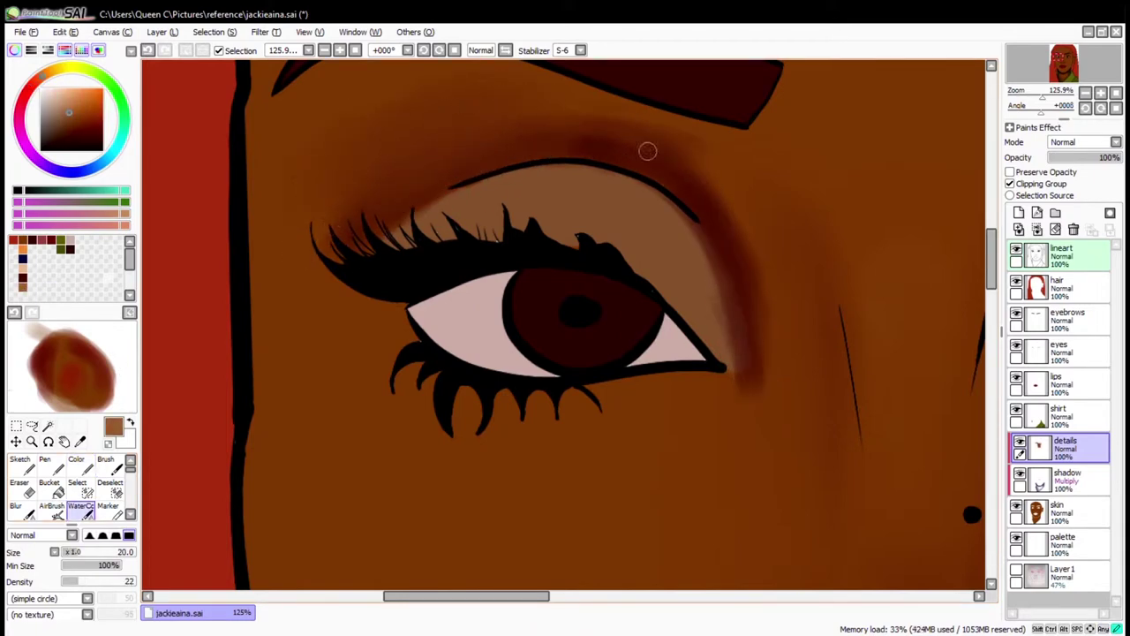
pyautogui.press('c')
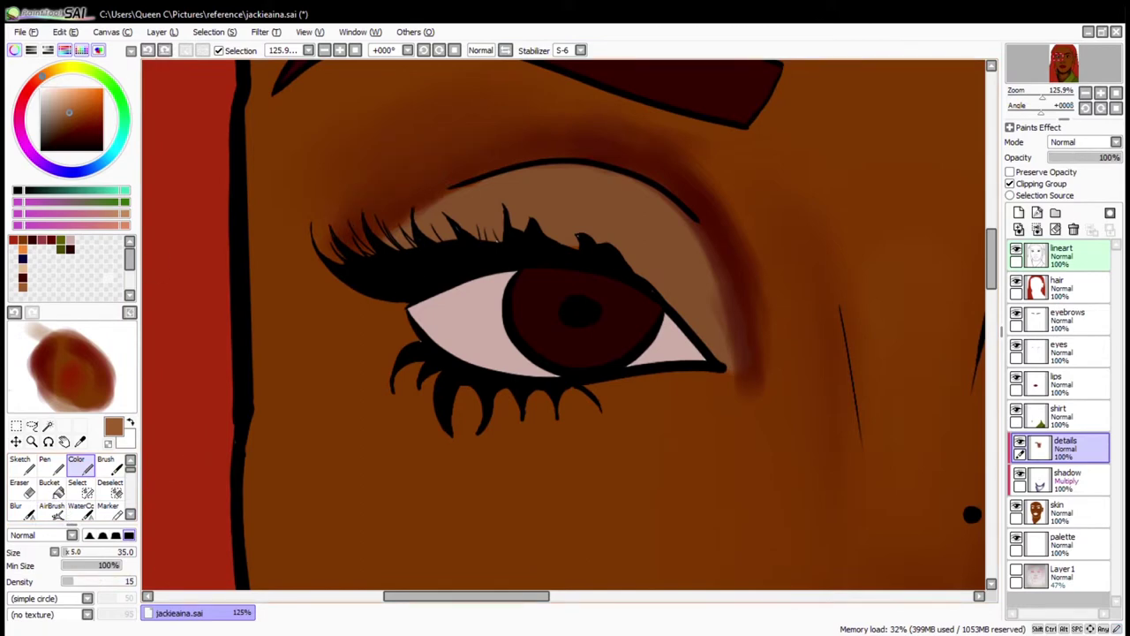
pyautogui.hotkey('ctrl', 'z')
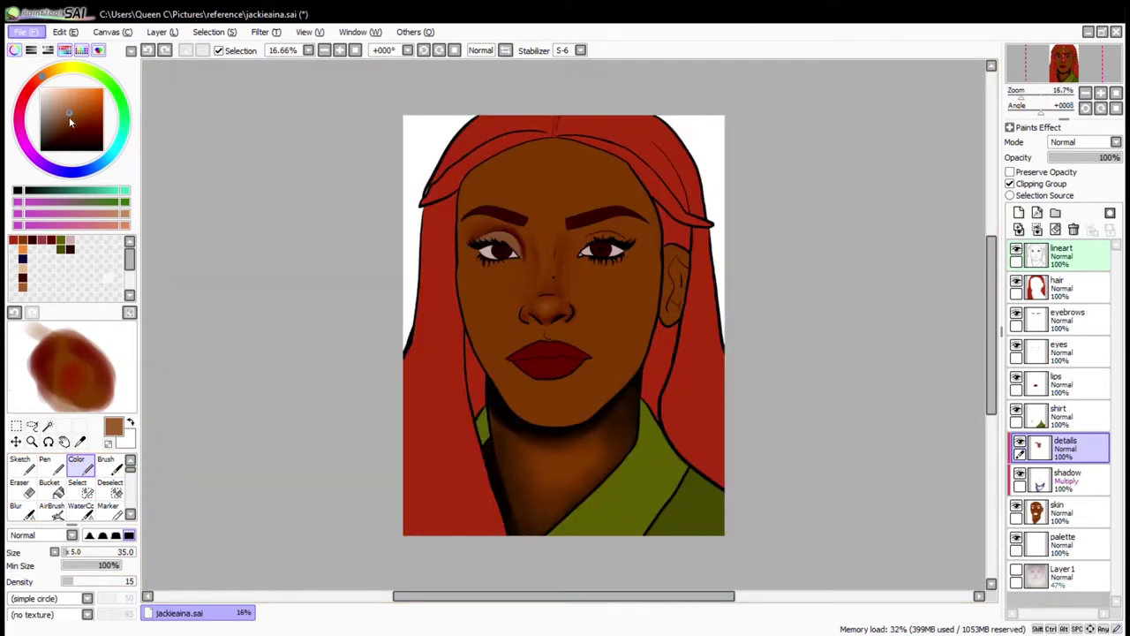
# Soften the crease shadow into the brow bone and inner eye corner with picked browns and a larger, low-density Color brush
pyautogui.hotkey('ctrl', '+')
pyautogui.hotkey('ctrl', '+')
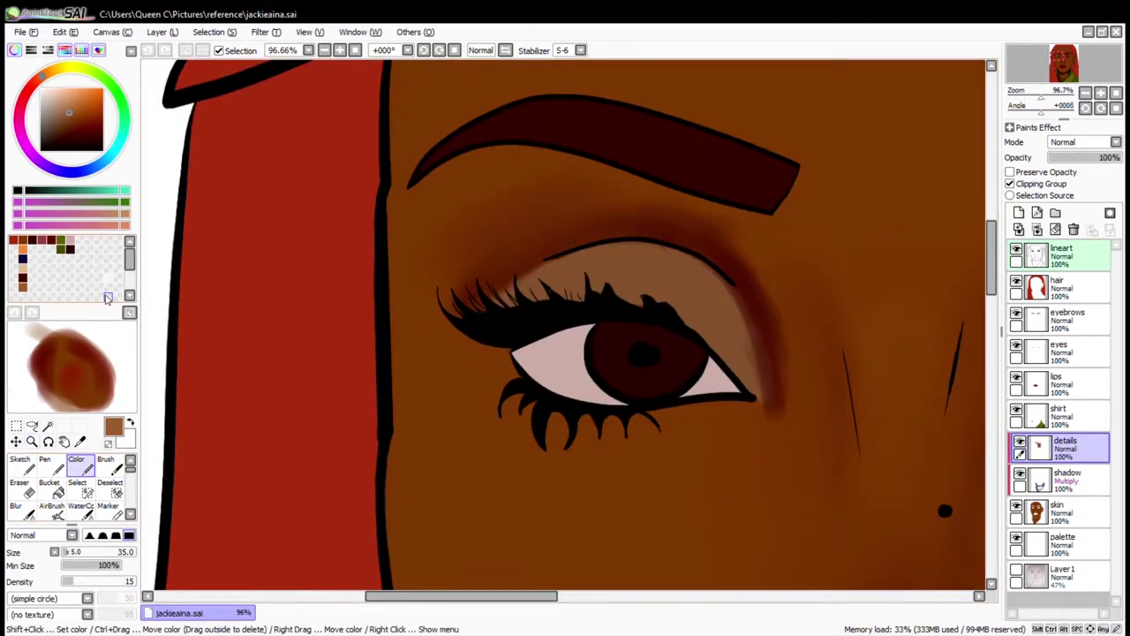
pyautogui.keyDown('alt'); pyautogui.click(562, 325); pyautogui.keyUp('alt')
pyautogui.moveTo(514, 232)
pyautogui.mouseDown()
pyautogui.moveTo(782, 343)
pyautogui.moveTo(504, 250)
pyautogui.moveTo(789, 308)
pyautogui.moveTo(568, 235)
pyautogui.mouseUp()
pyautogui.moveTo(751, 216)
pyautogui.mouseDown()
pyautogui.moveTo(653, 225)
pyautogui.moveTo(527, 182)
pyautogui.mouseUp()
pyautogui.keyDown('alt'); pyautogui.click(529, 222); pyautogui.keyUp('alt')
pyautogui.press(']')
pyautogui.moveTo(396, 251)
pyautogui.mouseDown()
pyautogui.moveTo(701, 181)
pyautogui.moveTo(651, 186)
pyautogui.moveTo(548, 237)
pyautogui.moveTo(784, 394)
pyautogui.moveTo(743, 216)
pyautogui.moveTo(762, 292)
pyautogui.mouseUp()
# Shade the eyelid's inner and outer corners with dark brown at size 70, density 10, and lighten the lid's centre
pyautogui.keyDown('alt'); pyautogui.click(548, 274); pyautogui.keyUp('alt')
pyautogui.moveTo(522, 305); pyautogui.dragTo(538, 292)
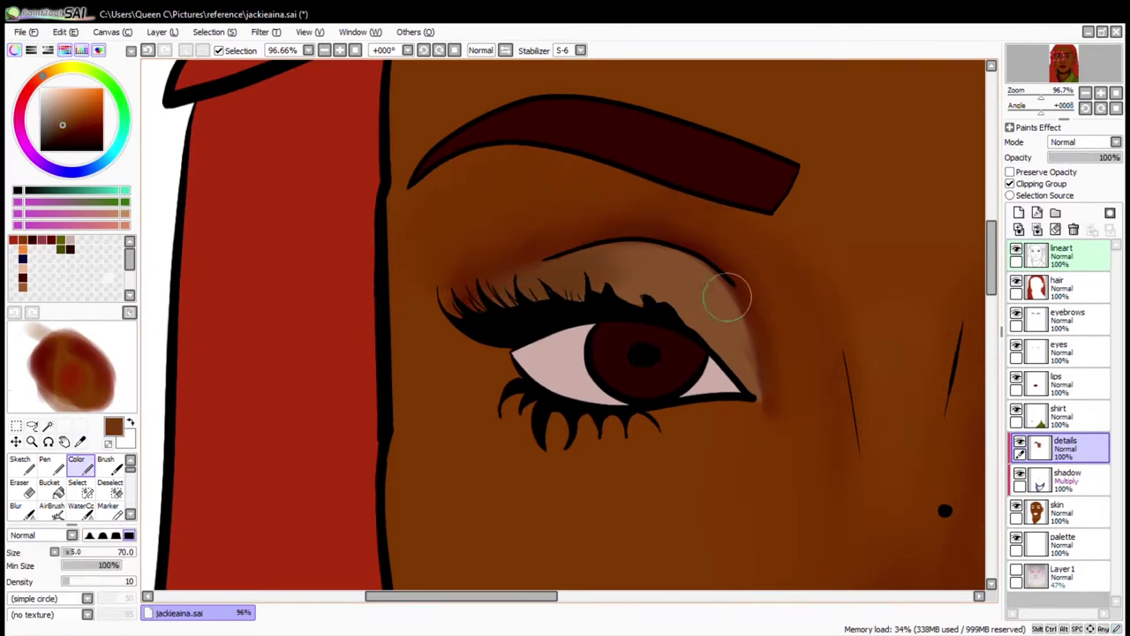
pyautogui.moveTo(720, 277); pyautogui.dragTo(726, 315)
pyautogui.keyDown('alt'); pyautogui.click(502, 266); pyautogui.keyUp('alt')
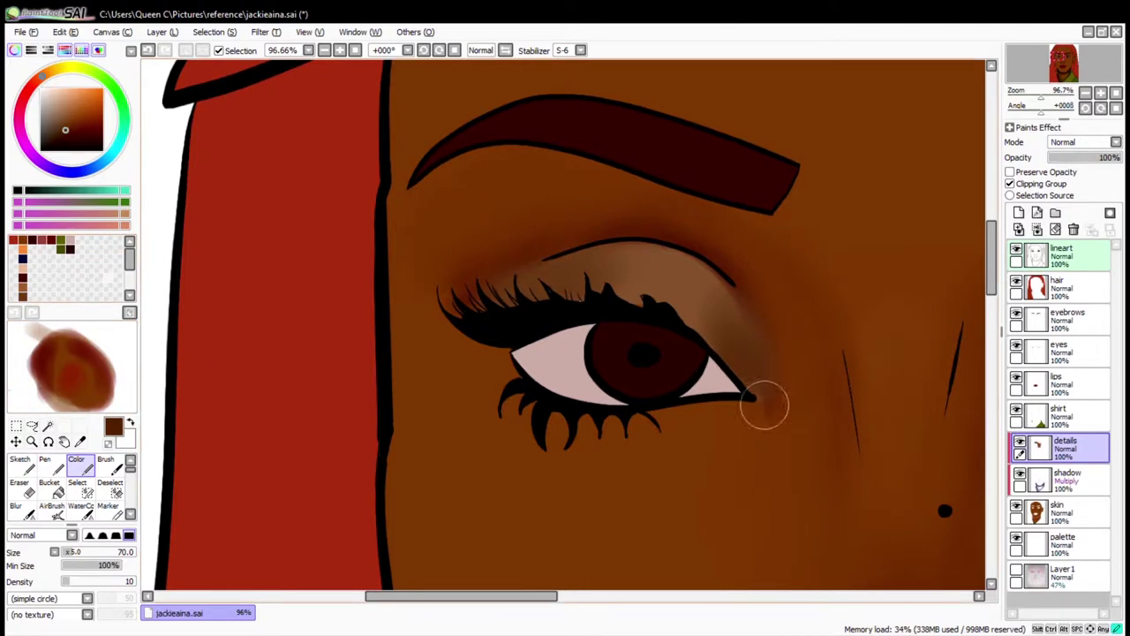
pyautogui.keyDown('alt'); pyautogui.click(666, 281); pyautogui.keyUp('alt')
pyautogui.scroll(-4, 666, 281)
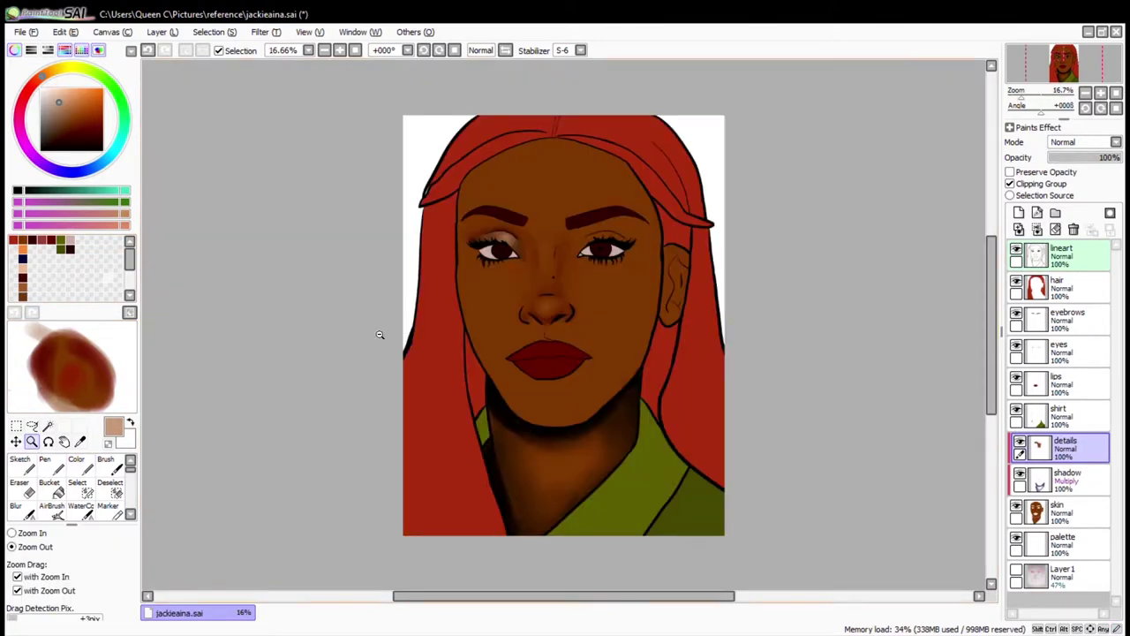
# Shade the outer eye corner and the area beneath the lower lashes with dark red at size 25 and density 10
pyautogui.scroll(5, 724, 444)
pyautogui.keyDown('alt'); pyautogui.click(366, 245); pyautogui.keyUp('alt')
pyautogui.moveTo(366, 244); pyautogui.dragTo(424, 270)
pyautogui.press('[')
pyautogui.press('[')
pyautogui.press('[')
pyautogui.press('[')
pyautogui.press('[')
pyautogui.press('[')
pyautogui.press('[')
pyautogui.moveTo(441, 336)
pyautogui.mouseDown()
pyautogui.moveTo(722, 348)
pyautogui.moveTo(468, 333)
pyautogui.mouseUp()
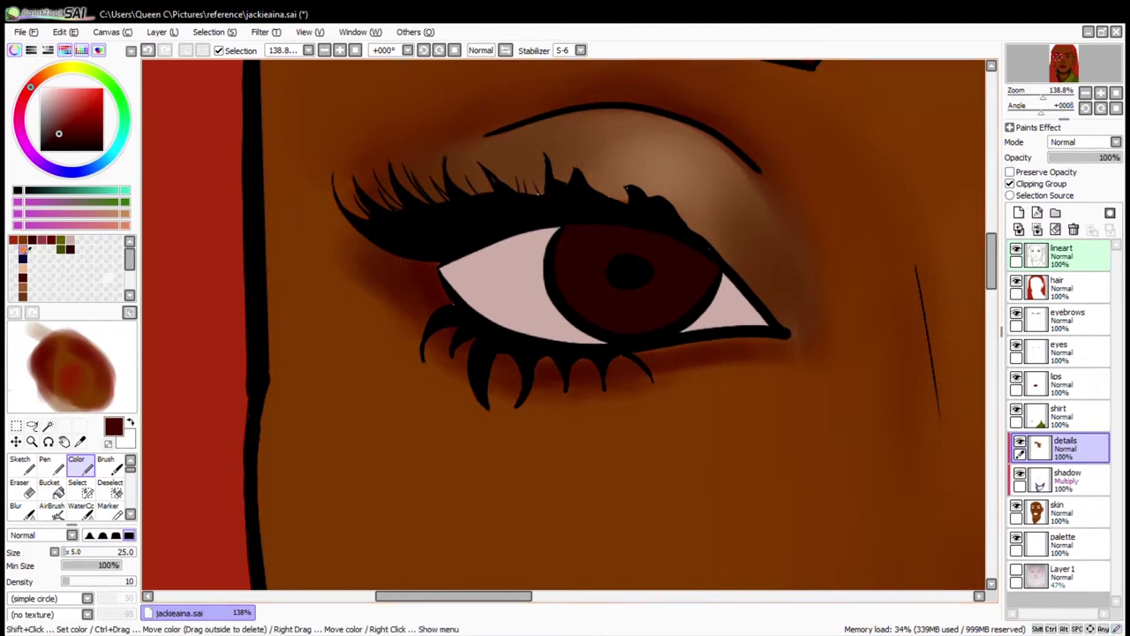
# Blend the shadow beneath the lower lashes into the cheek with picked skin brown at size 25
pyautogui.keyDown('alt'); pyautogui.click(353, 255); pyautogui.keyUp('alt')
pyautogui.moveTo(430, 328)
pyautogui.mouseDown()
pyautogui.moveTo(494, 380)
pyautogui.moveTo(688, 365)
pyautogui.mouseUp()
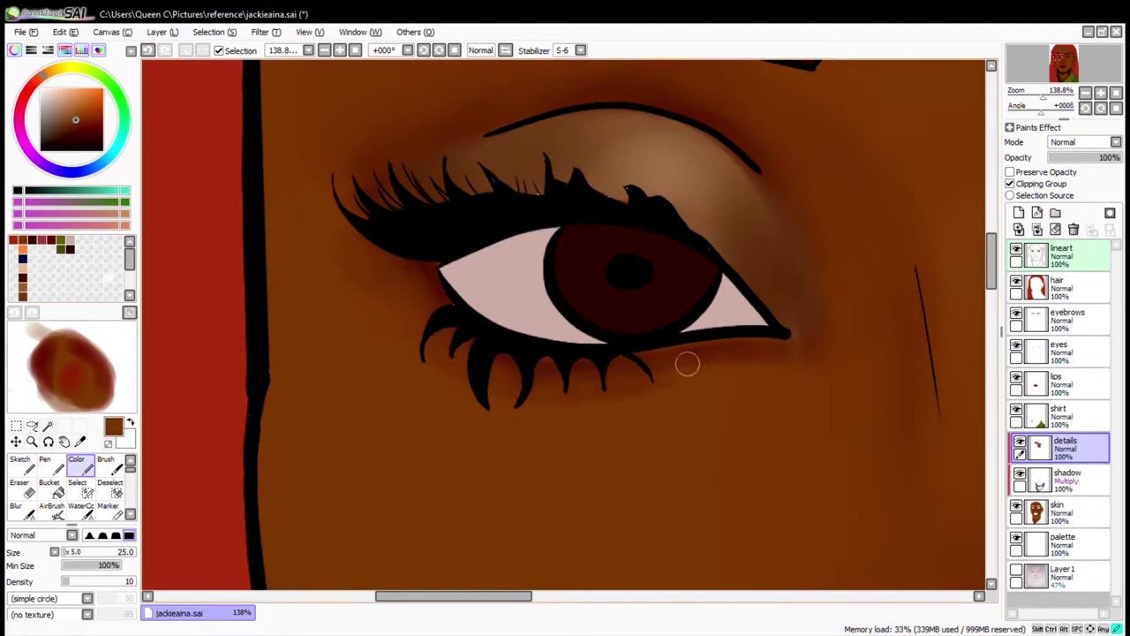
pyautogui.scroll(-5, 564, 326)
pyautogui.scroll(3, 265, 250)
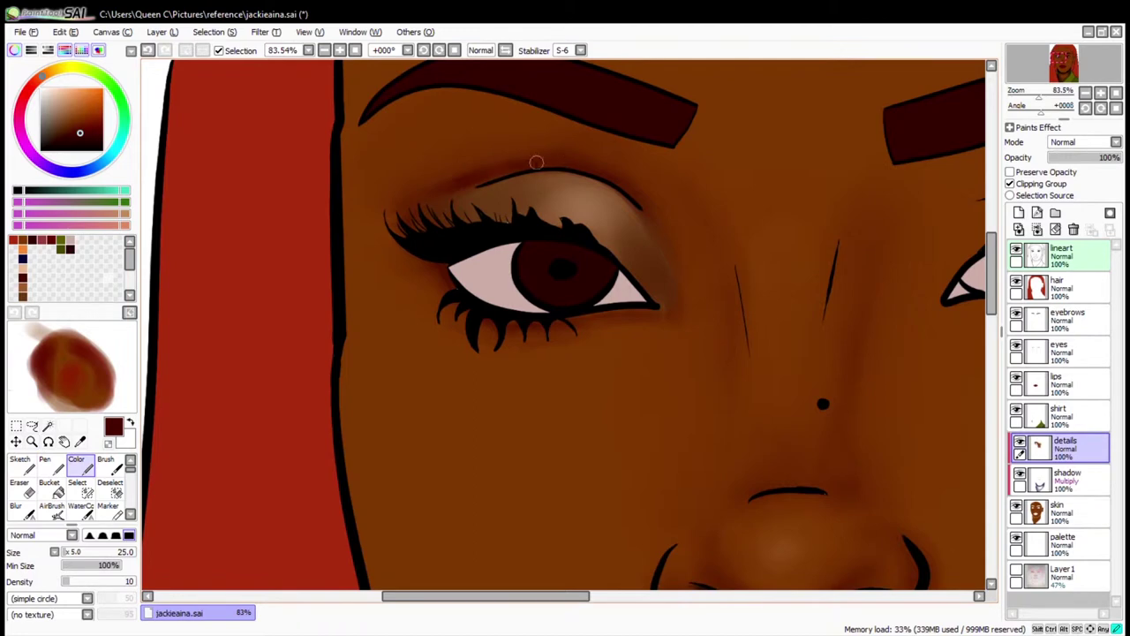
# Deepen the shadow above the eyelid crease and at the inner corner with dark red at size 25 and density 10
pyautogui.moveTo(417, 189)
pyautogui.mouseDown()
pyautogui.moveTo(618, 172)
pyautogui.moveTo(680, 274)
pyautogui.mouseUp()
pyautogui.moveTo(415, 181); pyautogui.dragTo(595, 132)
# Add a light peach highlight along the lower edge of the eyebrow with the Color brush at size 20 and density 10
pyautogui.keyDown('alt'); pyautogui.click(396, 288); pyautogui.keyUp('alt')
pyautogui.press('[')
pyautogui.press('[')
pyautogui.press('[')
pyautogui.press('[')
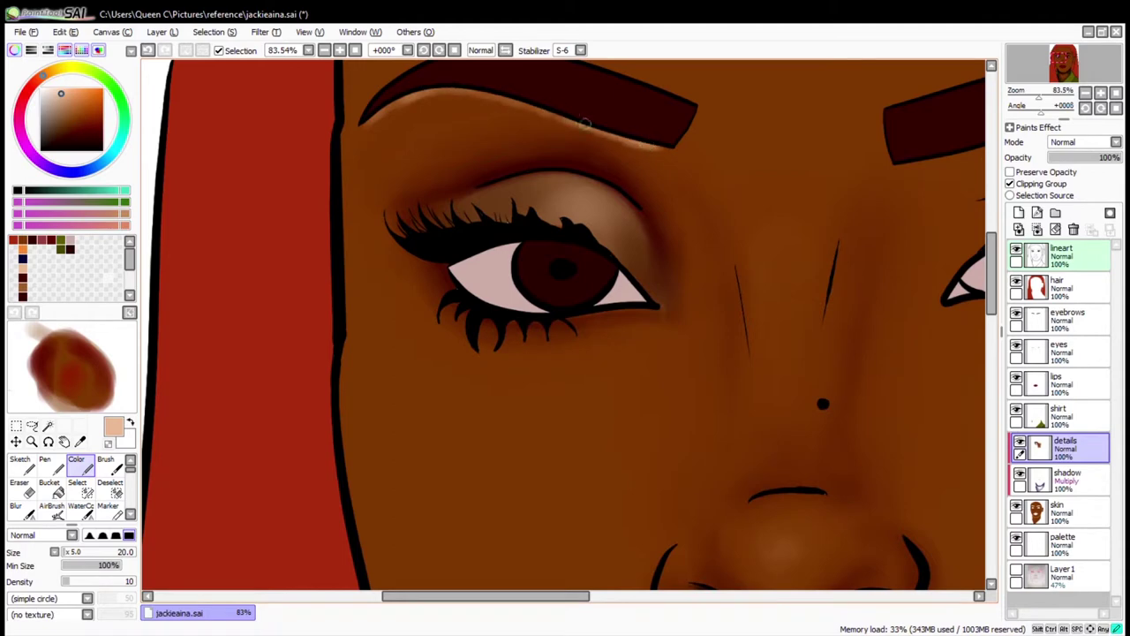
pyautogui.moveTo(433, 146)
pyautogui.mouseDown()
pyautogui.moveTo(415, 100)
pyautogui.moveTo(476, 106)
pyautogui.moveTo(373, 146)
pyautogui.moveTo(456, 101)
pyautogui.moveTo(657, 146)
pyautogui.mouseUp()
# Blend the brow bone highlight into the surrounding skin with picked brown at size 50 and density 10
pyautogui.press(']')
pyautogui.press(']')
pyautogui.press(']')
pyautogui.press(']')
pyautogui.keyDown('alt'); pyautogui.click(380, 141); pyautogui.keyUp('alt')
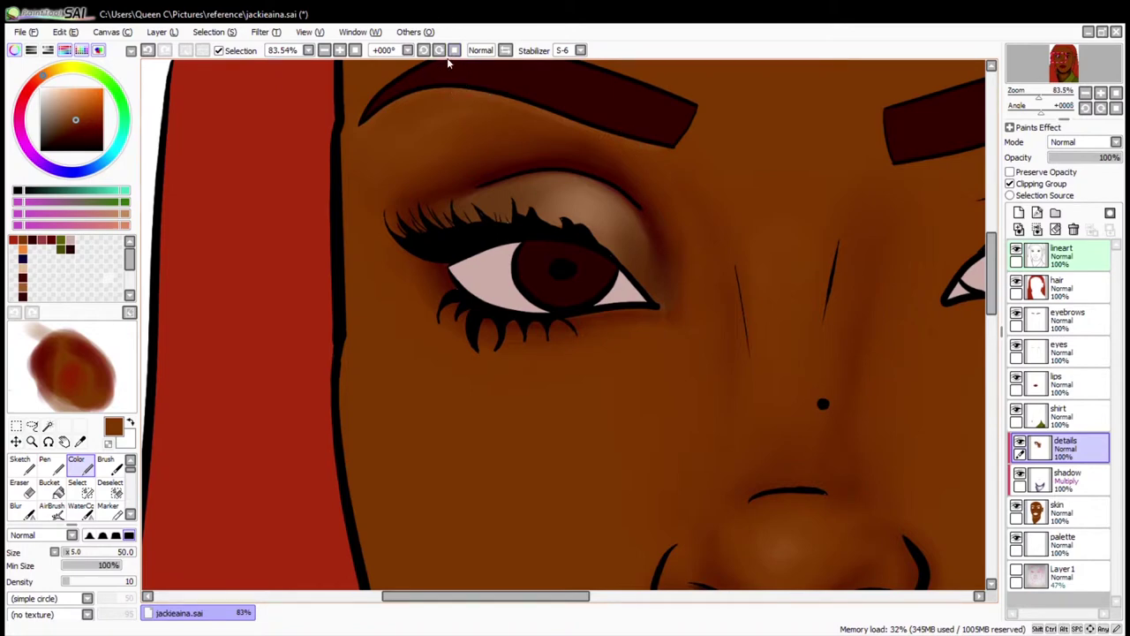
# Mirror the canvas view and fill the other eyelid with light brown at size 50 and density 68
pyautogui.press('h')
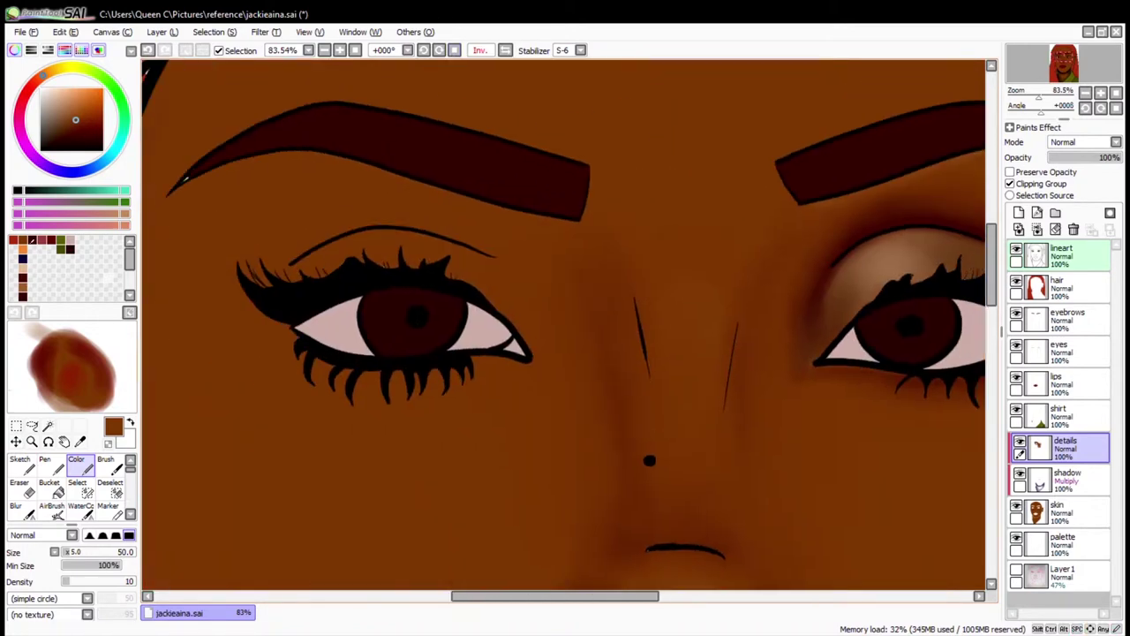
pyautogui.keyDown('alt'); pyautogui.click(321, 257); pyautogui.keyUp('alt')
pyautogui.moveTo(273, 265)
pyautogui.mouseDown()
pyautogui.moveTo(420, 258)
pyautogui.moveTo(473, 266)
pyautogui.mouseUp()
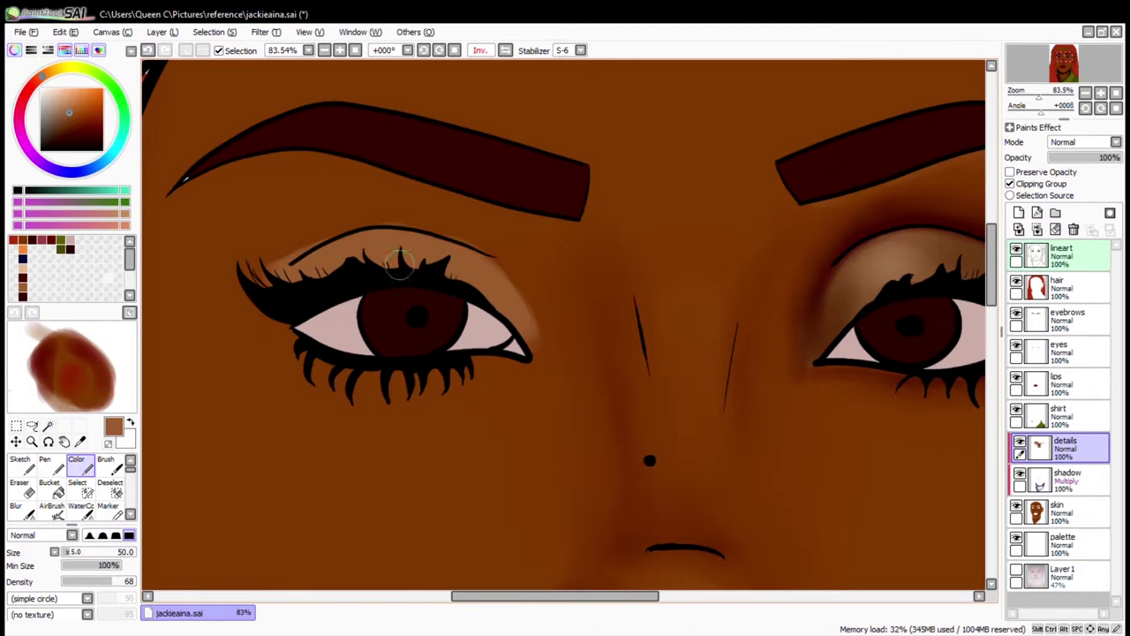
# Shade around the second eyelid's crease and outer corner with dark red at size 50 and density 12
pyautogui.keyDown('alt'); pyautogui.click(315, 303); pyautogui.keyUp('alt')
pyautogui.moveTo(265, 273)
pyautogui.mouseDown()
pyautogui.moveTo(330, 226)
pyautogui.moveTo(535, 194)
pyautogui.moveTo(409, 197)
pyautogui.moveTo(276, 337)
pyautogui.moveTo(273, 257)
pyautogui.moveTo(247, 228)
pyautogui.mouseUp()
pyautogui.keyDown('alt'); pyautogui.click(241, 222); pyautogui.keyUp('alt')
pyautogui.moveTo(318, 199)
pyautogui.mouseDown()
pyautogui.moveTo(537, 273)
pyautogui.moveTo(355, 184)
pyautogui.moveTo(361, 391)
pyautogui.mouseUp()
pyautogui.keyDown('alt'); pyautogui.click(52, 381); pyautogui.keyUp('alt')
pyautogui.moveTo(295, 239)
pyautogui.mouseDown()
pyautogui.moveTo(485, 235)
pyautogui.moveTo(424, 231)
pyautogui.moveTo(323, 196)
pyautogui.moveTo(464, 234)
pyautogui.mouseUp()
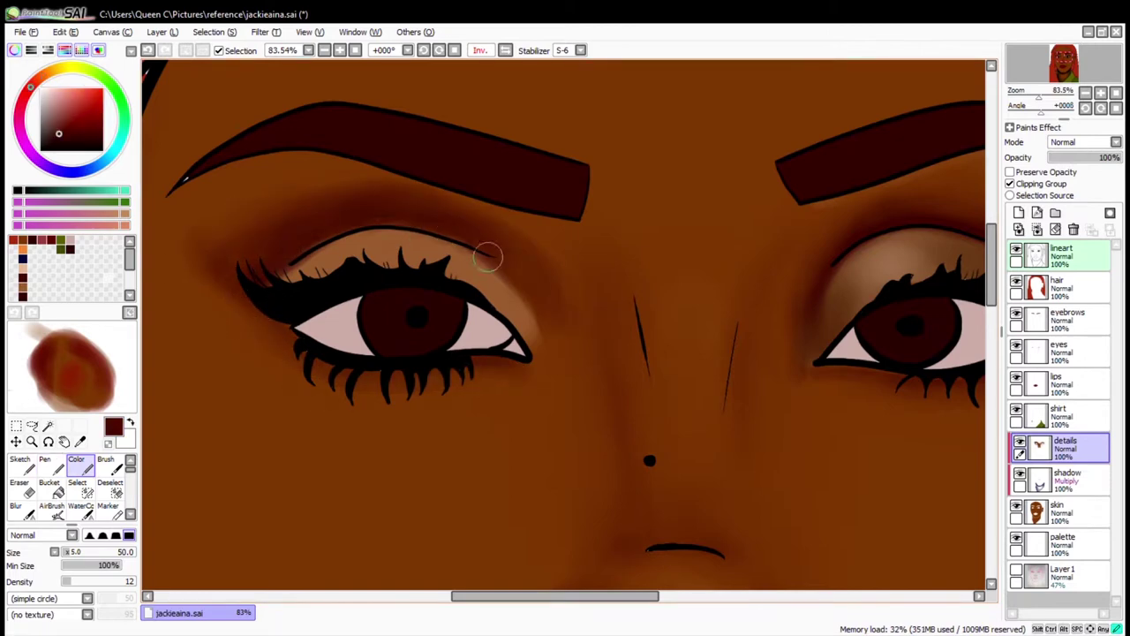
# Soften the second eyelid's edge into the crease shadow with light brown at density 6
pyautogui.keyDown('alt'); pyautogui.click(40, 370); pyautogui.keyUp('alt')
pyautogui.click(67, 580)
pyautogui.moveTo(368, 227); pyautogui.dragTo(509, 285)
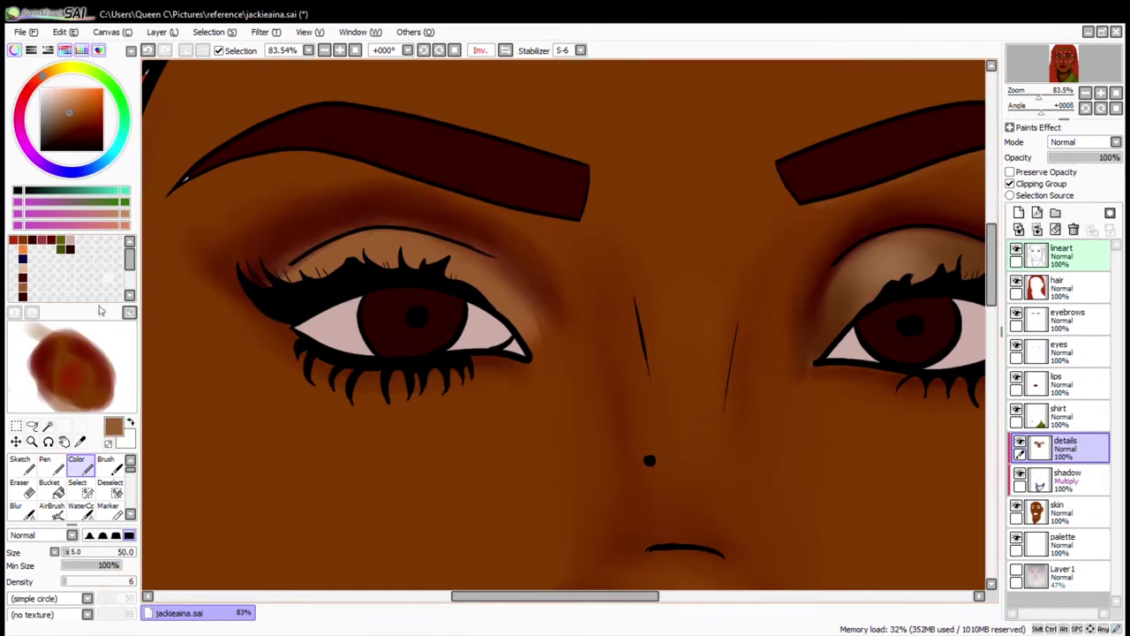
# Deepen the shadow around the second eyelid's crease and outer corner with dark red at size 70 and density 12
pyautogui.keyDown('alt'); pyautogui.click(509, 285); pyautogui.keyUp('alt')
pyautogui.moveTo(394, 194)
pyautogui.mouseDown()
pyautogui.moveTo(156, 315)
pyautogui.moveTo(207, 275)
pyautogui.mouseUp()
pyautogui.click(70, 581)
pyautogui.click(72, 581)
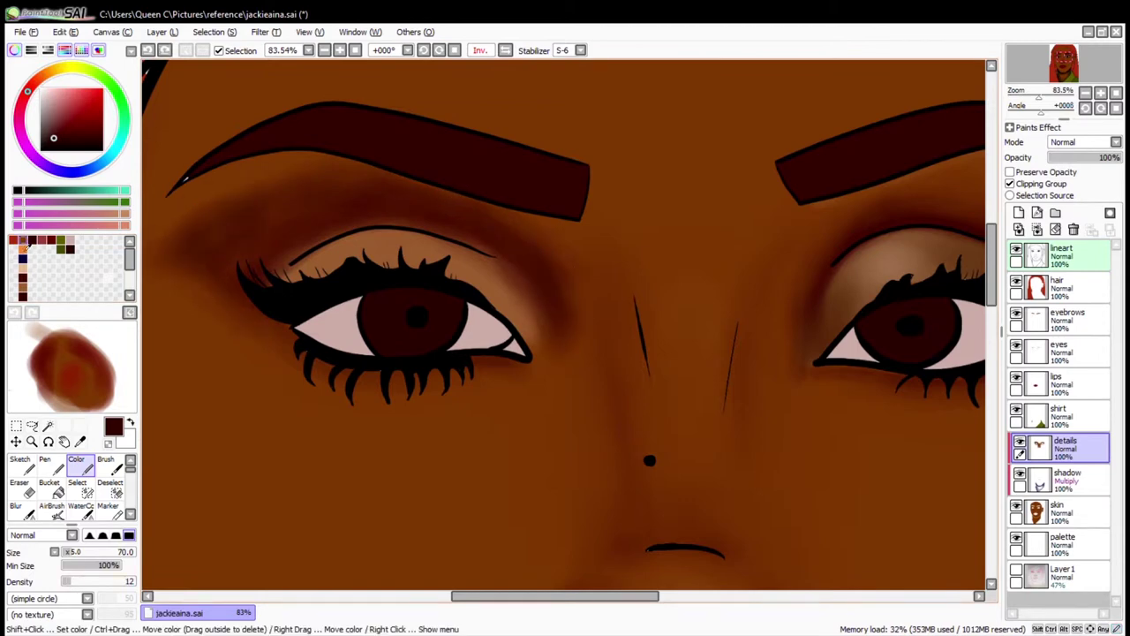
pyautogui.keyDown('alt'); pyautogui.click(207, 197); pyautogui.keyUp('alt')
pyautogui.click(19, 284)
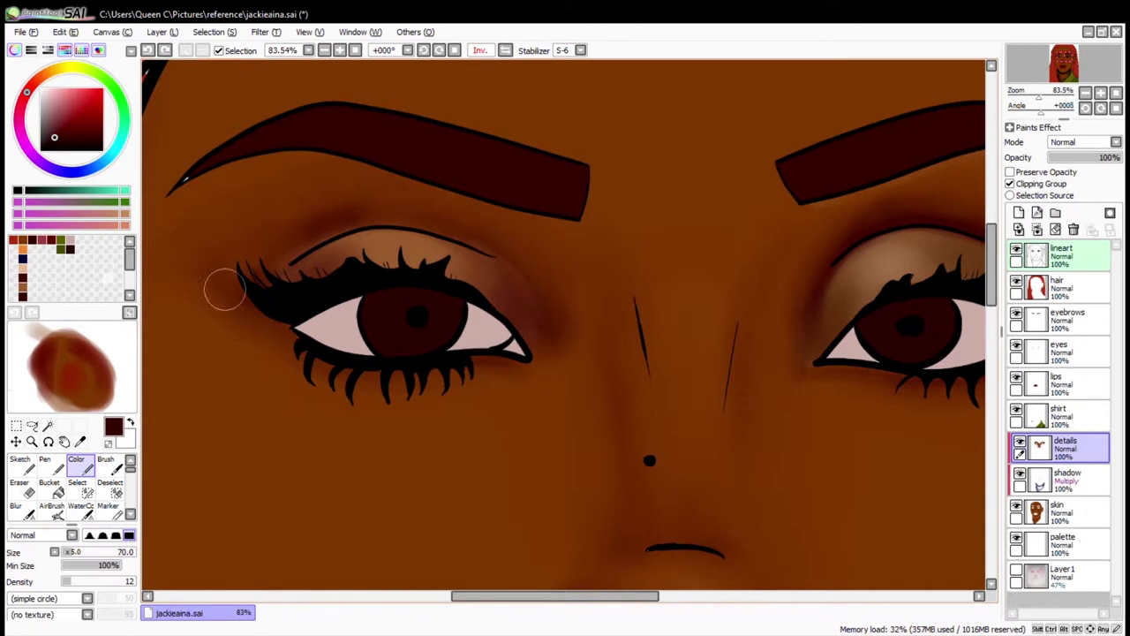
# Lighten the centre of the second eyelid and smooth the surrounding eye shadow with brown at size 40 and density 12
pyautogui.keyDown('alt'); pyautogui.click(262, 295); pyautogui.keyUp('alt')
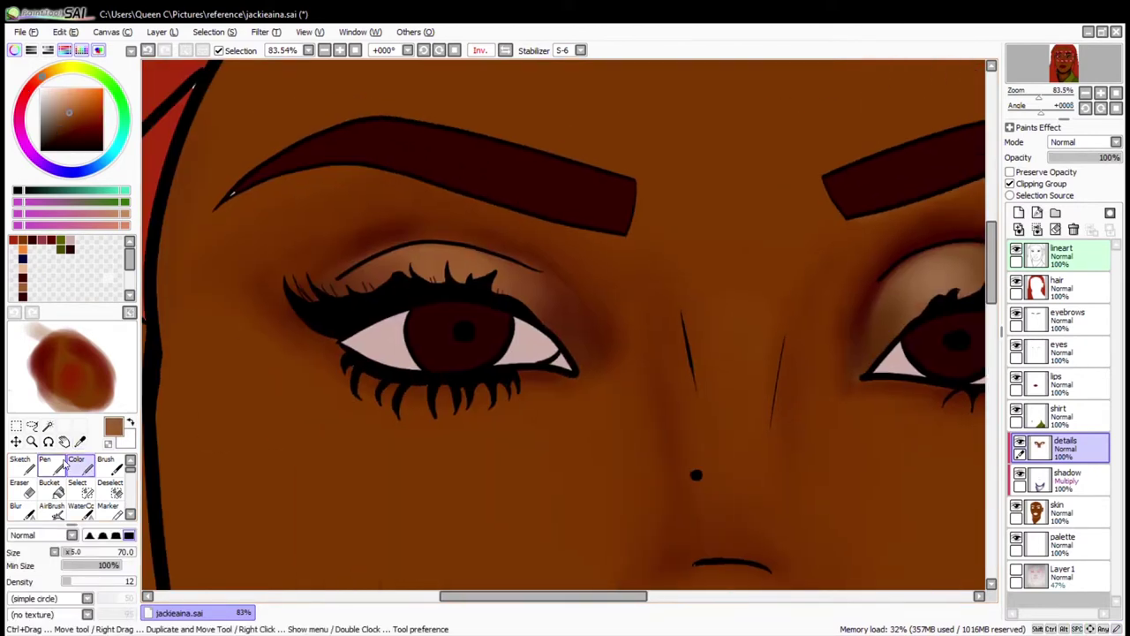
pyautogui.keyDown('alt'); pyautogui.click(437, 264); pyautogui.keyUp('alt')
pyautogui.moveTo(370, 402); pyautogui.dragTo(345, 418)
pyautogui.keyDown('alt'); pyautogui.click(453, 356); pyautogui.keyUp('alt')
pyautogui.keyDown('alt'); pyautogui.click(287, 363); pyautogui.keyUp('alt')
pyautogui.press('[')
pyautogui.press('[')
pyautogui.press('[')
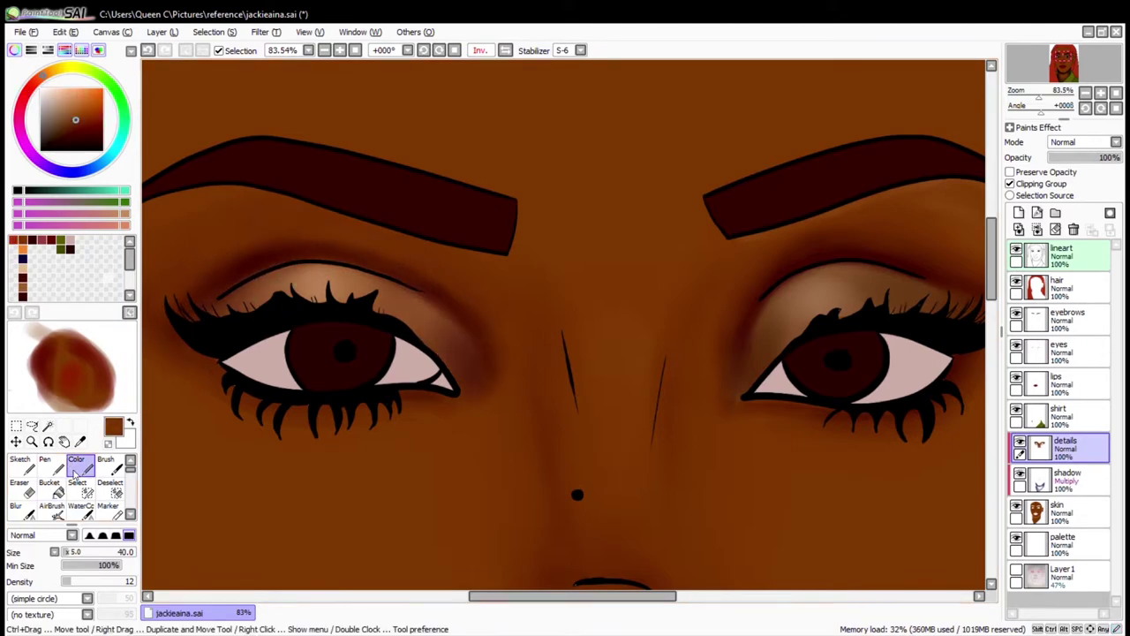
# Blend the crease shadow up toward the second eyebrow with brown at size 60 and density 26
pyautogui.press(']')
pyautogui.press(']')
pyautogui.press(']')
pyautogui.moveTo(260, 244); pyautogui.dragTo(328, 255)
pyautogui.keyDown('alt'); pyautogui.click(451, 245); pyautogui.keyUp('alt')
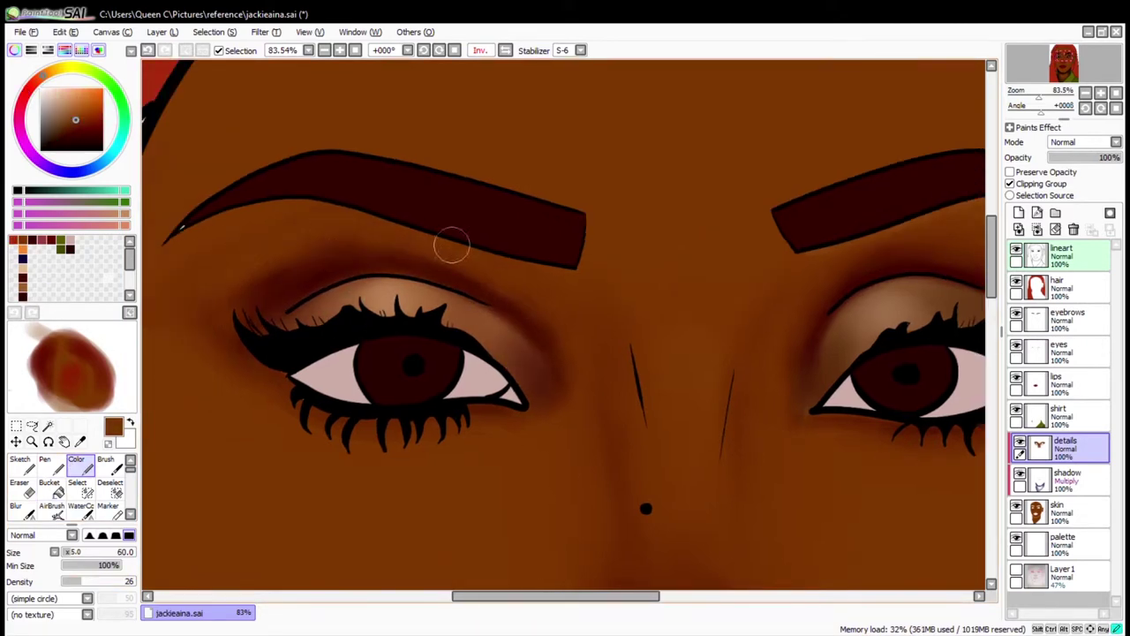
# Paint a peach highlight around the second eyebrow's tail and brow bone at size 60 and density 10
pyautogui.keyDown('alt'); pyautogui.click(286, 279); pyautogui.keyUp('alt')
pyautogui.press('[')
pyautogui.press('[')
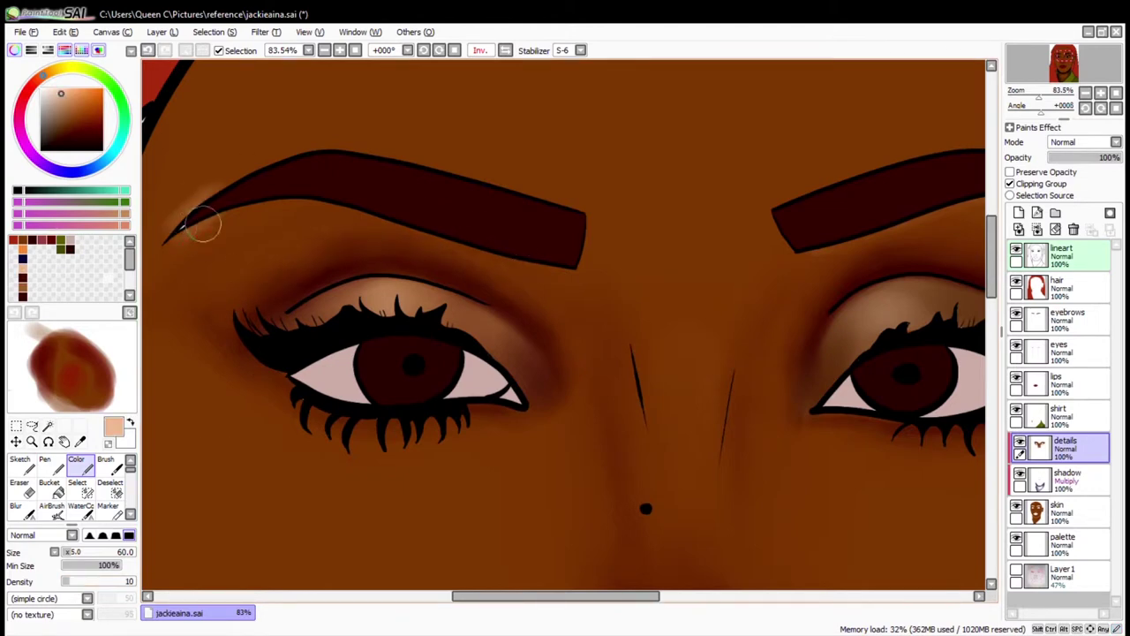
pyautogui.moveTo(399, 223); pyautogui.dragTo(565, 271)
pyautogui.moveTo(185, 260)
pyautogui.mouseDown()
pyautogui.moveTo(265, 221)
pyautogui.moveTo(187, 285)
pyautogui.mouseUp()
# Blend the second brow bone's highlight into the surrounding skin with brown at size 35 and density 10
pyautogui.keyDown('alt'); pyautogui.click(211, 283); pyautogui.keyUp('alt')
pyautogui.press(']')
pyautogui.press(']')
pyautogui.press(']')
pyautogui.moveTo(185, 238)
pyautogui.mouseDown()
pyautogui.moveTo(208, 281)
pyautogui.moveTo(262, 221)
pyautogui.moveTo(544, 272)
pyautogui.mouseUp()
pyautogui.scroll(-3, 269, 374)
# Paint soft peach highlights on both upper cheeks with the Color brush
pyautogui.click(31, 441)
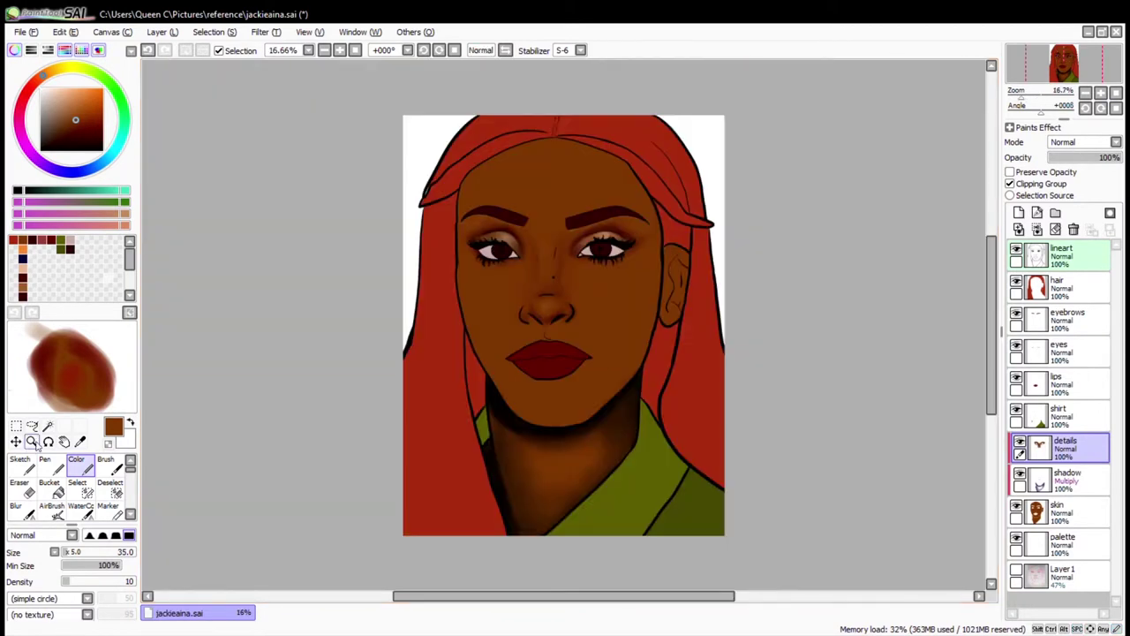
pyautogui.moveTo(361, 180); pyautogui.dragTo(774, 439)
pyautogui.click(76, 465)
pyautogui.moveTo(370, 247)
pyautogui.mouseDown()
pyautogui.moveTo(416, 315)
pyautogui.moveTo(353, 282)
pyautogui.mouseUp()
pyautogui.moveTo(670, 229)
pyautogui.mouseDown()
pyautogui.moveTo(680, 277)
pyautogui.moveTo(759, 239)
pyautogui.mouseUp()
# Shade the cheek hollow and face edge on the side without the ear with dark red
pyautogui.click(23, 297)
pyautogui.press('[')
pyautogui.press('[')
pyautogui.press('[')
pyautogui.moveTo(310, 189)
pyautogui.mouseDown()
pyautogui.moveTo(386, 379)
pyautogui.moveTo(397, 439)
pyautogui.mouseUp()
pyautogui.moveTo(331, 218); pyautogui.dragTo(375, 275)
# Blend the cheek highlight and hollow shadow into the skin with brown at size 120 and density 10
pyautogui.keyDown('alt'); pyautogui.click(379, 256); pyautogui.keyUp('alt')
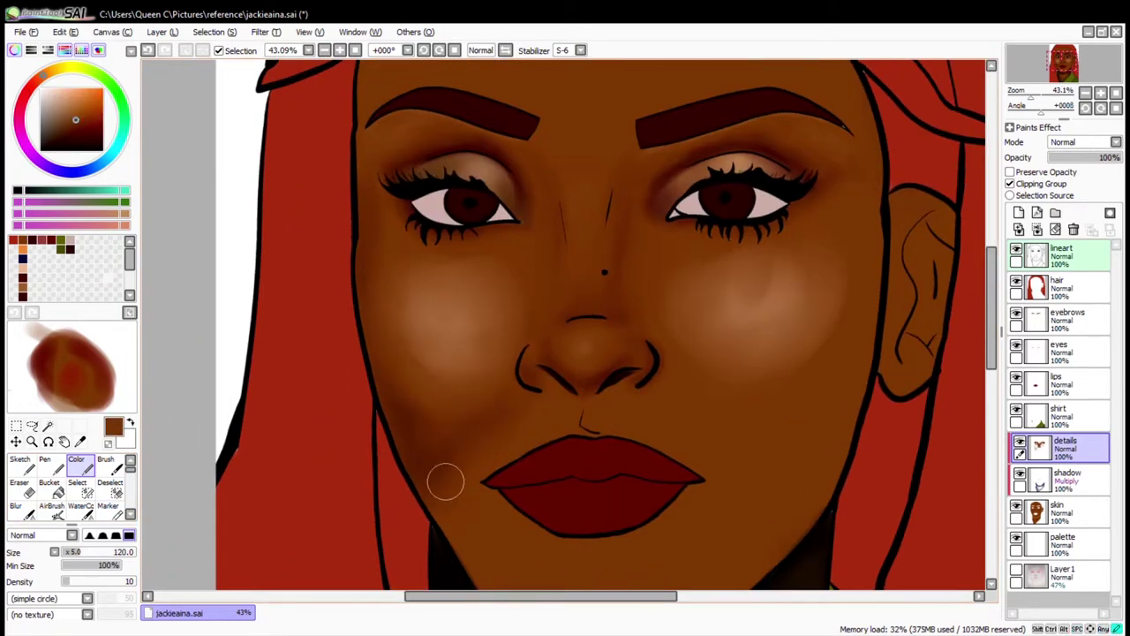
pyautogui.moveTo(386, 336); pyautogui.dragTo(434, 298)
pyautogui.moveTo(371, 411); pyautogui.dragTo(449, 469)
# Contour both sides of the lower face and jaw with dark red at size 300 and density 6
pyautogui.keyDown('alt'); pyautogui.click(552, 369); pyautogui.keyUp('alt')
pyautogui.press(']')
pyautogui.press(']')
pyautogui.press(']')
pyautogui.press(']')
pyautogui.keyDown('alt'); pyautogui.click(429, 339); pyautogui.keyUp('alt')
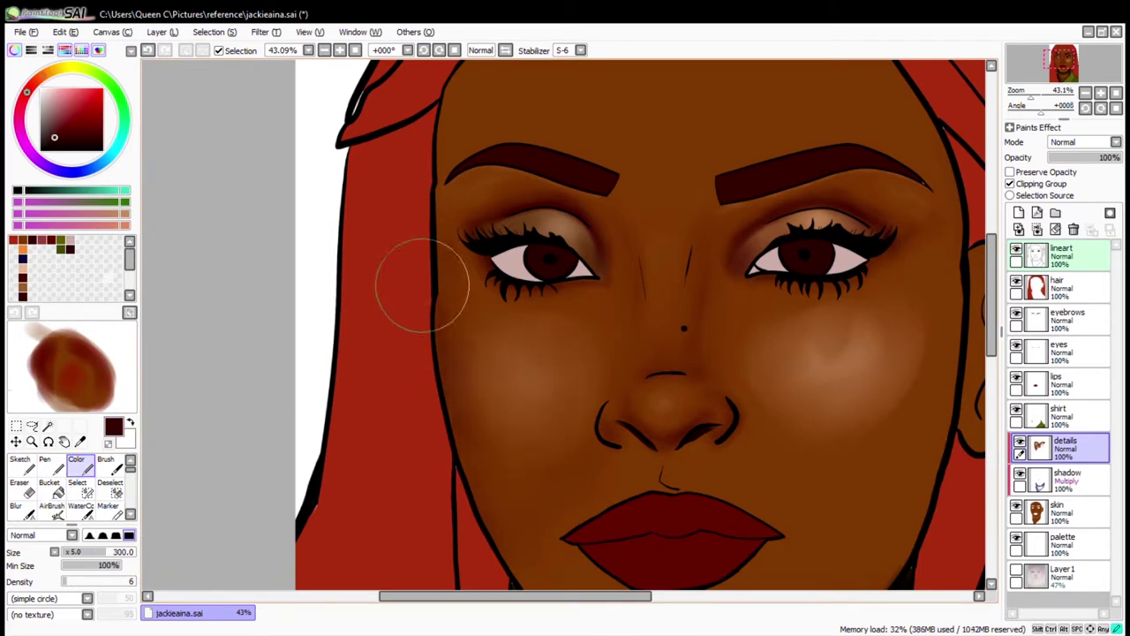
pyautogui.moveTo(459, 466); pyautogui.dragTo(394, 366)
pyautogui.moveTo(499, 442); pyautogui.dragTo(442, 325)
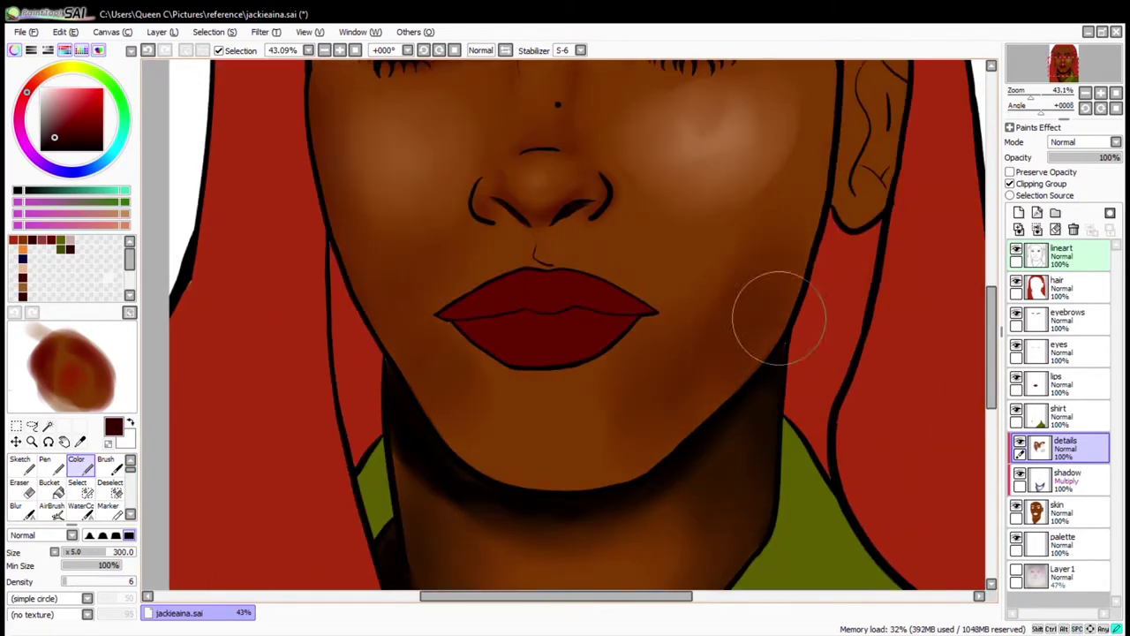
# Soften the contour on the cheek without the ear with brown at size 100 and density 6
pyautogui.scroll(5, 479, 436)
pyautogui.hscroll(-3, 479, 436)
pyautogui.keyDown('alt'); pyautogui.click(517, 323); pyautogui.keyUp('alt')
pyautogui.press('[')
pyautogui.press('[')
pyautogui.press('[')
pyautogui.press('[')
pyautogui.press('[')
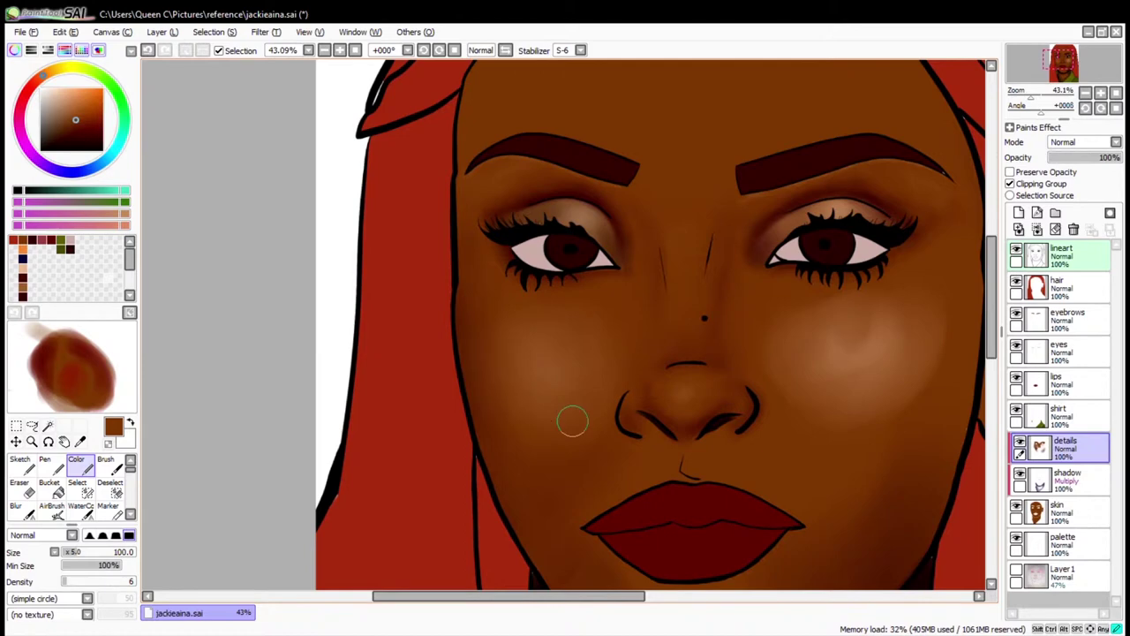
# Shade the forehead along the hairline and temples with dark red at size 350 and density 6, blending the edges with brown
pyautogui.scroll(4, 547, 380)
pyautogui.keyDown('alt'); pyautogui.click(518, 189); pyautogui.keyUp('alt')
pyautogui.press(']')
pyautogui.press(']')
pyautogui.press(']')
pyautogui.press(']')
pyautogui.press(']')
pyautogui.press(']')
pyautogui.press(']')
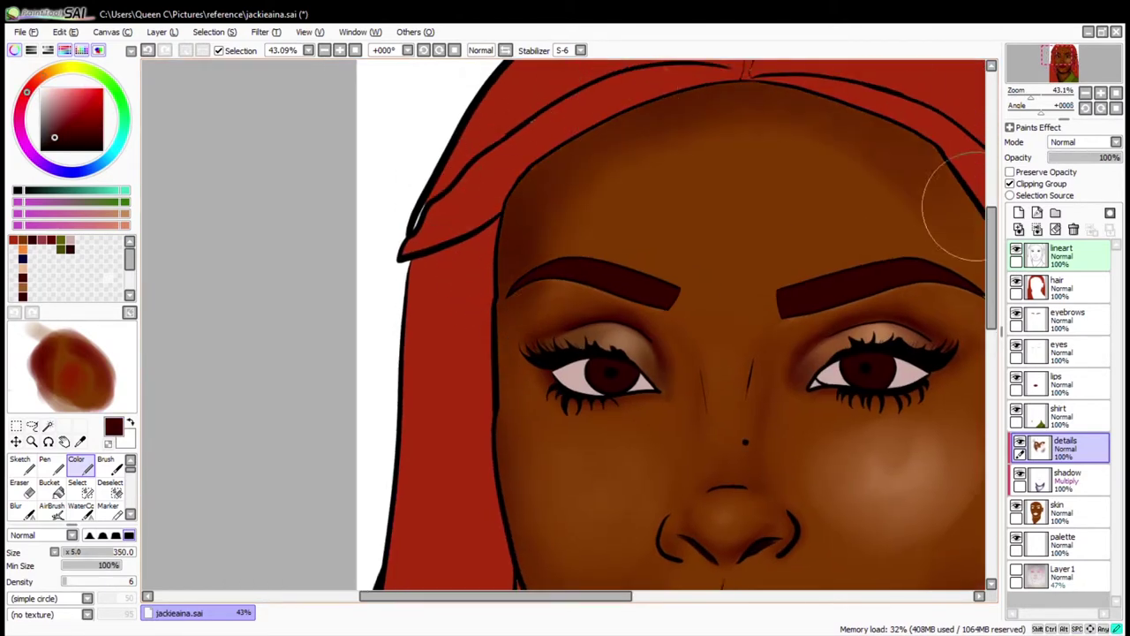
pyautogui.keyDown('alt'); pyautogui.click(739, 189); pyautogui.keyUp('alt')
pyautogui.hscroll(3, 429, 403)
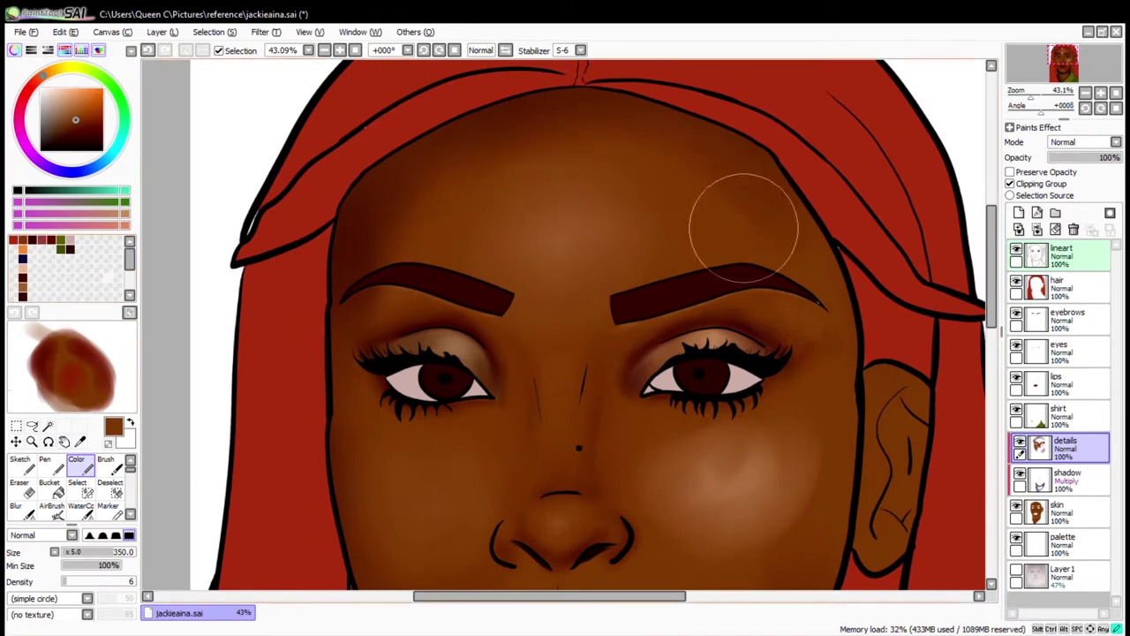
# Darken the side of the nose bridge with dark red at size 40 and density 6, blending it with brown at size 50
pyautogui.scroll(-3, 485, 234)
pyautogui.hscroll(-1, 485, 234)
pyautogui.keyDown('alt'); pyautogui.click(524, 252); pyautogui.keyUp('alt')
pyautogui.press('[')
pyautogui.press('[')
pyautogui.press('[')
pyautogui.press('[')
pyautogui.press('[')
pyautogui.press('[')
pyautogui.press('[')
pyautogui.press('[')
pyautogui.press('[')
pyautogui.press('[')
pyautogui.press('[')
pyautogui.press('[')
pyautogui.press('[')
pyautogui.press('[')
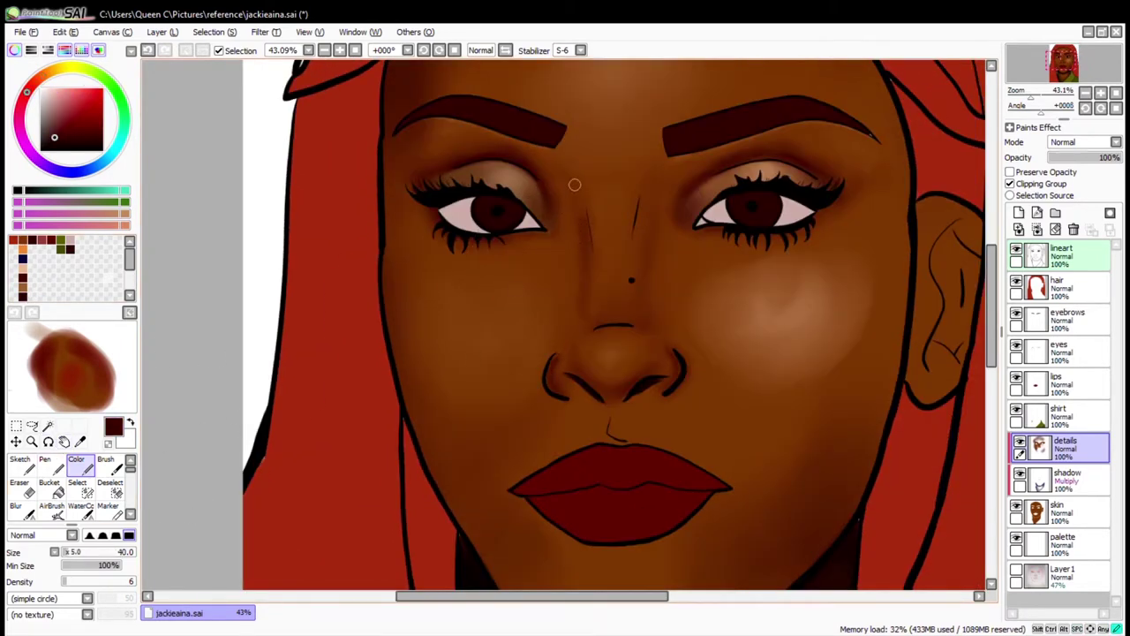
pyautogui.keyDown('alt'); pyautogui.click(545, 331); pyautogui.keyUp('alt')
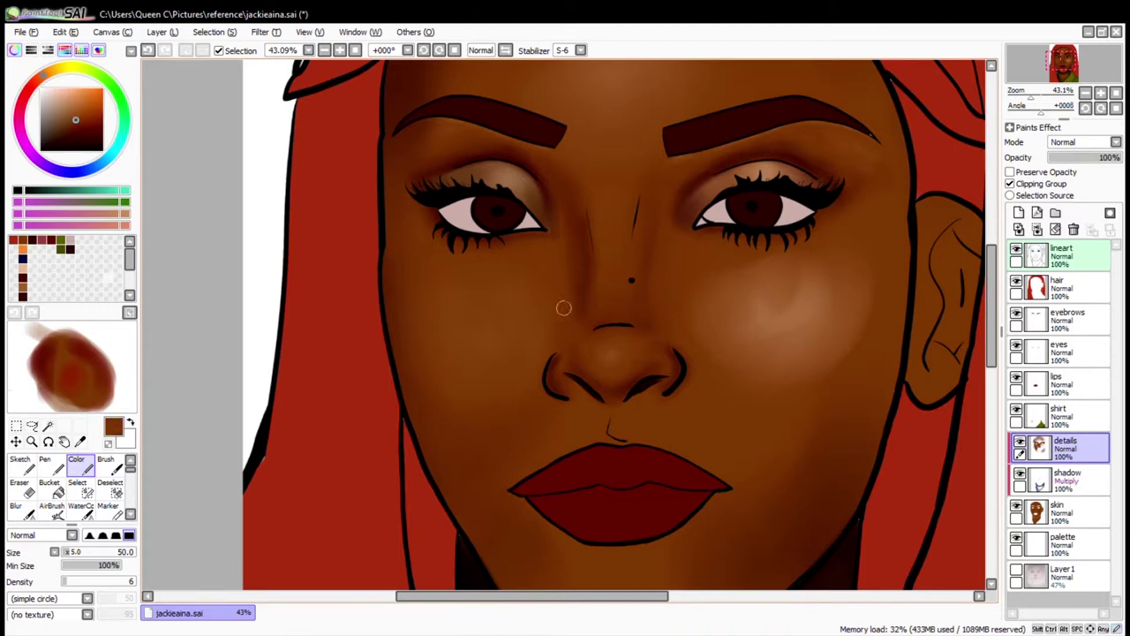
# Mirror the canvas view and shade the ear-side edge of the face with dark red, using size 30 and density 22 for the darkest line
pyautogui.scroll(-2, 1095, 73)
pyautogui.scroll(3, 477, 179)
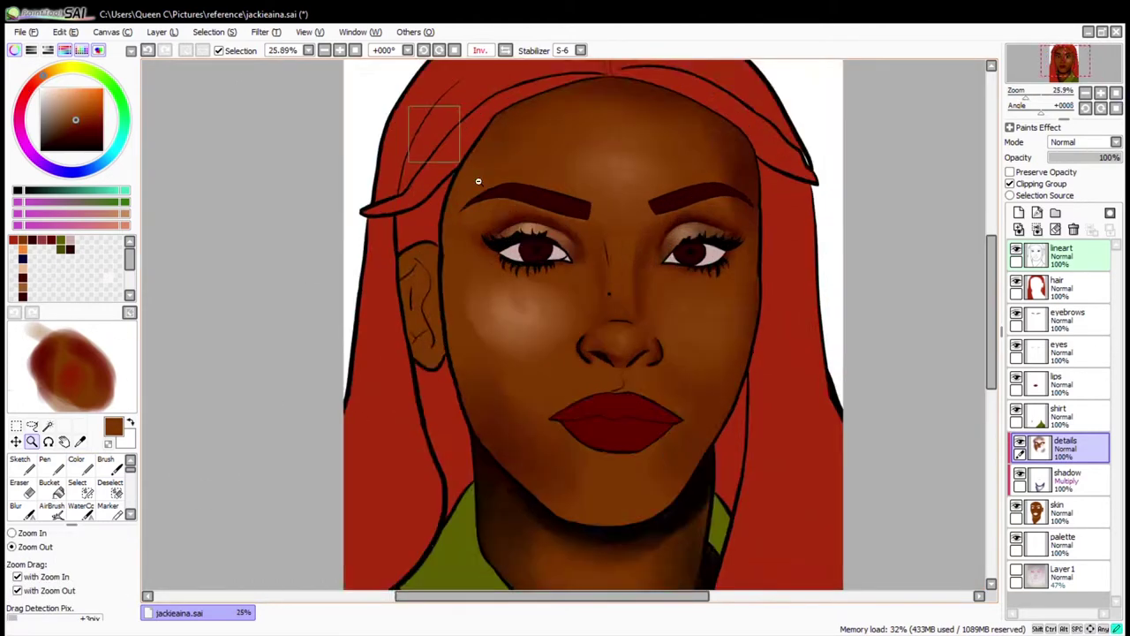
pyautogui.keyDown('alt'); pyautogui.click(461, 265); pyautogui.keyUp('alt')
pyautogui.scroll(-2, 468, 318)
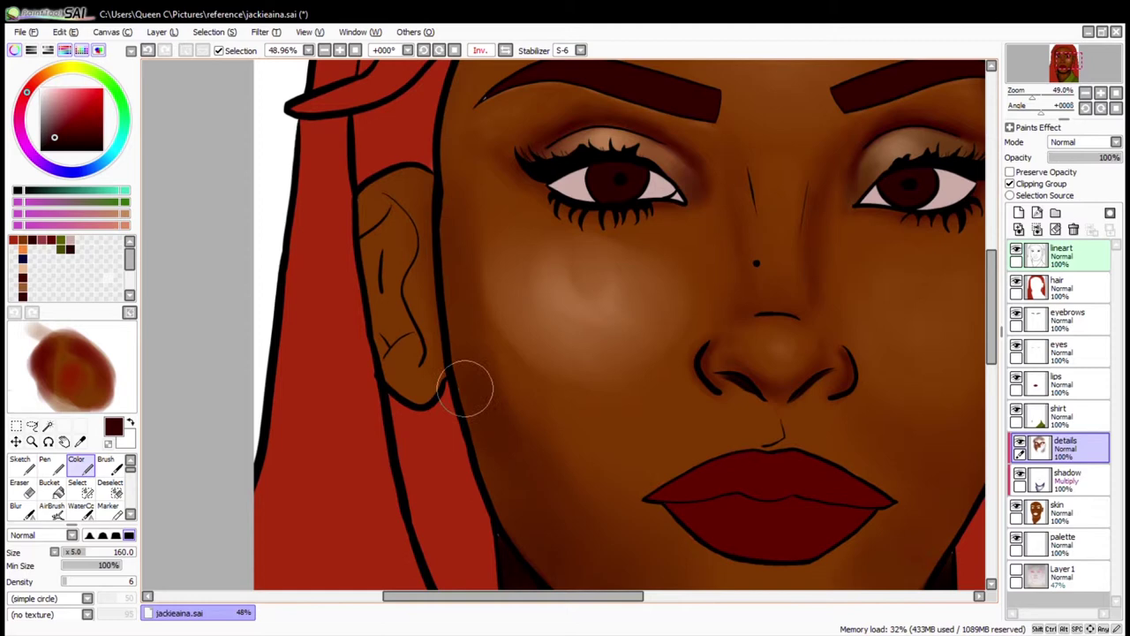
pyautogui.moveTo(446, 205); pyautogui.dragTo(458, 356)
pyautogui.scroll(2, 414, 187)
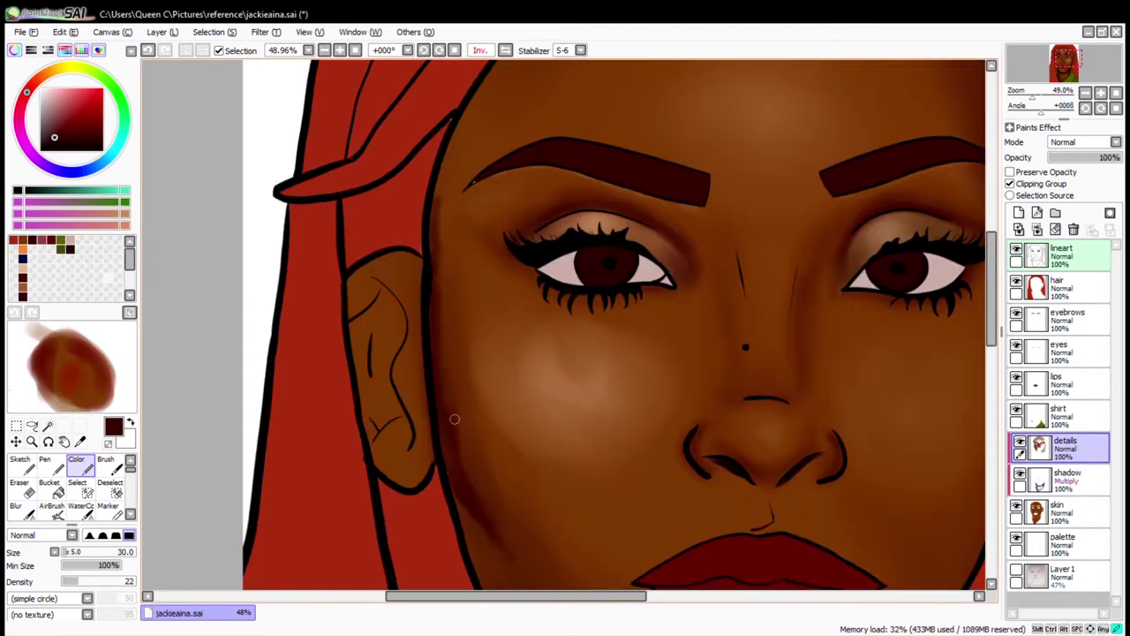
# Blend the ear-side edge shadow and cheek highlight into the skin with brown
pyautogui.keyDown('alt'); pyautogui.click(471, 303); pyautogui.keyUp('alt')
pyautogui.moveTo(446, 234)
pyautogui.mouseDown()
pyautogui.moveTo(455, 340)
pyautogui.moveTo(507, 522)
pyautogui.moveTo(645, 406)
pyautogui.moveTo(590, 433)
pyautogui.moveTo(613, 473)
pyautogui.mouseUp()
pyautogui.scroll(-4, 614, 472)
pyautogui.press('[')
pyautogui.press('[')
pyautogui.press('[')
pyautogui.press(']')
pyautogui.press(']')
pyautogui.press(']')
pyautogui.press(']')
pyautogui.press(']')
pyautogui.press(']')
# Shade the ear-side jaw edge with dark red at size 35 and density 7, blending it with brown at size 100
pyautogui.keyDown('alt'); pyautogui.click(473, 358); pyautogui.keyUp('alt')
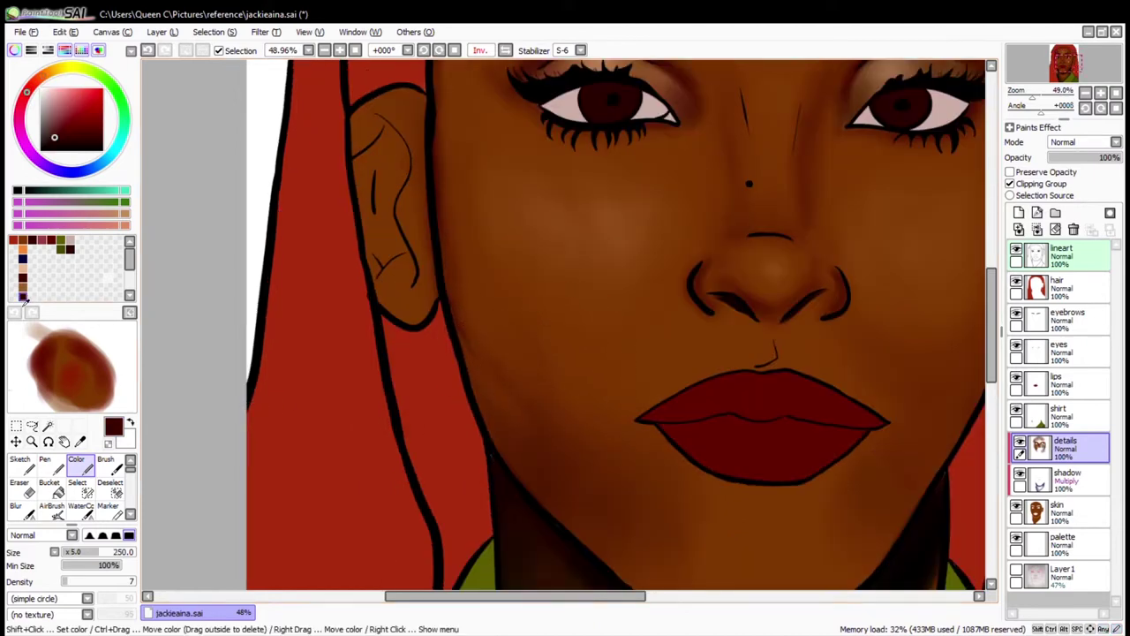
pyautogui.press('[')
pyautogui.press('[')
pyautogui.press('[')
pyautogui.press('[')
pyautogui.press('[')
pyautogui.press('[')
pyautogui.press('[')
pyautogui.scroll(-3, 442, 366)
pyautogui.hscroll(2, 441, 367)
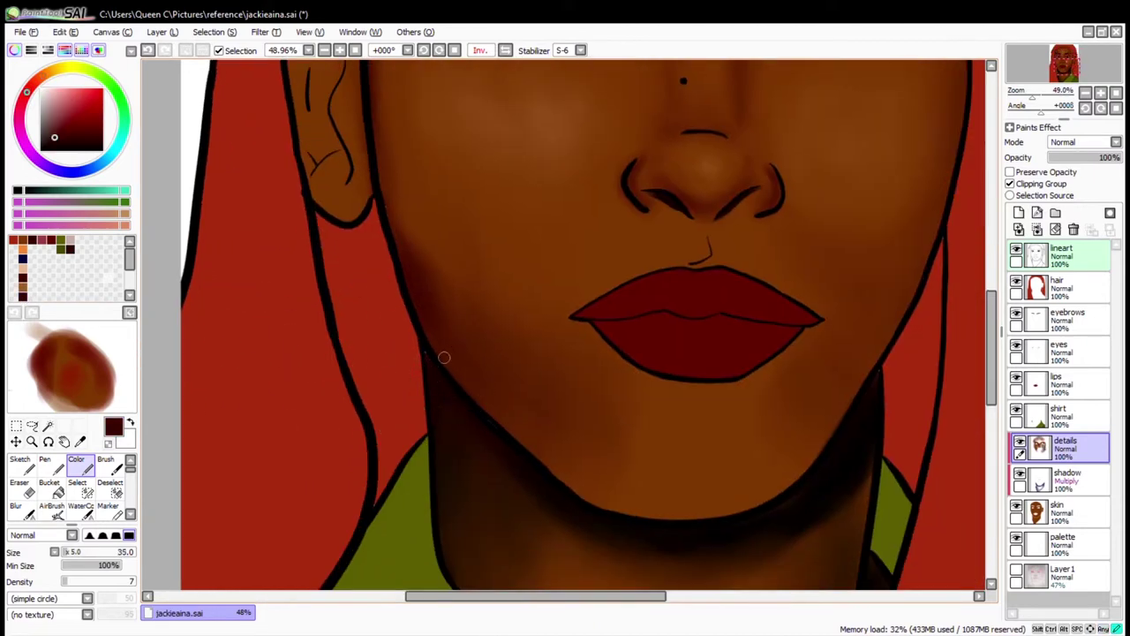
pyautogui.keyDown('alt'); pyautogui.click(486, 321); pyautogui.keyUp('alt')
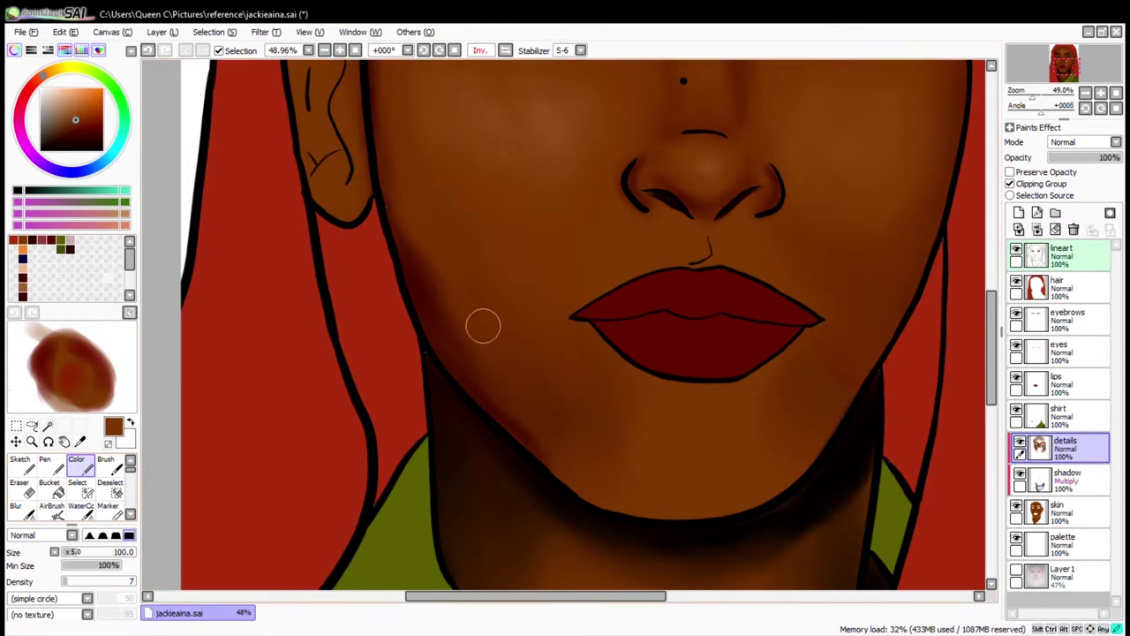
# Paint a peach highlight on the chin below the lips at density 7
pyautogui.click(44, 339)
pyautogui.moveTo(675, 419)
pyautogui.mouseDown()
pyautogui.moveTo(703, 472)
pyautogui.moveTo(697, 437)
pyautogui.mouseUp()
pyautogui.click(66, 371)
pyautogui.moveTo(697, 499); pyautogui.dragTo(605, 491)
# Blend the chin highlight into the skin with brown at size 300 and density 7
pyautogui.keyDown('alt'); pyautogui.click(650, 444); pyautogui.keyUp('alt')
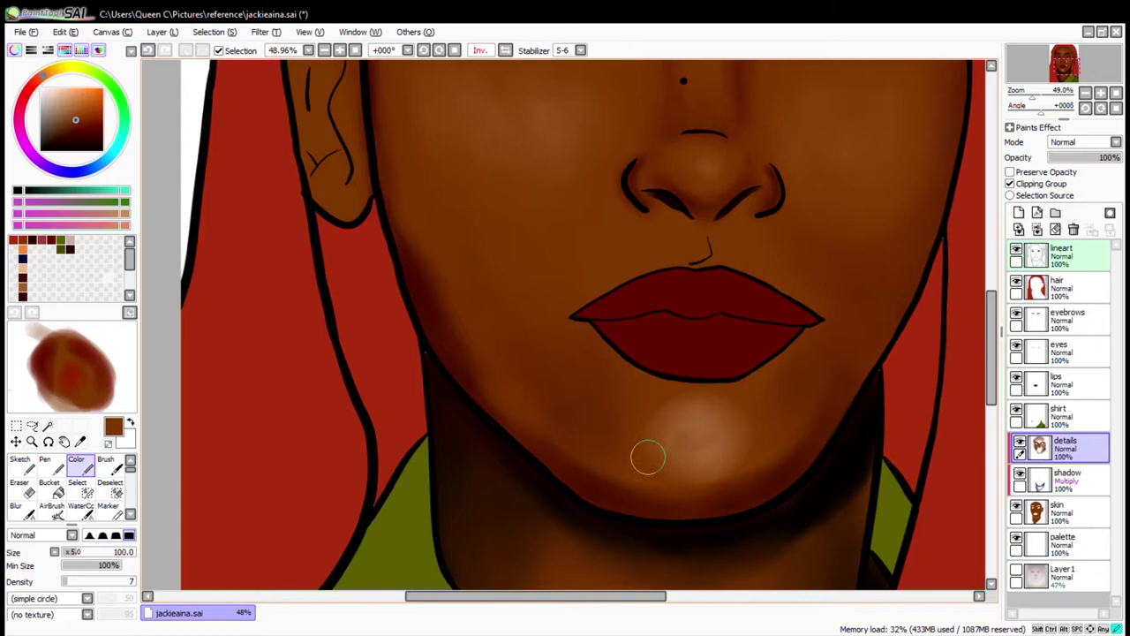
pyautogui.press(']')
pyautogui.press(']')
pyautogui.press(']')
pyautogui.press(']')
pyautogui.press(']')
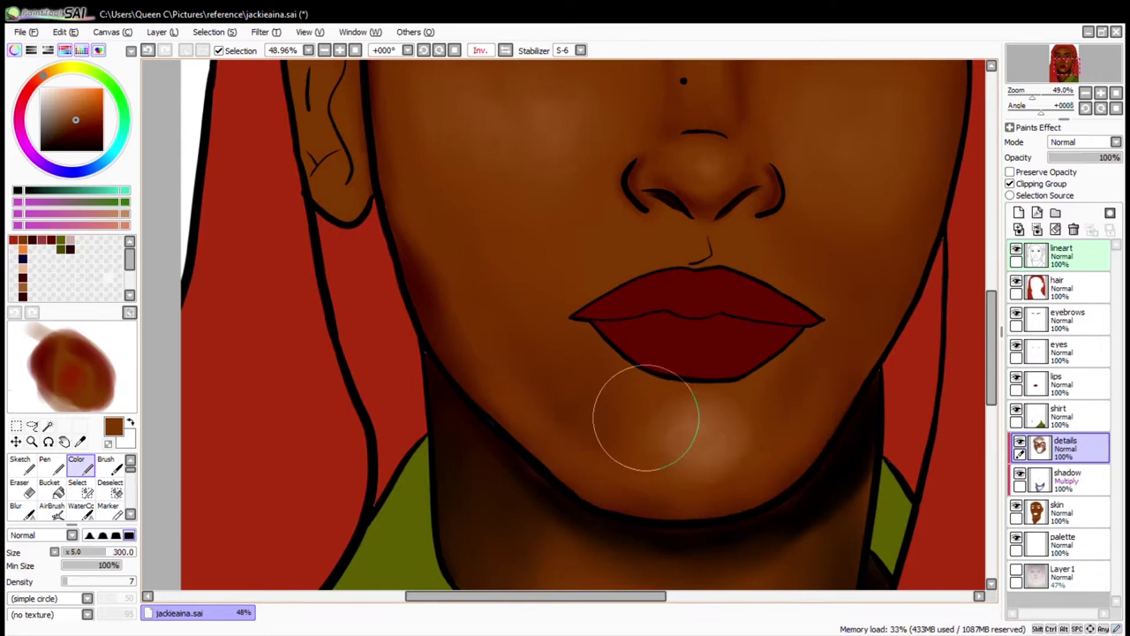
pyautogui.moveTo(643, 416); pyautogui.dragTo(747, 405)
pyautogui.press('[')
pyautogui.press('[')
# Add a Luminosity layer named highlights above details at 49% opacity and airbrush peach highlights on the face at size 500 and density 36
pyautogui.scroll(-1, 454, 303)
pyautogui.click(1110, 104)
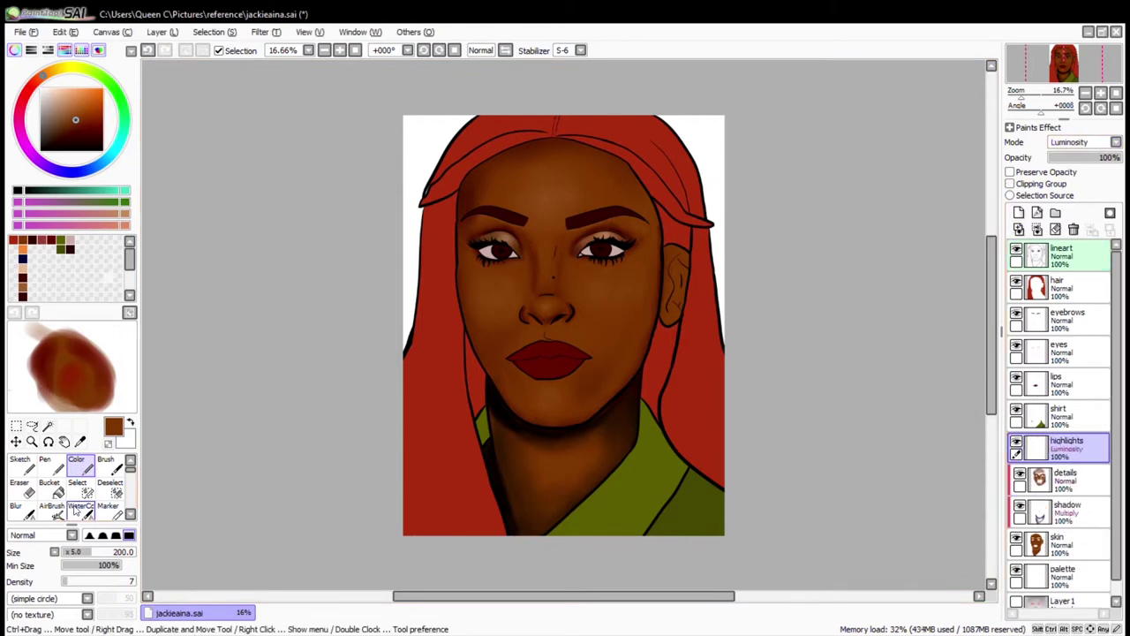
pyautogui.click(51, 509)
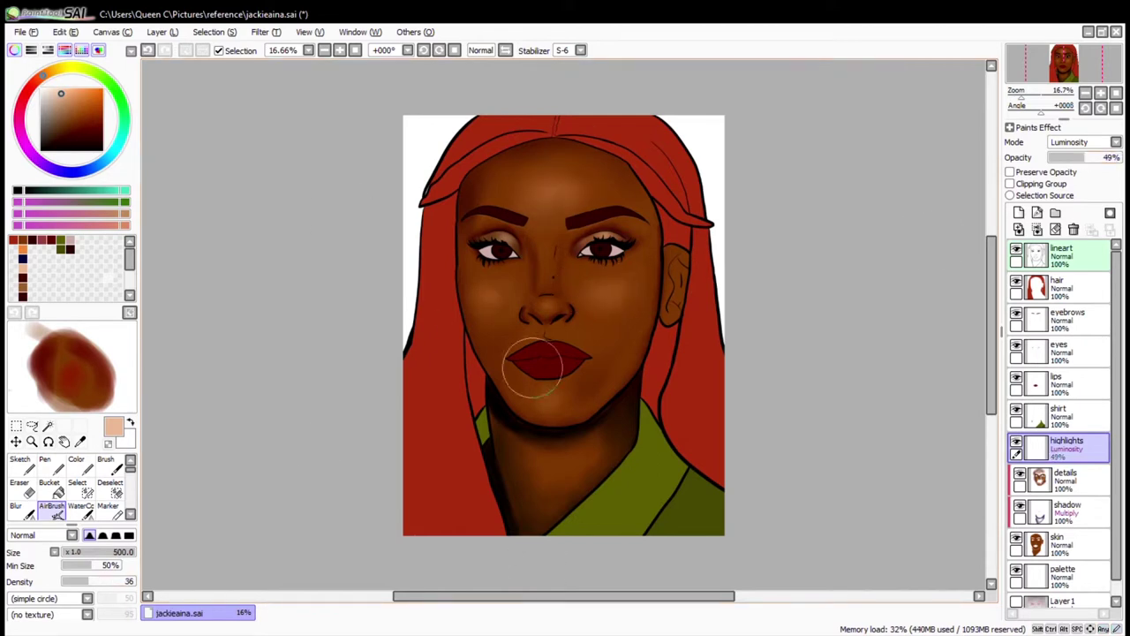
# Shade the ear's inner folds on the details layer with dark red at density 7
pyautogui.scroll(5, 459, 236)
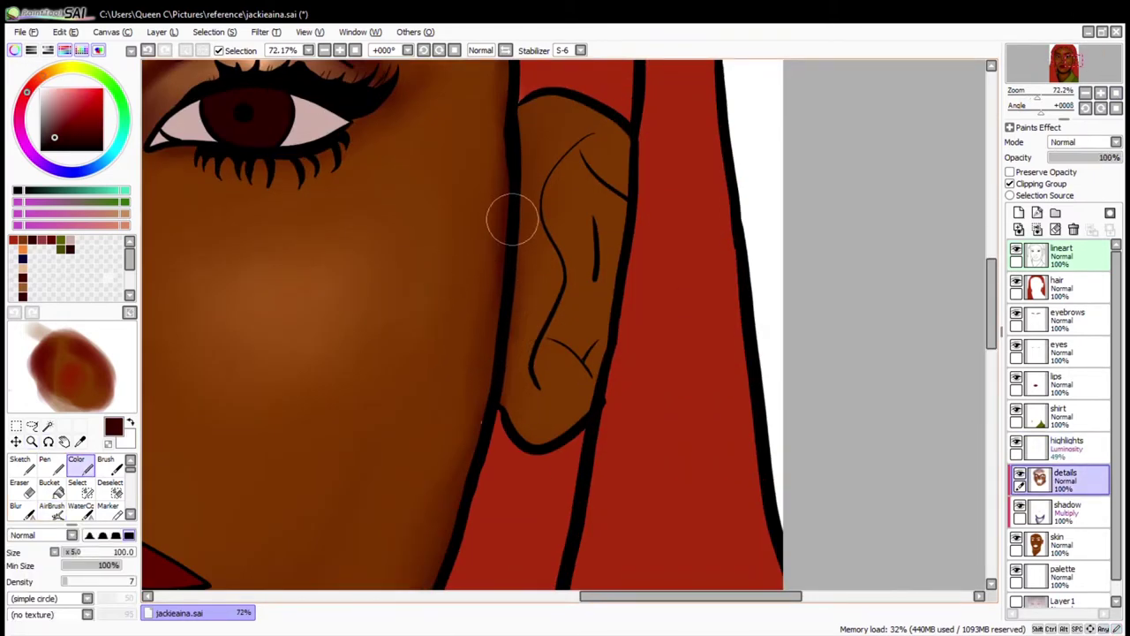
pyautogui.moveTo(547, 159)
pyautogui.mouseDown()
pyautogui.moveTo(569, 116)
pyautogui.moveTo(522, 173)
pyautogui.moveTo(533, 251)
pyautogui.moveTo(509, 364)
pyautogui.moveTo(533, 333)
pyautogui.moveTo(528, 166)
pyautogui.moveTo(557, 129)
pyautogui.moveTo(532, 288)
pyautogui.moveTo(600, 184)
pyautogui.mouseUp()
pyautogui.press('[')
pyautogui.press('[')
pyautogui.press('[')
pyautogui.moveTo(588, 332)
pyautogui.mouseDown()
pyautogui.moveTo(589, 292)
pyautogui.moveTo(536, 186)
pyautogui.moveTo(587, 322)
pyautogui.moveTo(544, 361)
pyautogui.mouseUp()
# Blend the ear's shadows into the skin with brown at size 35 and density 7
pyautogui.keyDown('alt'); pyautogui.click(371, 275); pyautogui.keyUp('alt')
pyautogui.moveTo(554, 246); pyautogui.dragTo(556, 200)
pyautogui.keyDown('alt'); pyautogui.click(541, 110); pyautogui.keyUp('alt')
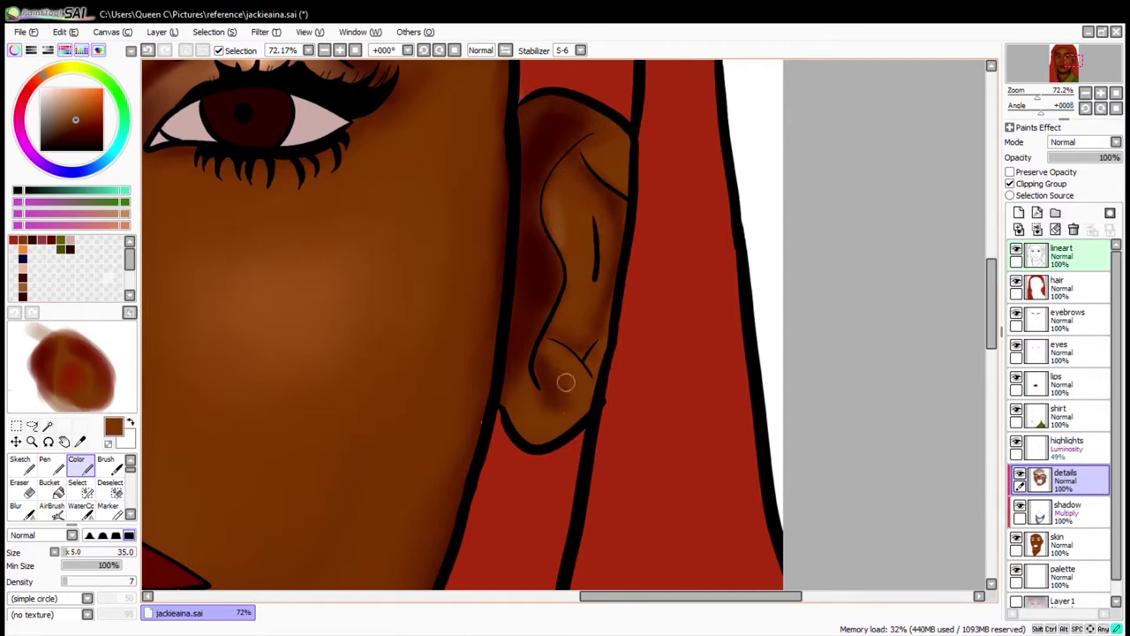
# Deepen the ear's creases with dark red at size 20 and density 7, and highlight its rim and lobe with peach
pyautogui.keyDown('alt'); pyautogui.click(589, 361); pyautogui.keyUp('alt')
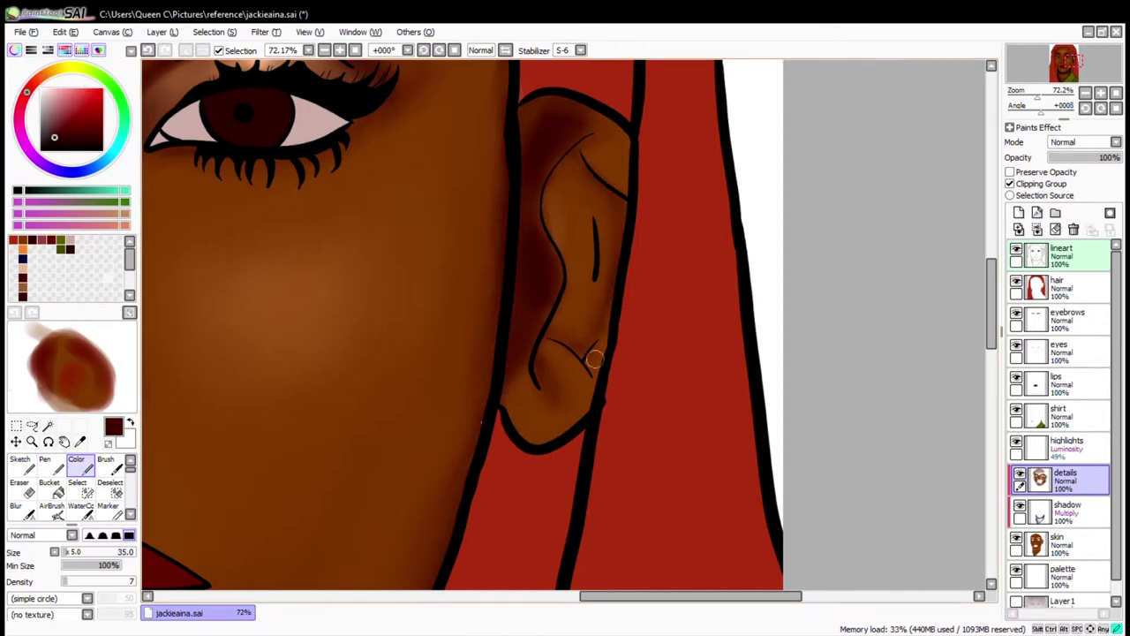
pyautogui.keyDown('alt'); pyautogui.click(533, 116); pyautogui.keyUp('alt')
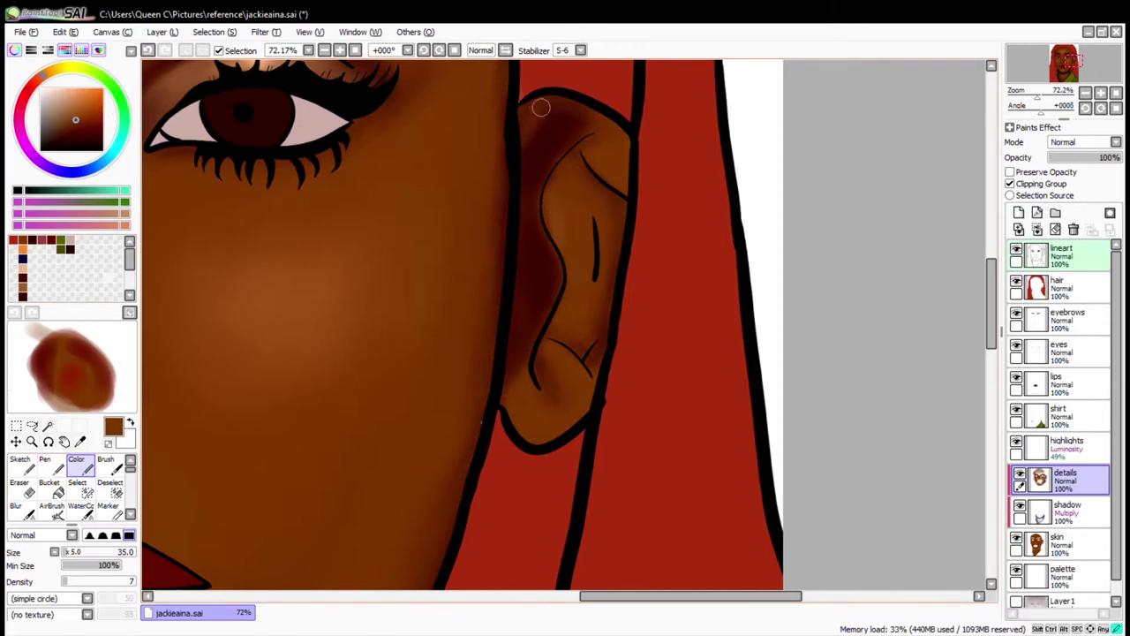
pyautogui.keyDown('alt'); pyautogui.click(508, 422); pyautogui.keyUp('alt')
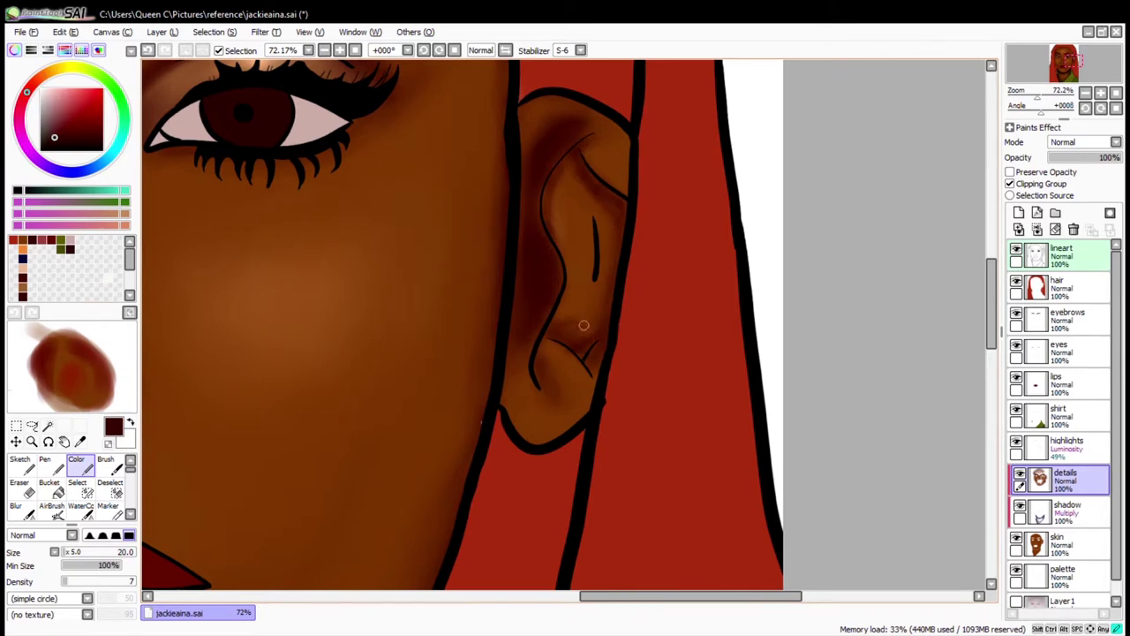
pyautogui.keyDown('alt'); pyautogui.click(536, 135); pyautogui.keyUp('alt')
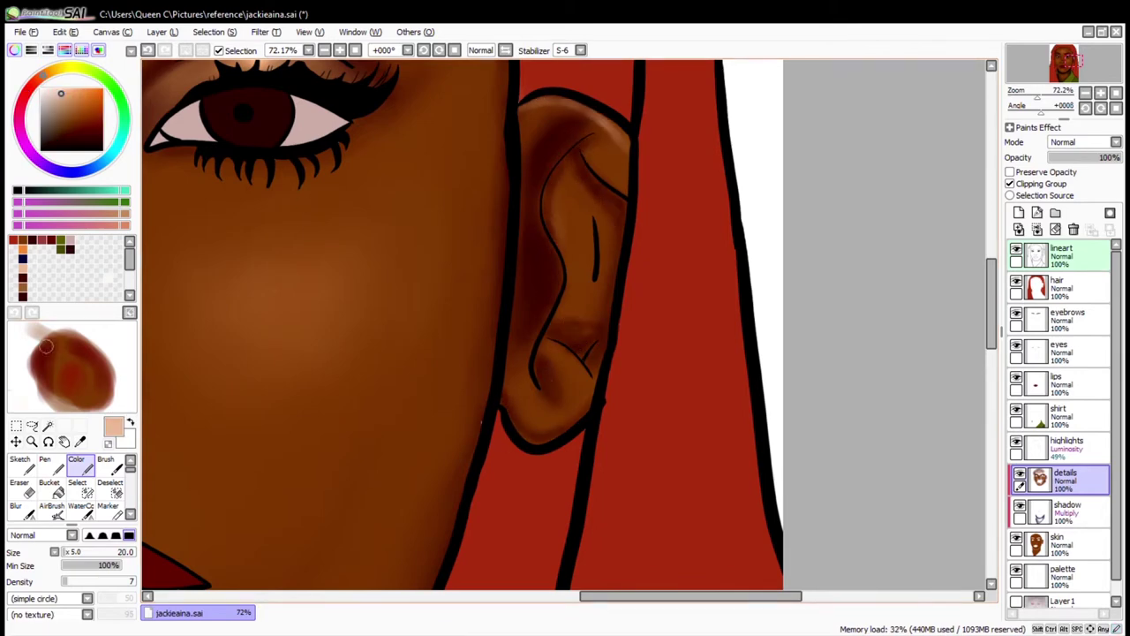
# Strengthen the contour along the cheeks, temples and jaw with dark red at size 160 and density 7
pyautogui.press(']')
pyautogui.press(']')
pyautogui.press(']')
pyautogui.press(']')
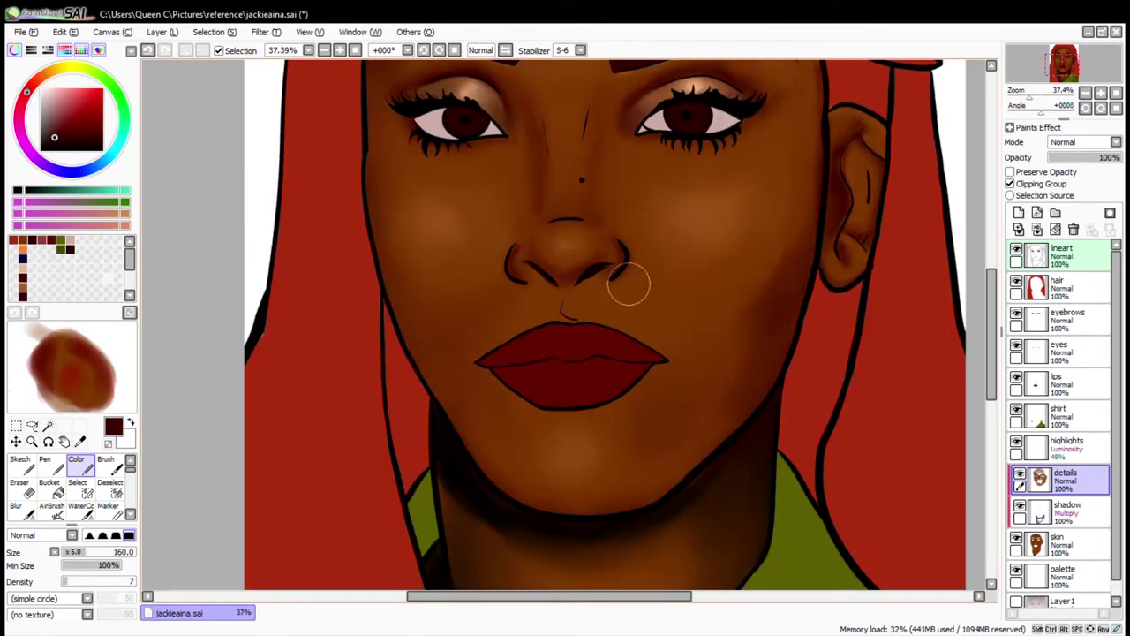
pyautogui.scroll(3, 774, 278)
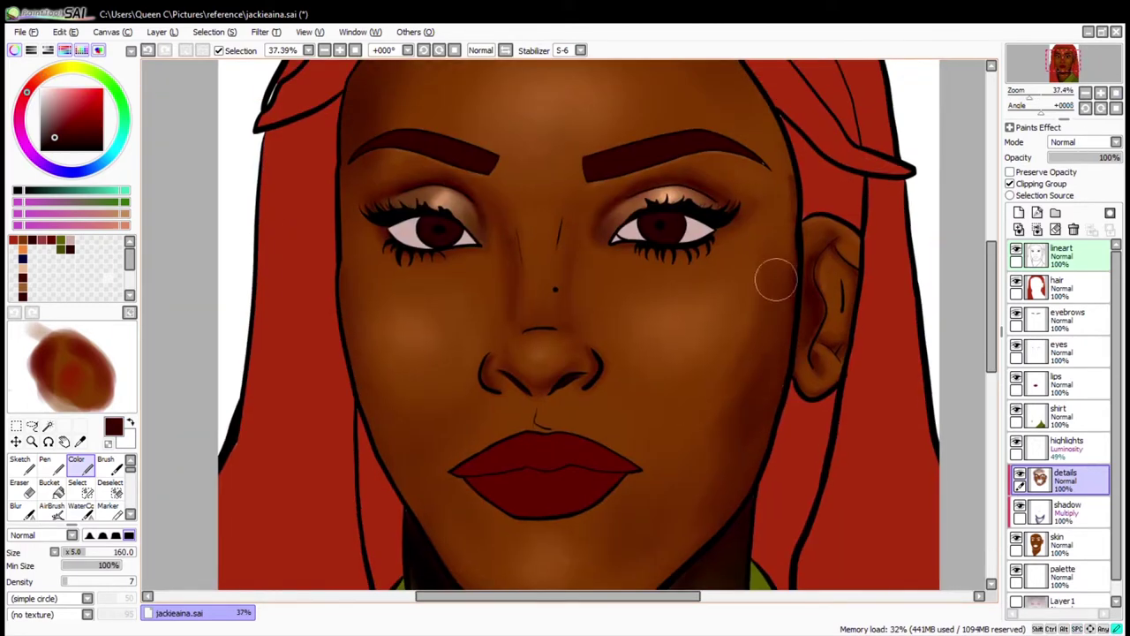
pyautogui.scroll(4, 789, 270)
pyautogui.scroll(-5, 817, 380)
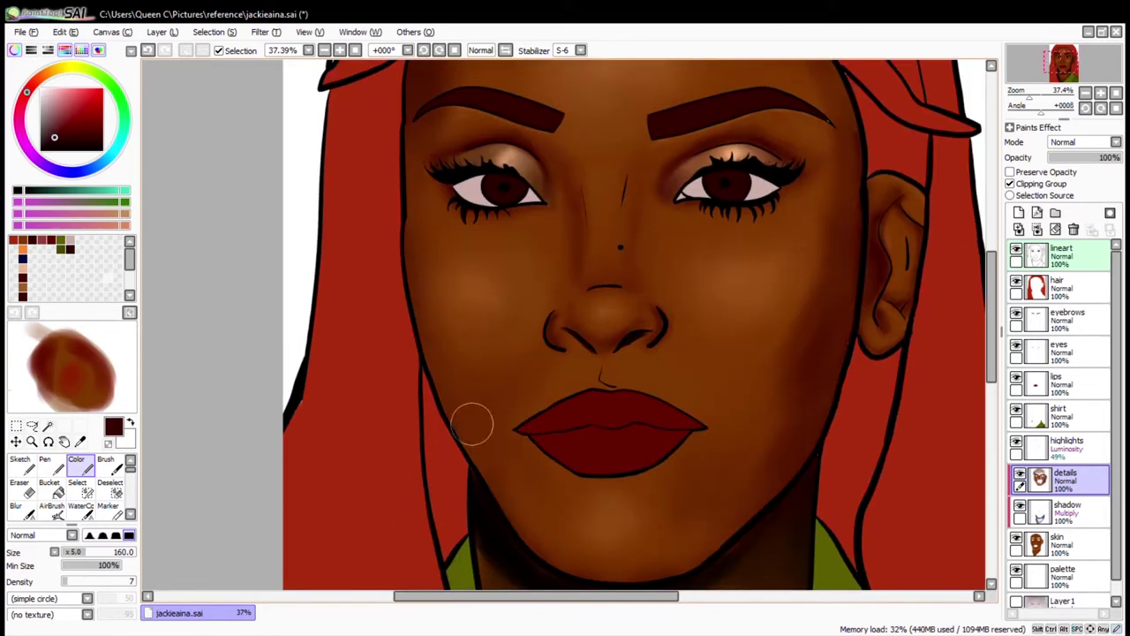
pyautogui.keyDown('alt'); pyautogui.click(706, 353); pyautogui.keyUp('alt')
pyautogui.scroll(-3, 848, 185)
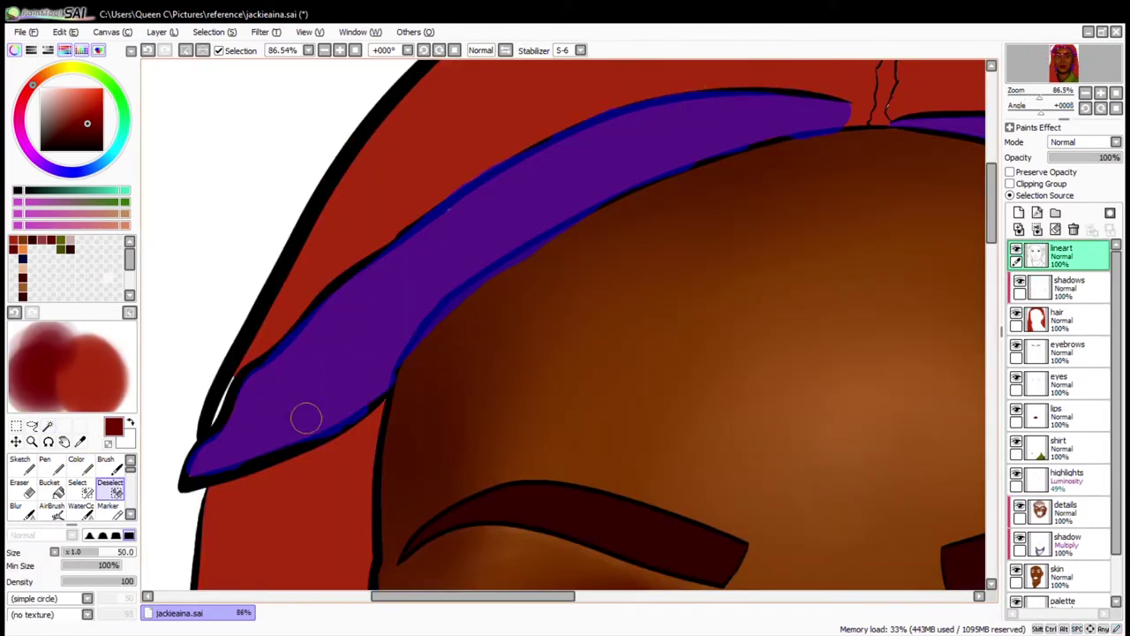
# Extend the lineart selection over the hair shadow areas on both sides of the parting and along the hairline with the Select pen
pyautogui.click(78, 487)
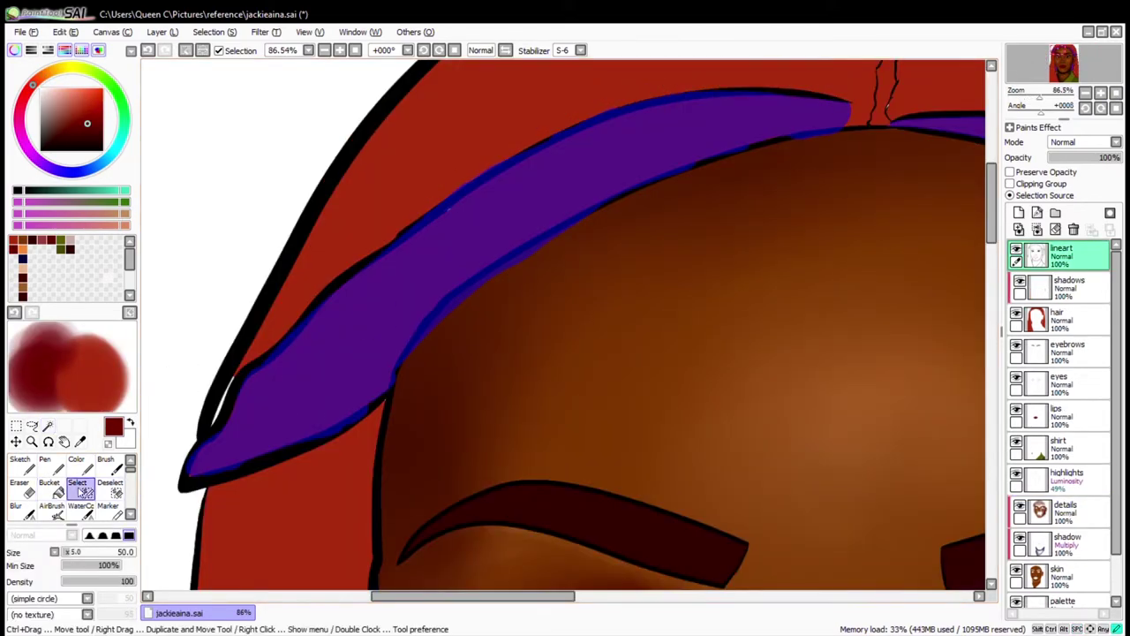
pyautogui.scroll(2, 530, 353)
pyautogui.moveTo(820, 228)
pyautogui.mouseDown()
pyautogui.moveTo(664, 263)
pyautogui.moveTo(802, 259)
pyautogui.moveTo(530, 295)
pyautogui.mouseUp()
pyautogui.moveTo(538, 225)
pyautogui.mouseDown()
pyautogui.moveTo(628, 243)
pyautogui.moveTo(752, 305)
pyautogui.moveTo(654, 294)
pyautogui.moveTo(535, 256)
pyautogui.moveTo(515, 312)
pyautogui.moveTo(587, 300)
pyautogui.mouseUp()
# Fill the selected hair areas with dark red on the shadows layer at size 500 and density 100, and deselect
pyautogui.click(1063, 287)
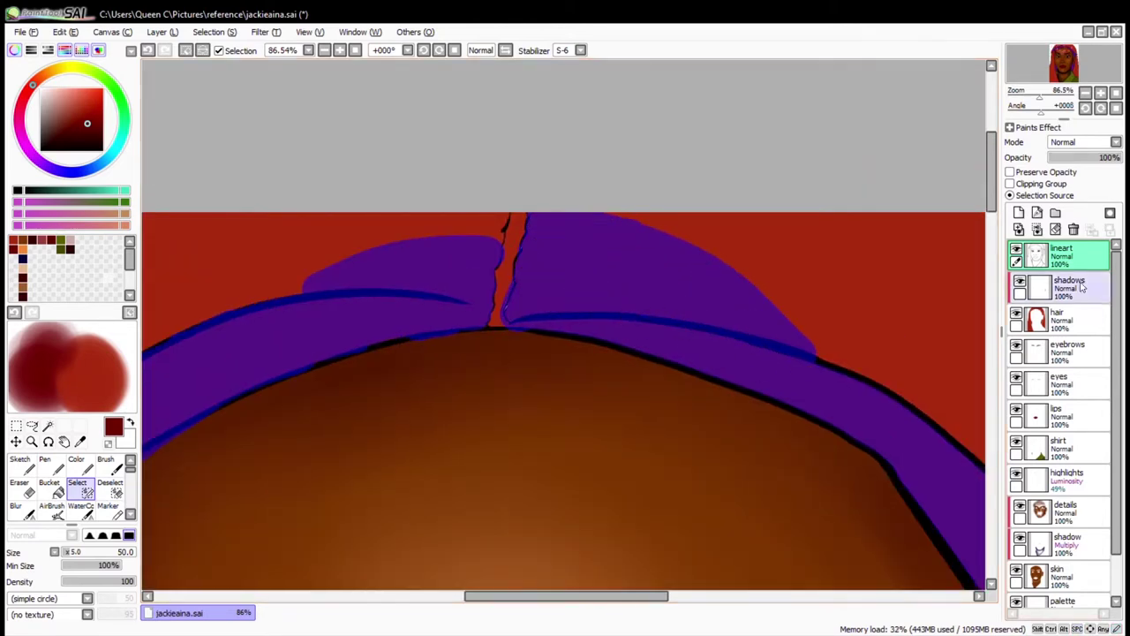
pyautogui.hotkey('ctrl', '-')
pyautogui.click(76, 459)
pyautogui.moveTo(448, 442); pyautogui.dragTo(723, 214)
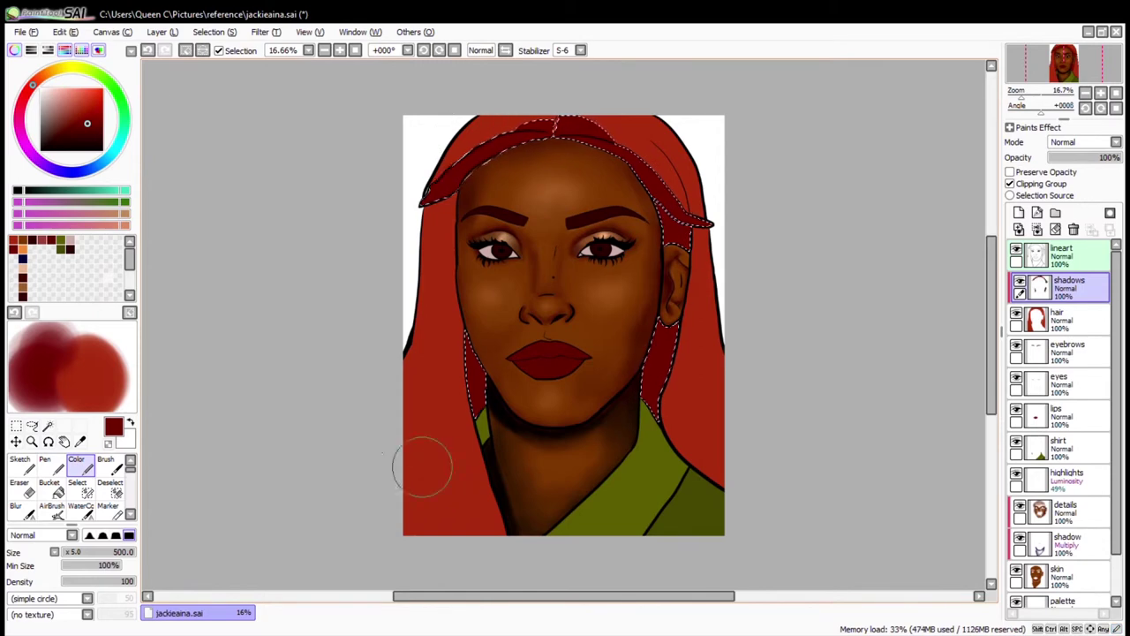
pyautogui.hotkey('ctrl', 'd')
# Paint dark red shadow strands on the hair lock beside the collar and neck at size 35
pyautogui.click(32, 441)
pyautogui.moveTo(512, 263)
pyautogui.mouseDown()
pyautogui.moveTo(610, 270)
pyautogui.moveTo(600, 285)
pyautogui.mouseUp()
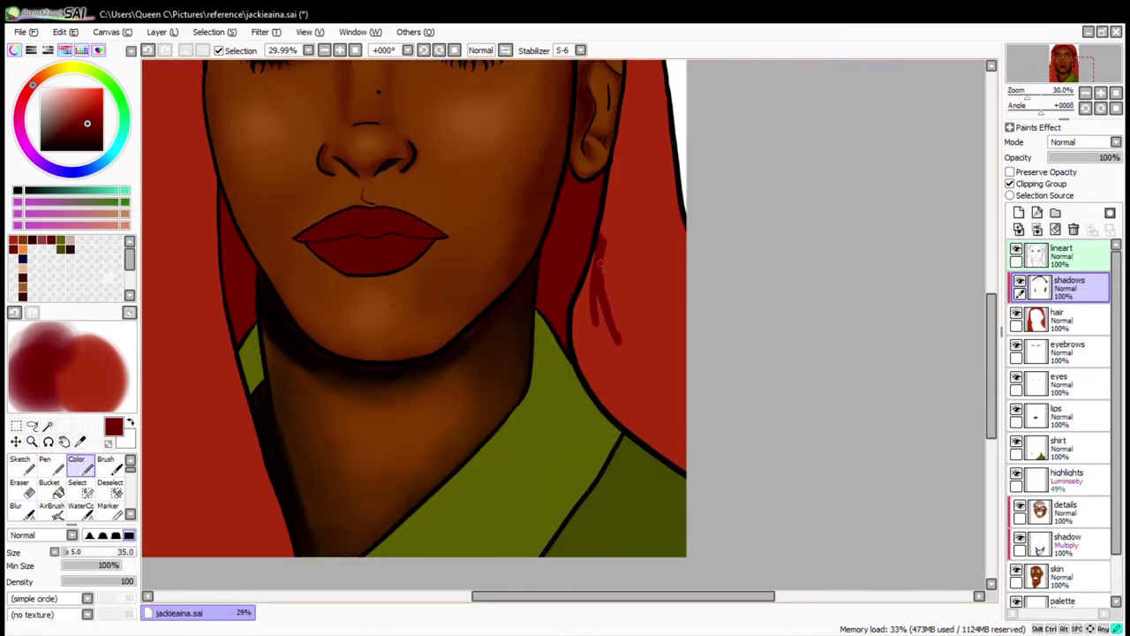
pyautogui.moveTo(581, 357); pyautogui.dragTo(636, 424)
pyautogui.moveTo(609, 322); pyautogui.dragTo(609, 362)
# Shade the length of the lock from the ear down to the shoulder with long dark red strokes along its edges
pyautogui.click(50, 486)
pyautogui.click(76, 459)
pyautogui.scroll(4, 126, 446)
pyautogui.moveTo(618, 211); pyautogui.dragTo(640, 548)
pyautogui.moveTo(607, 317); pyautogui.dragTo(640, 587)
pyautogui.moveTo(609, 210)
pyautogui.mouseDown()
pyautogui.moveTo(618, 381)
pyautogui.moveTo(645, 459)
pyautogui.mouseUp()
# Blend the lock's dark strands with the base hair red at sizes 70 and 120 and density 31
pyautogui.click(10, 239)
pyautogui.scroll(-2, 590, 534)
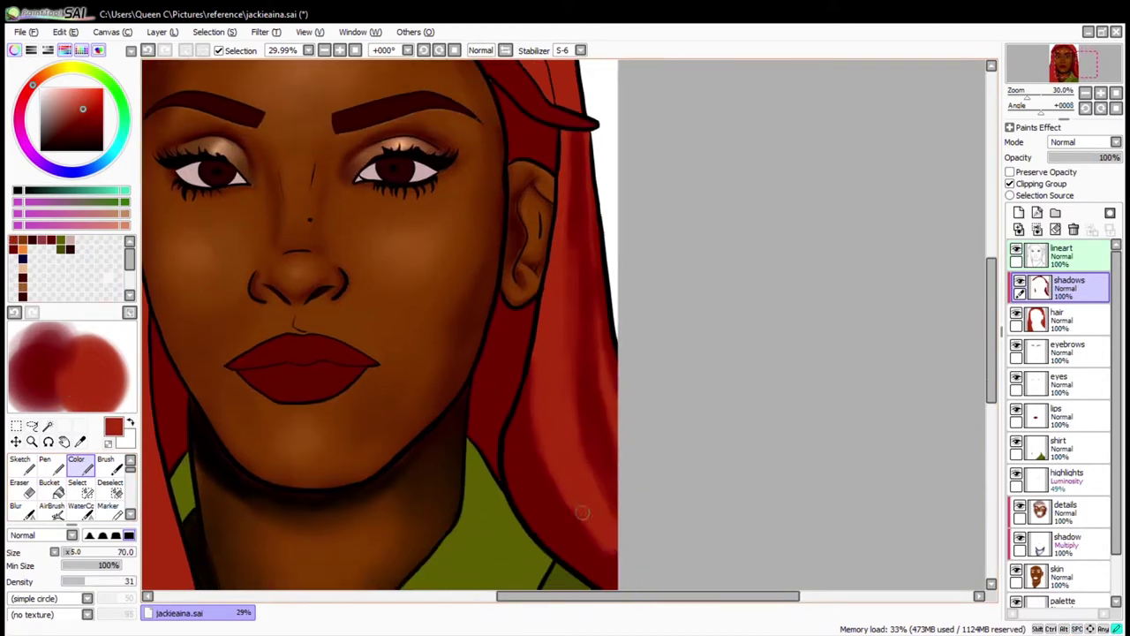
pyautogui.scroll(-2, 593, 322)
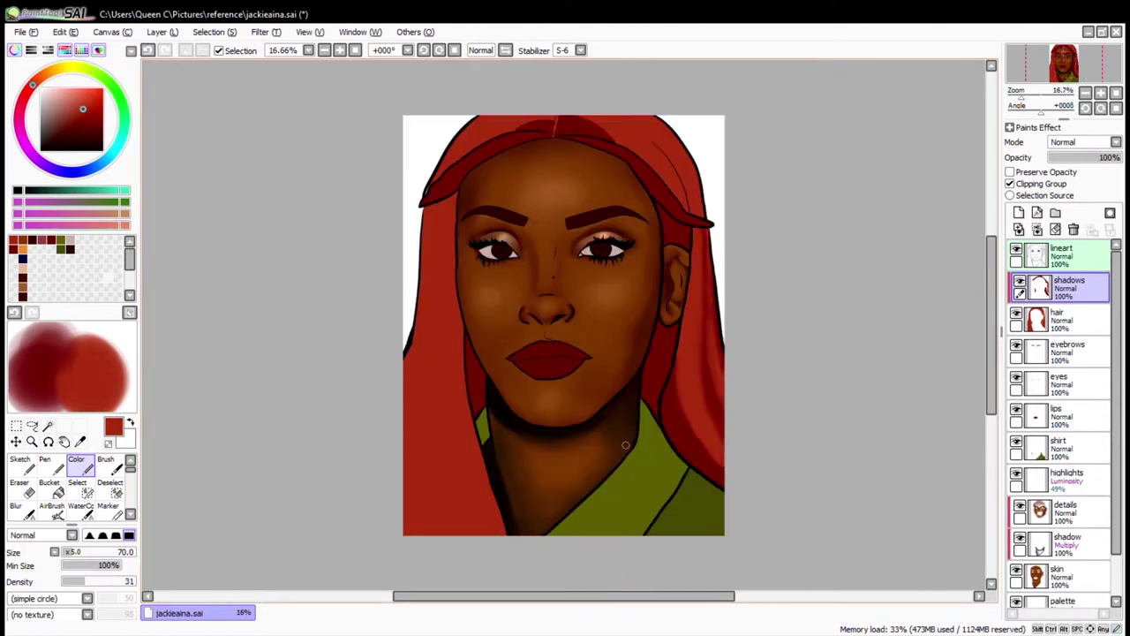
pyautogui.hotkey('ctrl', 'space')
pyautogui.click(398, 265)
pyautogui.moveTo(568, 328)
pyautogui.mouseDown()
pyautogui.moveTo(558, 382)
pyautogui.moveTo(629, 494)
pyautogui.mouseUp()
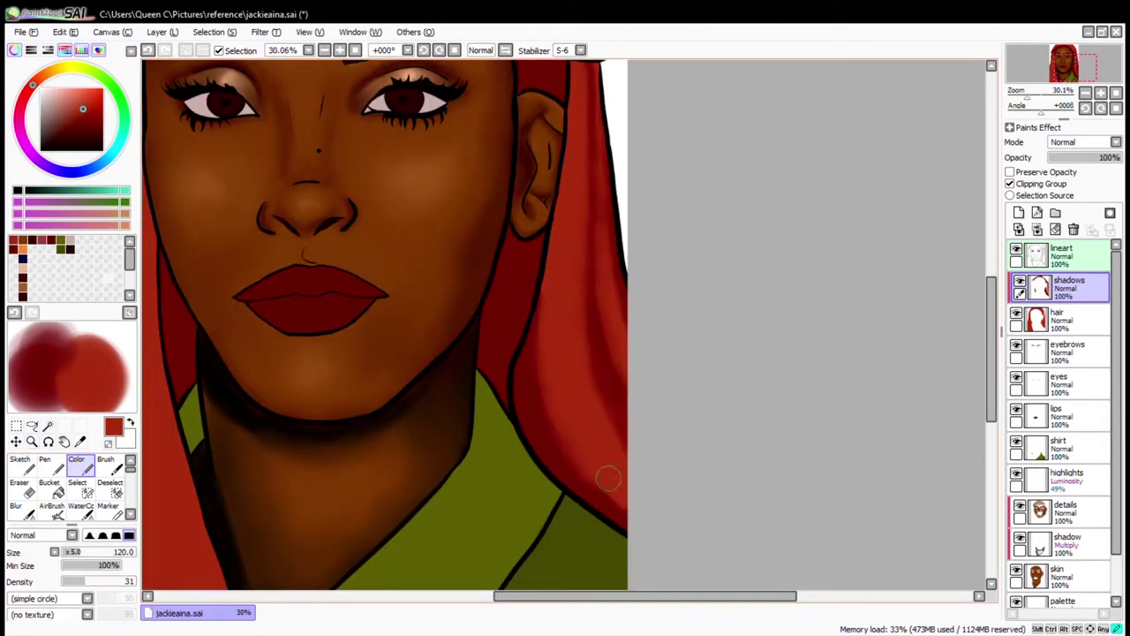
# Darken the hair behind the ear and neck with near-black red at density 31, and blend it with dark red at density 35
pyautogui.click(85, 134)
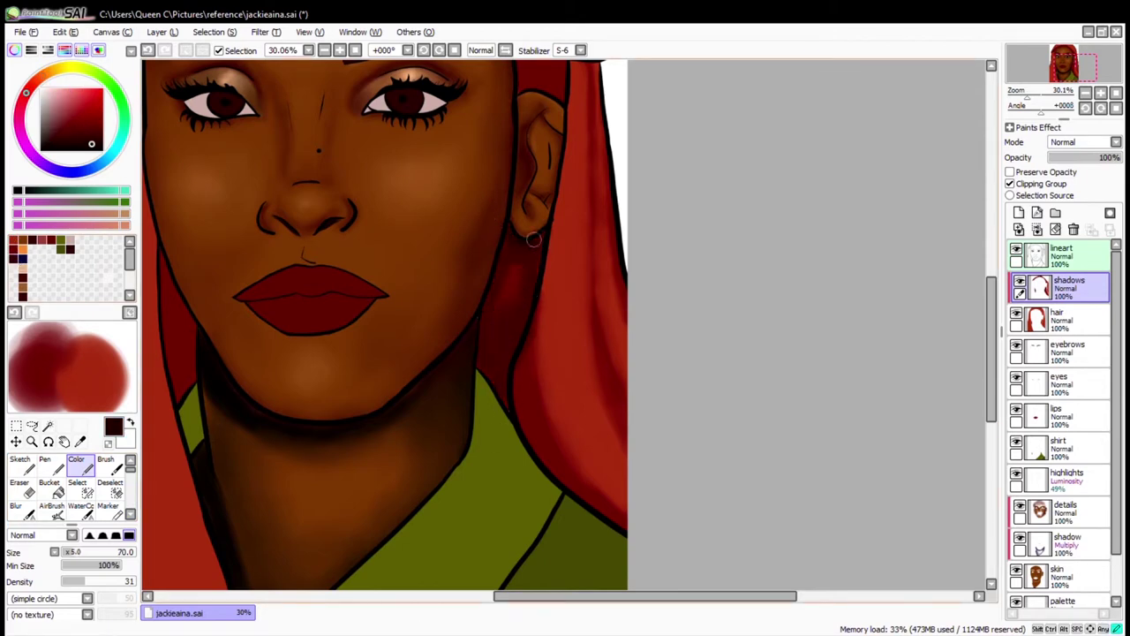
pyautogui.keyDown('alt'); pyautogui.click(501, 265); pyautogui.keyUp('alt')
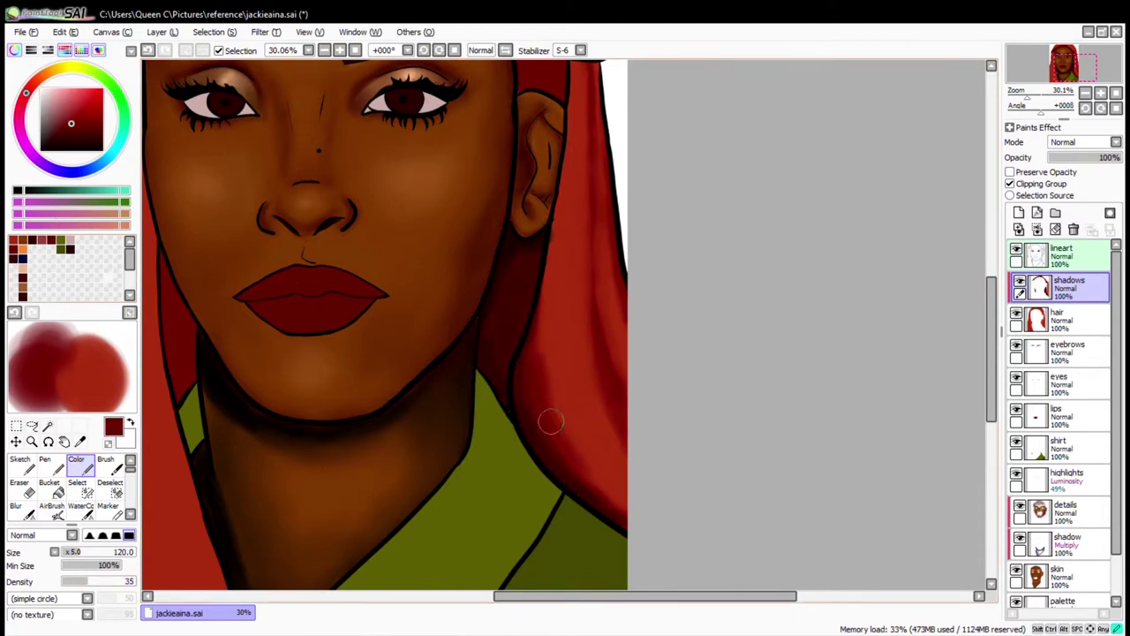
pyautogui.scroll(3, 541, 441)
pyautogui.press('[')
pyautogui.press('[')
pyautogui.press('[')
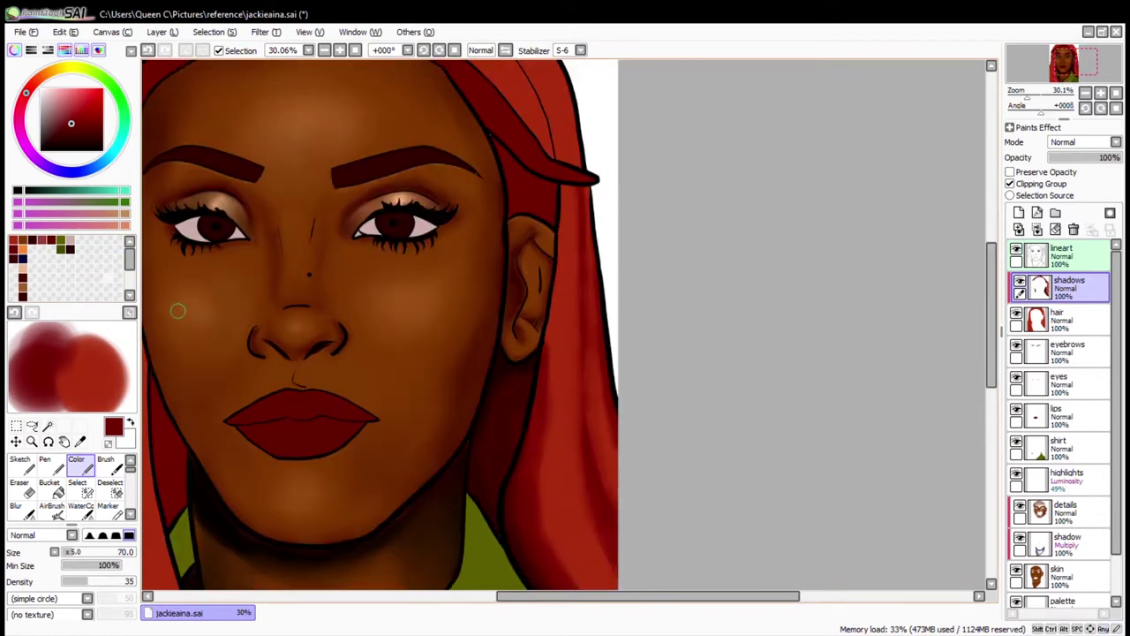
# Soften the lock with red at size 160 and density 5, and darken the hair above the ear with near-black red at size 70 and density 44
pyautogui.scroll(-4, 177, 310)
pyautogui.keyDown('alt'); pyautogui.click(620, 235); pyautogui.keyUp('alt')
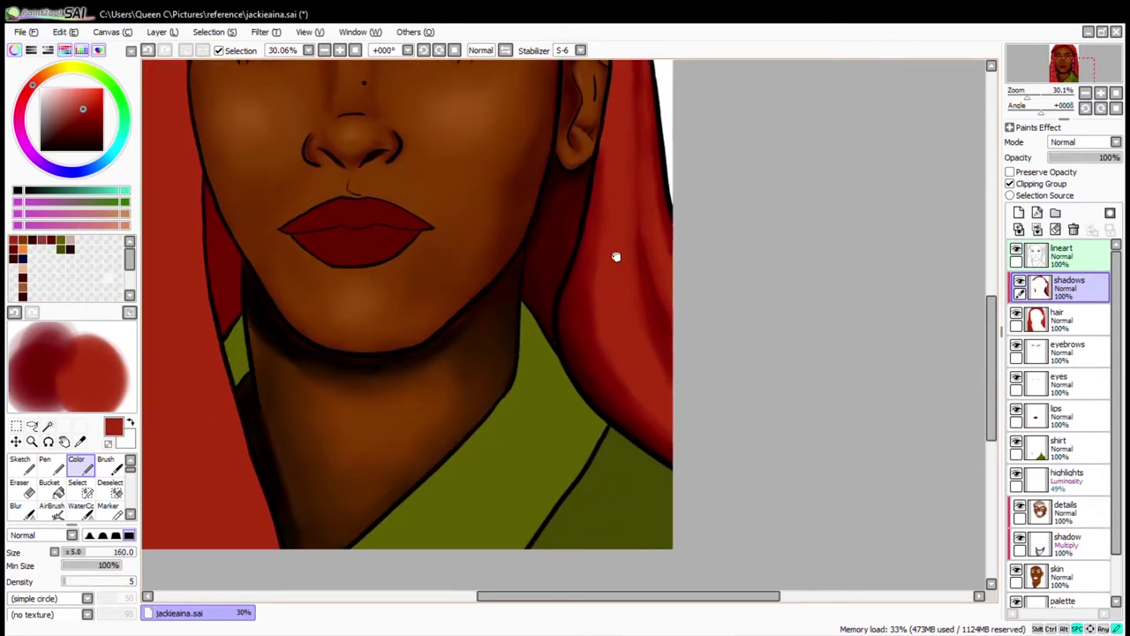
pyautogui.scroll(4, 616, 255)
pyautogui.keyDown('alt'); pyautogui.click(565, 182); pyautogui.keyUp('alt')
pyautogui.press('[')
pyautogui.press('[')
pyautogui.press('[')
pyautogui.press('[')
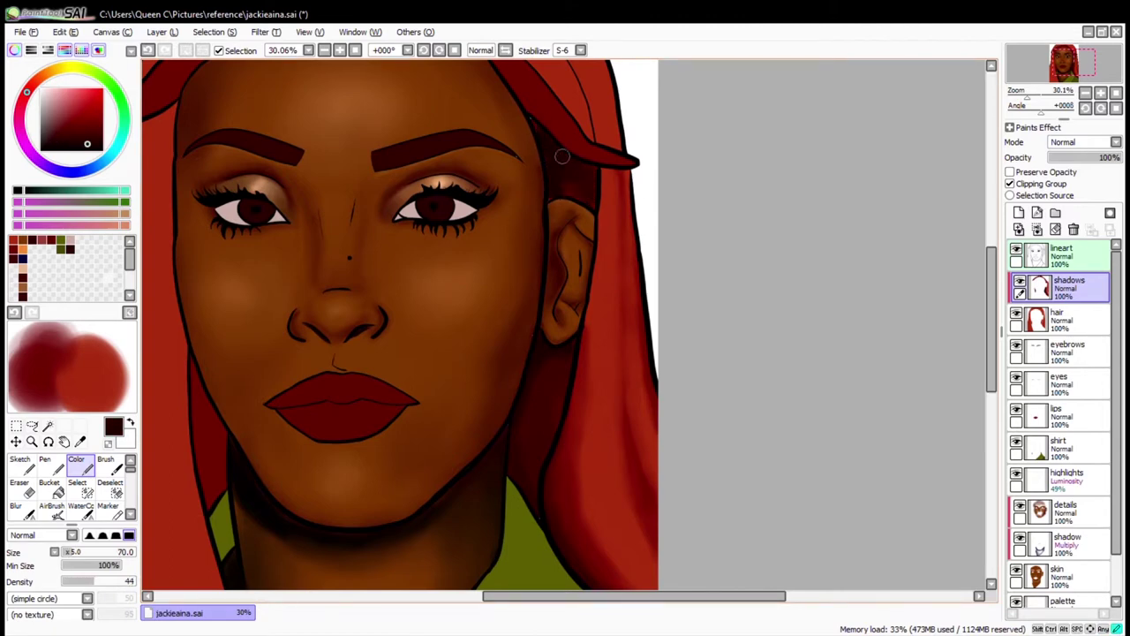
# Paint light salmon highlight streaks down the lock beside the ear at size 70, blending them with red and undoing the last stroke
pyautogui.keyDown('alt'); pyautogui.click(538, 114); pyautogui.keyUp('alt')
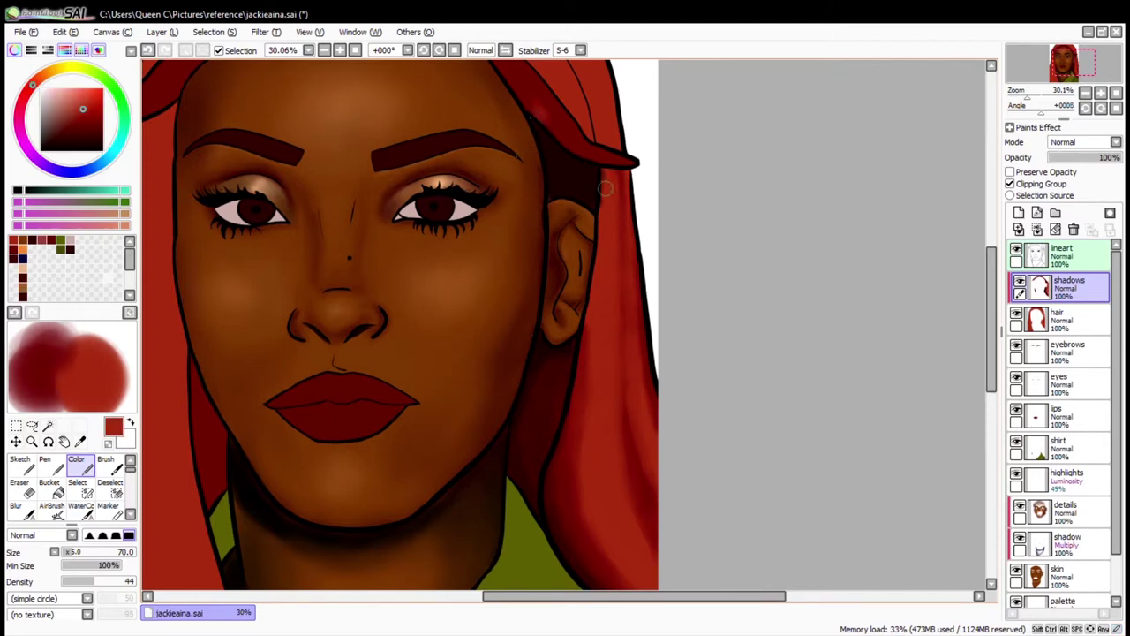
pyautogui.moveTo(459, 223); pyautogui.dragTo(503, 253)
pyautogui.keyDown('alt'); pyautogui.click(650, 300); pyautogui.keyUp('alt')
pyautogui.moveTo(649, 332)
pyautogui.mouseDown()
pyautogui.moveTo(655, 421)
pyautogui.moveTo(658, 252)
pyautogui.moveTo(683, 312)
pyautogui.moveTo(680, 346)
pyautogui.moveTo(651, 311)
pyautogui.mouseUp()
pyautogui.keyDown('alt'); pyautogui.click(684, 353); pyautogui.keyUp('alt')
pyautogui.moveTo(649, 230); pyautogui.dragTo(647, 362)
pyautogui.moveTo(651, 225); pyautogui.dragTo(657, 459)
pyautogui.hotkey('ctrl', 'z')
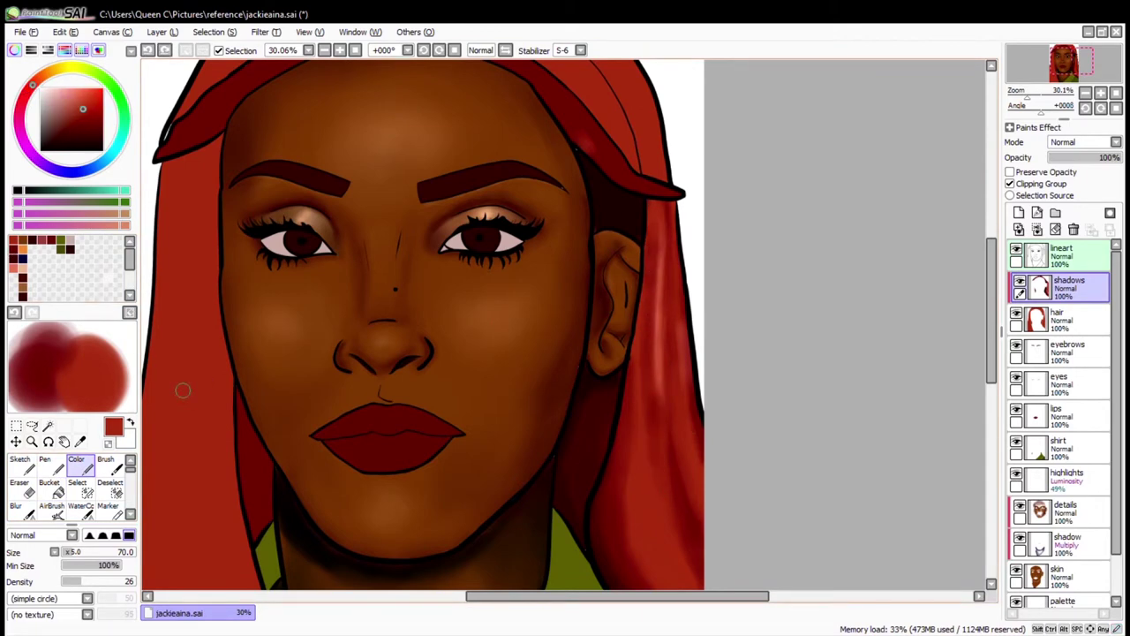
# Try to deepen the lock beside the ear with dark red at size 70 and density 14
pyautogui.click(1115, 93)
pyautogui.keyDown('alt'); pyautogui.click(708, 377); pyautogui.keyUp('alt')
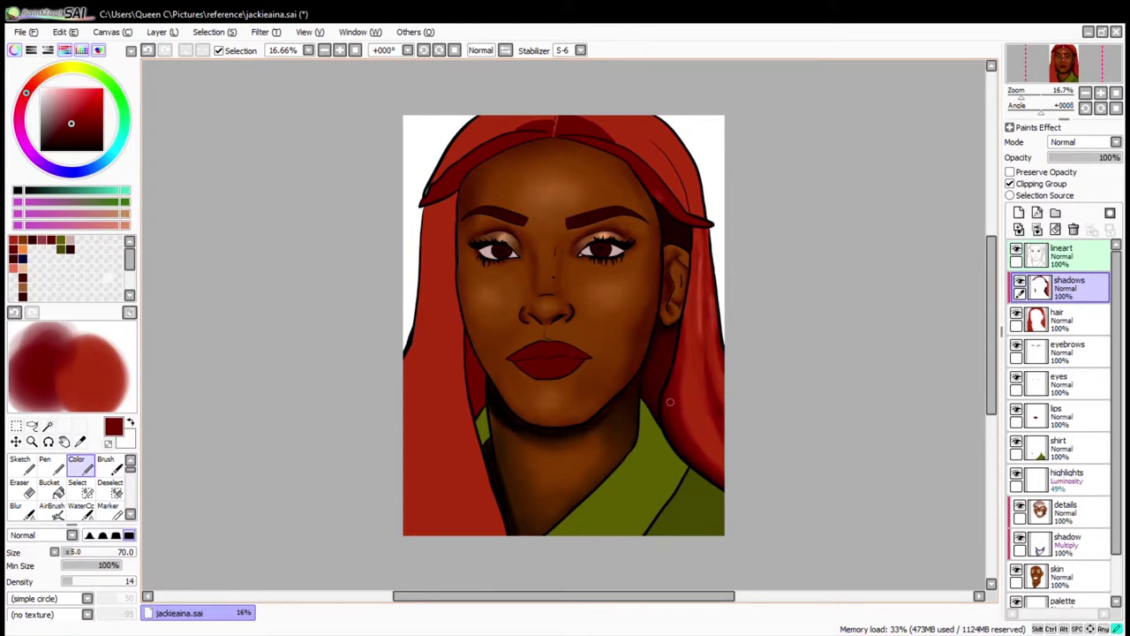
pyautogui.moveTo(702, 388); pyautogui.dragTo(699, 252)
pyautogui.hotkey('ctrl', 'z')
pyautogui.keyDown('alt'); pyautogui.click(691, 357); pyautogui.keyUp('alt')
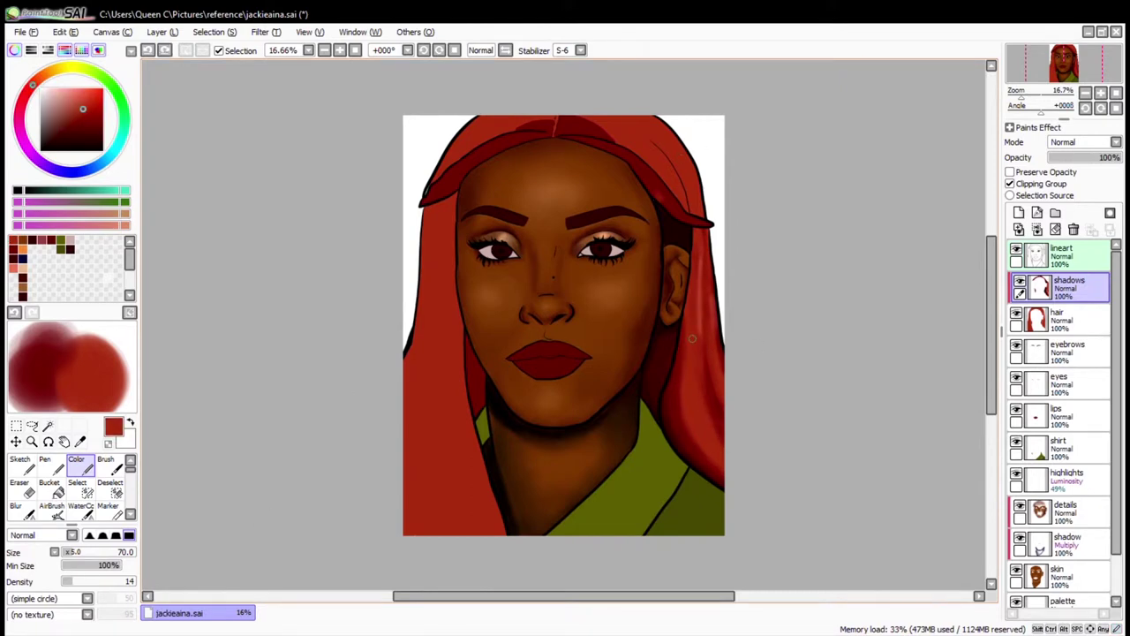
# Cover the swept hair band along the temple with very dark maroon at size 70 and density 100
pyautogui.scroll(5, 705, 400)
pyautogui.keyDown('alt'); pyautogui.click(574, 362); pyautogui.keyUp('alt')
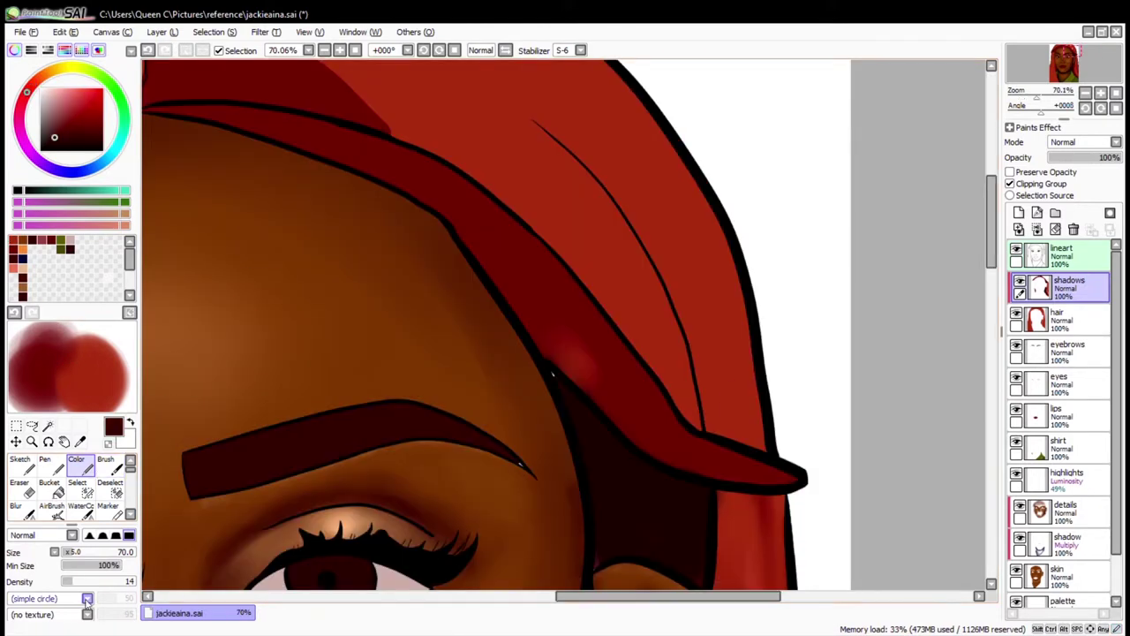
pyautogui.moveTo(576, 361); pyautogui.dragTo(654, 414)
pyautogui.moveTo(106, 579); pyautogui.dragTo(137, 581)
pyautogui.moveTo(623, 405)
pyautogui.mouseDown()
pyautogui.moveTo(517, 308)
pyautogui.moveTo(227, 121)
pyautogui.moveTo(641, 430)
pyautogui.moveTo(799, 476)
pyautogui.mouseUp()
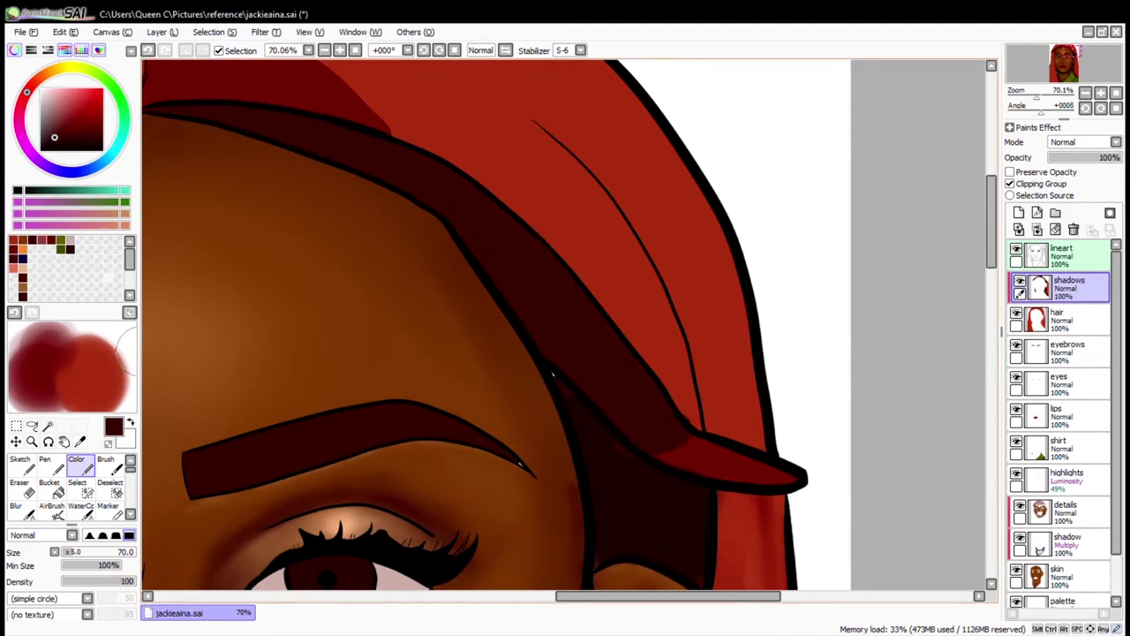
# Darken the hair band to near-black red at size 70 and density 100, and clean its upper edge with the hair red
pyautogui.hotkey('ctrl', 'z')
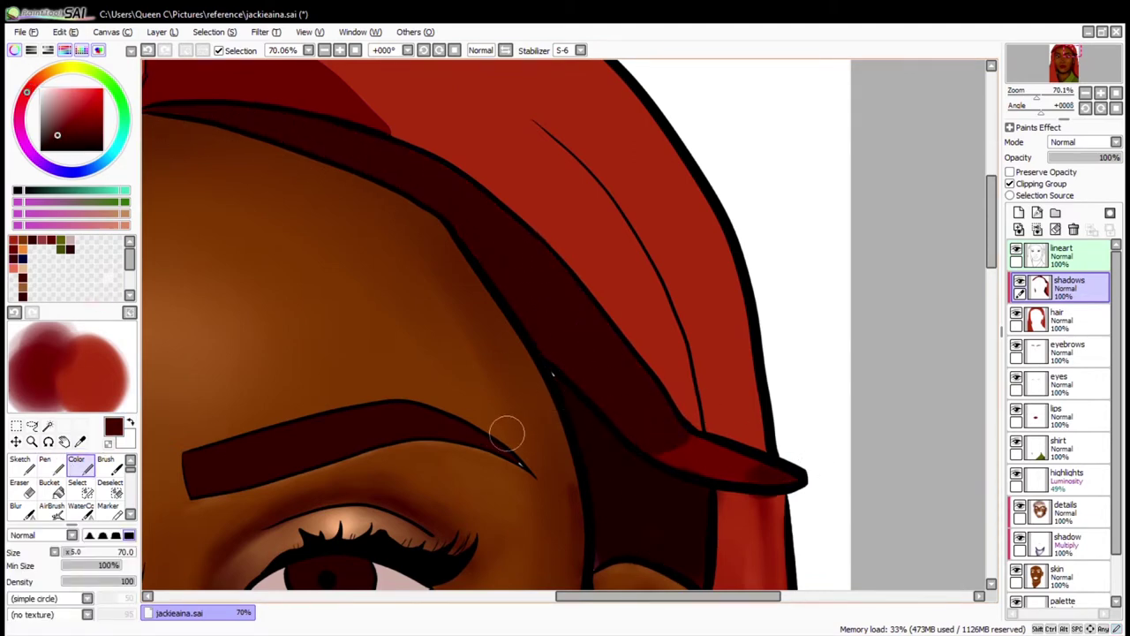
pyautogui.hotkey('ctrl', 'z')
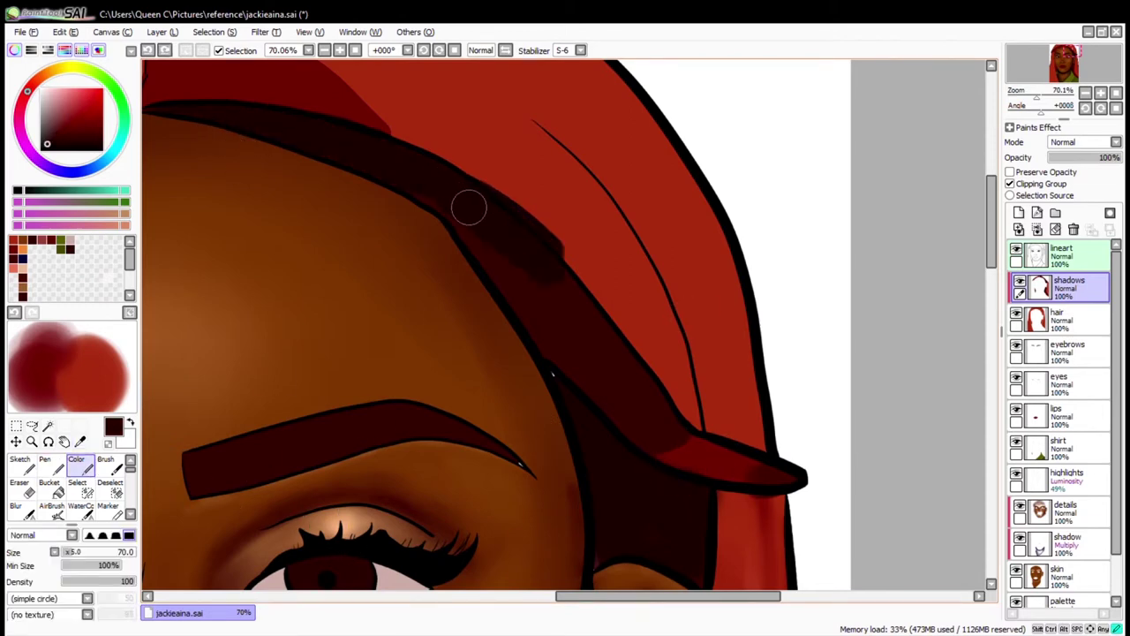
pyautogui.keyDown('alt'); pyautogui.click(586, 179); pyautogui.keyUp('alt')
pyautogui.hotkey('ctrl', 'z')
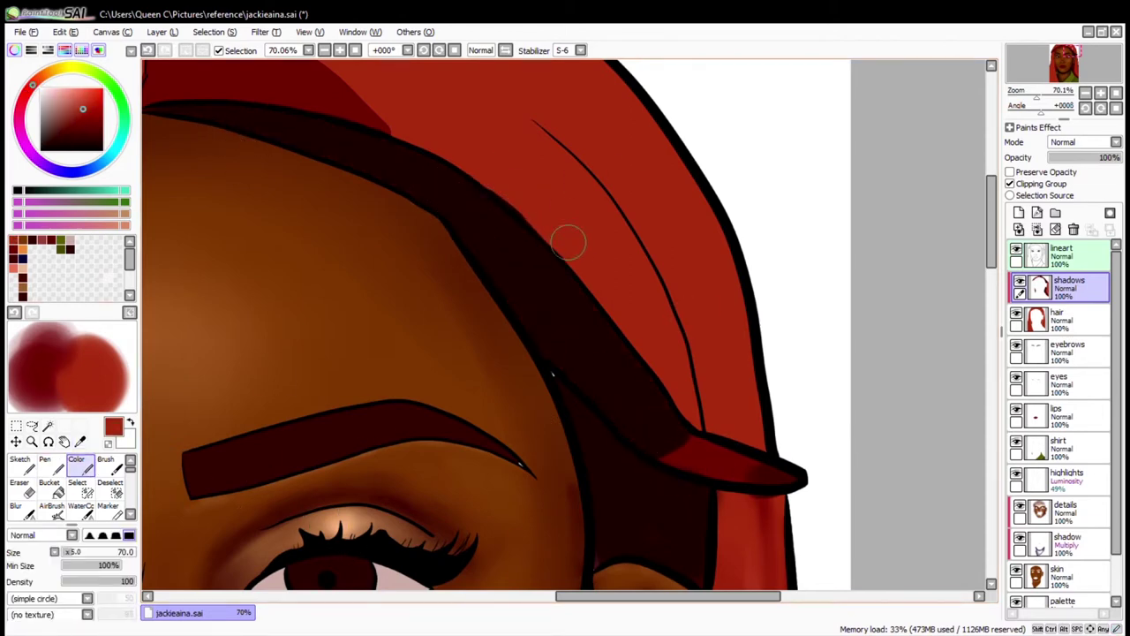
pyautogui.moveTo(610, 455); pyautogui.dragTo(598, 433)
# Shade the band's pointed tip with dark maroon and near-black red at size 40, and add a soft red highlight at density 8
pyautogui.keyDown('alt'); pyautogui.click(769, 384); pyautogui.keyUp('alt')
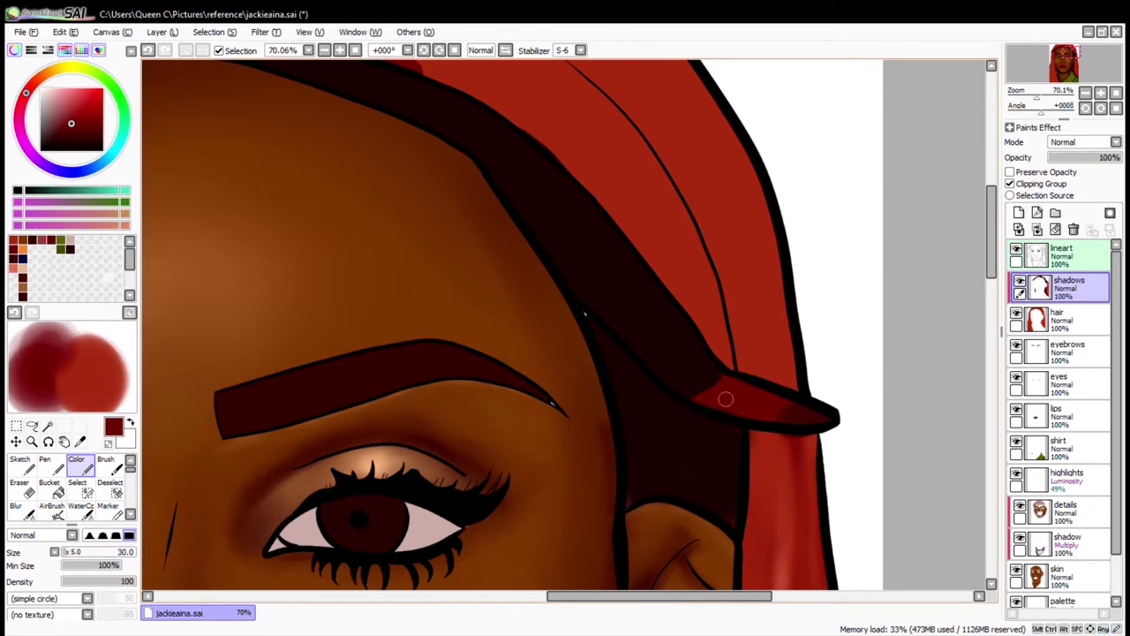
pyautogui.click(56, 134)
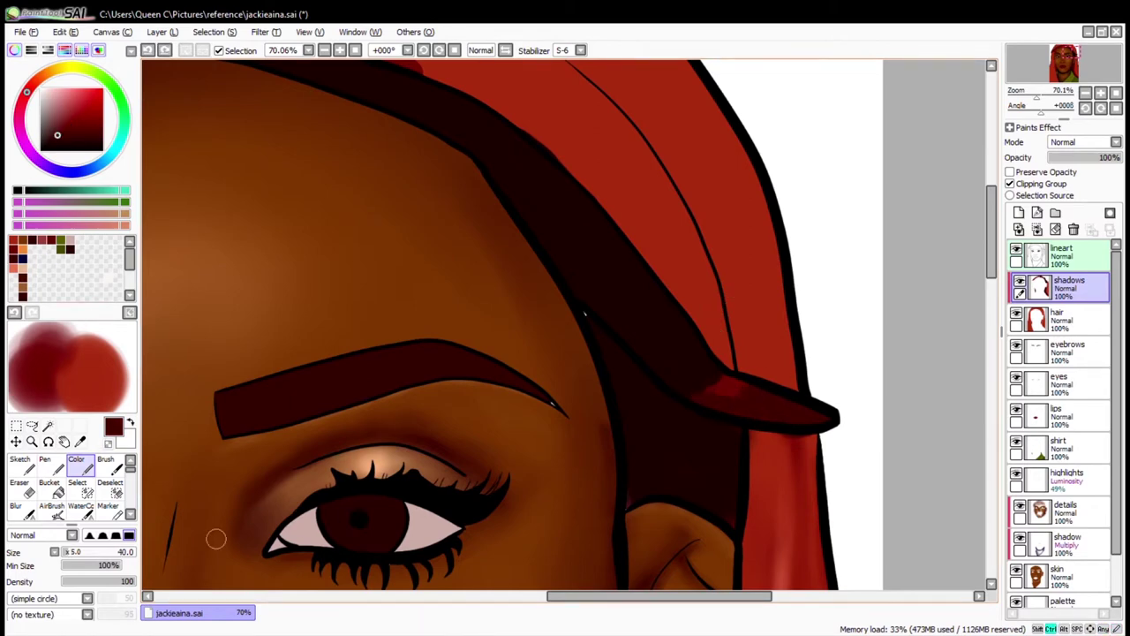
pyautogui.click(77, 581)
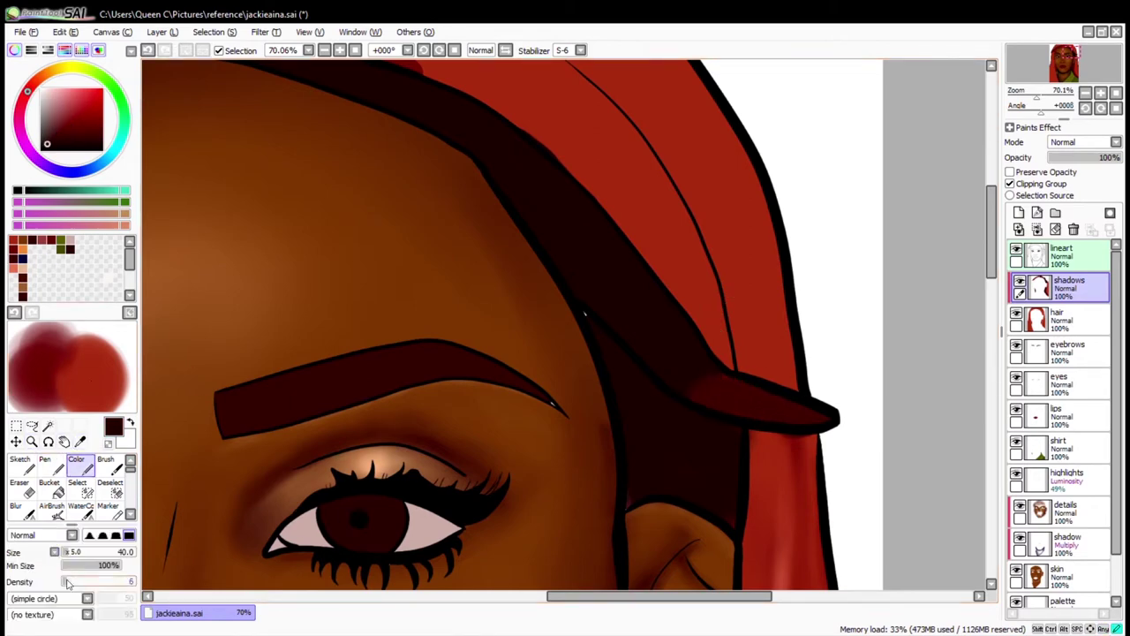
pyautogui.keyDown('alt'); pyautogui.click(812, 454); pyautogui.keyUp('alt')
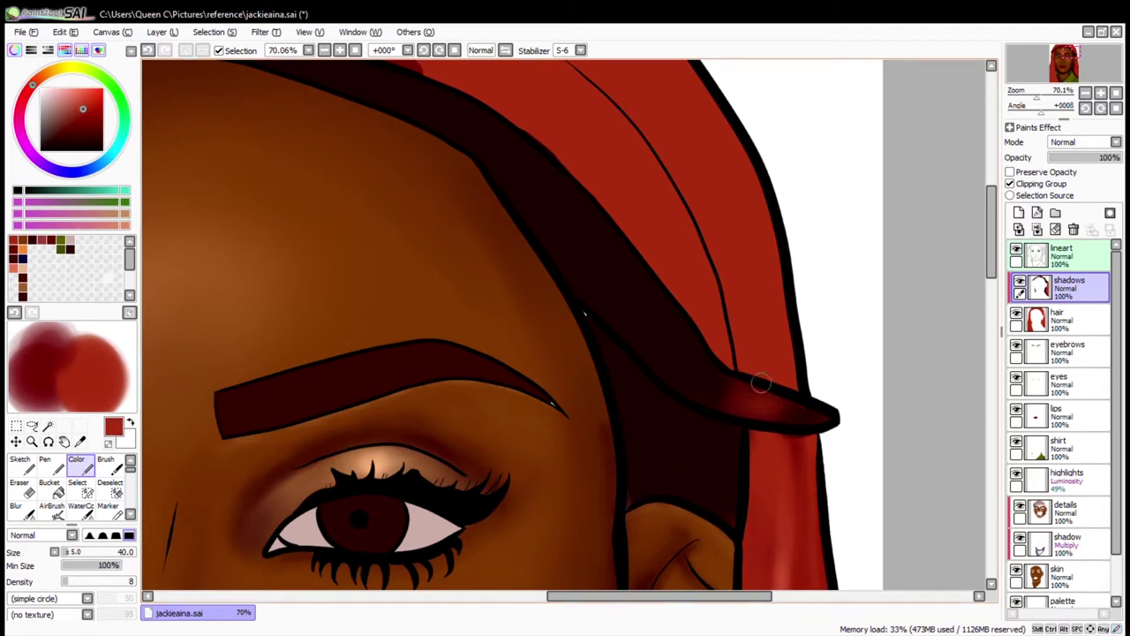
pyautogui.keyDown('alt'); pyautogui.click(633, 483); pyautogui.keyUp('alt')
# Paint near-black strands in the shadow patch beside the parting above the band, at size 40 and density 23, and size 25 and density 41
pyautogui.scroll(-3, 806, 412)
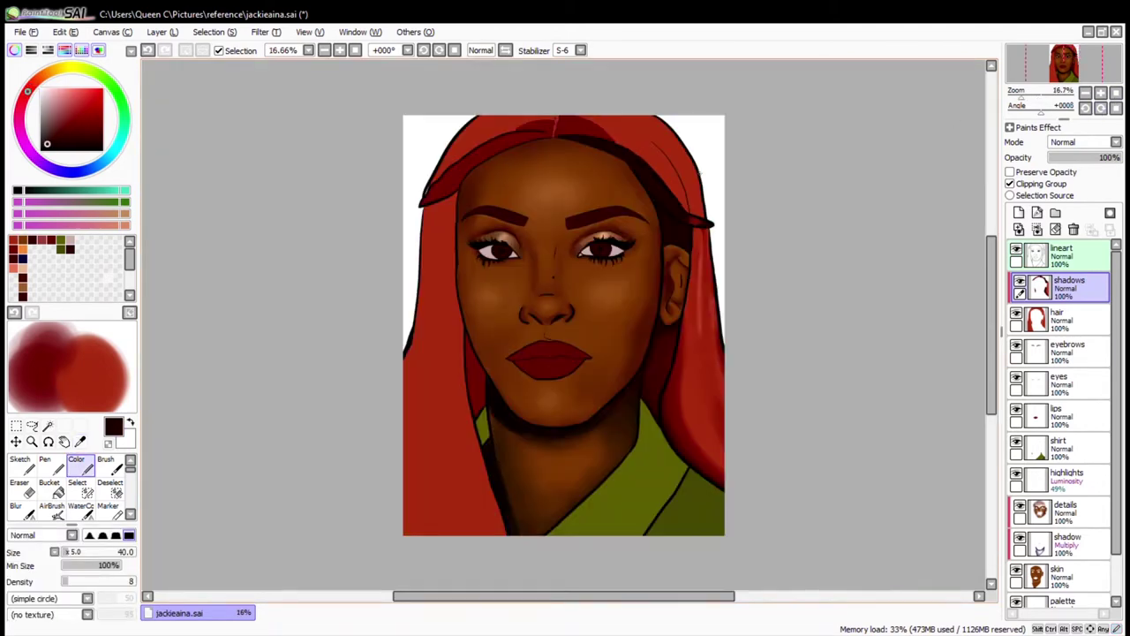
pyautogui.scroll(3, 405, 186)
pyautogui.moveTo(401, 150)
pyautogui.mouseDown()
pyautogui.moveTo(410, 181)
pyautogui.moveTo(395, 228)
pyautogui.mouseUp()
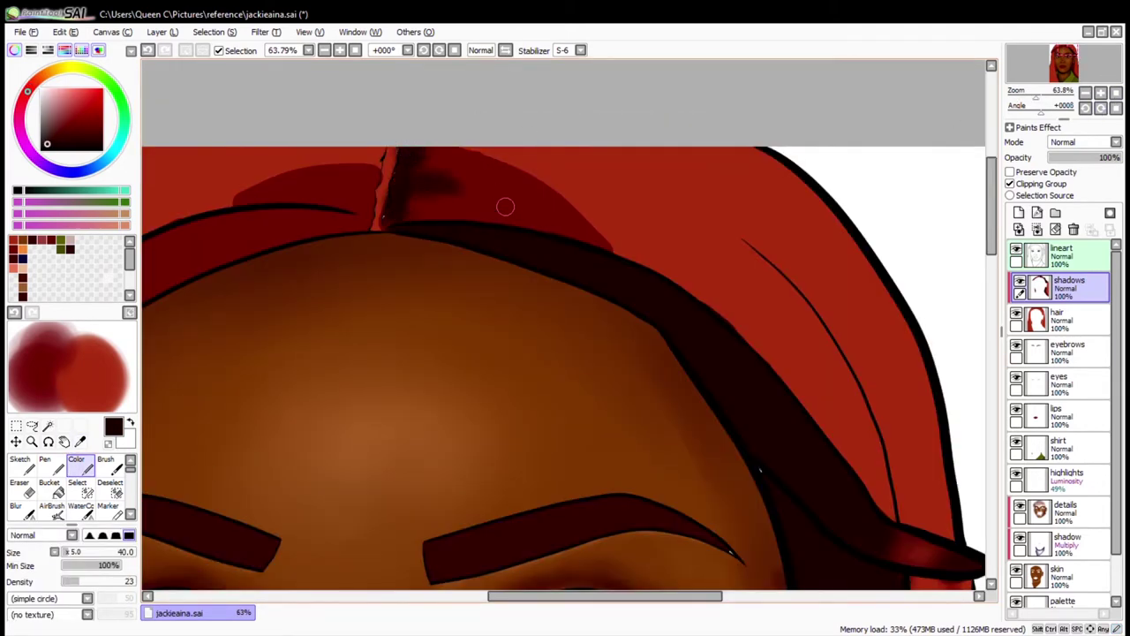
pyautogui.moveTo(531, 184); pyautogui.dragTo(605, 244)
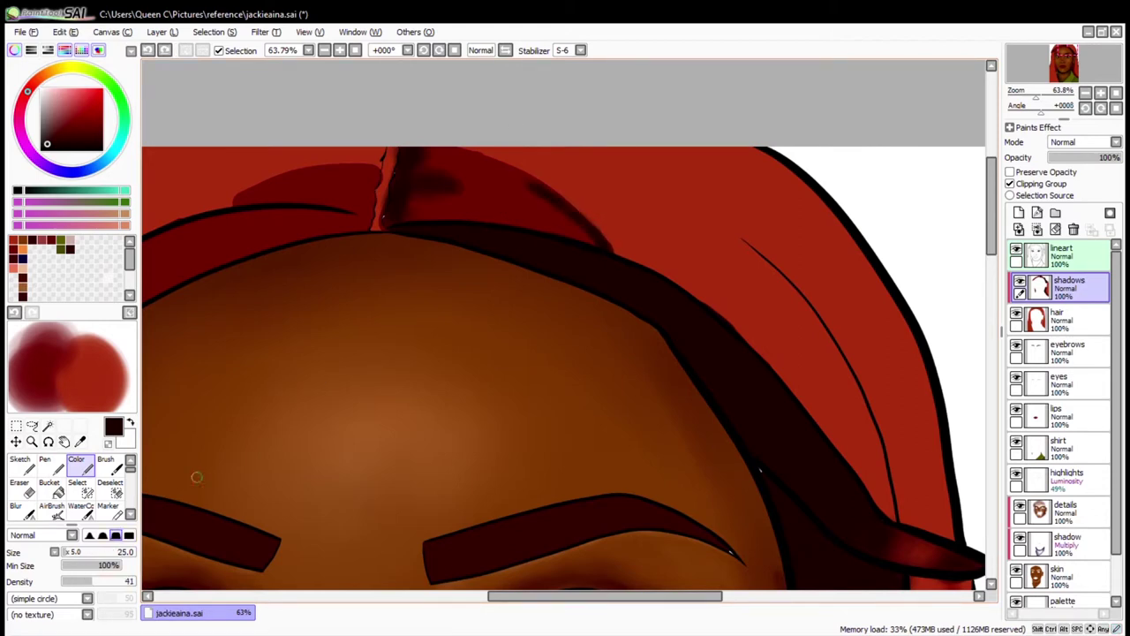
pyautogui.moveTo(457, 149); pyautogui.dragTo(529, 180)
pyautogui.moveTo(459, 148); pyautogui.dragTo(422, 177)
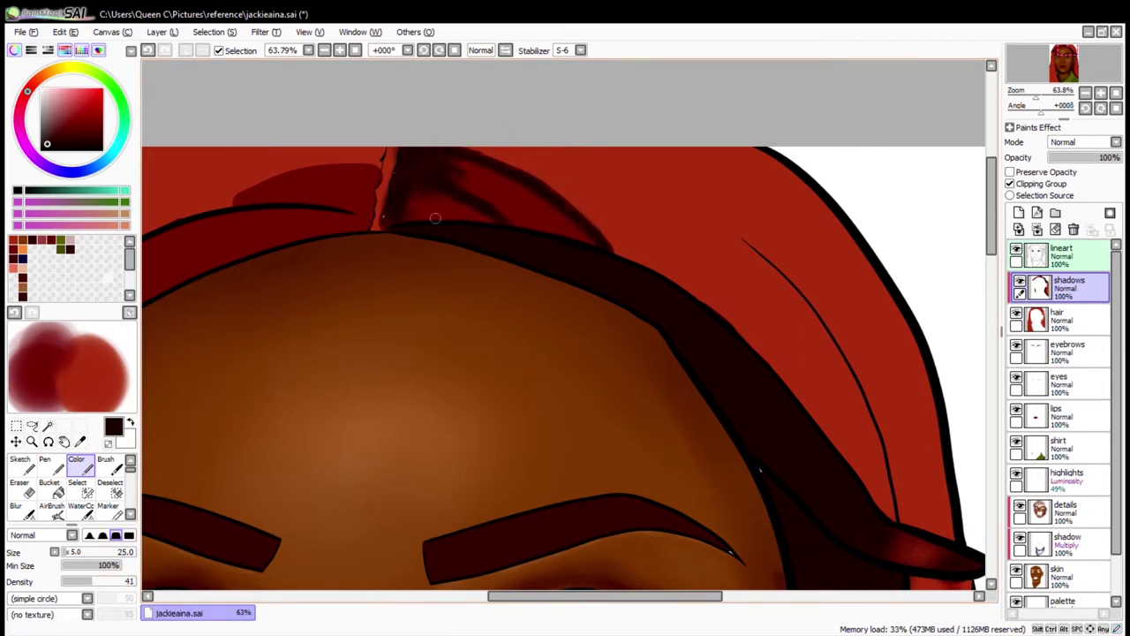
pyautogui.moveTo(519, 219); pyautogui.dragTo(590, 242)
pyautogui.moveTo(510, 190); pyautogui.dragTo(555, 212)
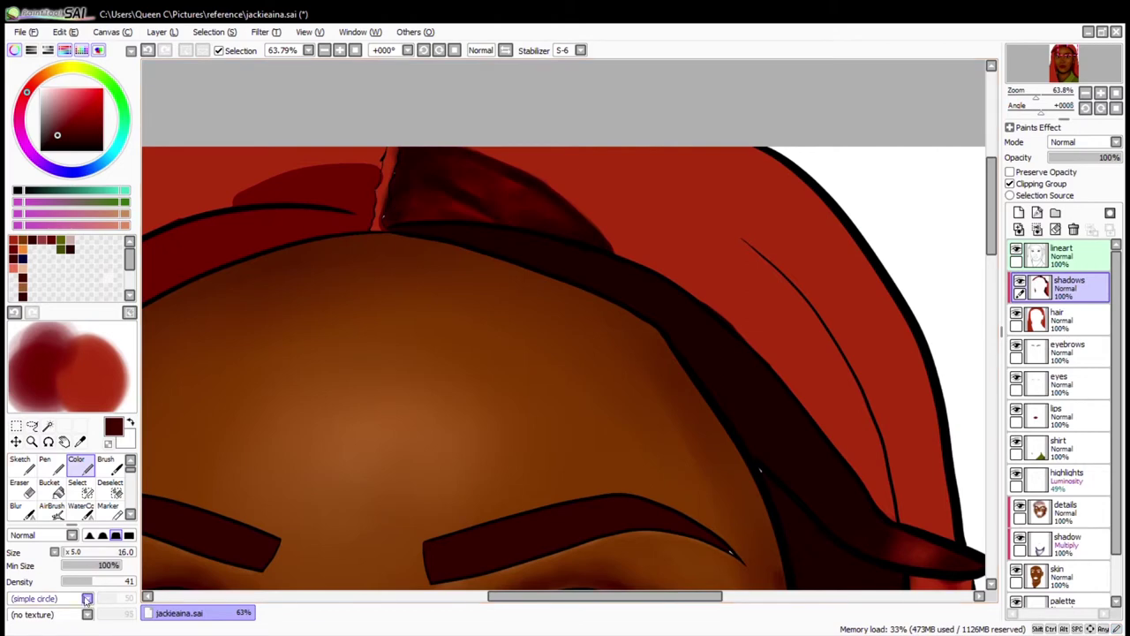
# Add light red highlight streaks to the shaded patch beside the parting and blend them with dark maroon at size 25 and density 12
pyautogui.click(115, 536)
pyautogui.keyDown('alt'); pyautogui.click(424, 201); pyautogui.keyUp('alt')
pyautogui.moveTo(471, 213); pyautogui.dragTo(530, 216)
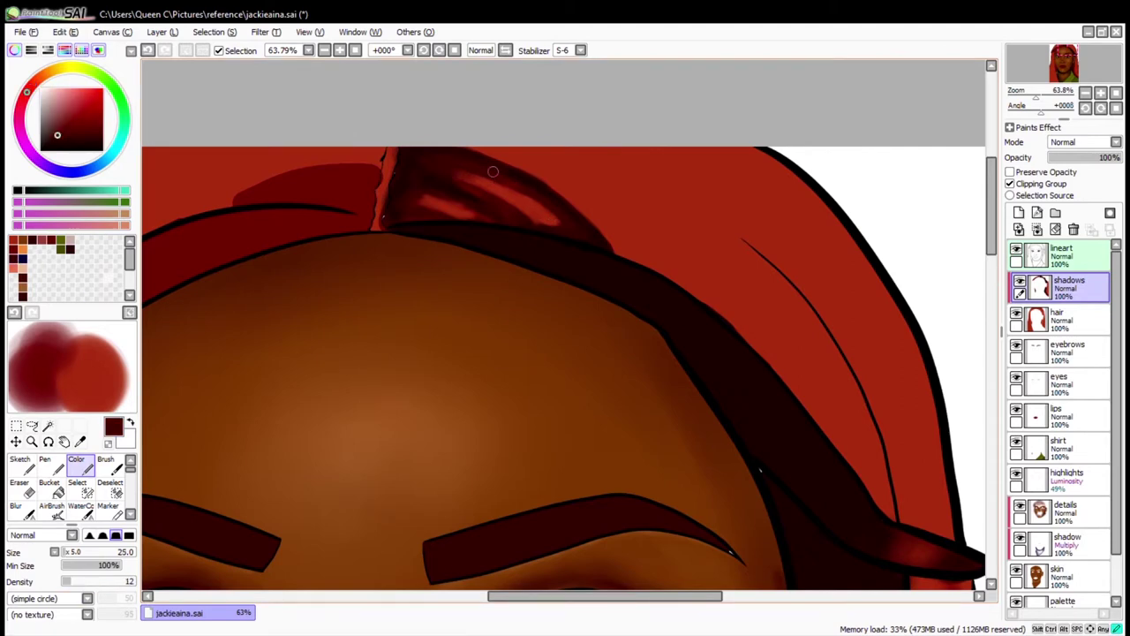
# Shade the hair above the band from the parting to the tip with dark red at size 70 and density 12
pyautogui.scroll(-3, 493, 171)
pyautogui.moveTo(468, 128); pyautogui.dragTo(591, 225)
pyautogui.moveTo(547, 168); pyautogui.dragTo(623, 300)
pyautogui.moveTo(556, 208); pyautogui.dragTo(415, 110)
pyautogui.moveTo(459, 146); pyautogui.dragTo(592, 264)
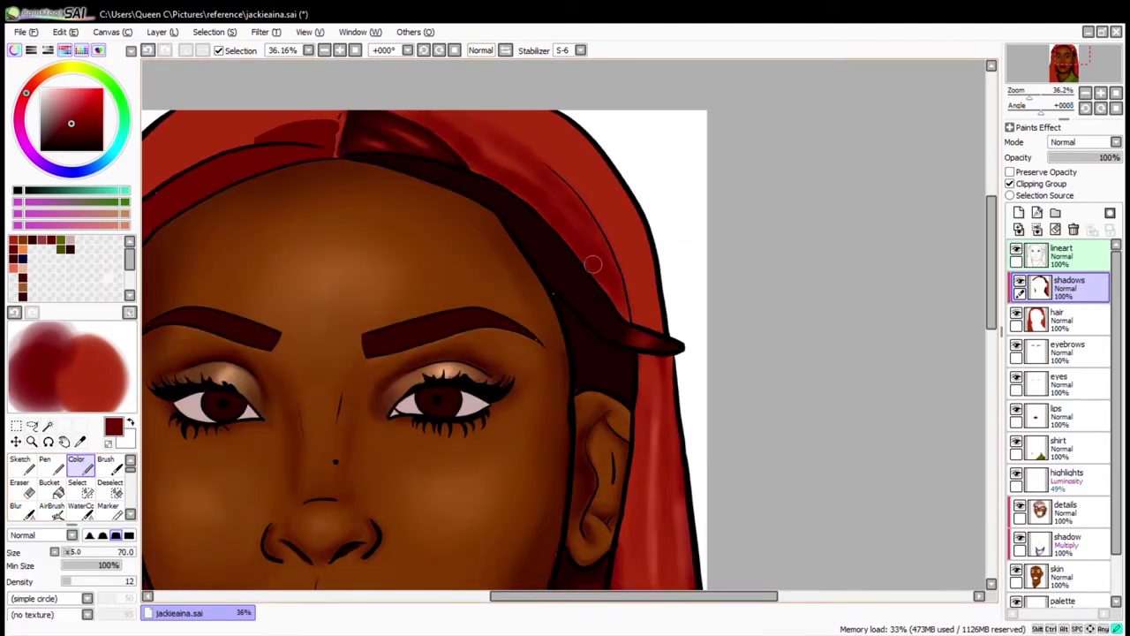
# Deepen the hair above the band with near-black strands from the parting to the tip at size 50 and density 38
pyautogui.scroll(3, 446, 241)
pyautogui.moveTo(475, 243); pyautogui.dragTo(566, 301)
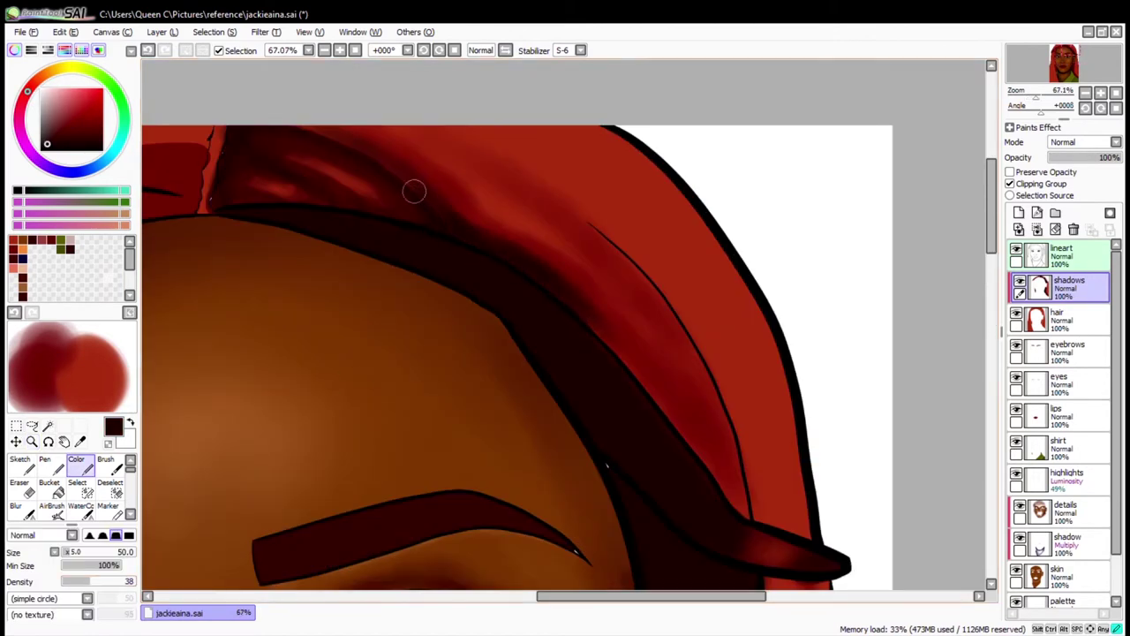
pyautogui.moveTo(414, 190); pyautogui.dragTo(371, 167)
pyautogui.scroll(1, 530, 309)
pyautogui.moveTo(653, 389)
pyautogui.mouseDown()
pyautogui.moveTo(749, 500)
pyautogui.moveTo(574, 239)
pyautogui.moveTo(387, 160)
pyautogui.mouseUp()
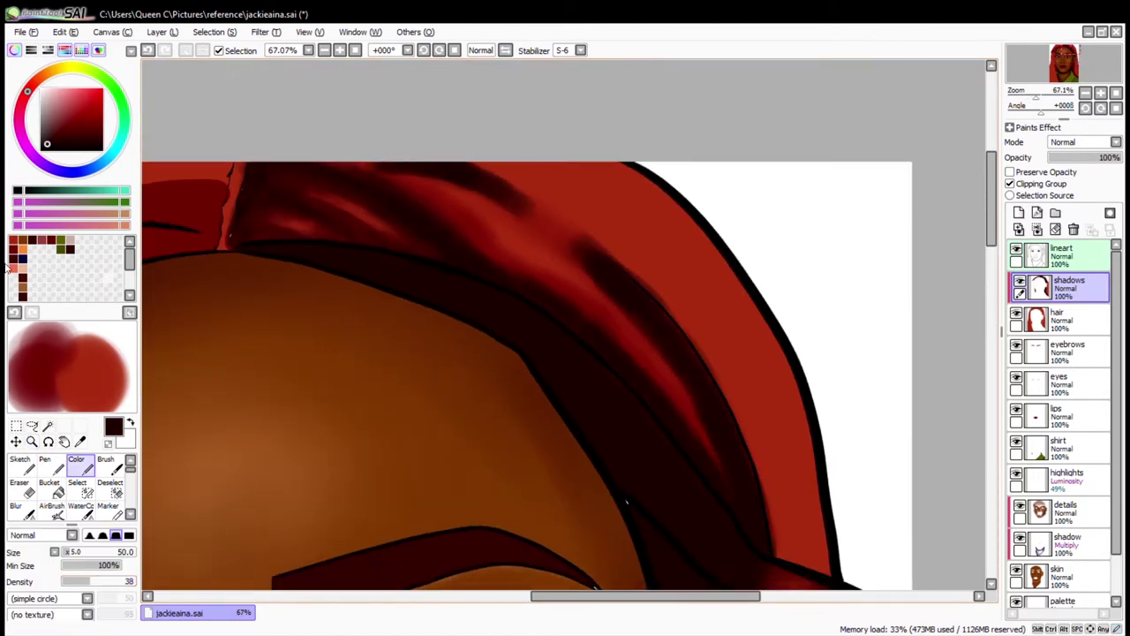
# Blend the near-black strands above the band with dark red at size 50 and density 38
pyautogui.keyDown('alt'); pyautogui.click(464, 181); pyautogui.keyUp('alt')
pyautogui.moveTo(479, 235); pyautogui.dragTo(665, 388)
pyautogui.moveTo(494, 218); pyautogui.dragTo(631, 373)
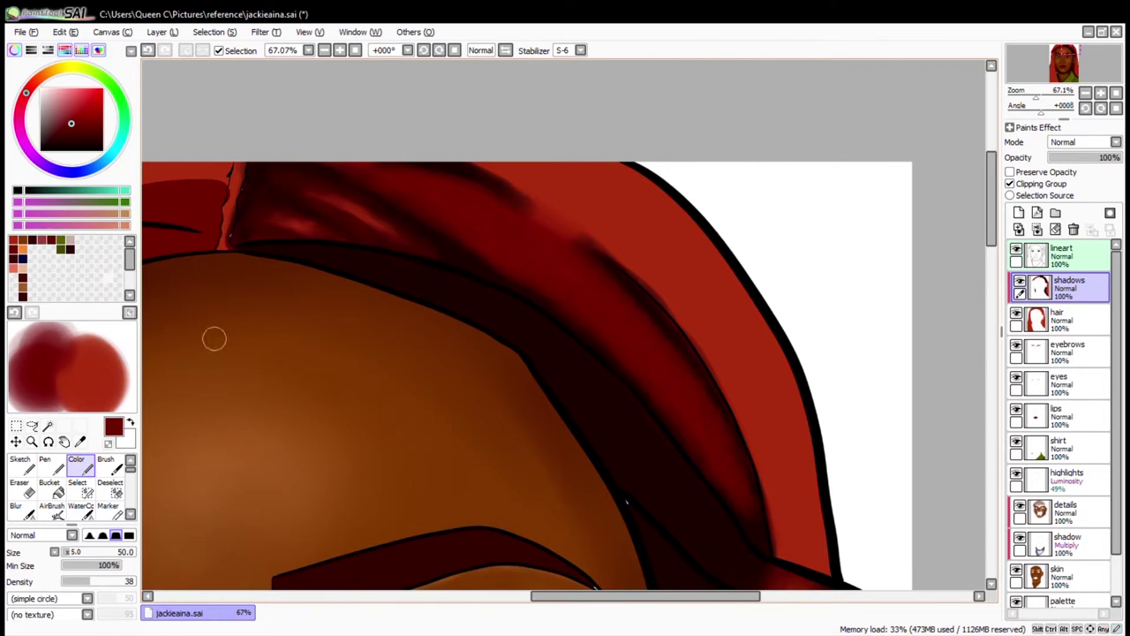
# Add dark maroon strands to the hair above the band, beside the parting, at size 14 and density 38
pyautogui.moveTo(475, 231); pyautogui.dragTo(398, 166)
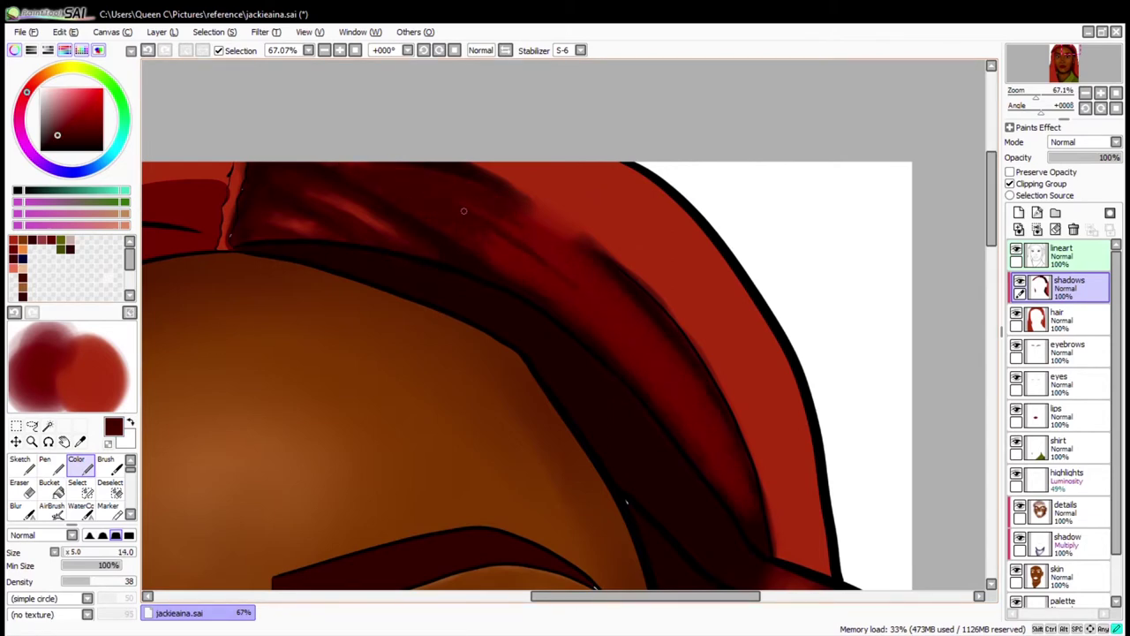
# Try bright red highlight strands along the hair above the band at size 16 and density 38
pyautogui.keyDown('alt'); pyautogui.click(499, 252); pyautogui.keyUp('alt')
pyautogui.moveTo(499, 252)
pyautogui.mouseDown()
pyautogui.moveTo(583, 300)
pyautogui.moveTo(653, 388)
pyautogui.moveTo(683, 374)
pyautogui.mouseUp()
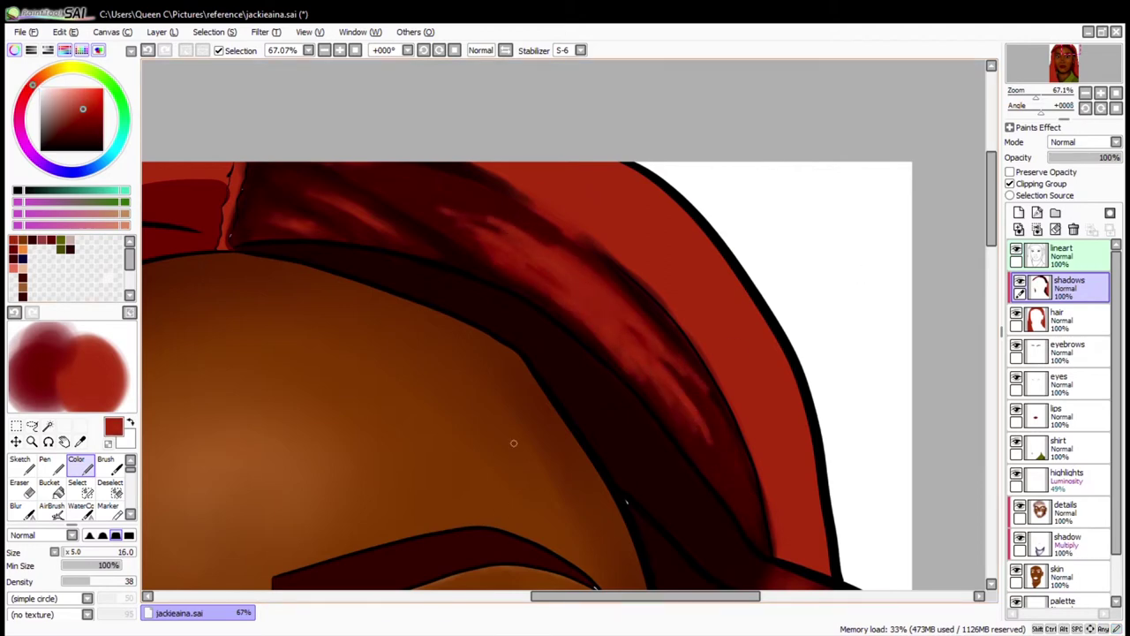
pyautogui.hotkey('ctrl', 'z')
pyautogui.hotkey('ctrl', 'z')
pyautogui.hotkey('ctrl', 'z')
# Add near-black strands towards the tip above the band at size 16 and density 38, softening the hair with Blur at size 40
pyautogui.keyDown('alt'); pyautogui.click(482, 251); pyautogui.keyUp('alt')
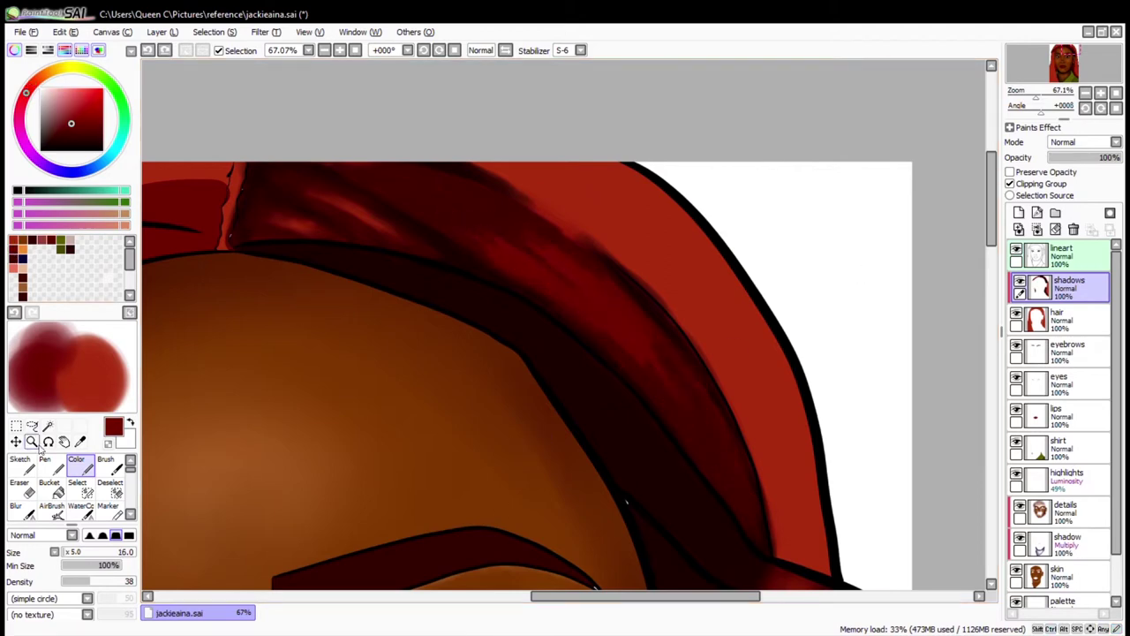
pyautogui.press('b')
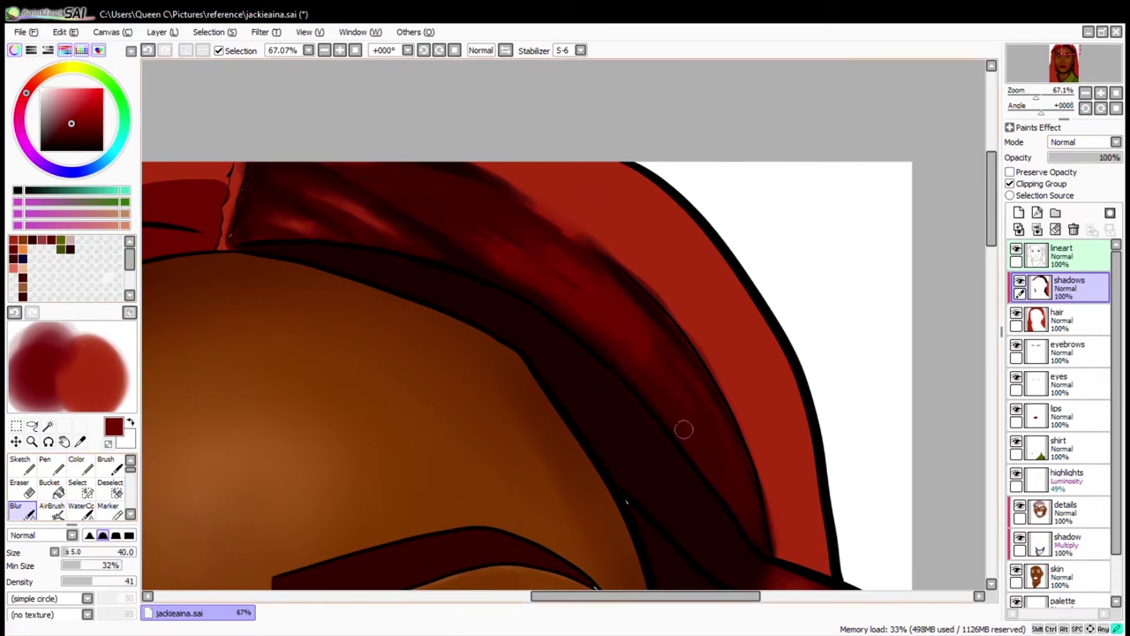
pyautogui.moveTo(572, 280); pyautogui.dragTo(639, 245)
pyautogui.press('c')
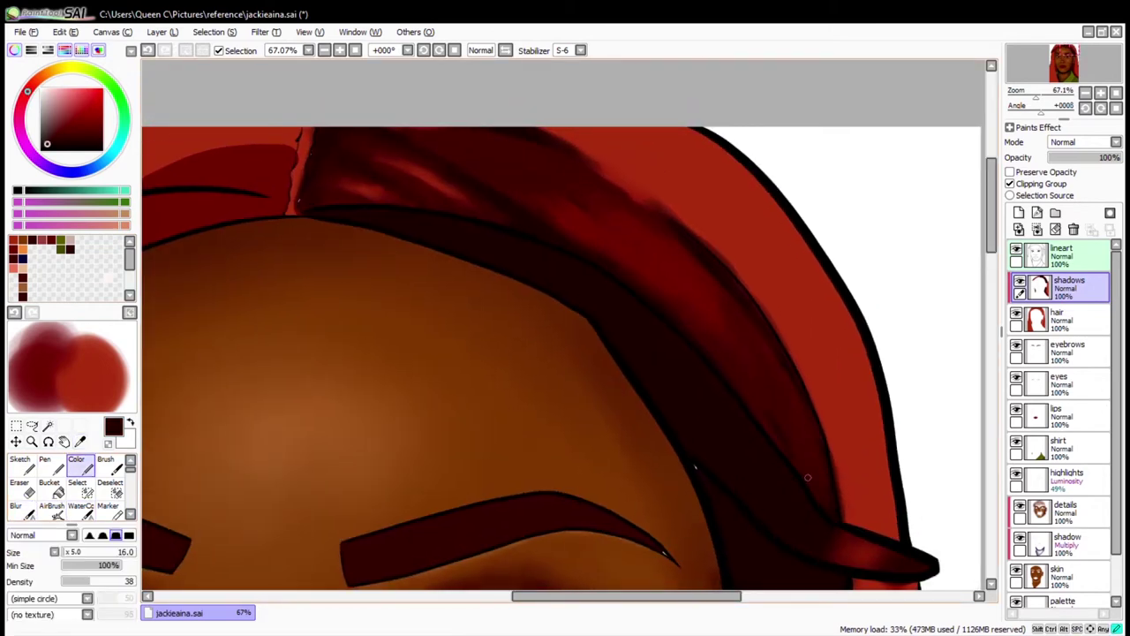
pyautogui.press('b')
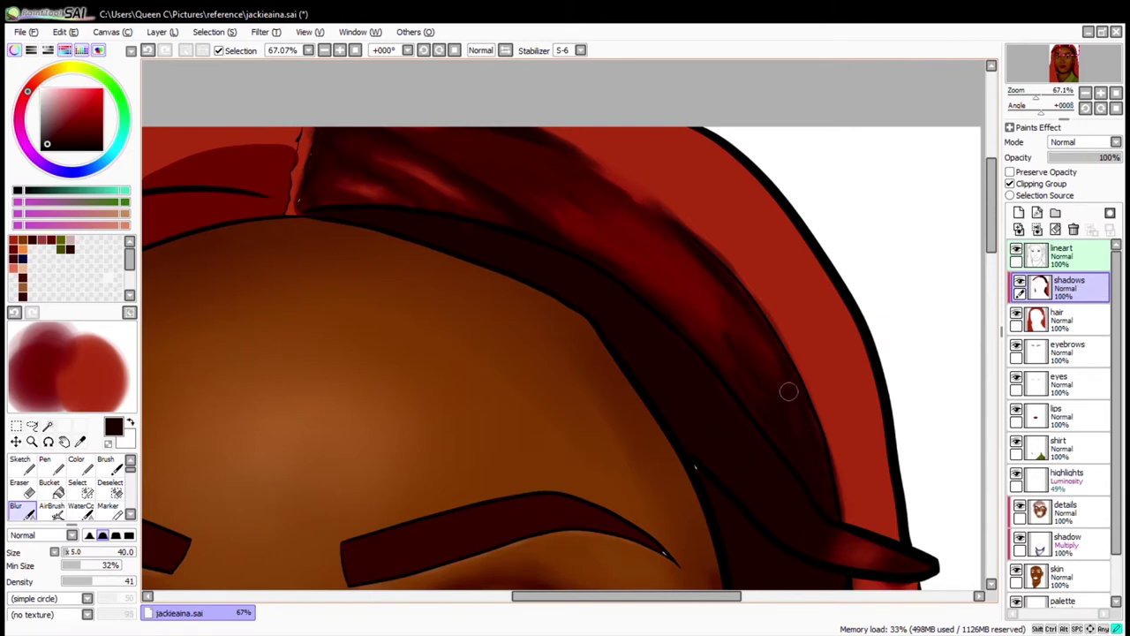
# Shade the outer hair from the crown to the band's tip with dark red at size 25 and density 38, and blur it at size 50
pyautogui.scroll(-2, 694, 468)
pyautogui.press('c')
pyautogui.keyDown('alt'); pyautogui.click(565, 106); pyautogui.keyUp('alt')
pyautogui.moveTo(529, 71)
pyautogui.mouseDown()
pyautogui.moveTo(482, 60)
pyautogui.moveTo(592, 97)
pyautogui.mouseUp()
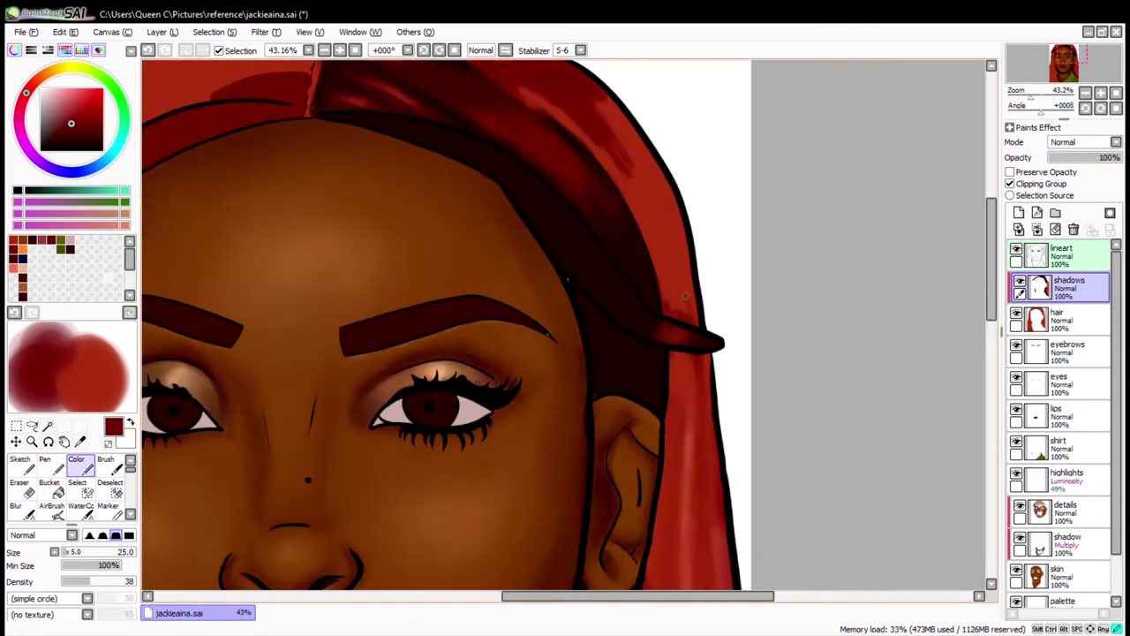
pyautogui.moveTo(682, 316); pyautogui.dragTo(666, 265)
pyautogui.press('b')
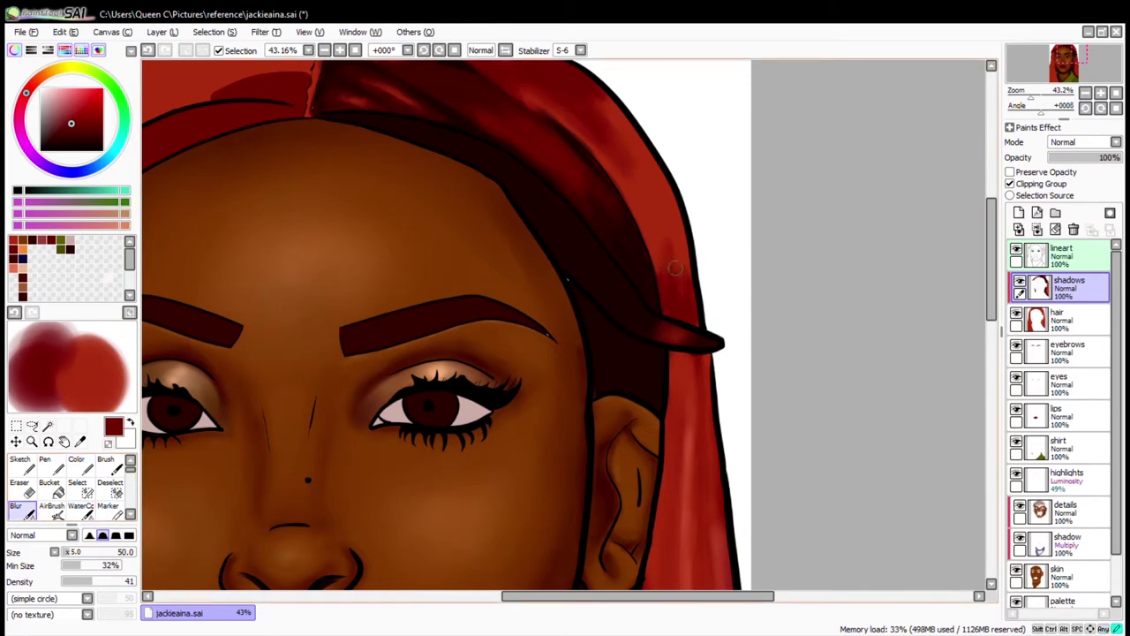
pyautogui.scroll(-4, 623, 444)
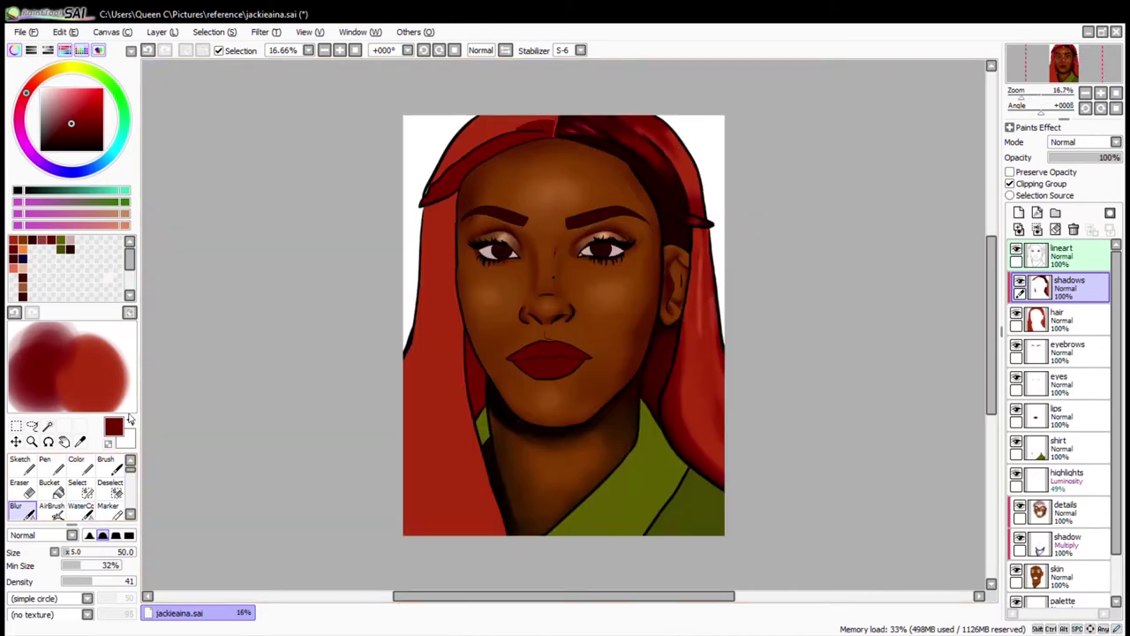
# Add thin dark red strands to the outer hair above the band's tip at size 12 and density 38, and blur them at size 50
pyautogui.press('c')
pyautogui.scroll(4, 701, 146)
pyautogui.moveTo(530, 110)
pyautogui.mouseDown()
pyautogui.moveTo(570, 142)
pyautogui.moveTo(675, 300)
pyautogui.mouseUp()
pyautogui.moveTo(618, 115)
pyautogui.mouseDown()
pyautogui.moveTo(650, 148)
pyautogui.moveTo(709, 313)
pyautogui.mouseUp()
pyautogui.moveTo(660, 196); pyautogui.dragTo(633, 155)
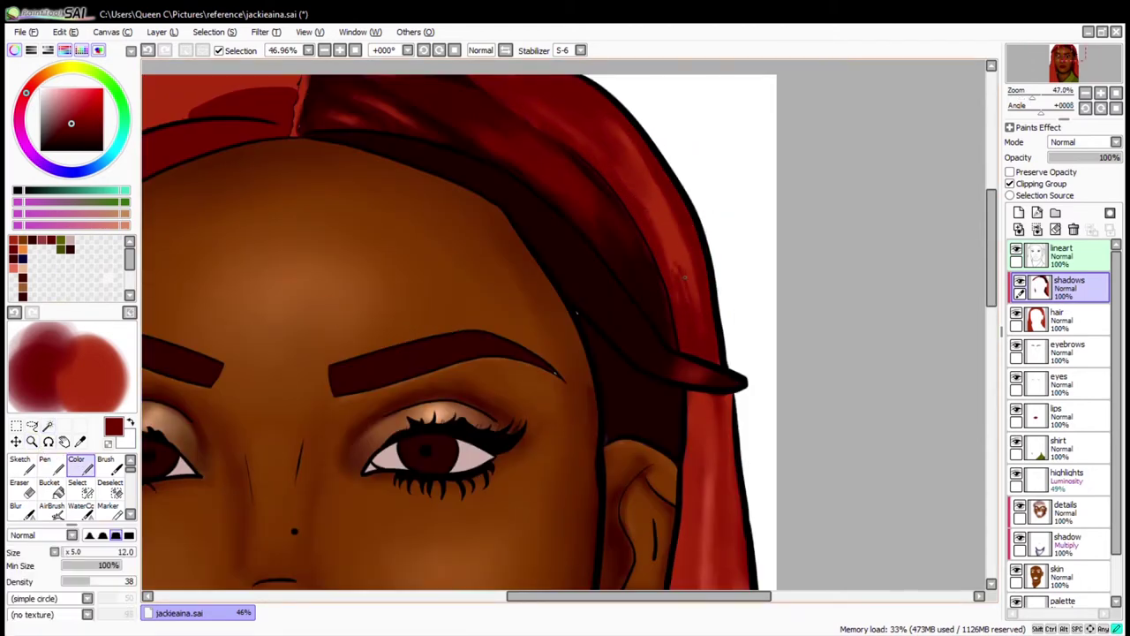
pyautogui.press('b')
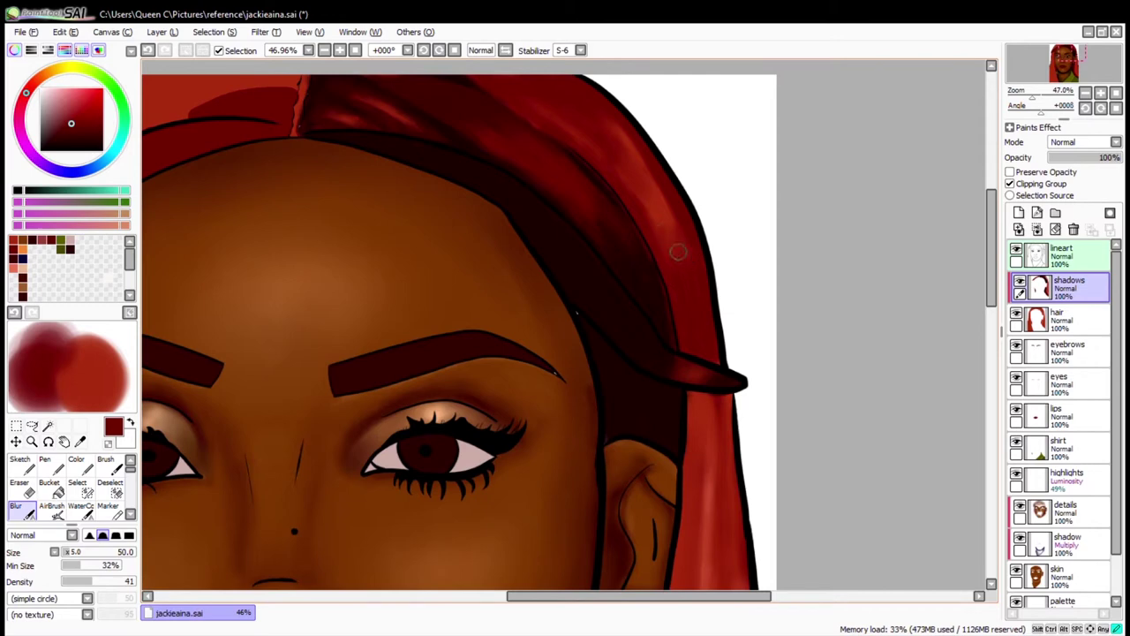
# Add long dark red strands to the hair hanging beside the ear and soften them with Blur at size 50 and density 41
pyautogui.press('c')
pyautogui.moveTo(732, 495)
pyautogui.mouseDown()
pyautogui.moveTo(561, 158)
pyautogui.moveTo(562, 233)
pyautogui.mouseUp()
pyautogui.moveTo(503, 132); pyautogui.dragTo(491, 459)
pyautogui.moveTo(542, 432); pyautogui.dragTo(553, 134)
pyautogui.scroll(-3, 561, 167)
pyautogui.press('b')
pyautogui.scroll(3, 568, 436)
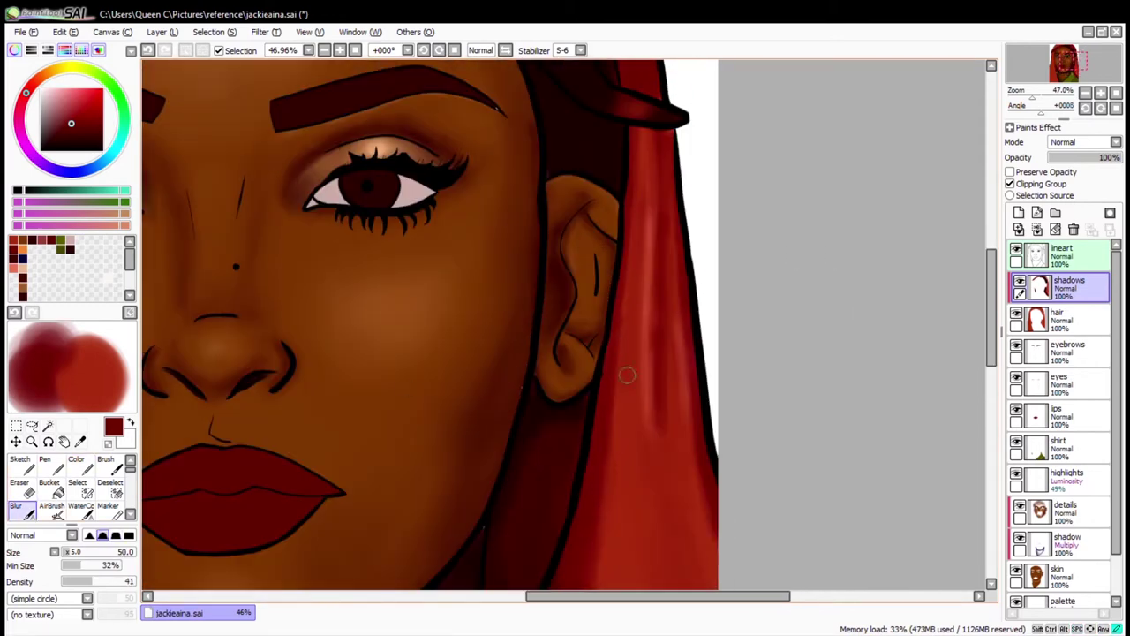
pyautogui.scroll(-3, 650, 310)
pyautogui.scroll(3, 353, 181)
# Darken the band on the unshaded side of the parting with black at size 40 and density 38 and blur it, keeping the tip red
pyautogui.press('c')
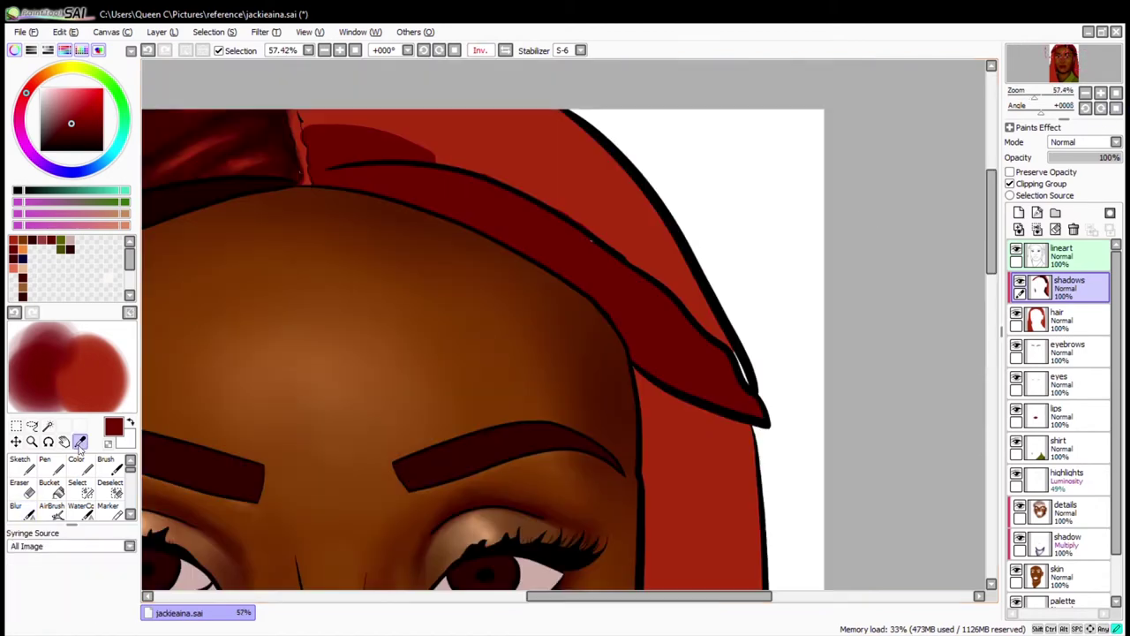
pyautogui.moveTo(320, 172); pyautogui.dragTo(622, 275)
pyautogui.moveTo(474, 214); pyautogui.dragTo(689, 362)
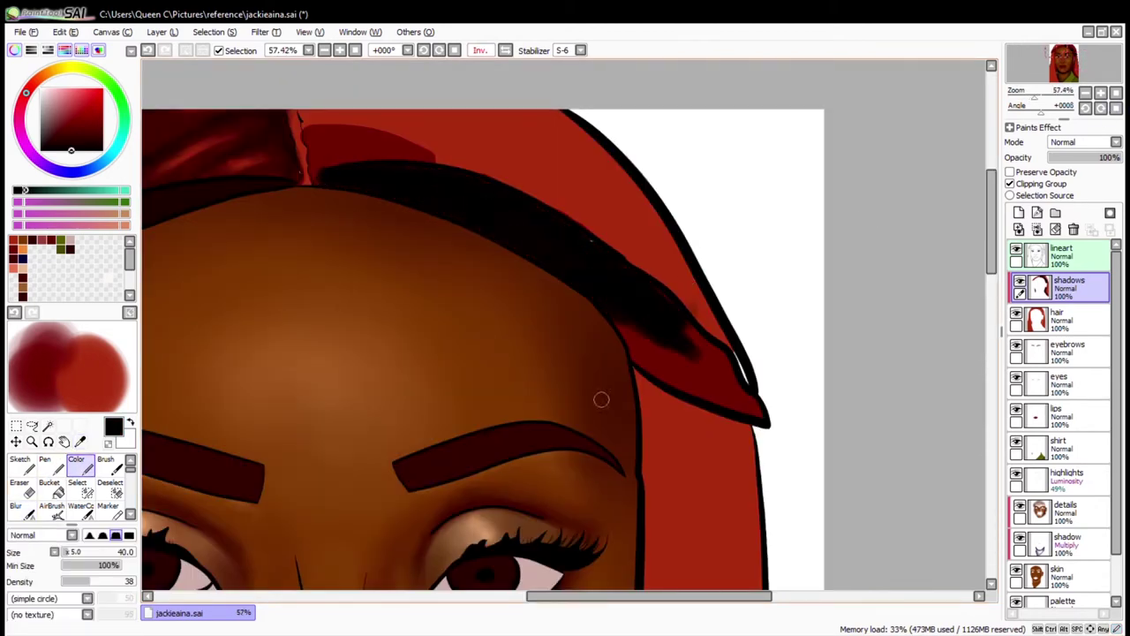
pyautogui.moveTo(618, 325); pyautogui.dragTo(697, 389)
pyautogui.moveTo(654, 325); pyautogui.dragTo(722, 397)
pyautogui.press('b')
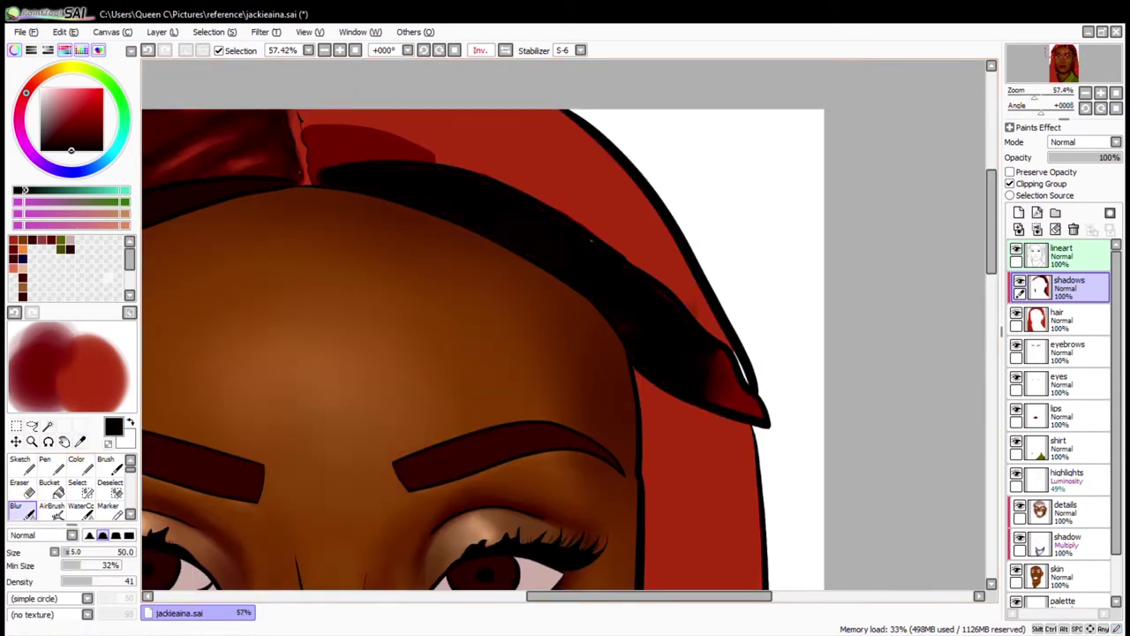
# Shade the dark red patch beside the parting with black strands, reducing the Color brush to size 10 at density 38
pyautogui.click(77, 462)
pyautogui.moveTo(305, 132)
pyautogui.mouseDown()
pyautogui.moveTo(398, 142)
pyautogui.moveTo(304, 128)
pyautogui.mouseUp()
pyautogui.moveTo(309, 172); pyautogui.dragTo(406, 158)
pyautogui.moveTo(344, 145); pyautogui.dragTo(315, 146)
pyautogui.press('[')
pyautogui.press('[')
pyautogui.press('[')
pyautogui.press('[')
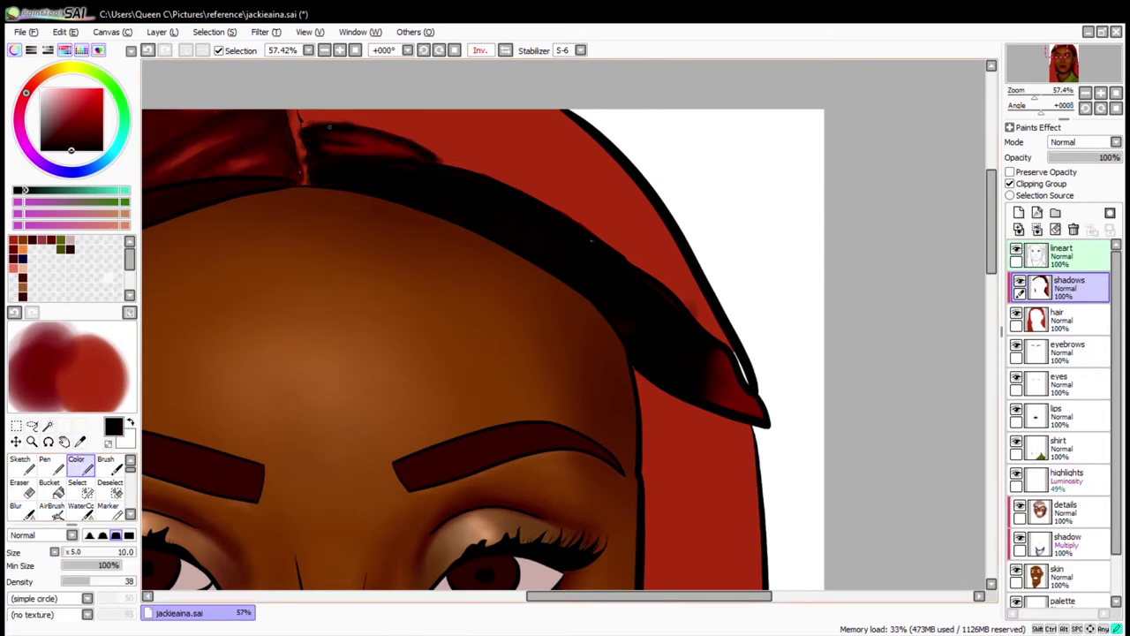
# Paint the parting line in skin brown with dark maroon touches at size 10 and density 38
pyautogui.keyDown('alt'); pyautogui.click(302, 177); pyautogui.keyUp('alt')
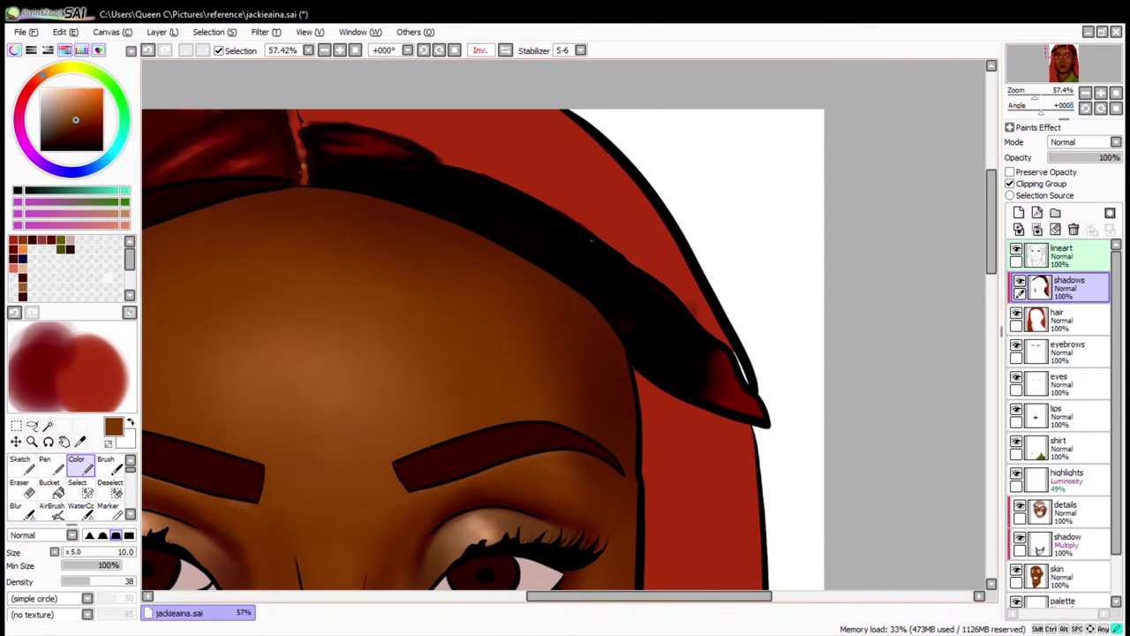
pyautogui.keyDown('alt'); pyautogui.click(301, 140); pyautogui.keyUp('alt')
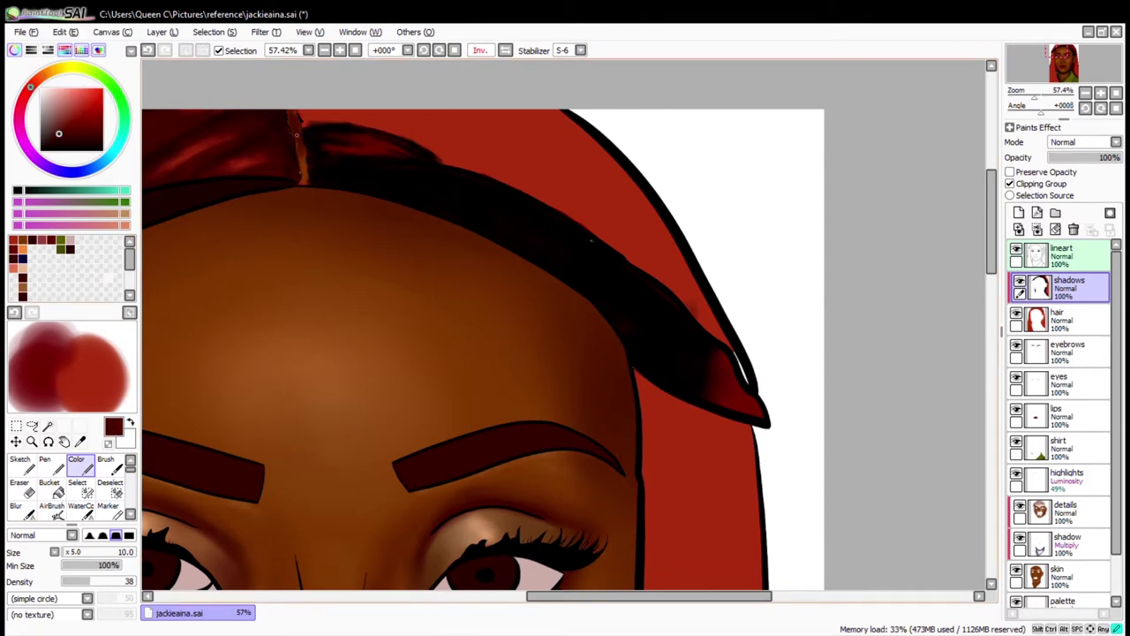
pyautogui.keyDown('alt'); pyautogui.click(303, 159); pyautogui.keyUp('alt')
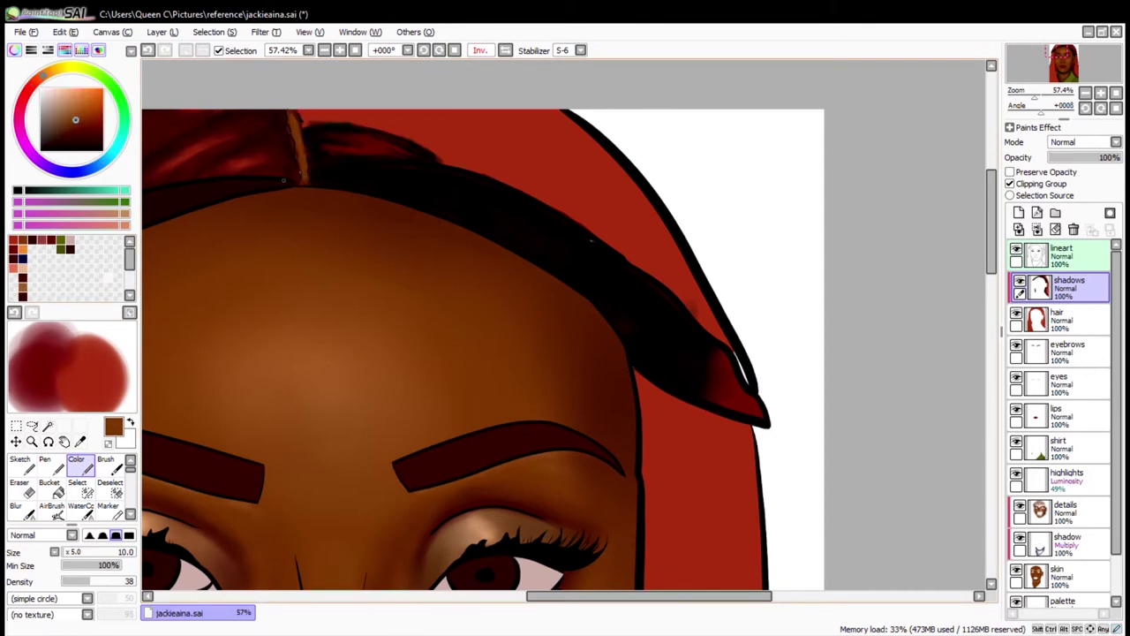
# Shade the hair above the black band, from the parting outwards, with dark maroon at size 40 and density 38
pyautogui.keyDown('alt'); pyautogui.click(571, 222); pyautogui.keyUp('alt')
pyautogui.moveTo(571, 222)
pyautogui.mouseDown()
pyautogui.moveTo(377, 93)
pyautogui.moveTo(452, 142)
pyautogui.moveTo(500, 72)
pyautogui.moveTo(387, 116)
pyautogui.mouseUp()
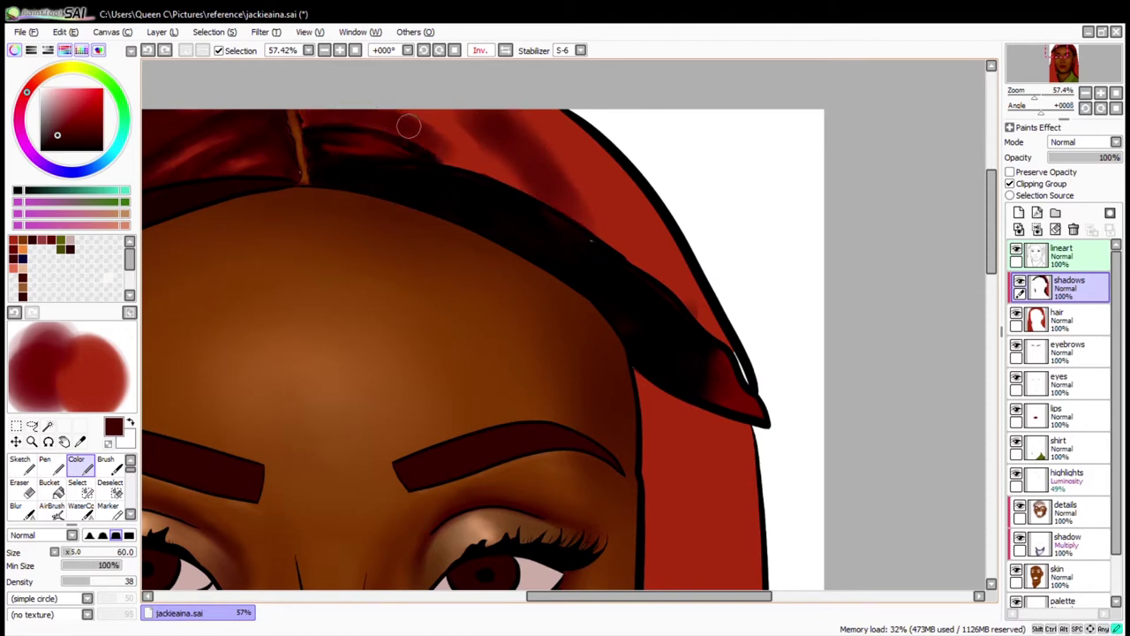
pyautogui.hotkey('ctrl', 'z')
pyautogui.press('[')
pyautogui.press('[')
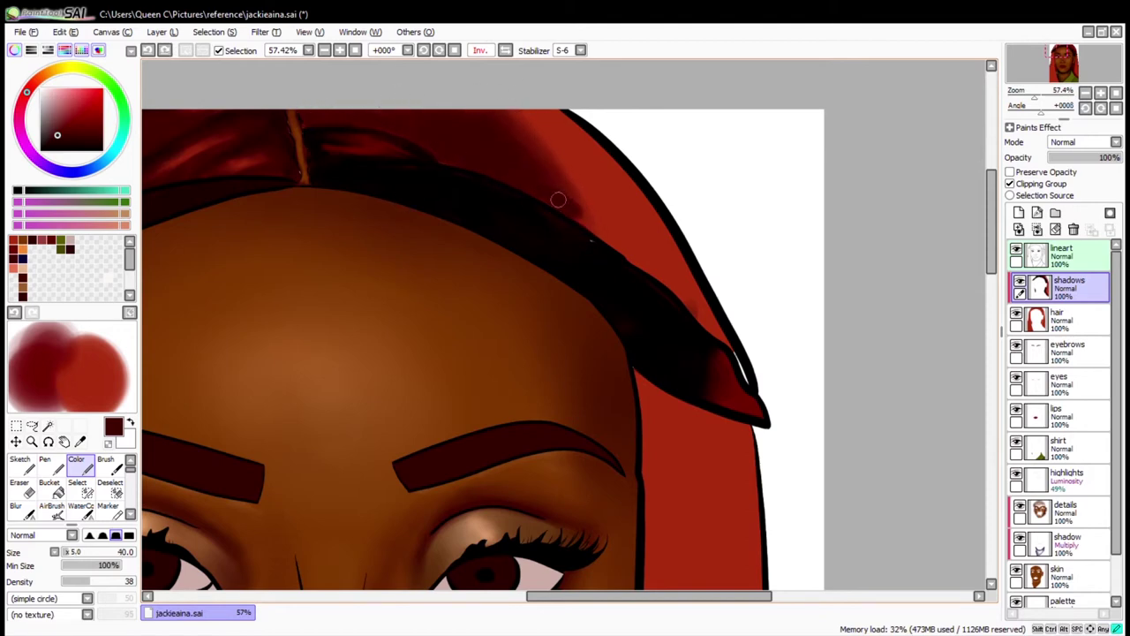
# Deepen the outer edge of the maroon shading above the black band with black at size 40 and density 38, and blur it
pyautogui.keyDown('alt'); pyautogui.click(559, 207); pyautogui.keyUp('alt')
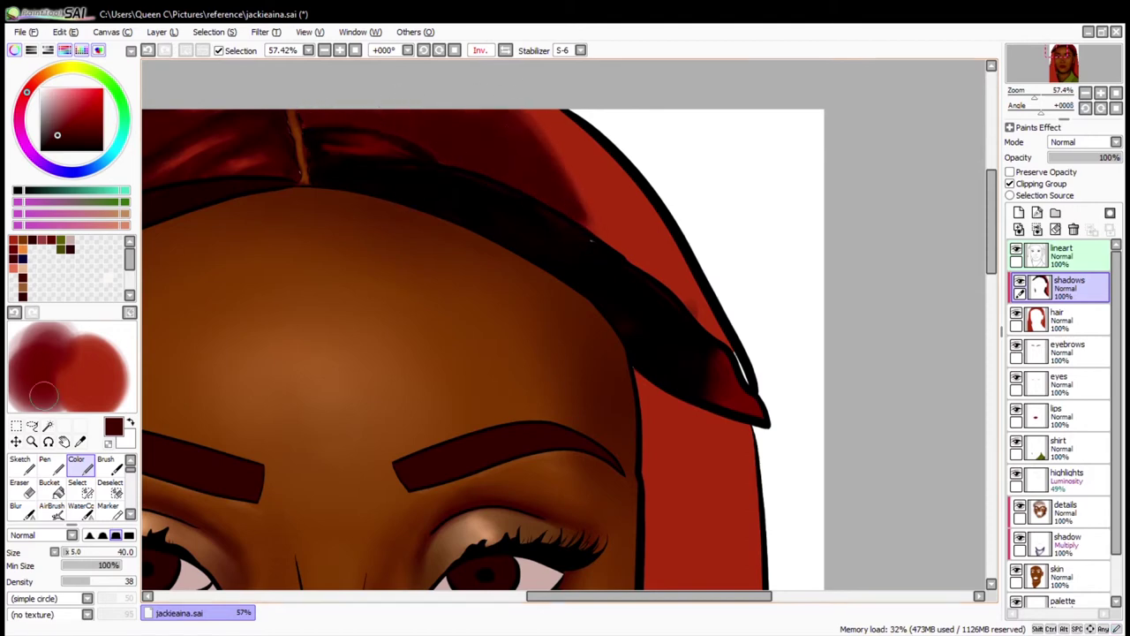
pyautogui.click(89, 468)
pyautogui.moveTo(530, 110); pyautogui.dragTo(583, 217)
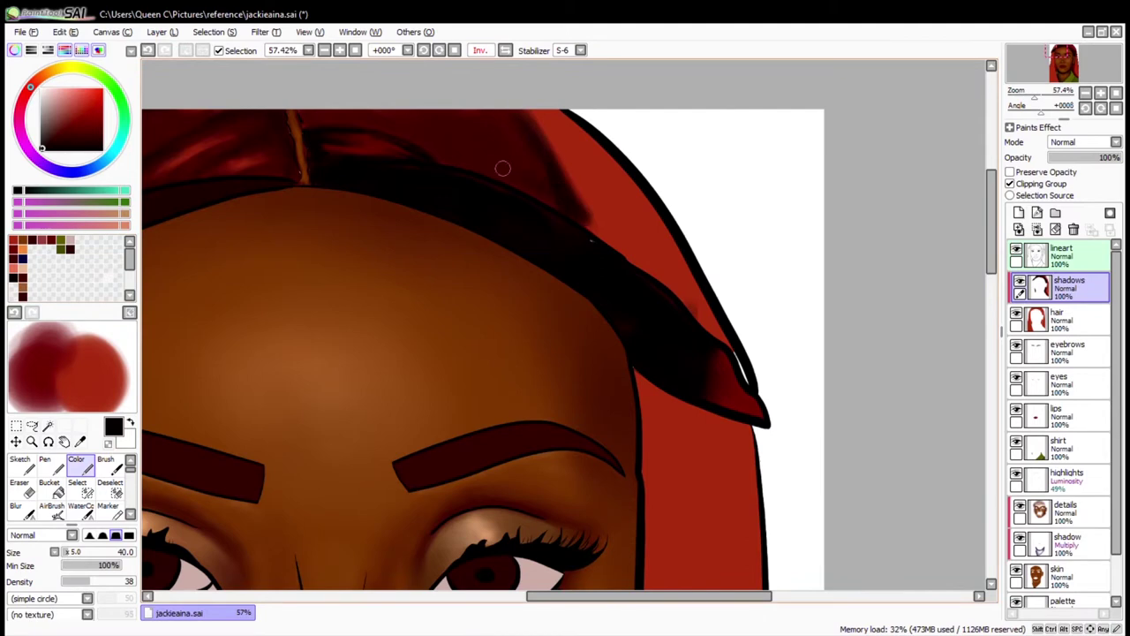
pyautogui.click(16, 505)
pyautogui.scroll(1, 204, 314)
# Shade the outer hair edge with dark red at size 100 and fill the white gap beside the band's tip on the hair layer
pyautogui.press('c')
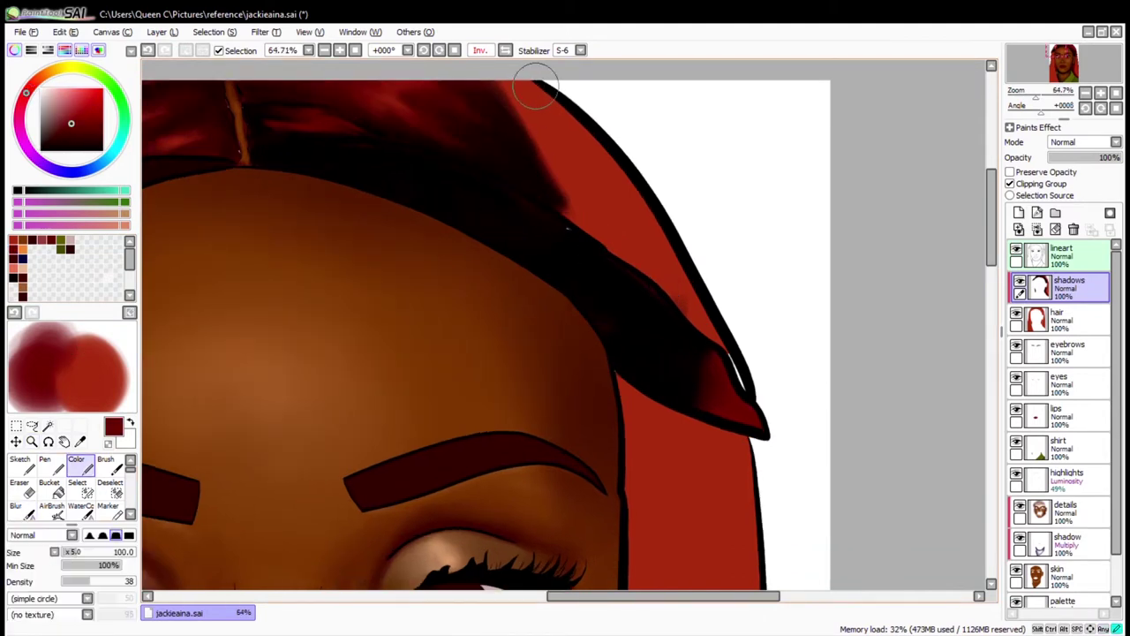
pyautogui.click(1060, 318)
pyautogui.keyDown('alt'); pyautogui.click(635, 388); pyautogui.keyUp('alt')
pyautogui.moveTo(740, 387); pyautogui.dragTo(518, 474)
pyautogui.click(1059, 287)
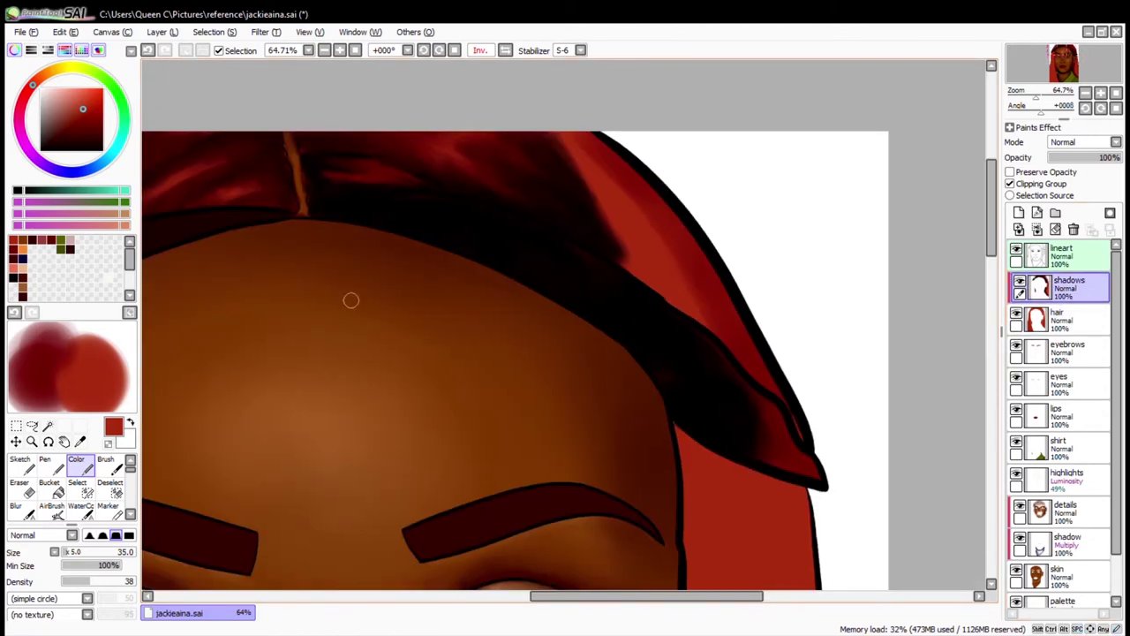
# Blend the outer hair section on the shadows layer with bright red at size 35 and thin dark red strands at size 12
pyautogui.moveTo(582, 172); pyautogui.dragTo(618, 252)
pyautogui.keyDown('alt'); pyautogui.click(578, 155); pyautogui.keyUp('alt')
pyautogui.moveTo(583, 168); pyautogui.dragTo(654, 282)
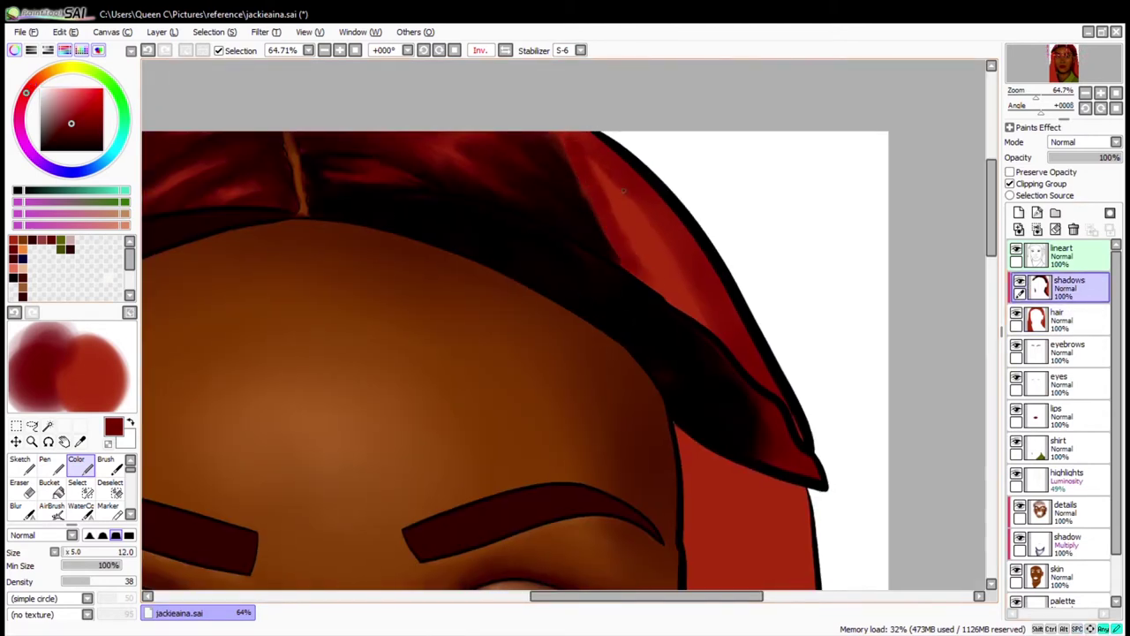
pyautogui.moveTo(623, 189); pyautogui.dragTo(607, 162)
pyautogui.moveTo(724, 340); pyautogui.dragTo(664, 288)
# Add black strands at the crown and near the band's tip in the outer hair section, and blur them at size 60
pyautogui.keyDown('alt'); pyautogui.click(559, 295); pyautogui.keyUp('alt')
pyautogui.moveTo(556, 135); pyautogui.dragTo(617, 201)
pyautogui.moveTo(786, 406); pyautogui.dragTo(740, 329)
pyautogui.press('b')
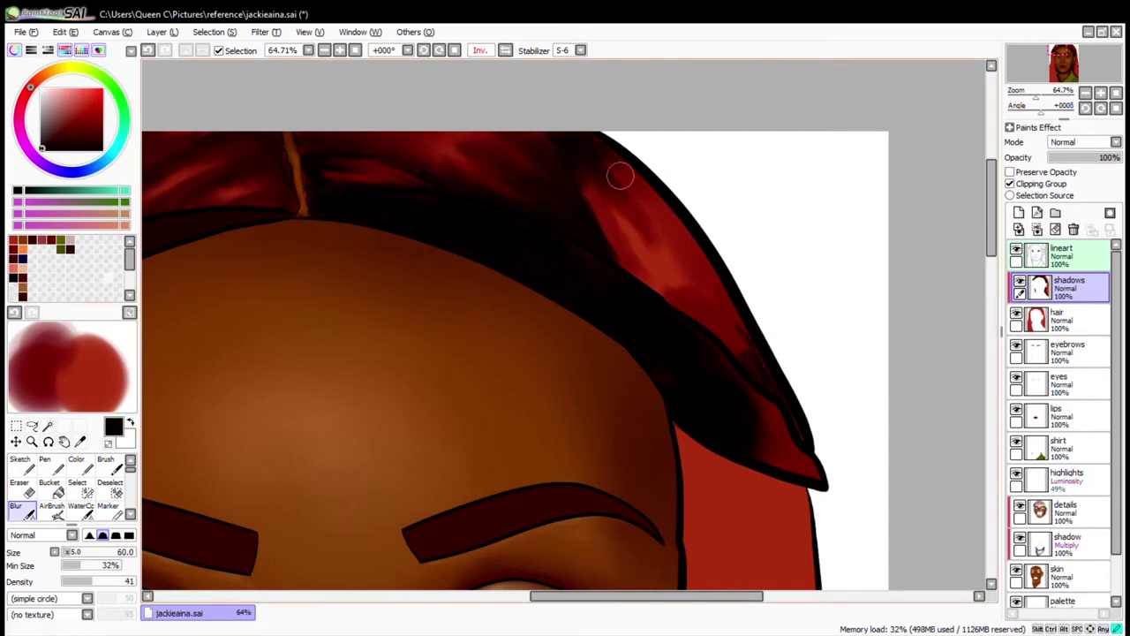
pyautogui.scroll(-5, 699, 380)
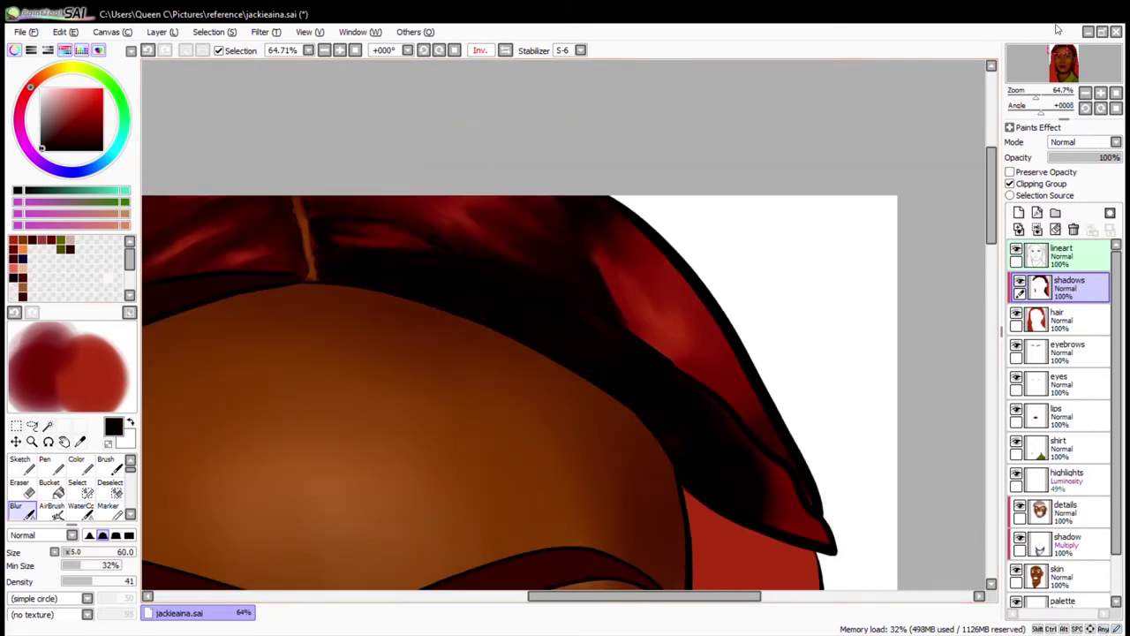
# Shade the long hair on the side of the face without the ear with dark and light red streaks at density 31
pyautogui.press('c')
pyautogui.click(22, 246)
pyautogui.press(']')
pyautogui.press(']')
pyautogui.press(']')
pyautogui.press(']')
pyautogui.press(']')
pyautogui.moveTo(446, 454); pyautogui.dragTo(464, 528)
pyautogui.moveTo(440, 470); pyautogui.dragTo(429, 416)
pyautogui.keyDown('alt'); pyautogui.click(429, 417); pyautogui.keyUp('alt')
pyautogui.hotkey('ctrl', 'z')
pyautogui.hotkey('ctrl', 'z')
pyautogui.press('[')
pyautogui.press('[')
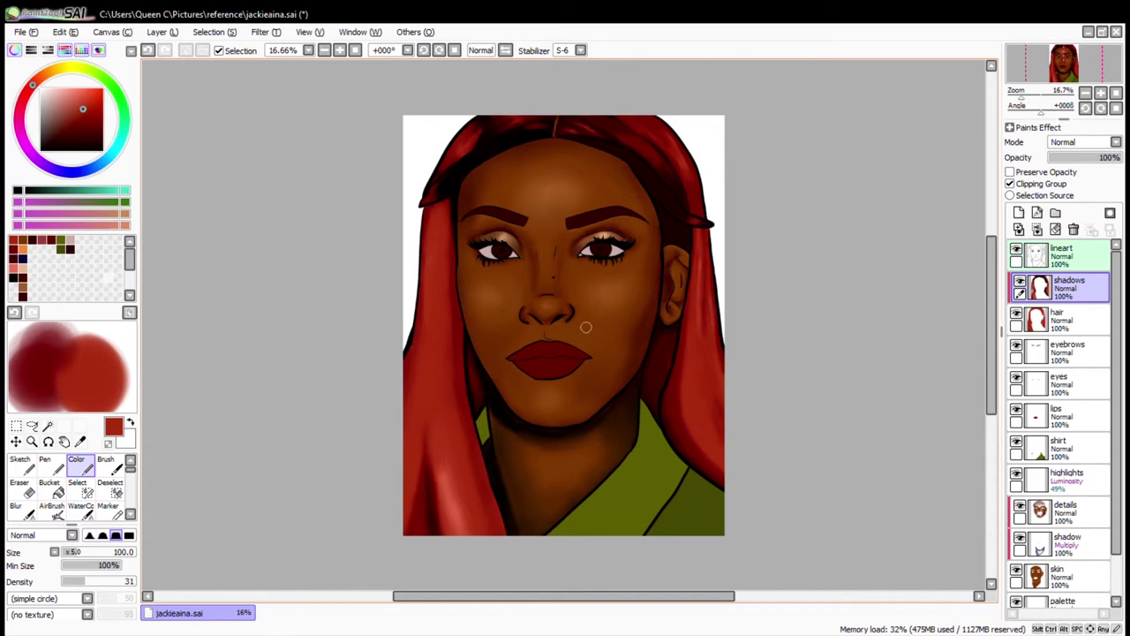
# Create a new layer named "lips details" directly above the lips layer
pyautogui.hotkey('ctrl', 'shift', 'n')
pyautogui.moveTo(1059, 256); pyautogui.dragTo(1045, 331)
pyautogui.press('Return')
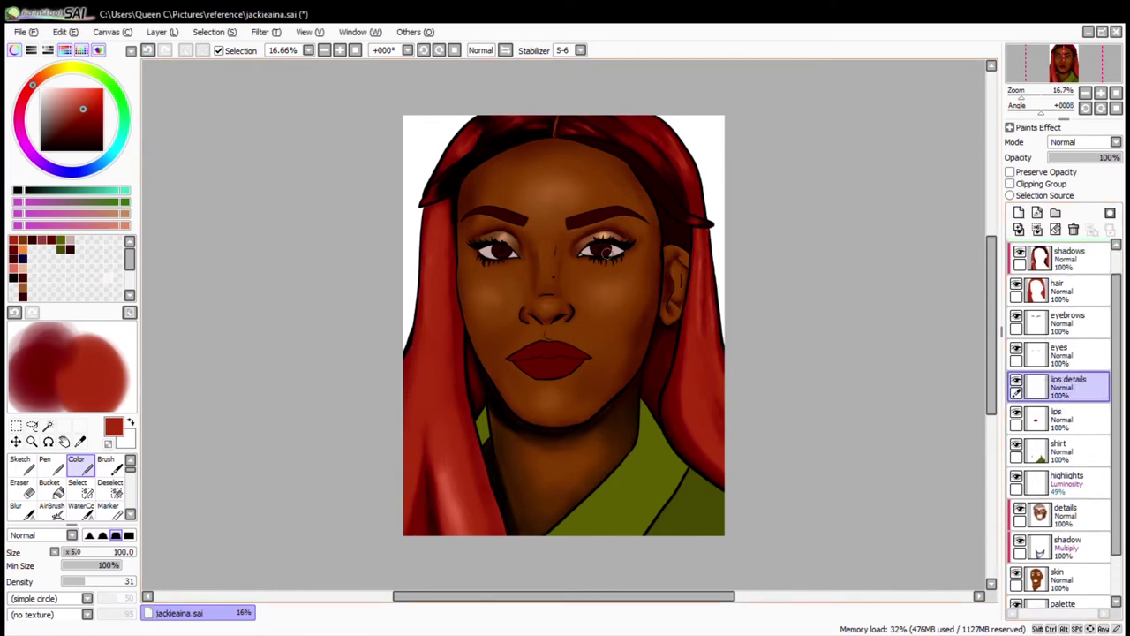
# Softly shade the skin between the nose and upper lip on the details layer with brown at size 100 and density 17
pyautogui.moveTo(565, 353); pyautogui.dragTo(518, 369)
pyautogui.click(1064, 512)
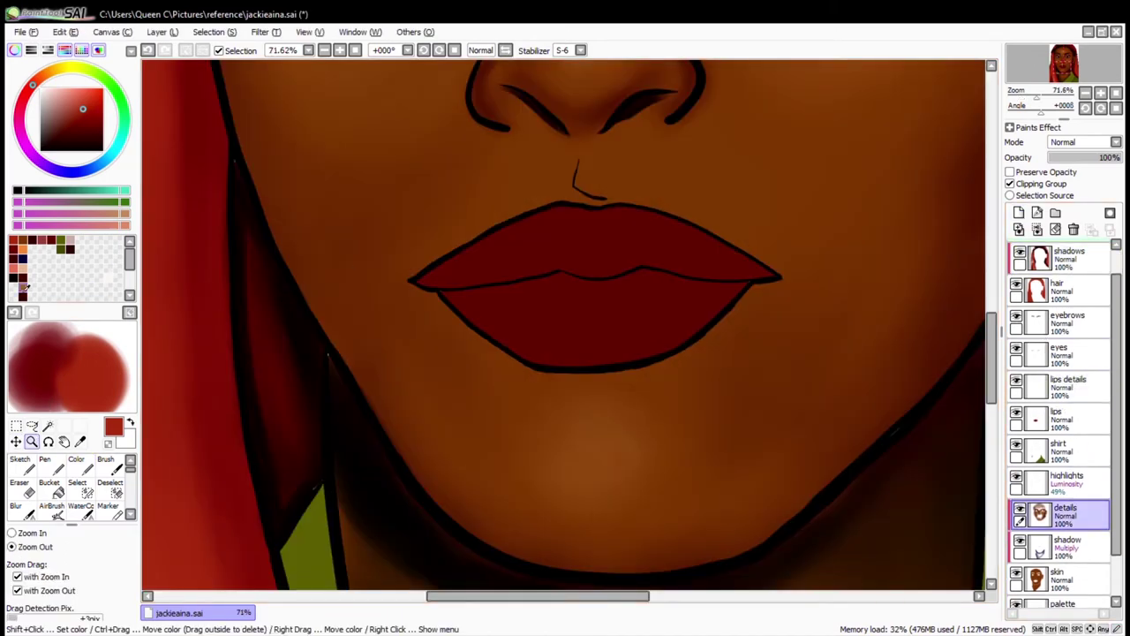
pyautogui.click(23, 250)
pyautogui.click(76, 463)
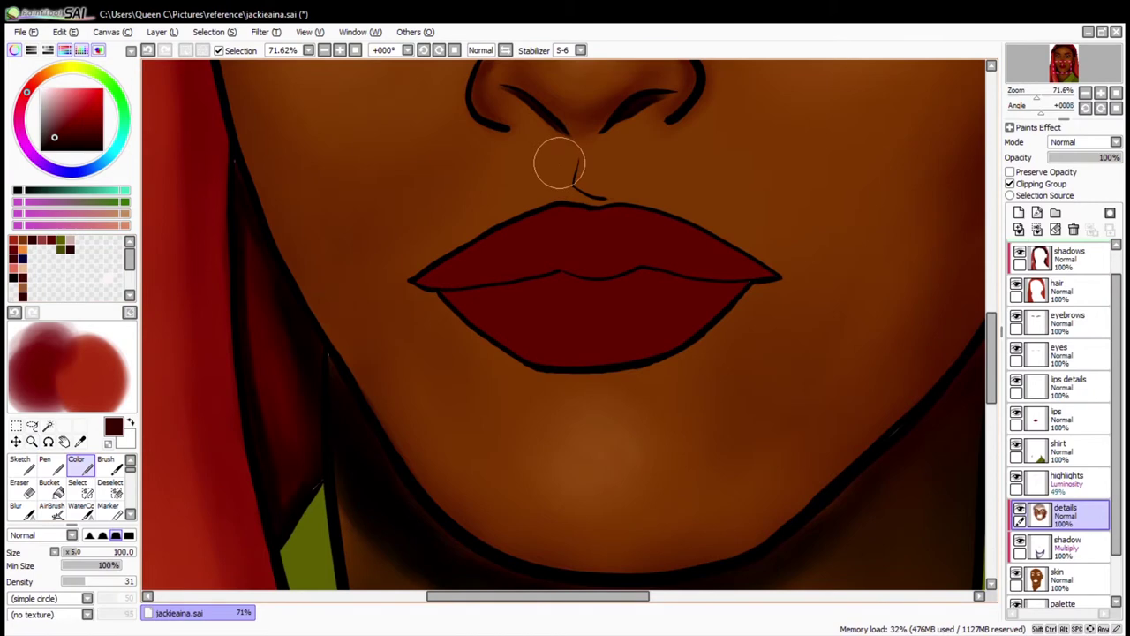
pyautogui.keyDown('alt'); pyautogui.click(423, 159); pyautogui.keyUp('alt')
pyautogui.moveTo(423, 159); pyautogui.dragTo(507, 166)
pyautogui.moveTo(657, 175)
pyautogui.mouseDown()
pyautogui.moveTo(686, 161)
pyautogui.moveTo(710, 172)
pyautogui.mouseUp()
pyautogui.hotkey('ctrl', 'z')
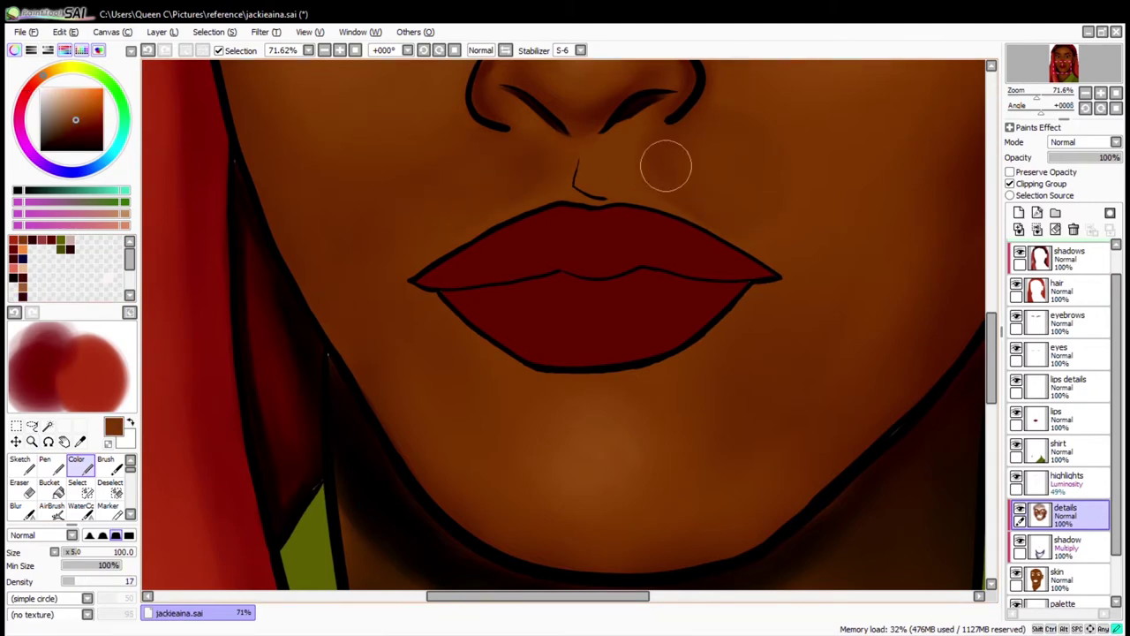
# Shade the groove between the nose and the upper lip with skin browns at size 40 and density 17
pyautogui.keyDown('alt'); pyautogui.click(585, 173); pyautogui.keyUp('alt')
pyautogui.moveTo(611, 183); pyautogui.dragTo(597, 161)
pyautogui.hotkey('ctrl', 'z')
pyautogui.keyDown('alt'); pyautogui.click(453, 128); pyautogui.keyUp('alt')
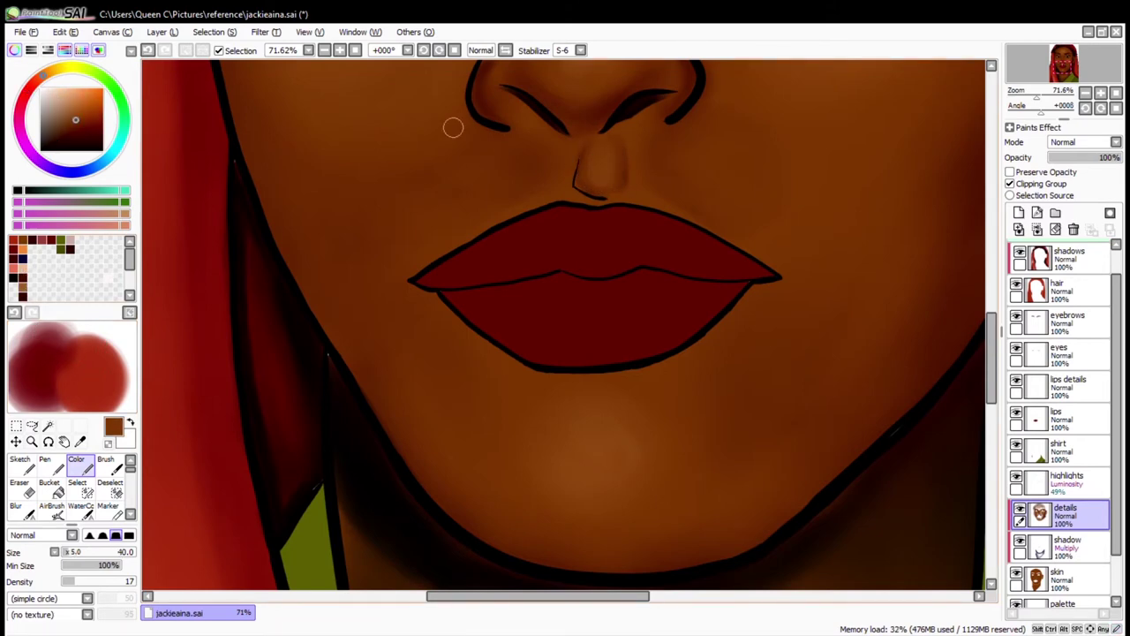
# Shade the edges of the lower lip and darken the upper lip with dark red on the lips details layer
pyautogui.keyDown('alt'); pyautogui.click(521, 326); pyautogui.keyUp('alt')
pyautogui.moveTo(621, 370); pyautogui.dragTo(728, 303)
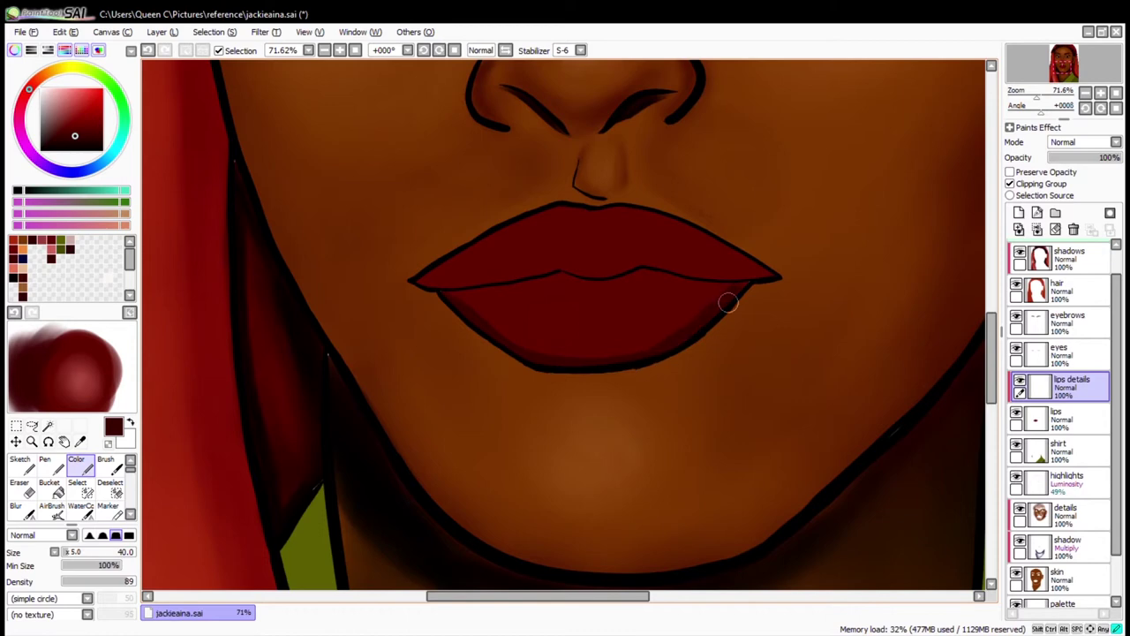
pyautogui.moveTo(485, 316); pyautogui.dragTo(706, 298)
pyautogui.moveTo(424, 281)
pyautogui.mouseDown()
pyautogui.moveTo(472, 268)
pyautogui.moveTo(538, 222)
pyautogui.moveTo(630, 256)
pyautogui.moveTo(565, 248)
pyautogui.moveTo(643, 297)
pyautogui.moveTo(595, 315)
pyautogui.moveTo(618, 322)
pyautogui.moveTo(504, 308)
pyautogui.moveTo(701, 312)
pyautogui.moveTo(477, 310)
pyautogui.moveTo(697, 302)
pyautogui.mouseUp()
# Blend a soft pinkish highlight into the lower lip and smooth the lip shading with reds at size 80
pyautogui.keyDown('alt'); pyautogui.click(600, 301); pyautogui.keyUp('alt')
pyautogui.keyDown('alt'); pyautogui.click(515, 267); pyautogui.keyUp('alt')
pyautogui.moveTo(514, 267)
pyautogui.mouseDown()
pyautogui.moveTo(538, 294)
pyautogui.moveTo(583, 308)
pyautogui.moveTo(523, 321)
pyautogui.mouseUp()
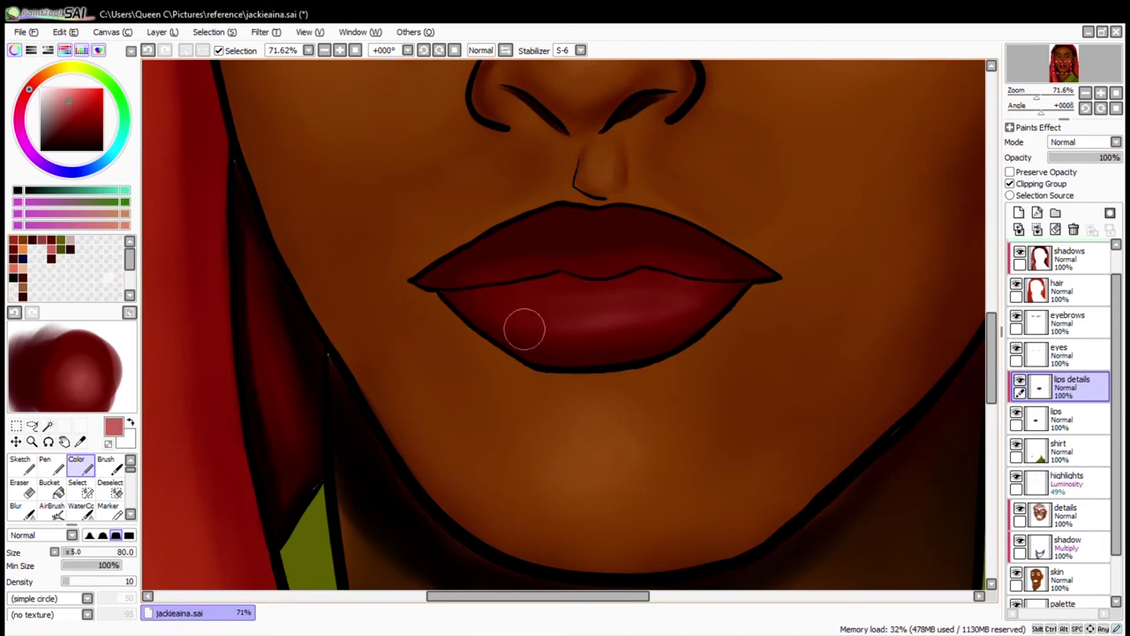
pyautogui.keyDown('alt'); pyautogui.click(535, 268); pyautogui.keyUp('alt')
pyautogui.moveTo(535, 267); pyautogui.dragTo(537, 336)
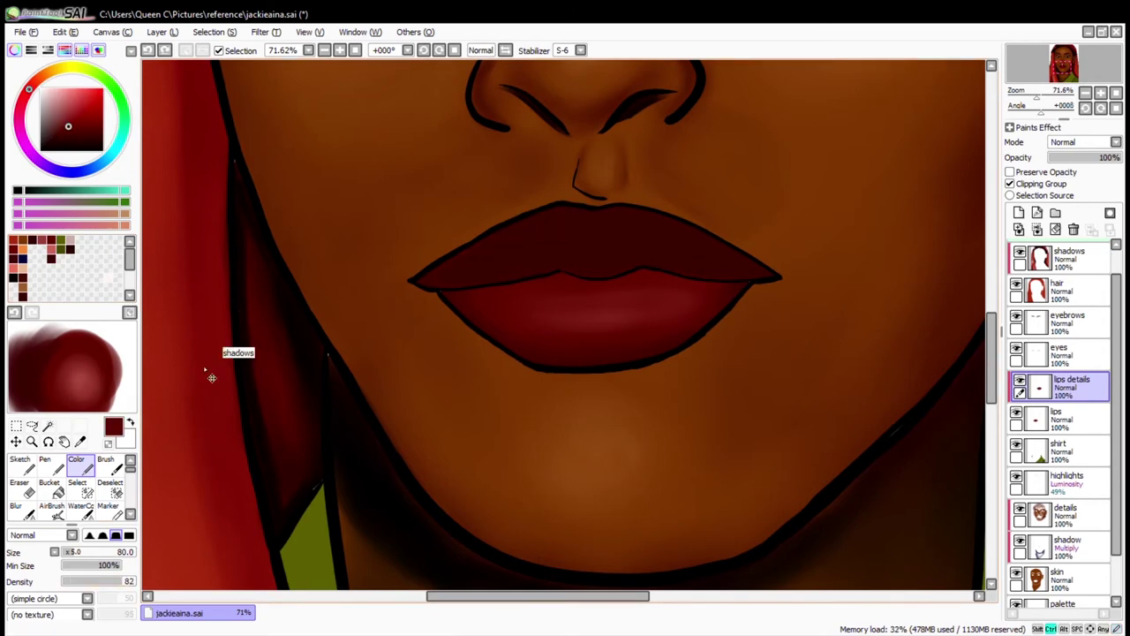
# Blend a soft highlight into the middle of the upper lip at size 40 and density 12
pyautogui.keyDown('alt'); pyautogui.click(374, 293); pyautogui.keyUp('alt')
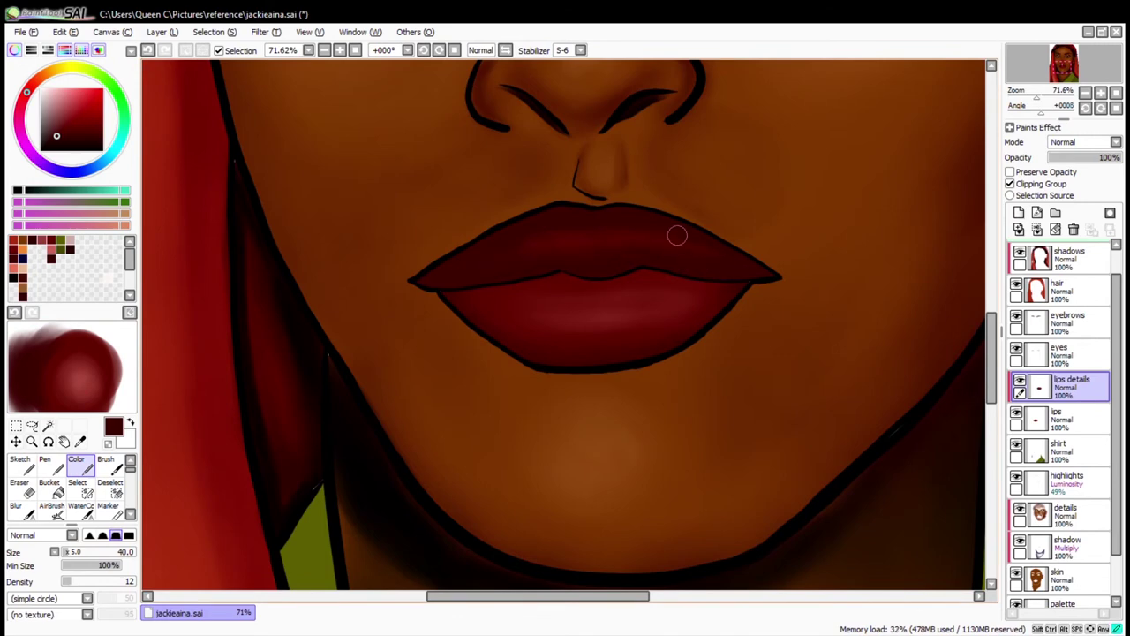
pyautogui.keyDown('alt'); pyautogui.click(573, 240); pyautogui.keyUp('alt')
pyautogui.keyDown('alt'); pyautogui.click(511, 279); pyautogui.keyUp('alt')
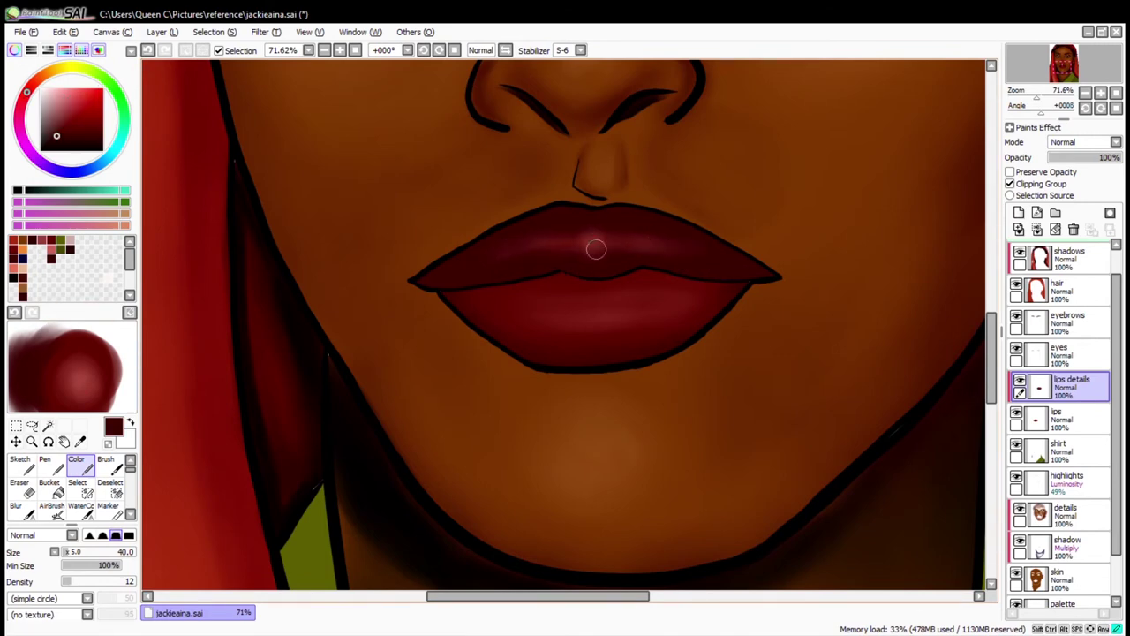
pyautogui.moveTo(595, 244); pyautogui.dragTo(676, 242)
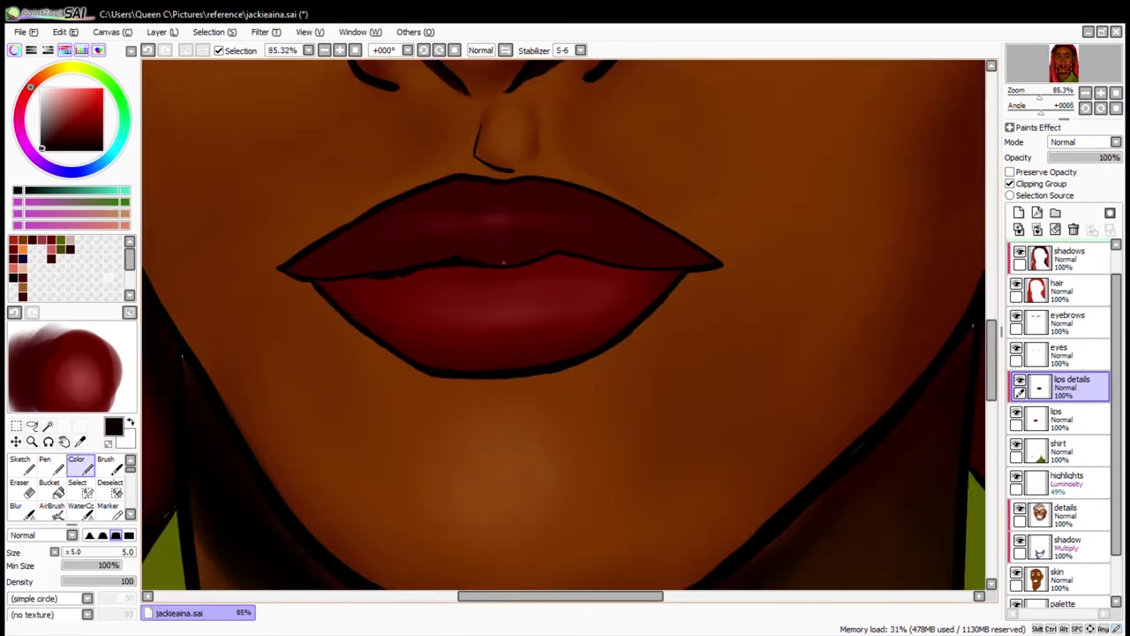
# Thicken the dark line between the lips with near-black at size 5 and density 100
pyautogui.scroll(5, 298, 253)
pyautogui.moveTo(549, 313); pyautogui.dragTo(701, 291)
pyautogui.moveTo(308, 305); pyautogui.dragTo(517, 310)
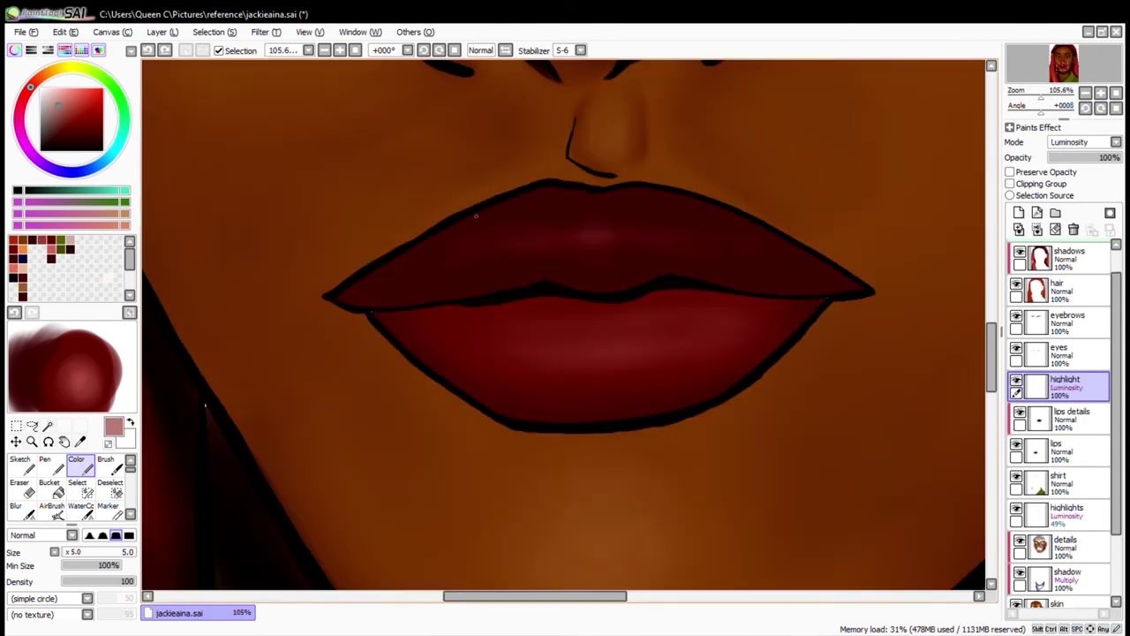
# Paint glossy pink highlights on both lips on a clipped Luminosity layer named "highlight" and lower its opacity to 30%
pyautogui.moveTo(615, 196); pyautogui.dragTo(706, 204)
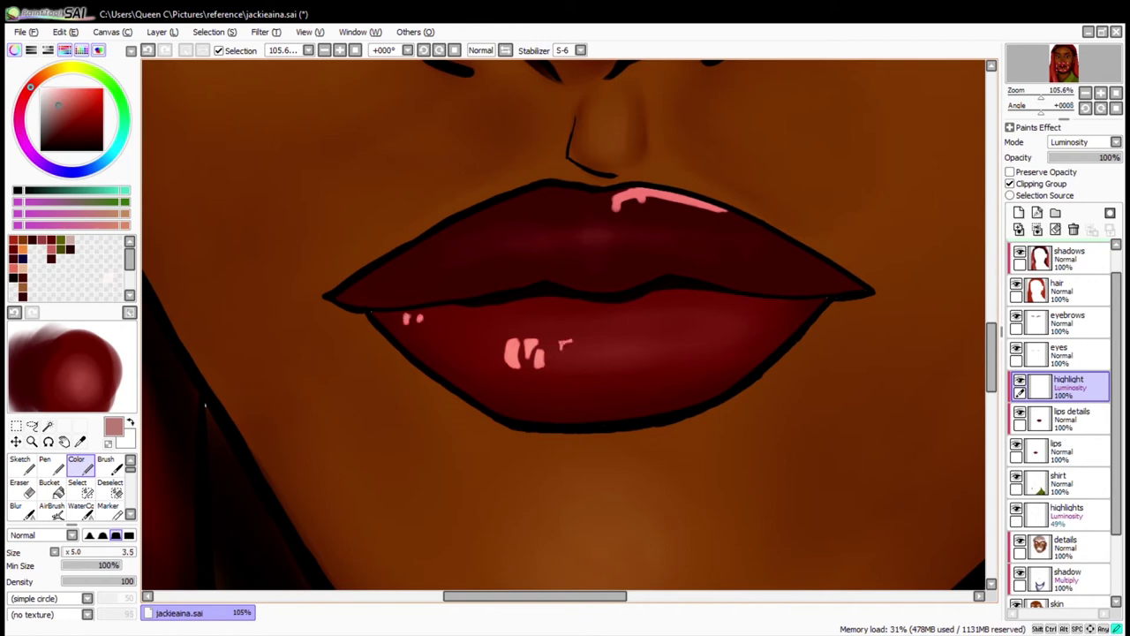
pyautogui.moveTo(620, 364); pyautogui.dragTo(617, 355)
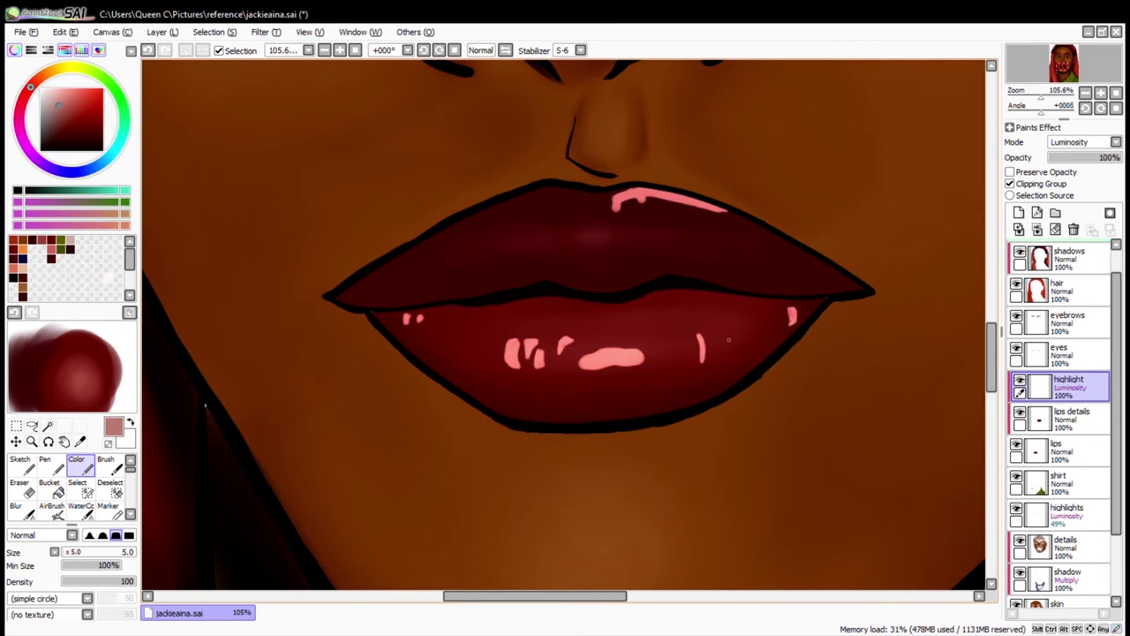
pyautogui.click(1075, 159)
pyautogui.moveTo(748, 342)
pyautogui.mouseDown()
pyautogui.moveTo(769, 322)
pyautogui.moveTo(733, 339)
pyautogui.mouseUp()
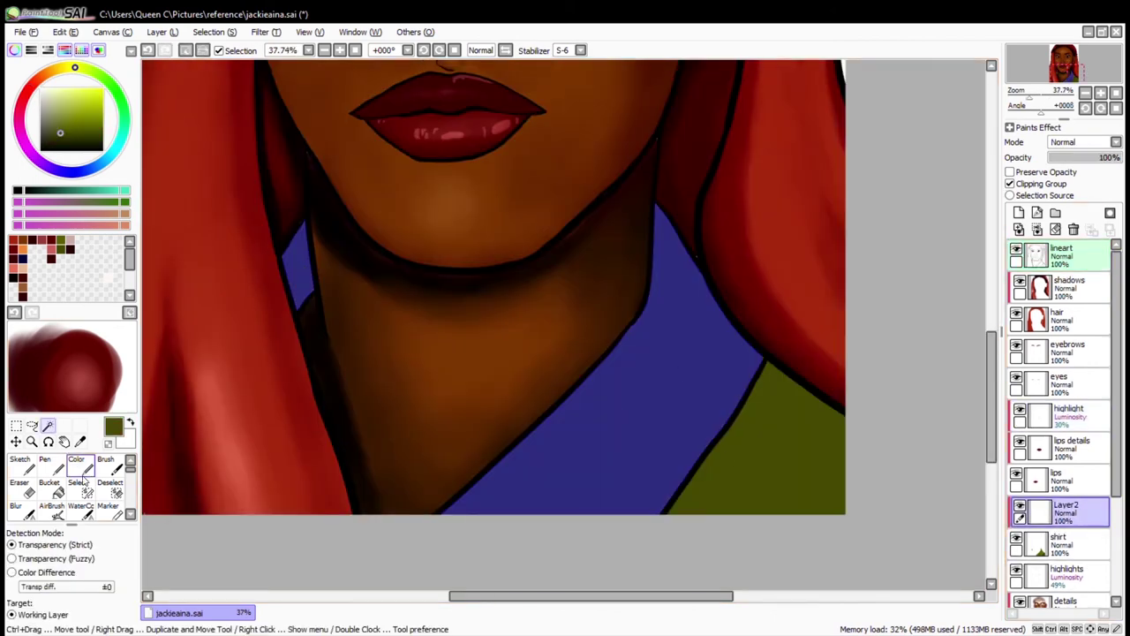
# Shade the selected jacket collar with dark green along its edges and blend lighter green into its middle
pyautogui.click(76, 461)
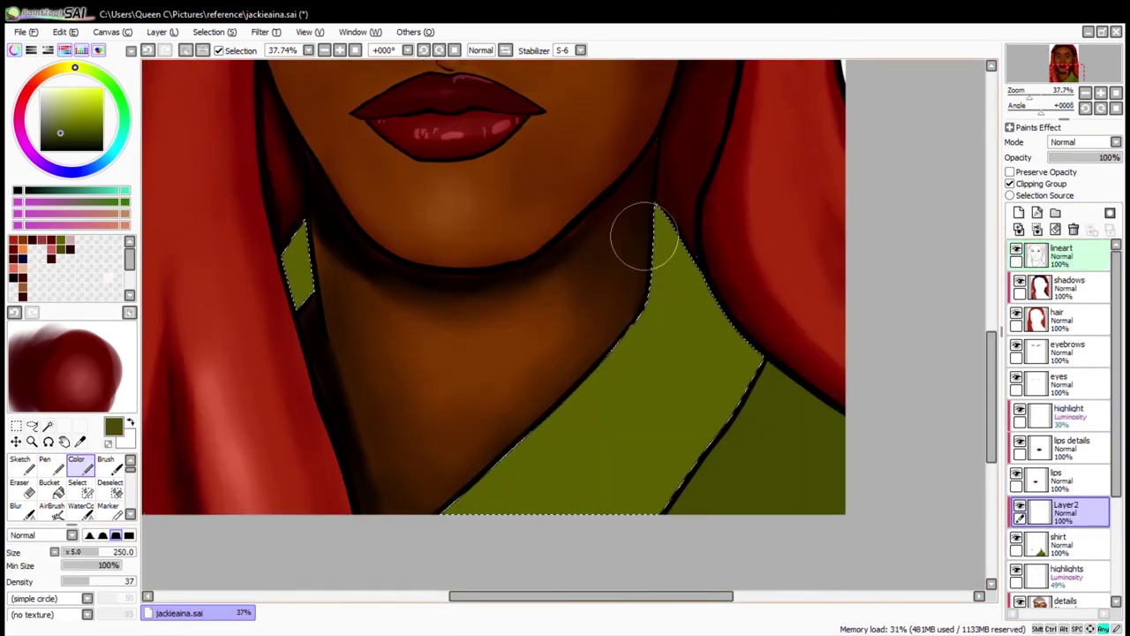
pyautogui.moveTo(653, 265)
pyautogui.mouseDown()
pyautogui.moveTo(500, 467)
pyautogui.moveTo(674, 525)
pyautogui.moveTo(529, 459)
pyautogui.mouseUp()
pyautogui.click(49, 99)
pyautogui.rightClick(666, 353)
pyautogui.moveTo(623, 391); pyautogui.dragTo(686, 323)
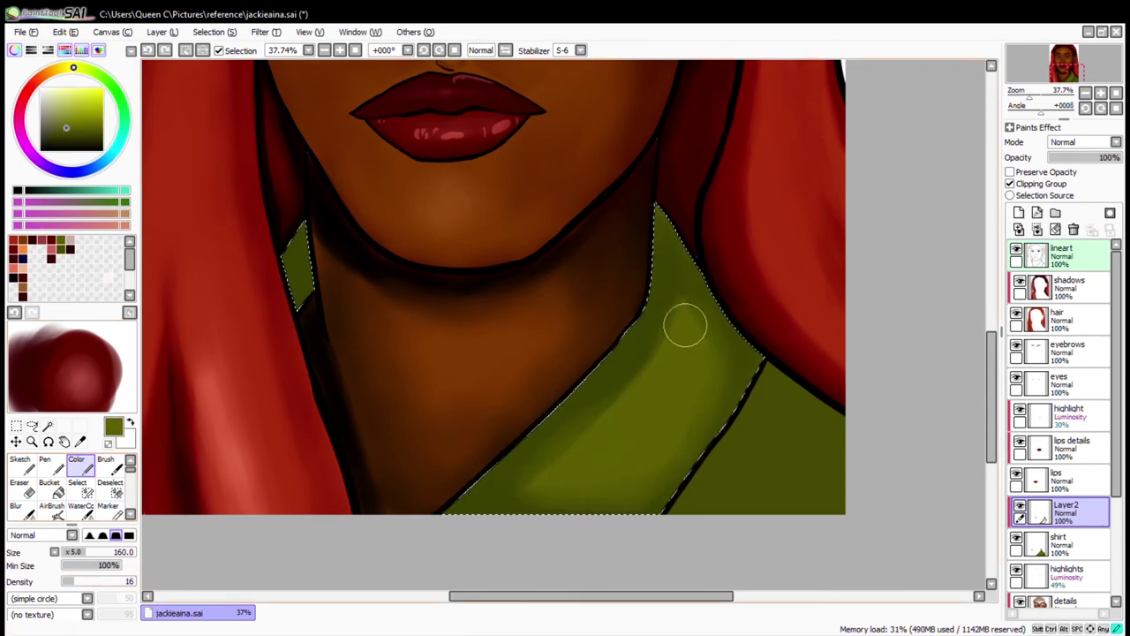
# Select the jacket area below the collar from the lineart and shade it dark green at size 250 and density 16
pyautogui.hotkey('ctrl', 'd')
pyautogui.click(1059, 256)
pyautogui.click(47, 426)
pyautogui.click(777, 441)
pyautogui.click(1059, 512)
pyautogui.click(76, 460)
pyautogui.click(76, 581)
pyautogui.moveTo(76, 582); pyautogui.dragTo(69, 582)
pyautogui.moveTo(769, 391)
pyautogui.mouseDown()
pyautogui.moveTo(790, 386)
pyautogui.moveTo(760, 424)
pyautogui.mouseUp()
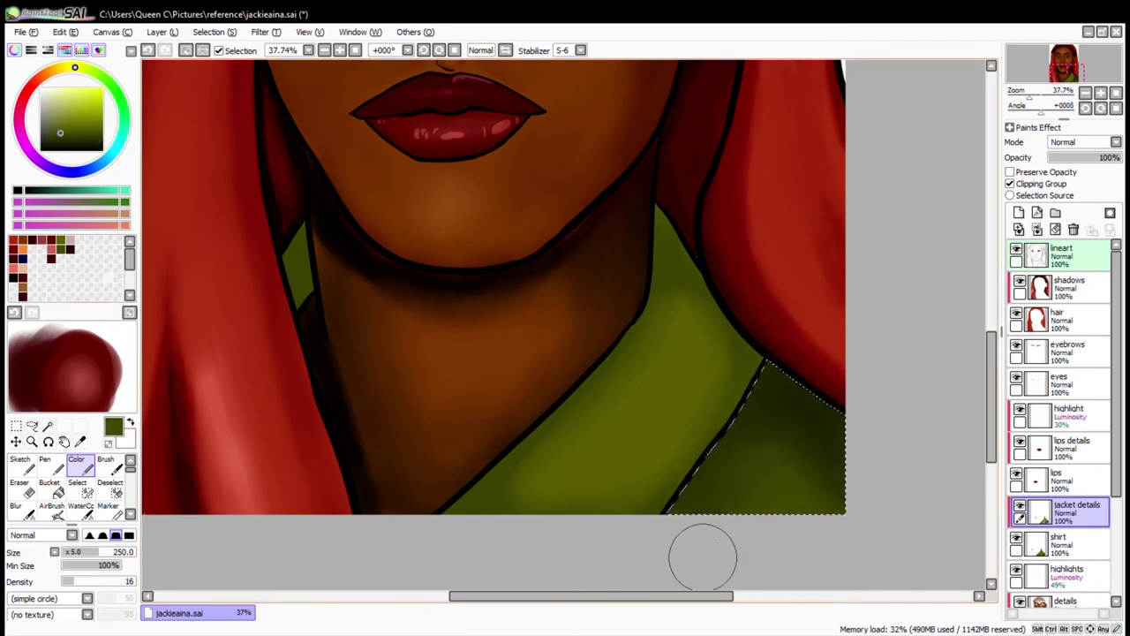
pyautogui.hotkey('ctrl', 'd')
# Paint the background behind the portrait pink with a large brush
pyautogui.scroll(-4, 869, 217)
pyautogui.scroll(-5, 1060, 424)
pyautogui.click(1059, 592)
pyautogui.click(80, 115)
pyautogui.moveTo(76, 551); pyautogui.dragTo(124, 552)
pyautogui.moveTo(385, 328)
pyautogui.mouseDown()
pyautogui.moveTo(424, 273)
pyautogui.moveTo(209, 148)
pyautogui.mouseUp()
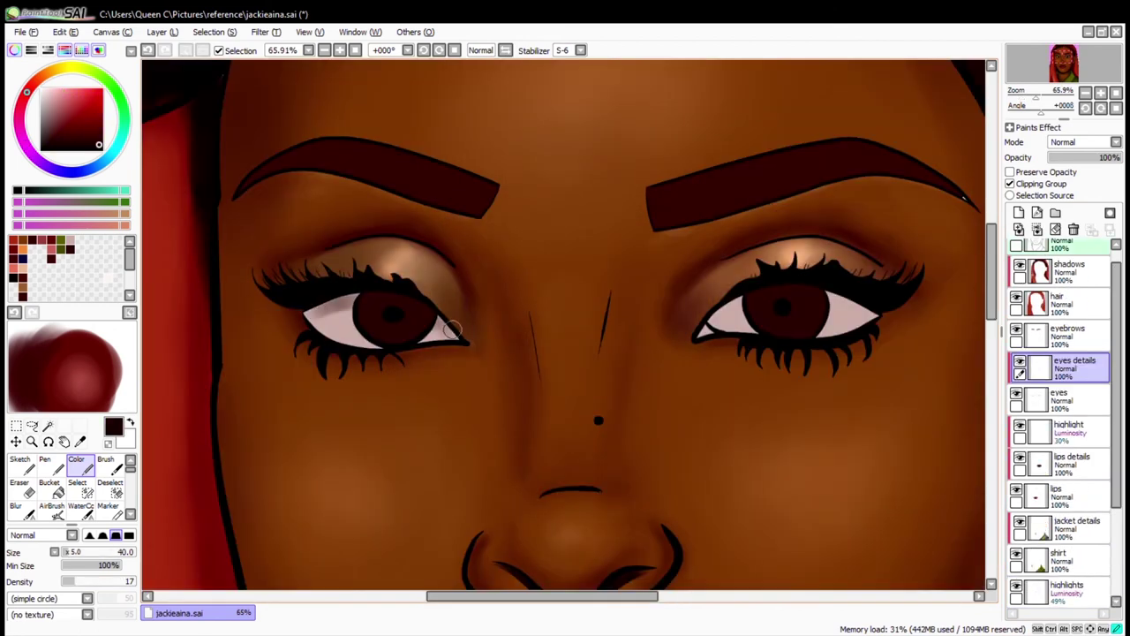
# Softly shade the whites of both eyes on the eyes details layer at size 40 and density 17
pyautogui.moveTo(311, 300); pyautogui.dragTo(459, 332)
pyautogui.moveTo(821, 295); pyautogui.dragTo(875, 329)
pyautogui.click(99, 302)
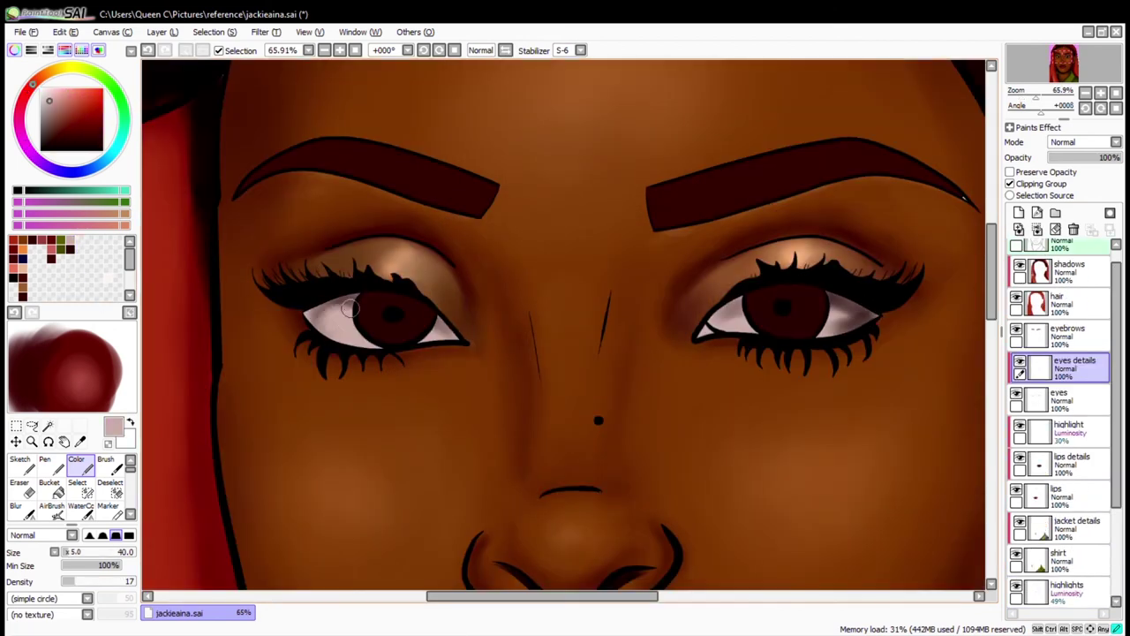
pyautogui.keyDown('alt'); pyautogui.click(335, 314); pyautogui.keyUp('alt')
pyautogui.moveTo(309, 310); pyautogui.dragTo(353, 323)
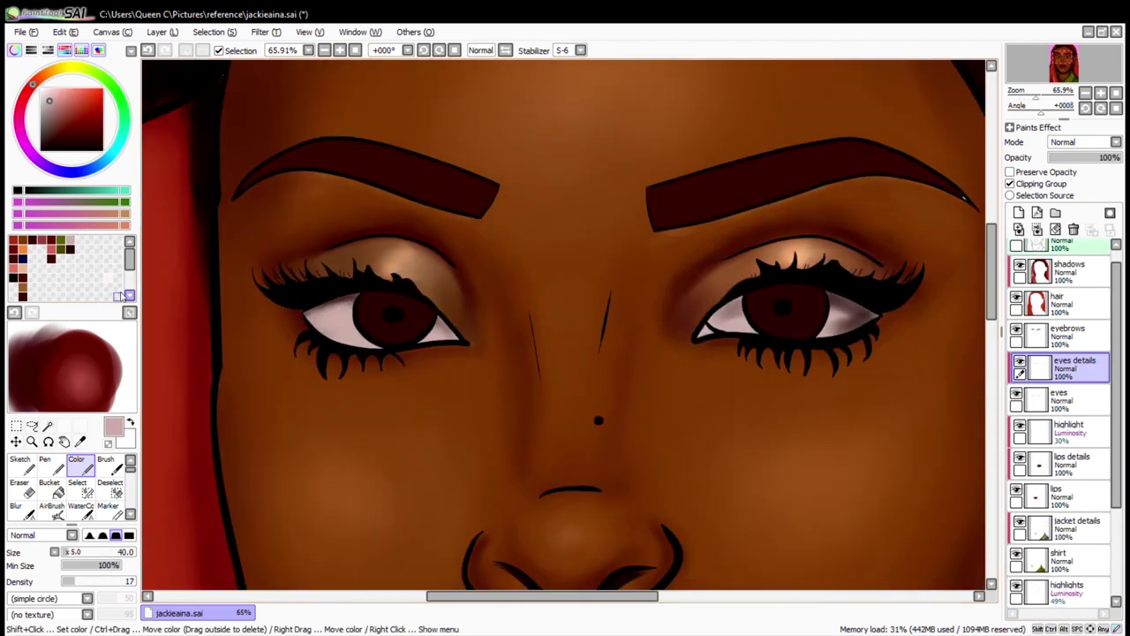
pyautogui.moveTo(840, 325); pyautogui.dragTo(864, 314)
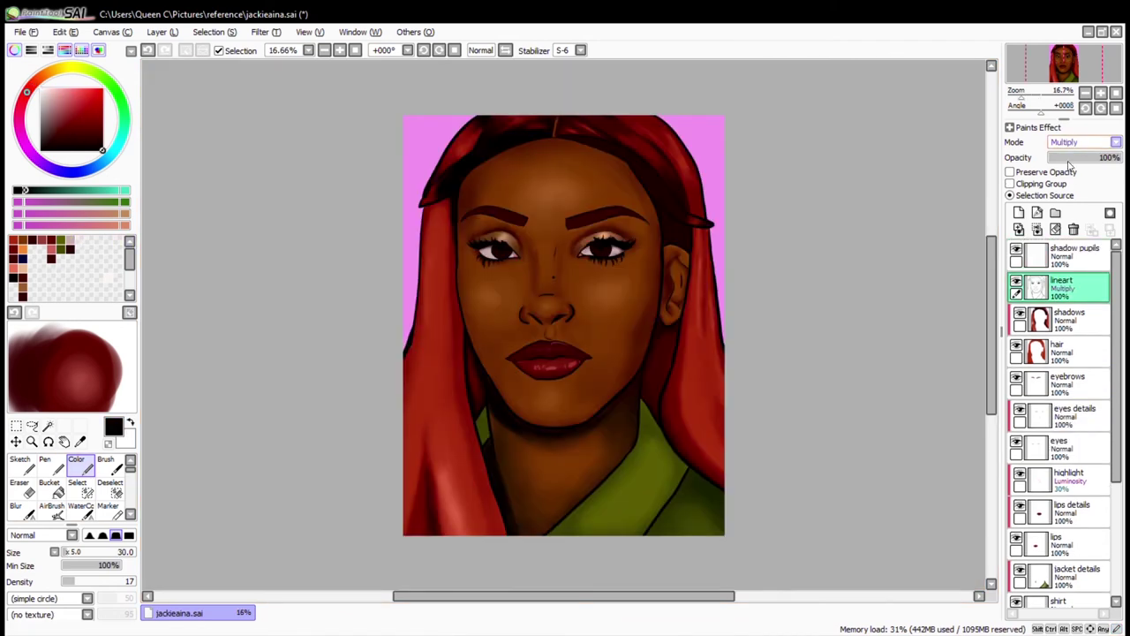
# Preserve the opacity of the Multiply lineart layer and recolour its lines with dark reds at size 160 and density 100
pyautogui.click(50, 426)
pyautogui.click(77, 465)
pyautogui.click(1009, 171)
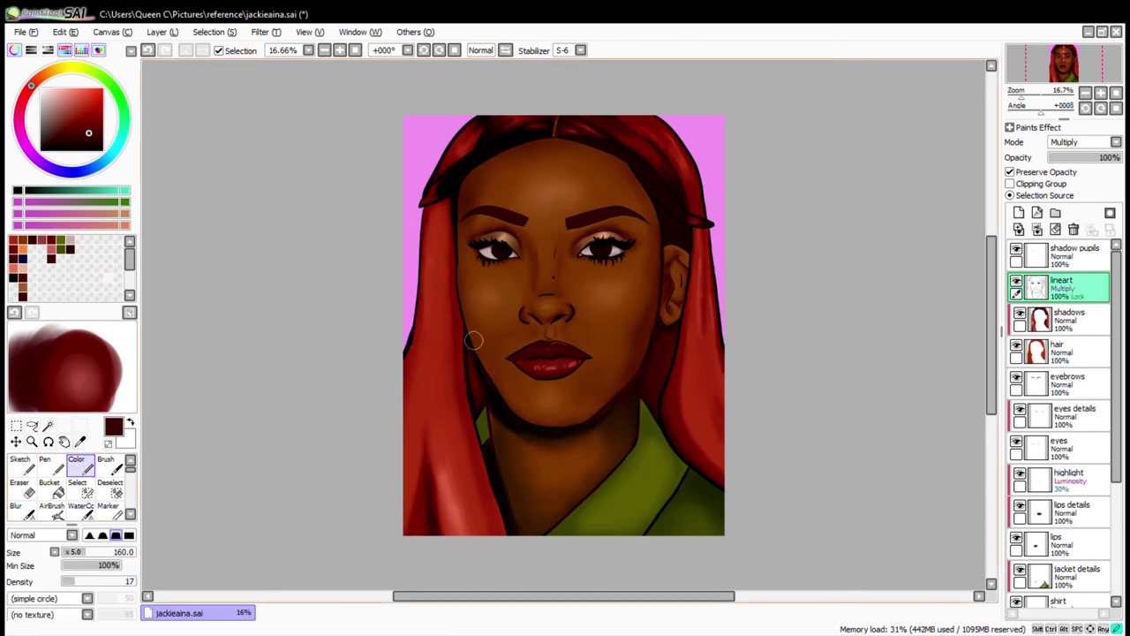
pyautogui.press('0')
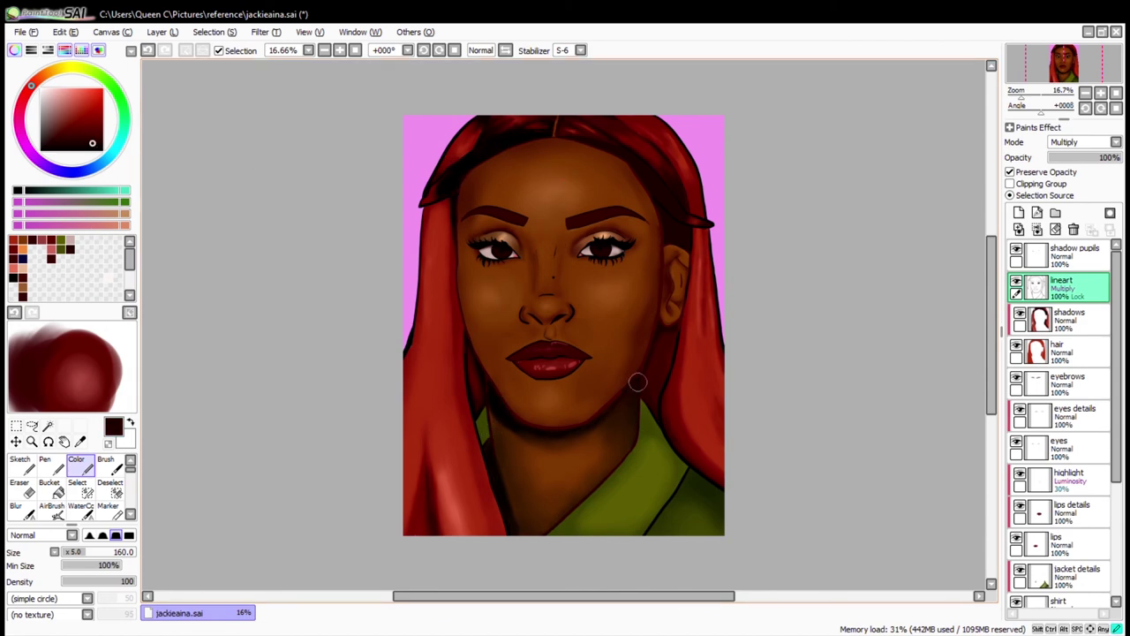
pyautogui.click(82, 122)
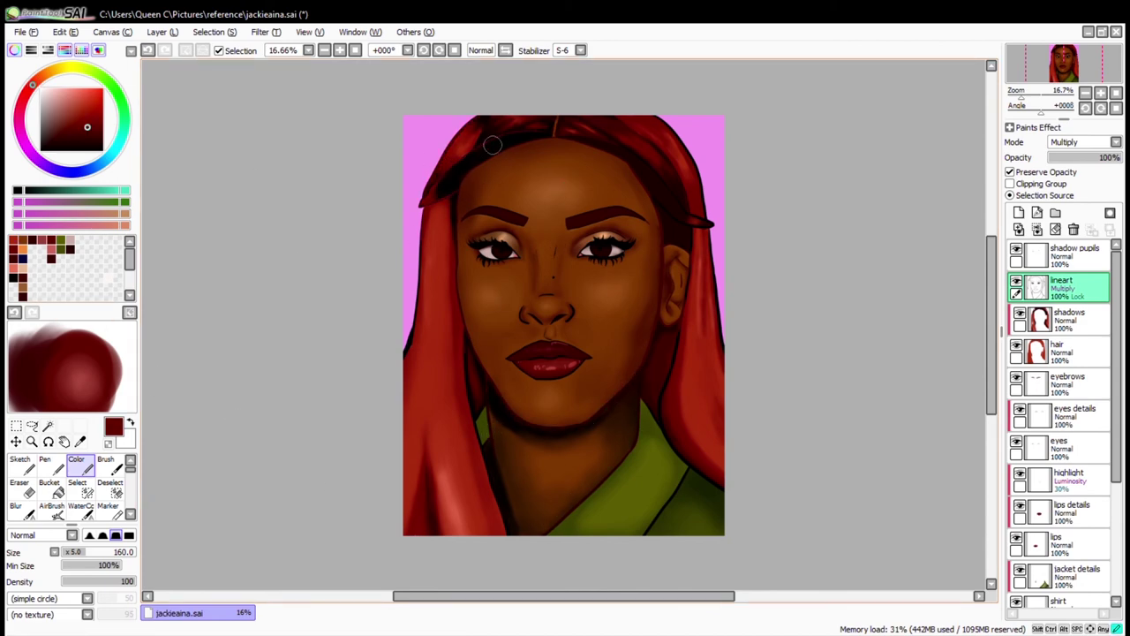